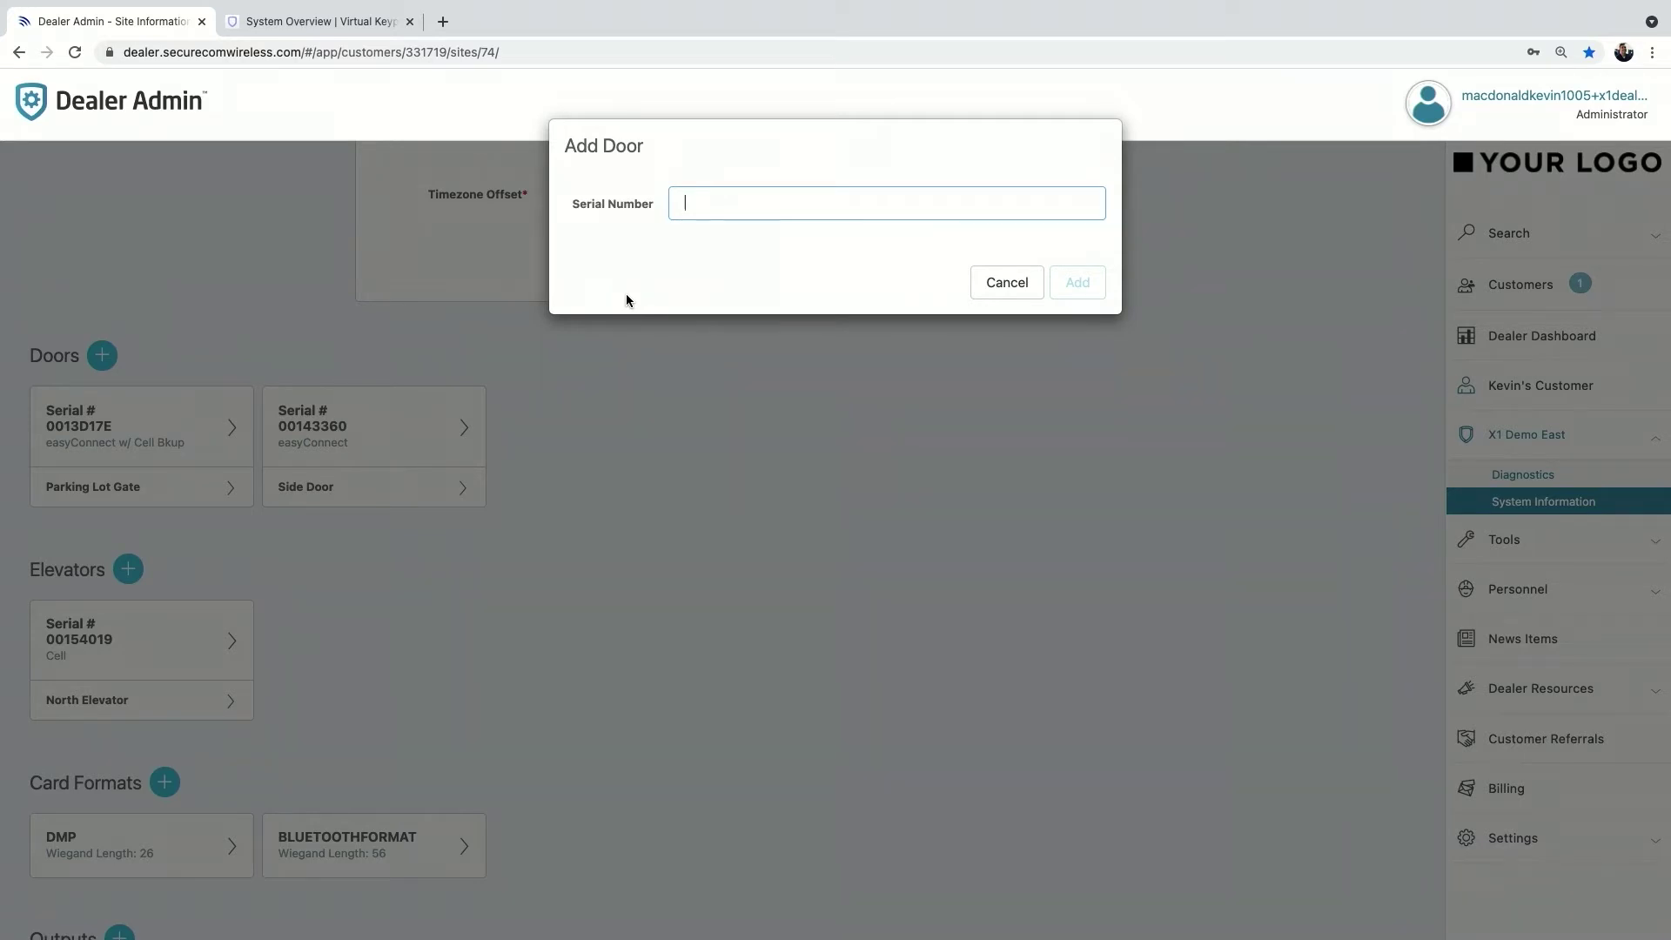
Dismiss the Add Door form and open the Parking Lot Gate door's settings.
left_click(985, 275)
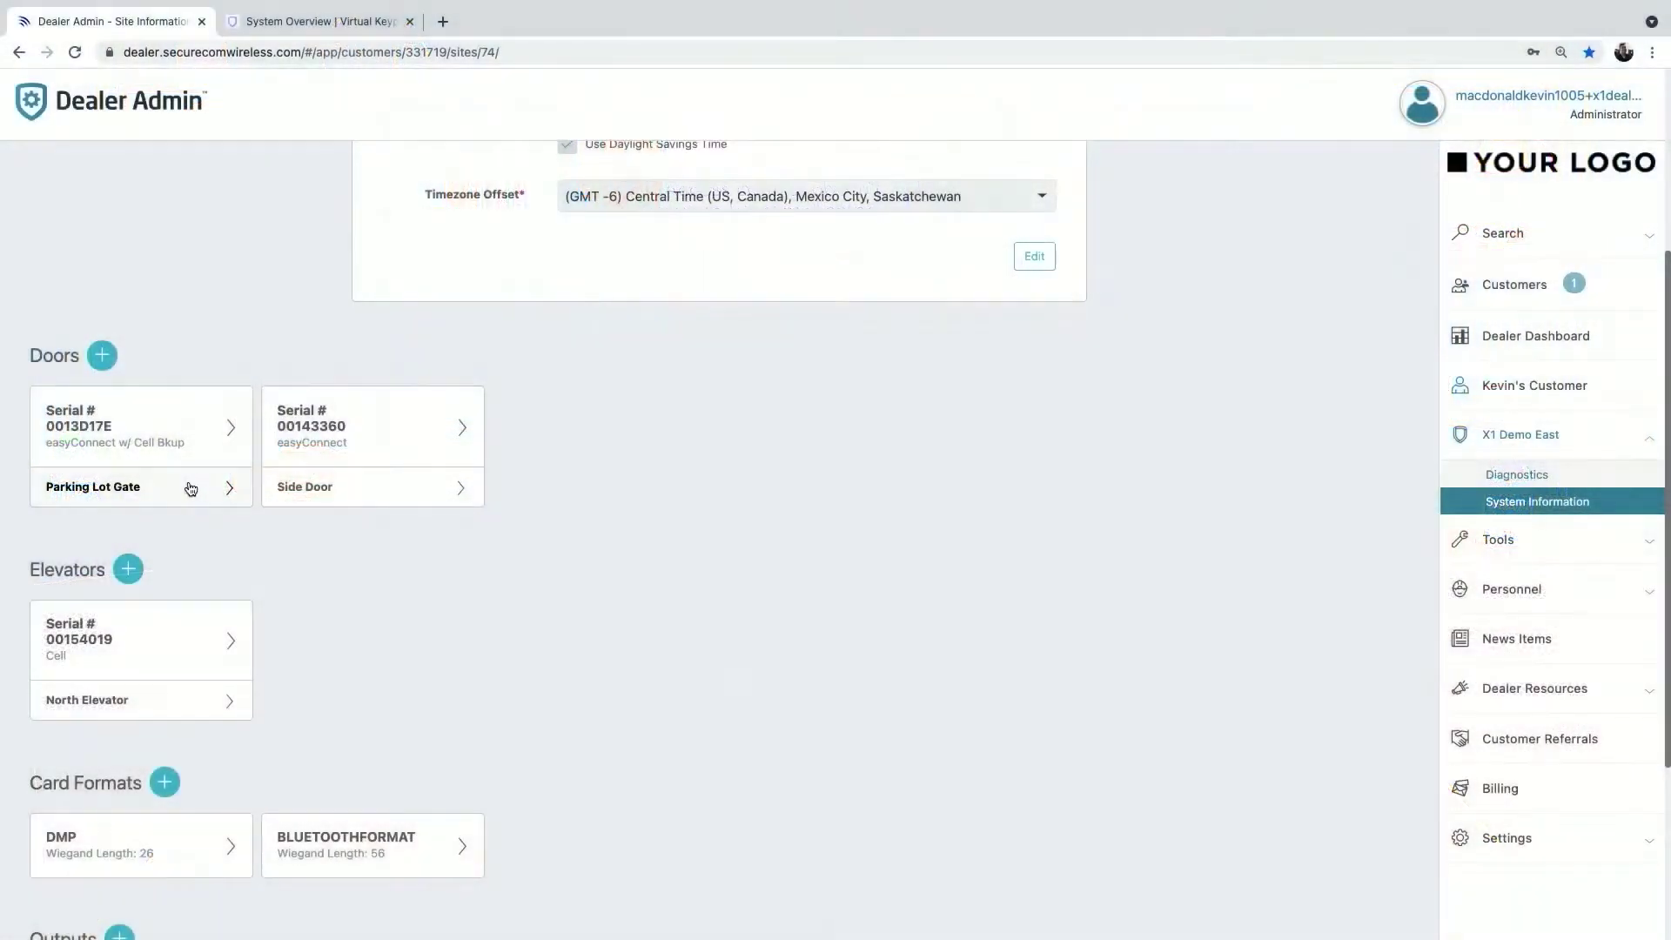
left_click(187, 483)
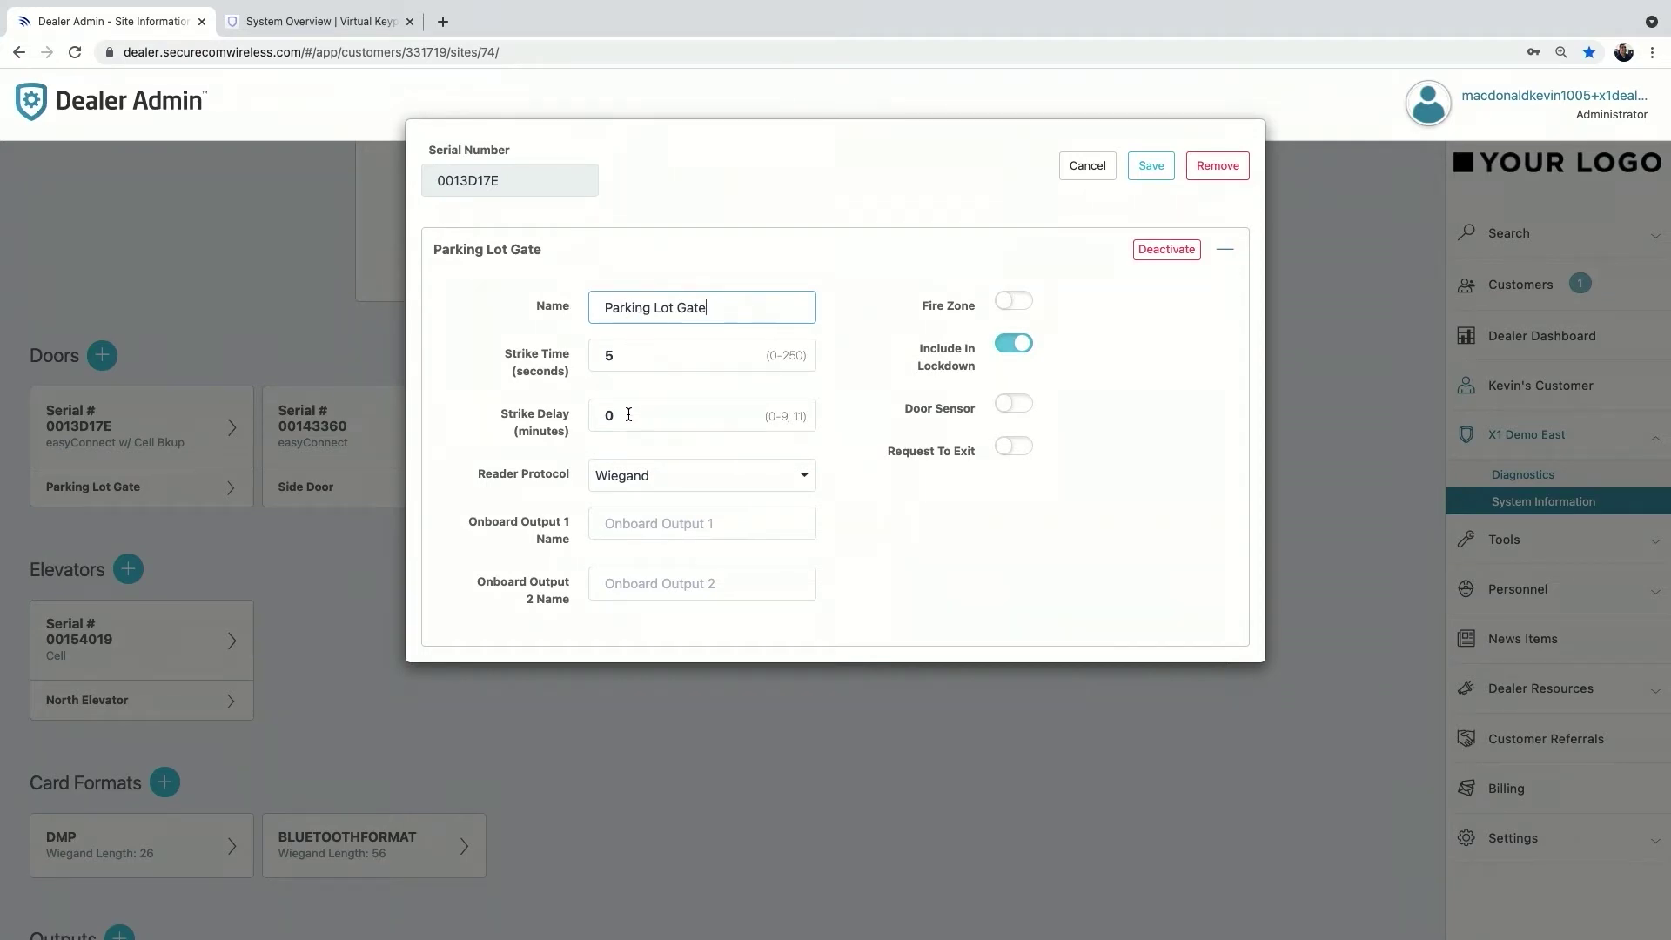
left_click(655, 481)
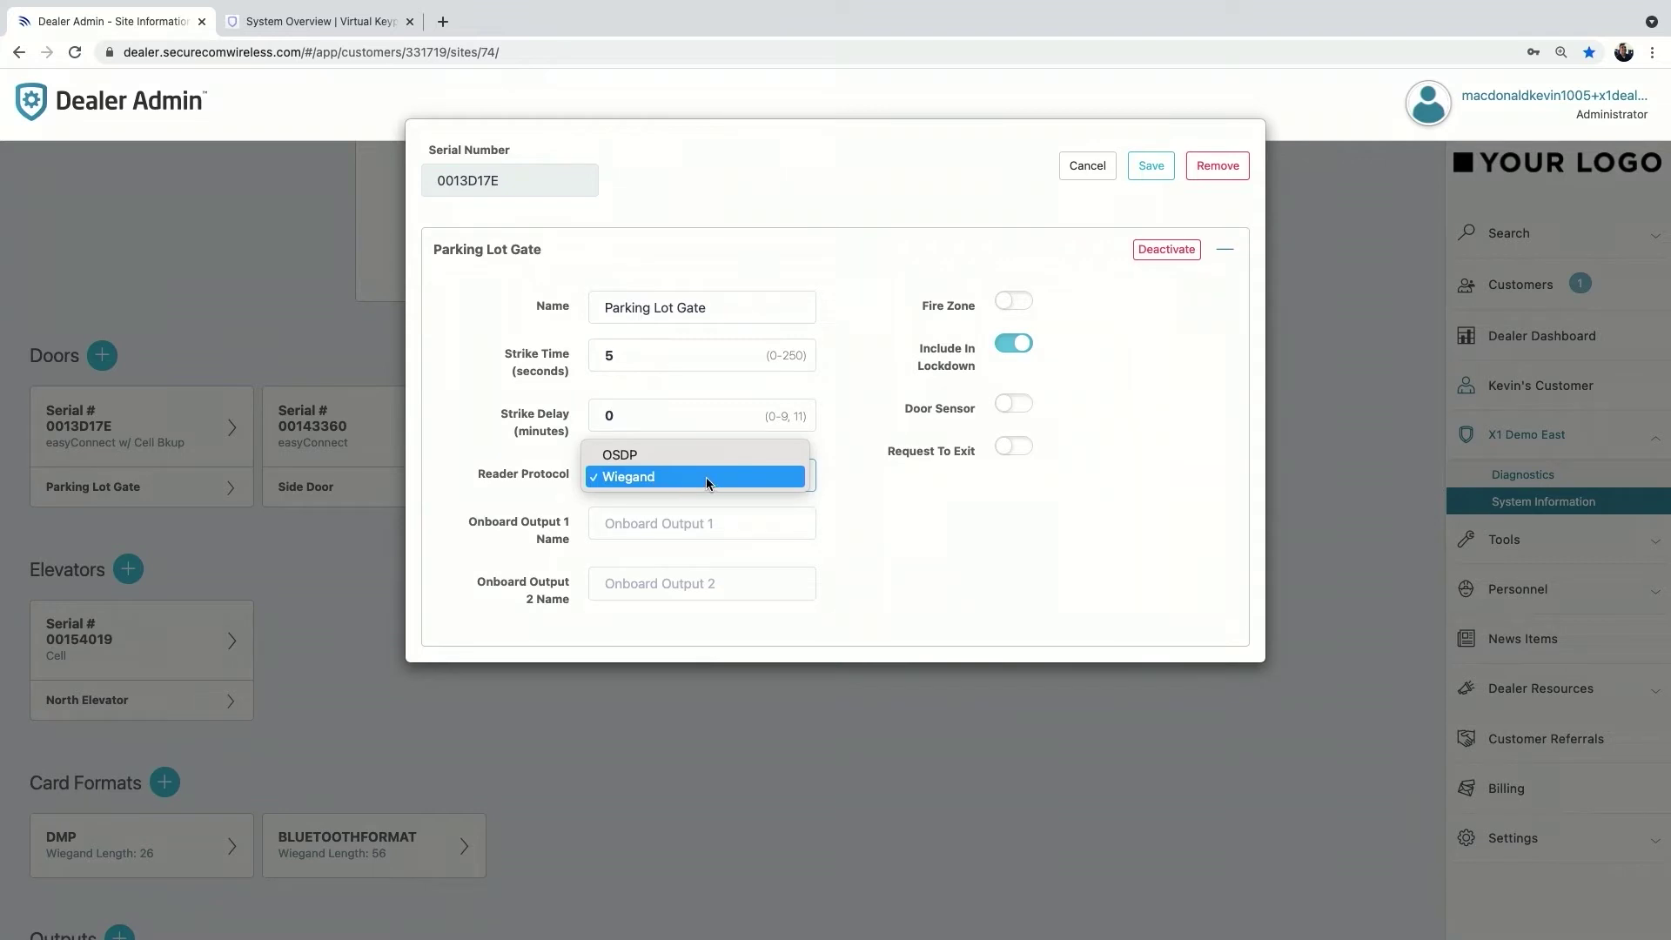
left_click(835, 496)
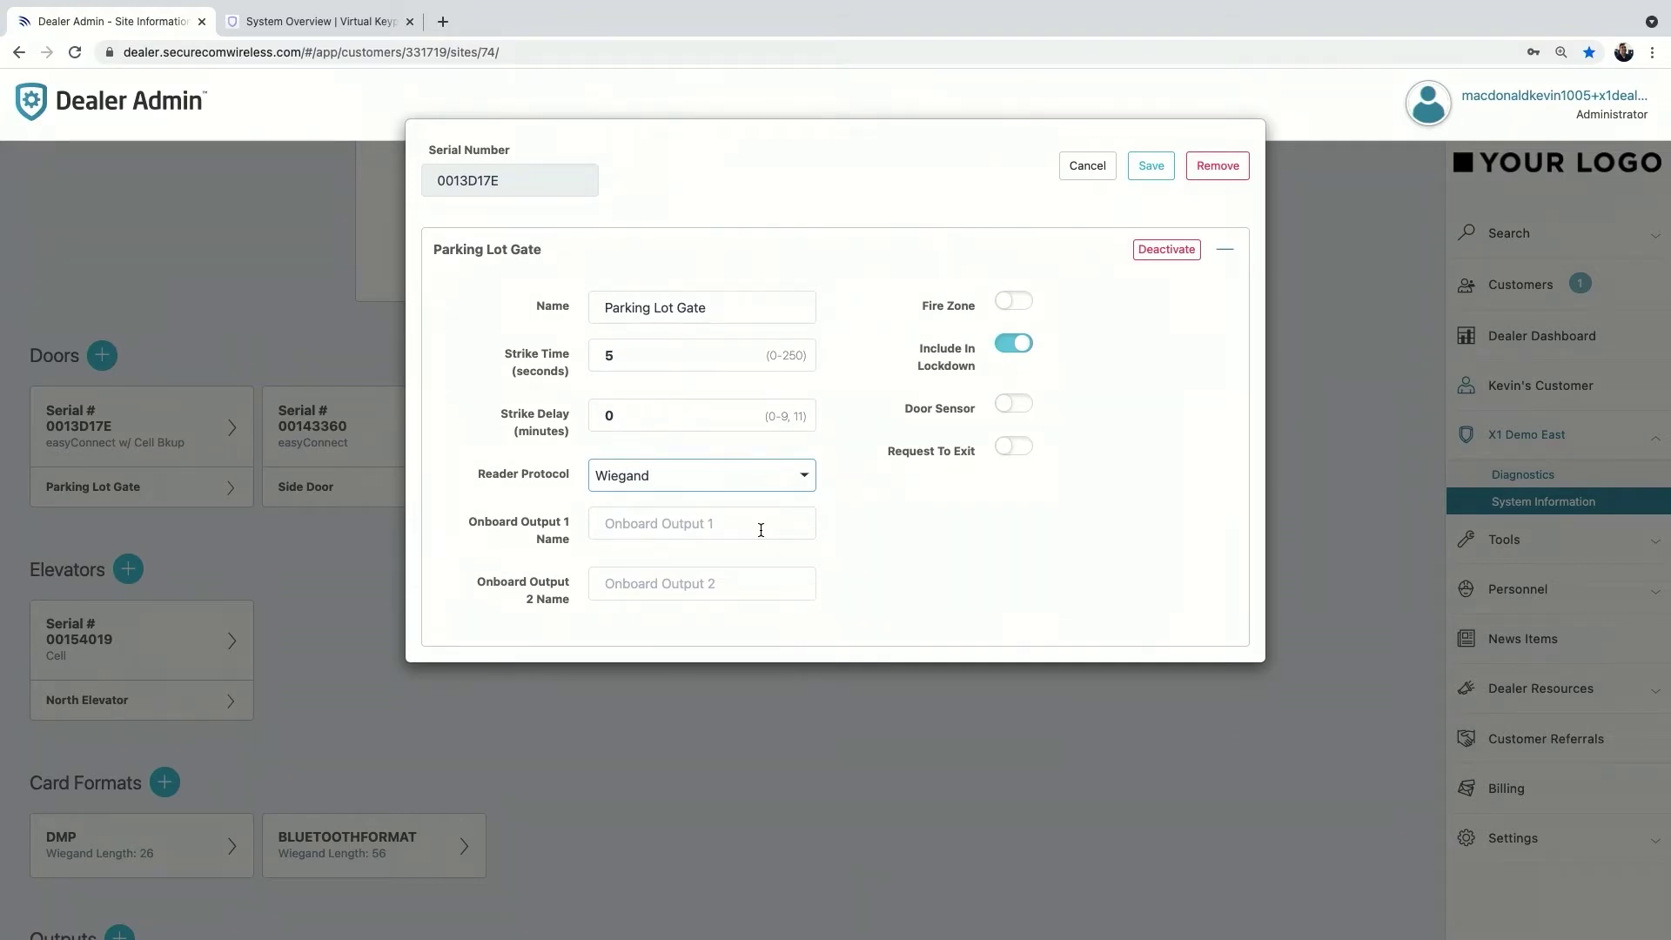
left_click(761, 530)
left_click(887, 530)
left_click(1006, 307)
left_click(1008, 345)
left_click(1011, 345)
left_click(1012, 304)
left_click(1011, 348)
left_click(1011, 346)
left_click(1007, 408)
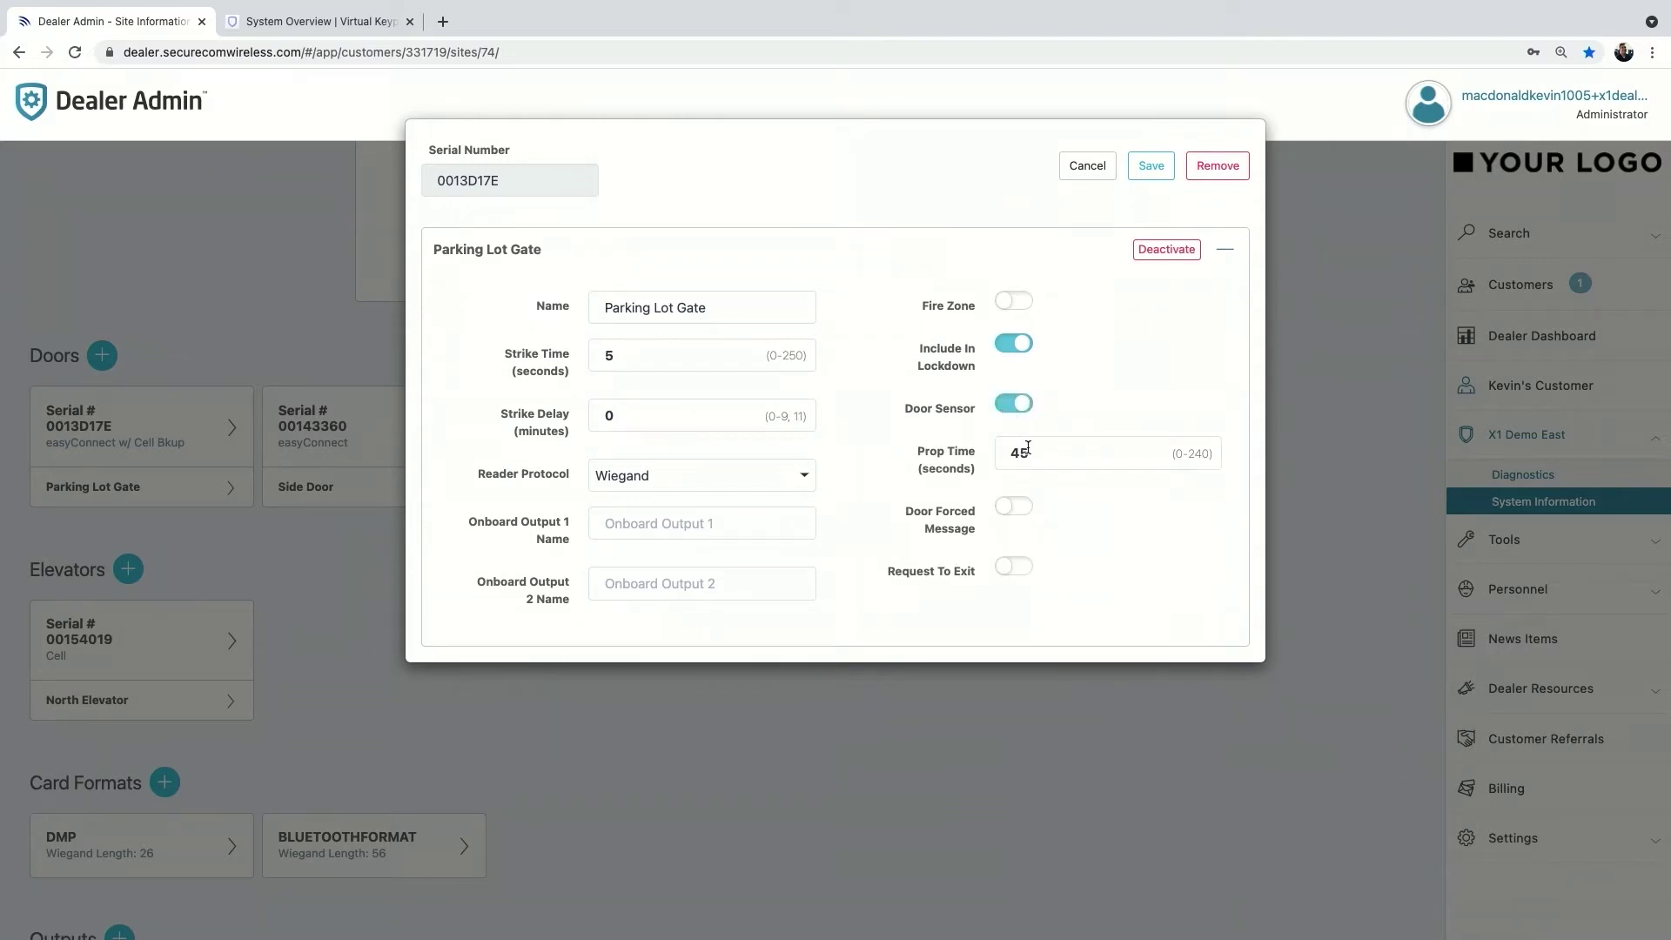
left_click(1005, 508)
left_click(1010, 406)
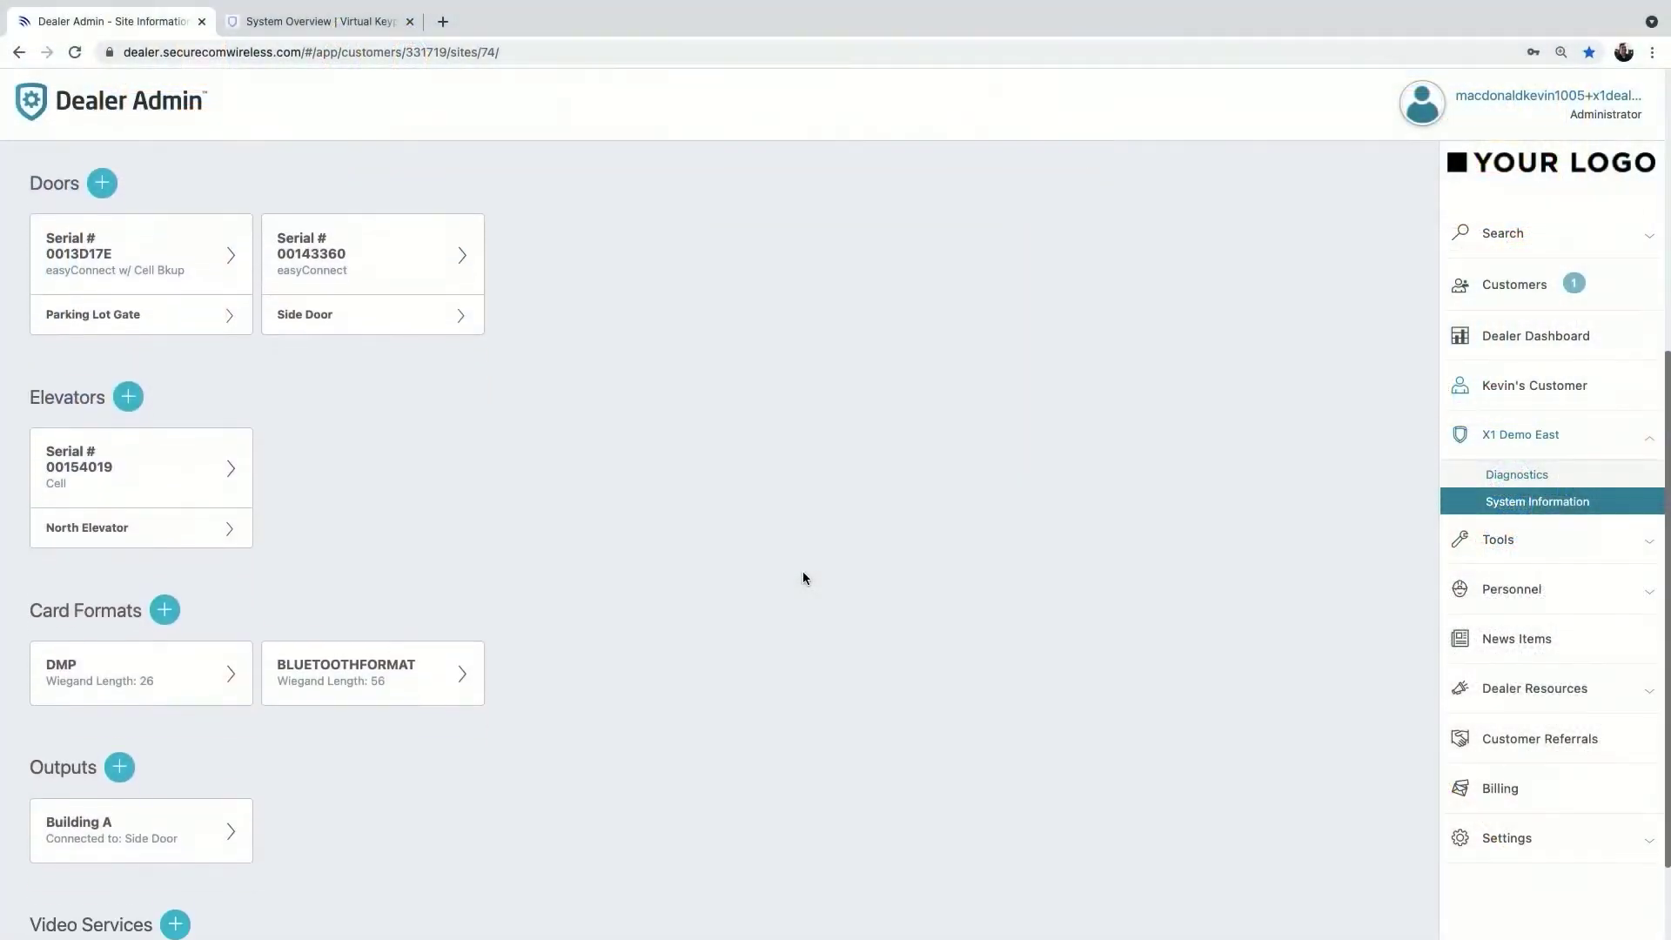
scroll(802, 574, "down", 1)
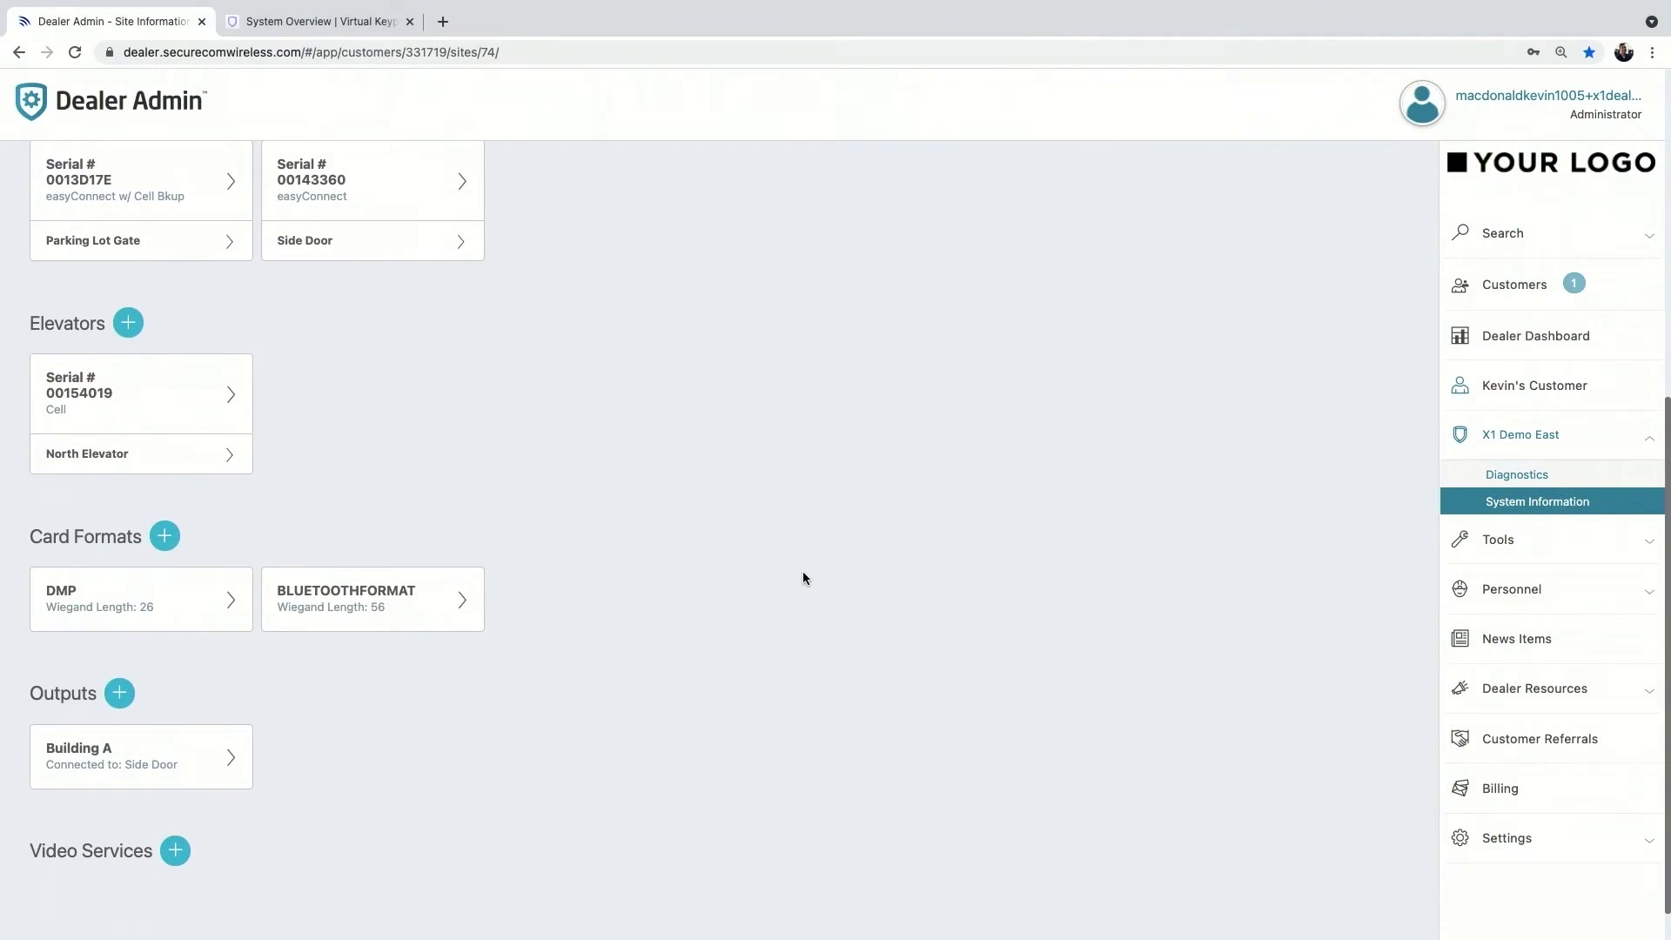
Start and cancel a new elevator, then open the North Elevator's settings.
left_click(129, 324)
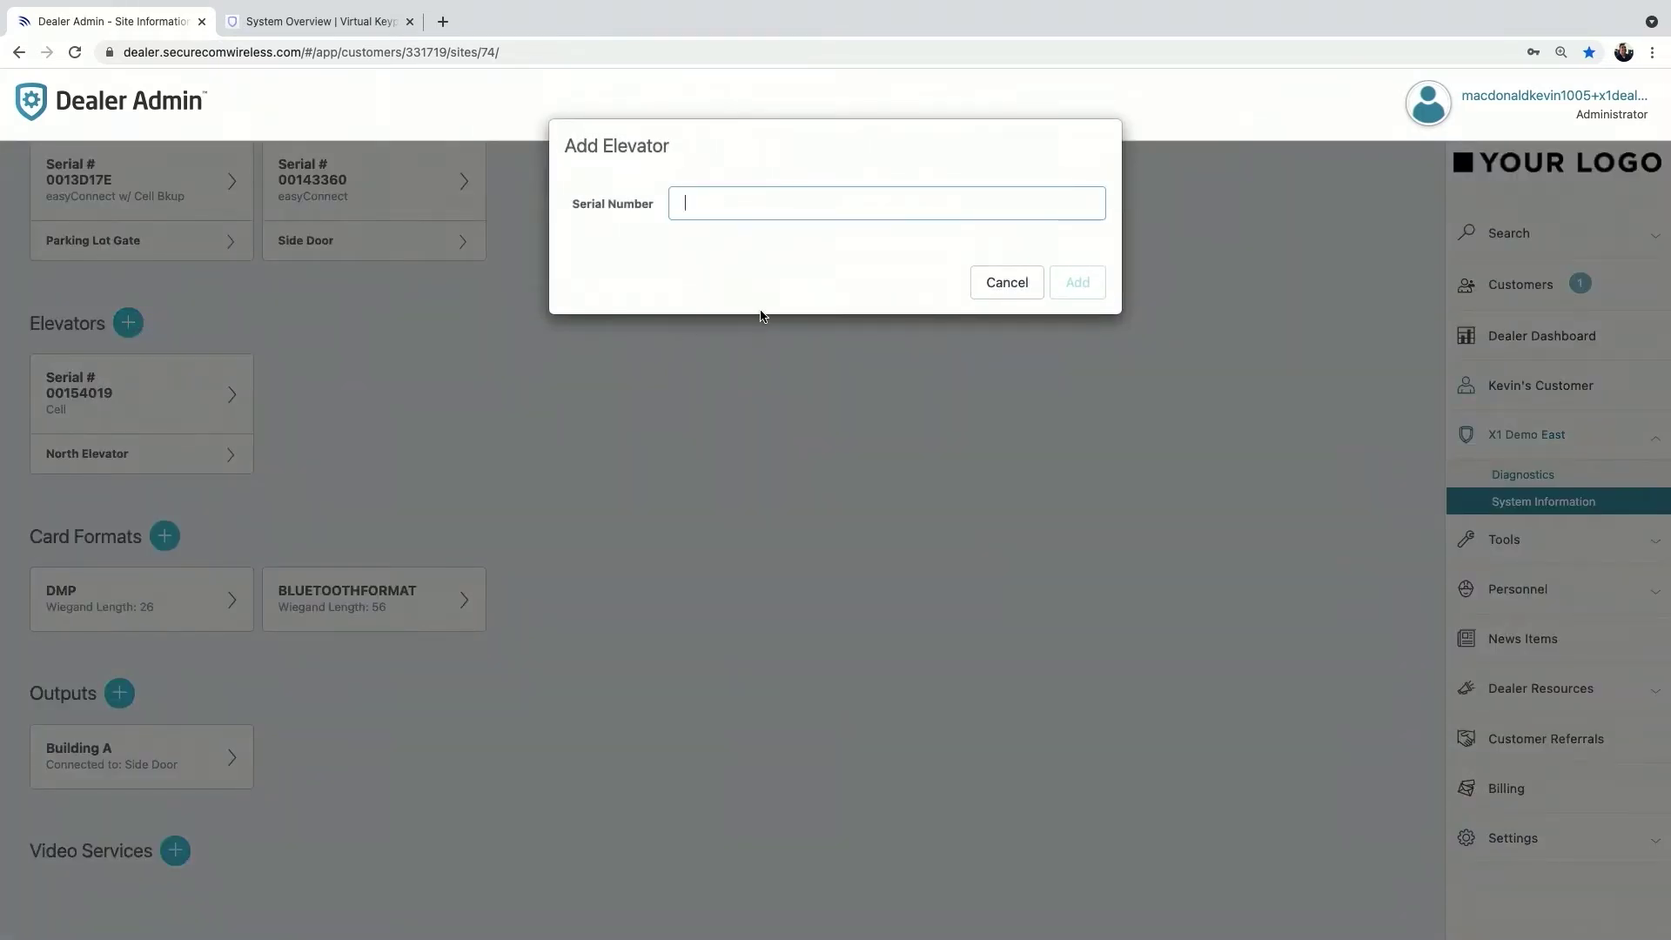
left_click(993, 287)
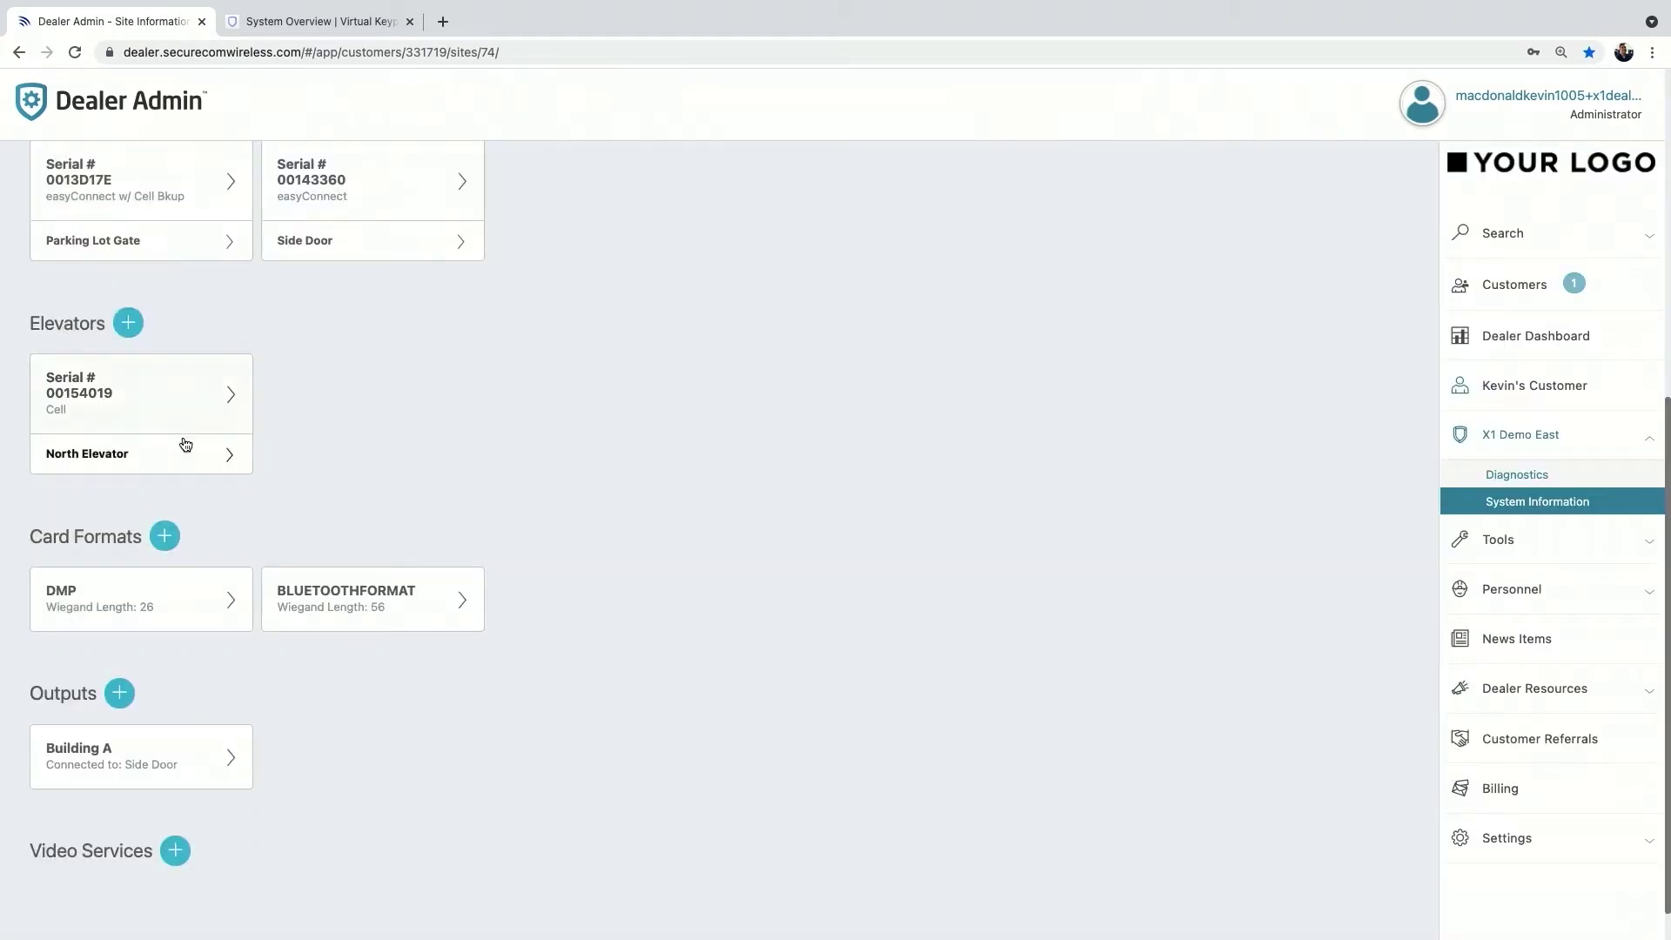
left_click(178, 444)
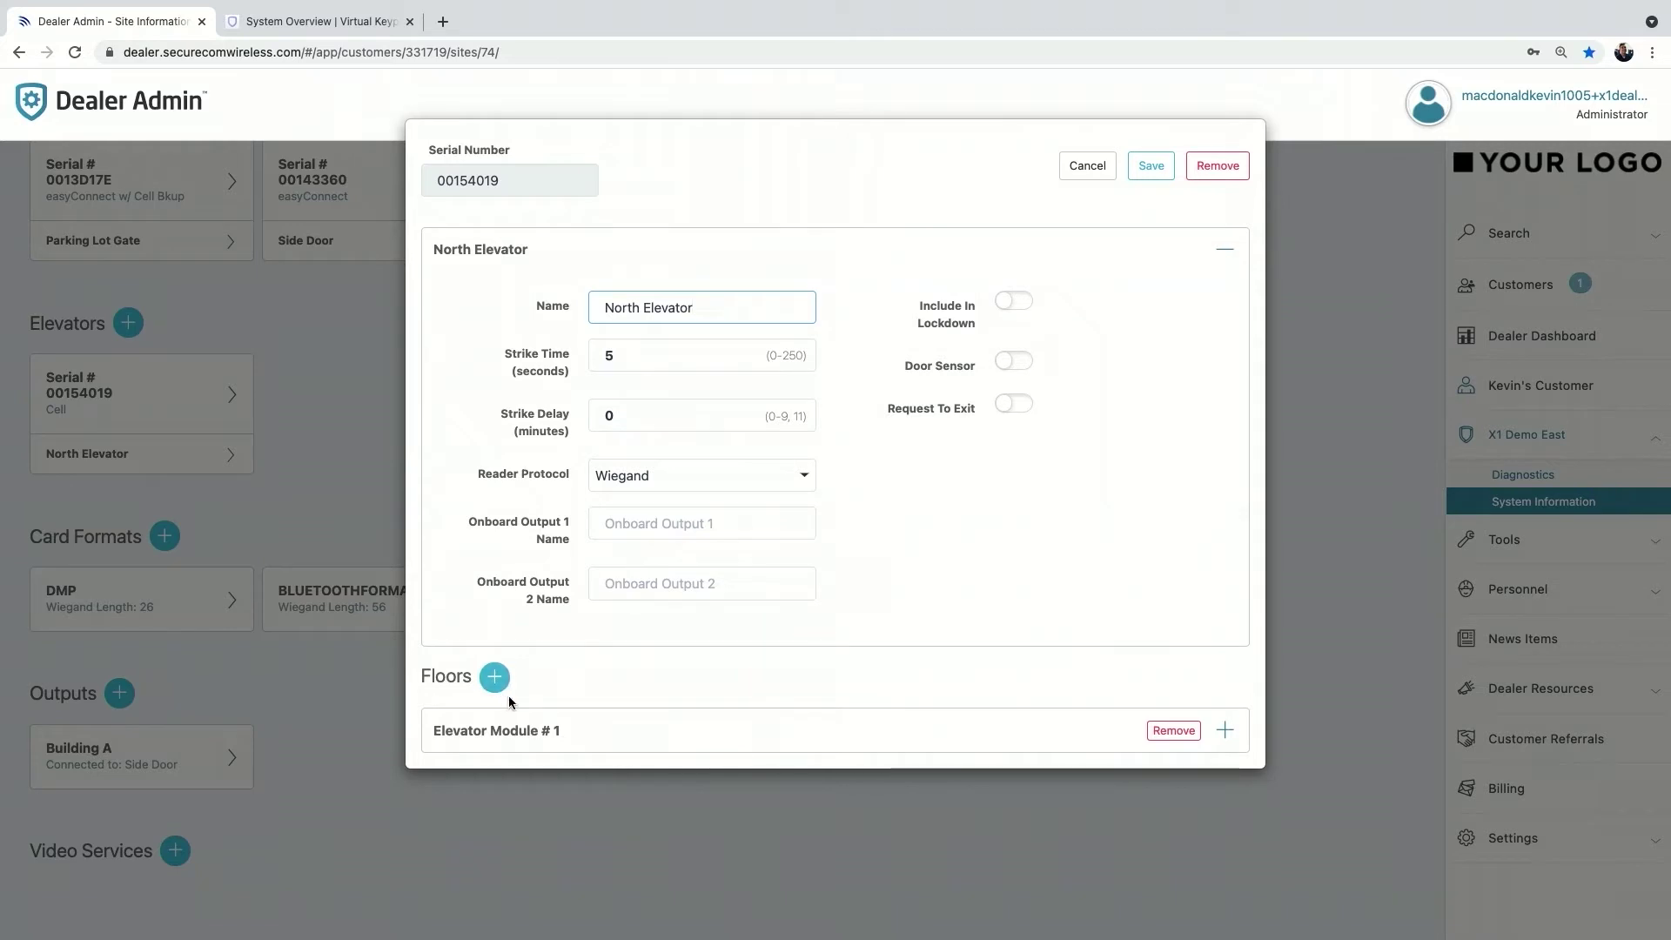
Review Elevator Module # 1's relays Floor 1 through Floor 10 and save the North Elevator.
left_click(544, 731)
scroll(539, 730, "down", 3)
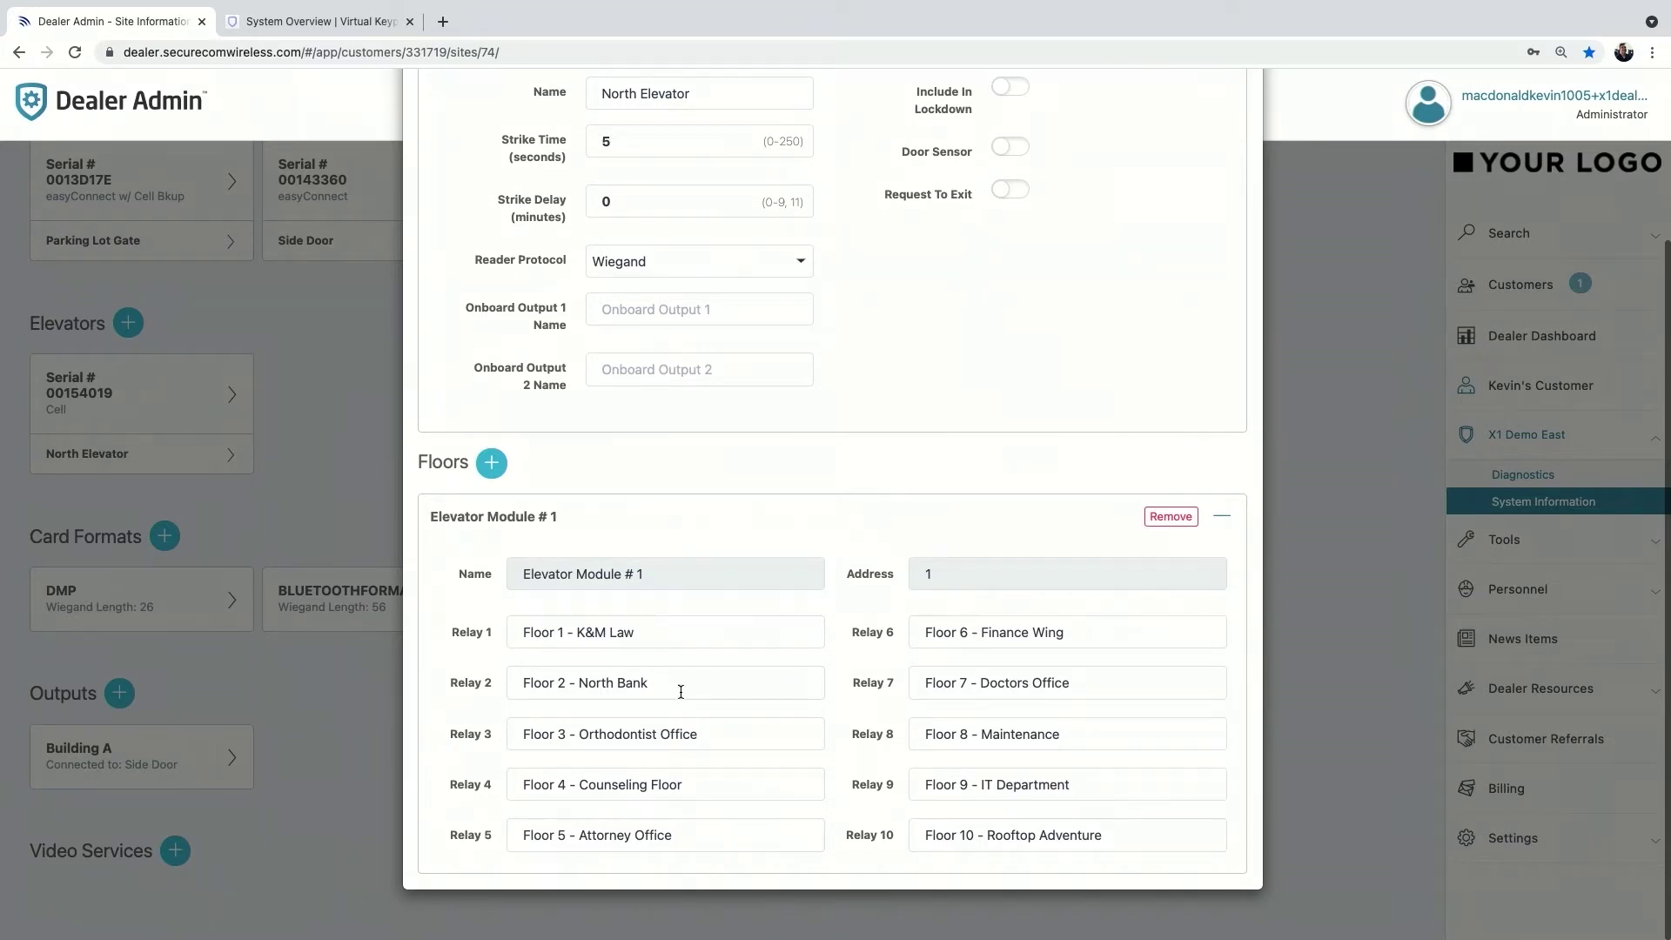
scroll(936, 744, "up", 3)
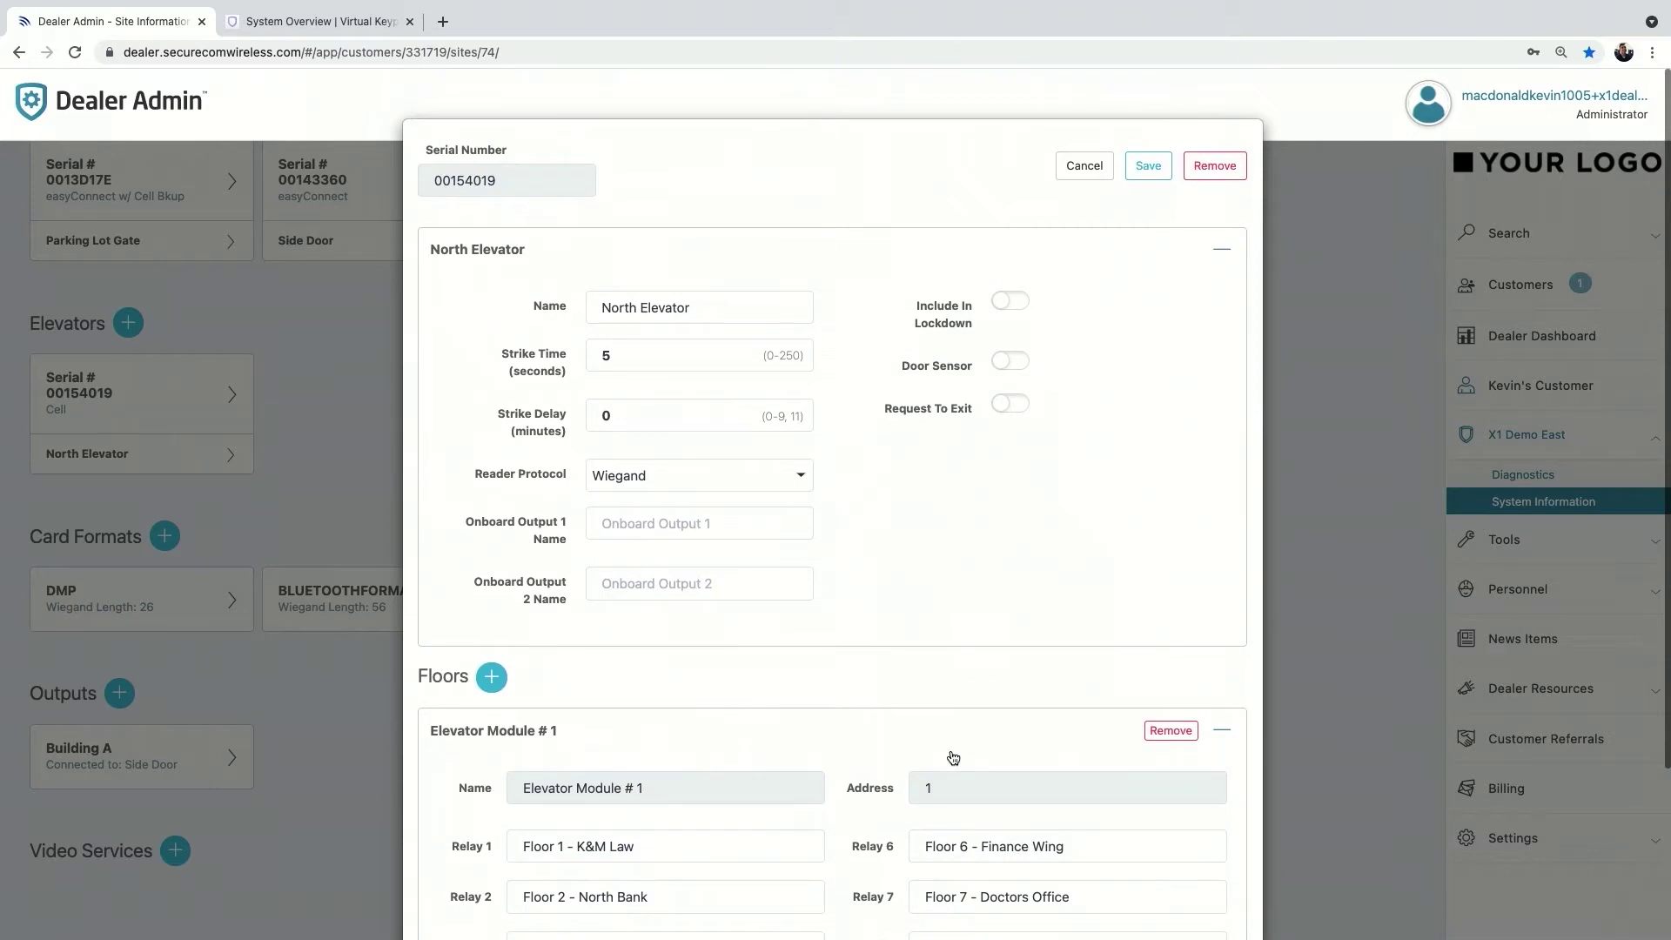
left_click(1145, 180)
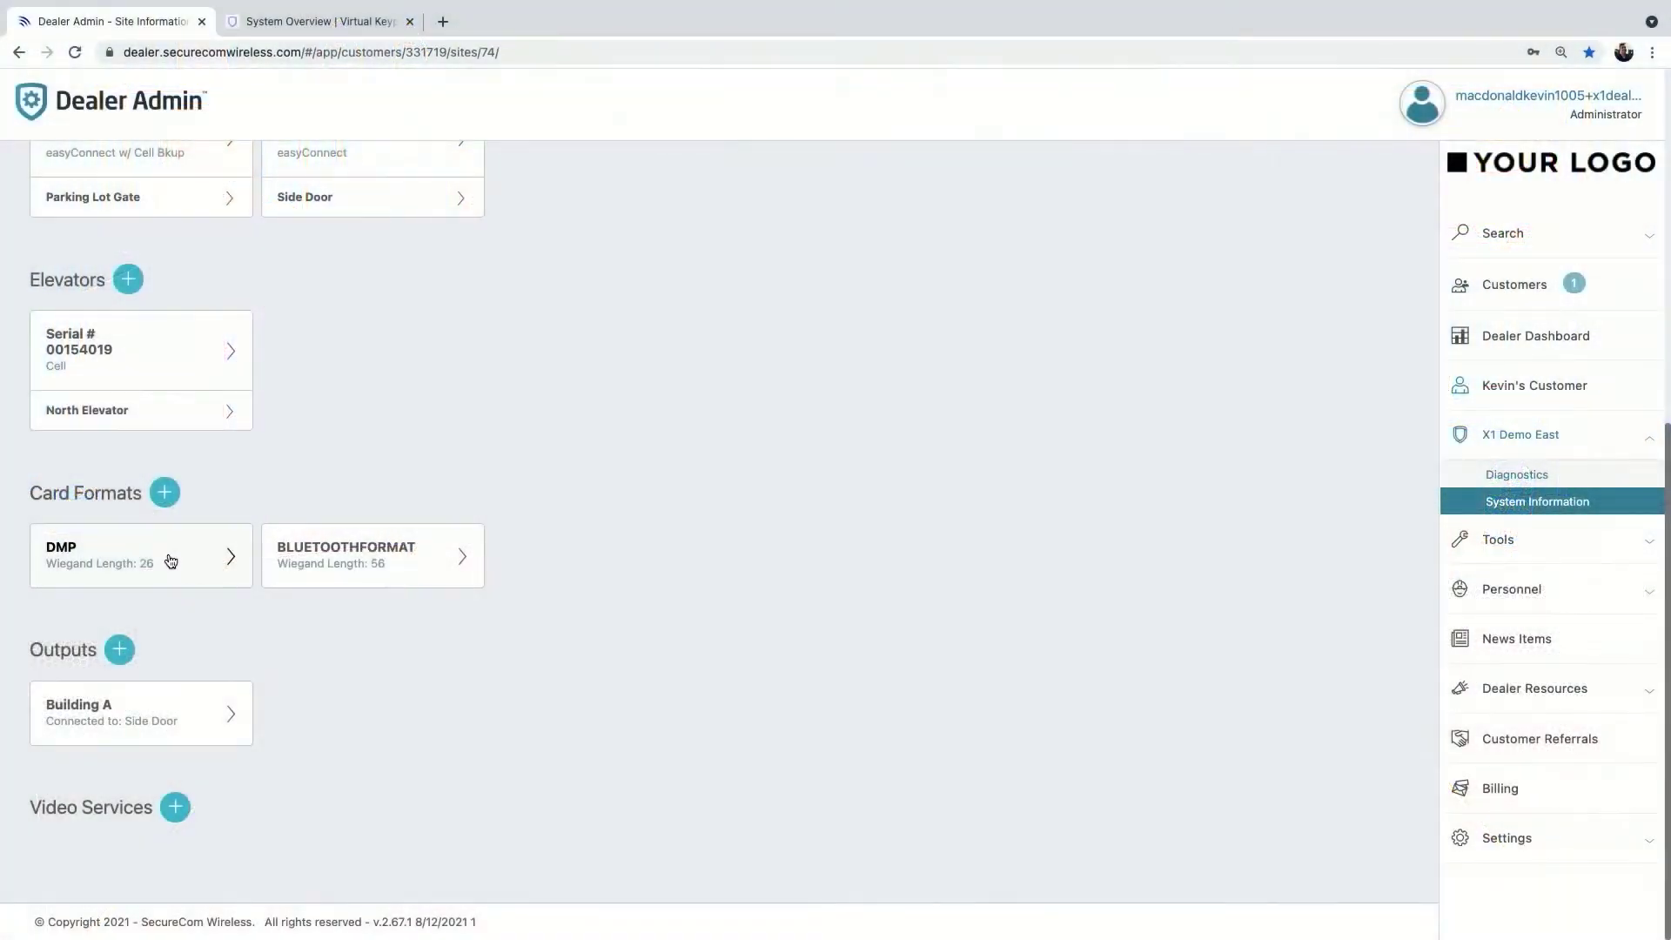
left_click(170, 560)
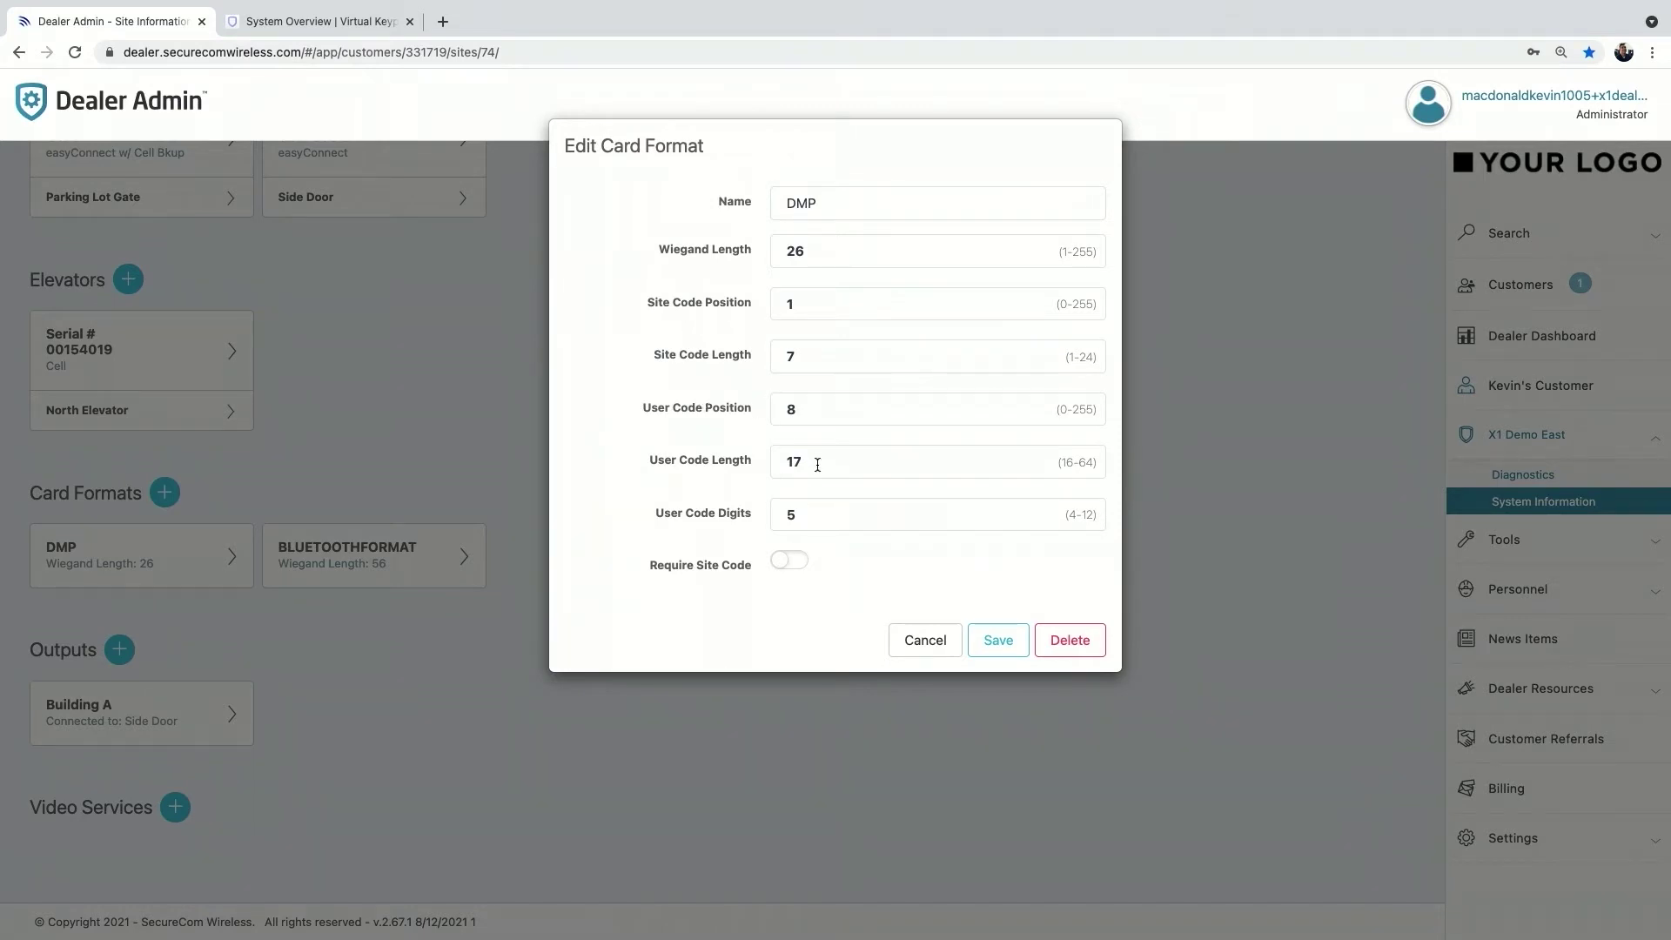
left_click(909, 640)
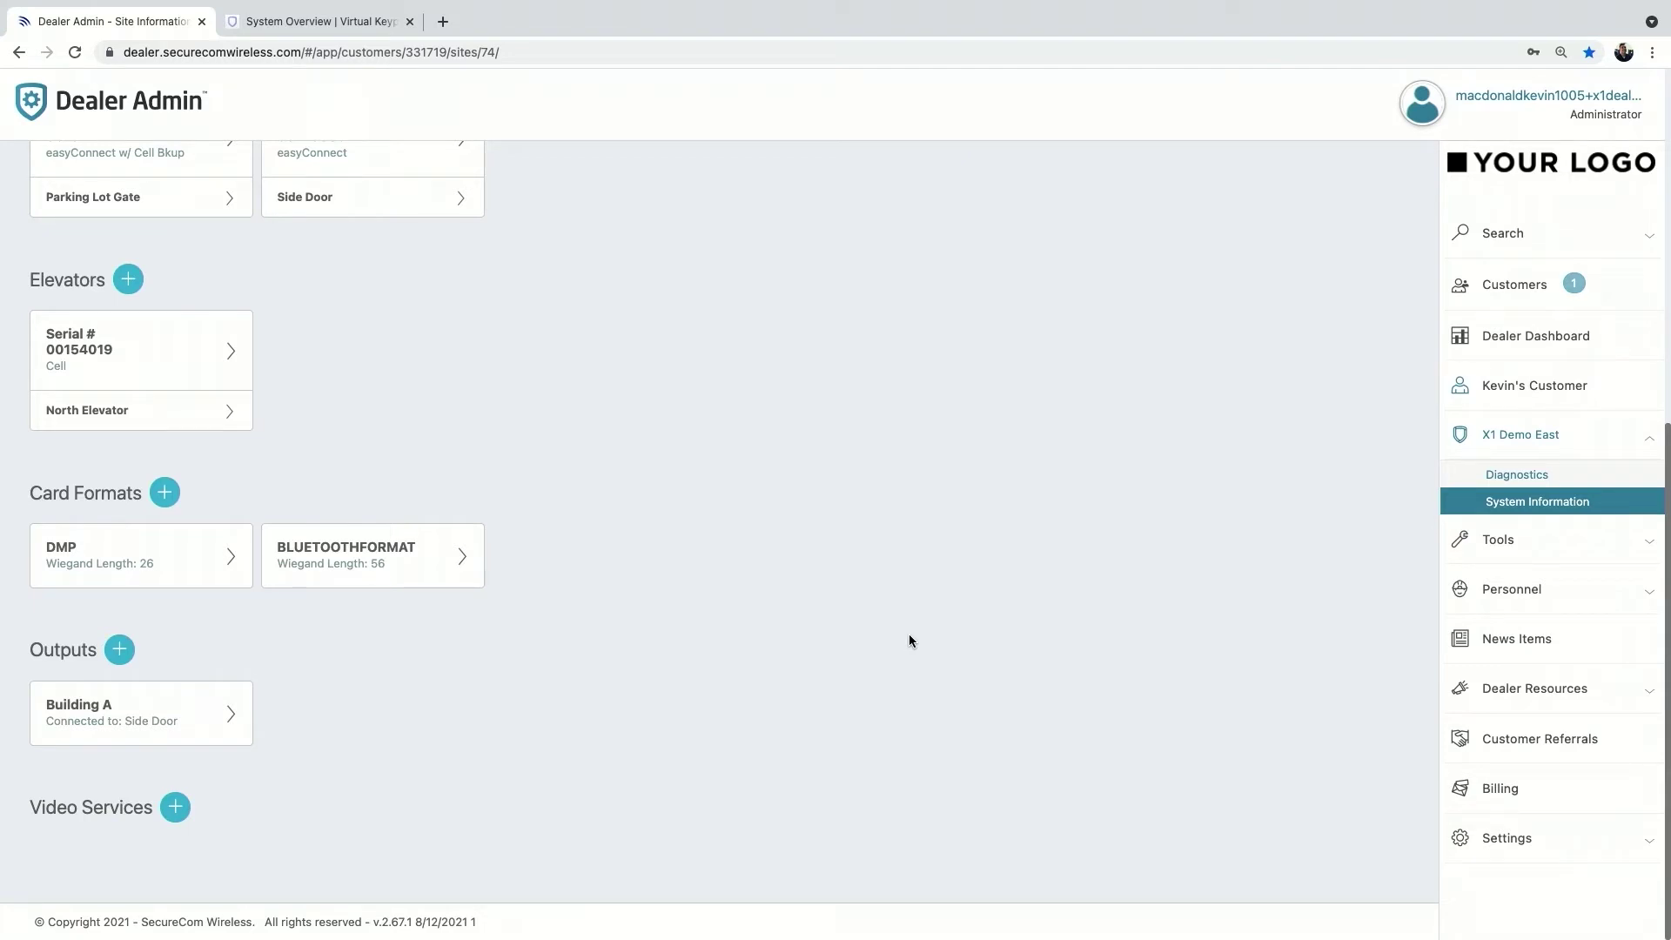
left_click(165, 493)
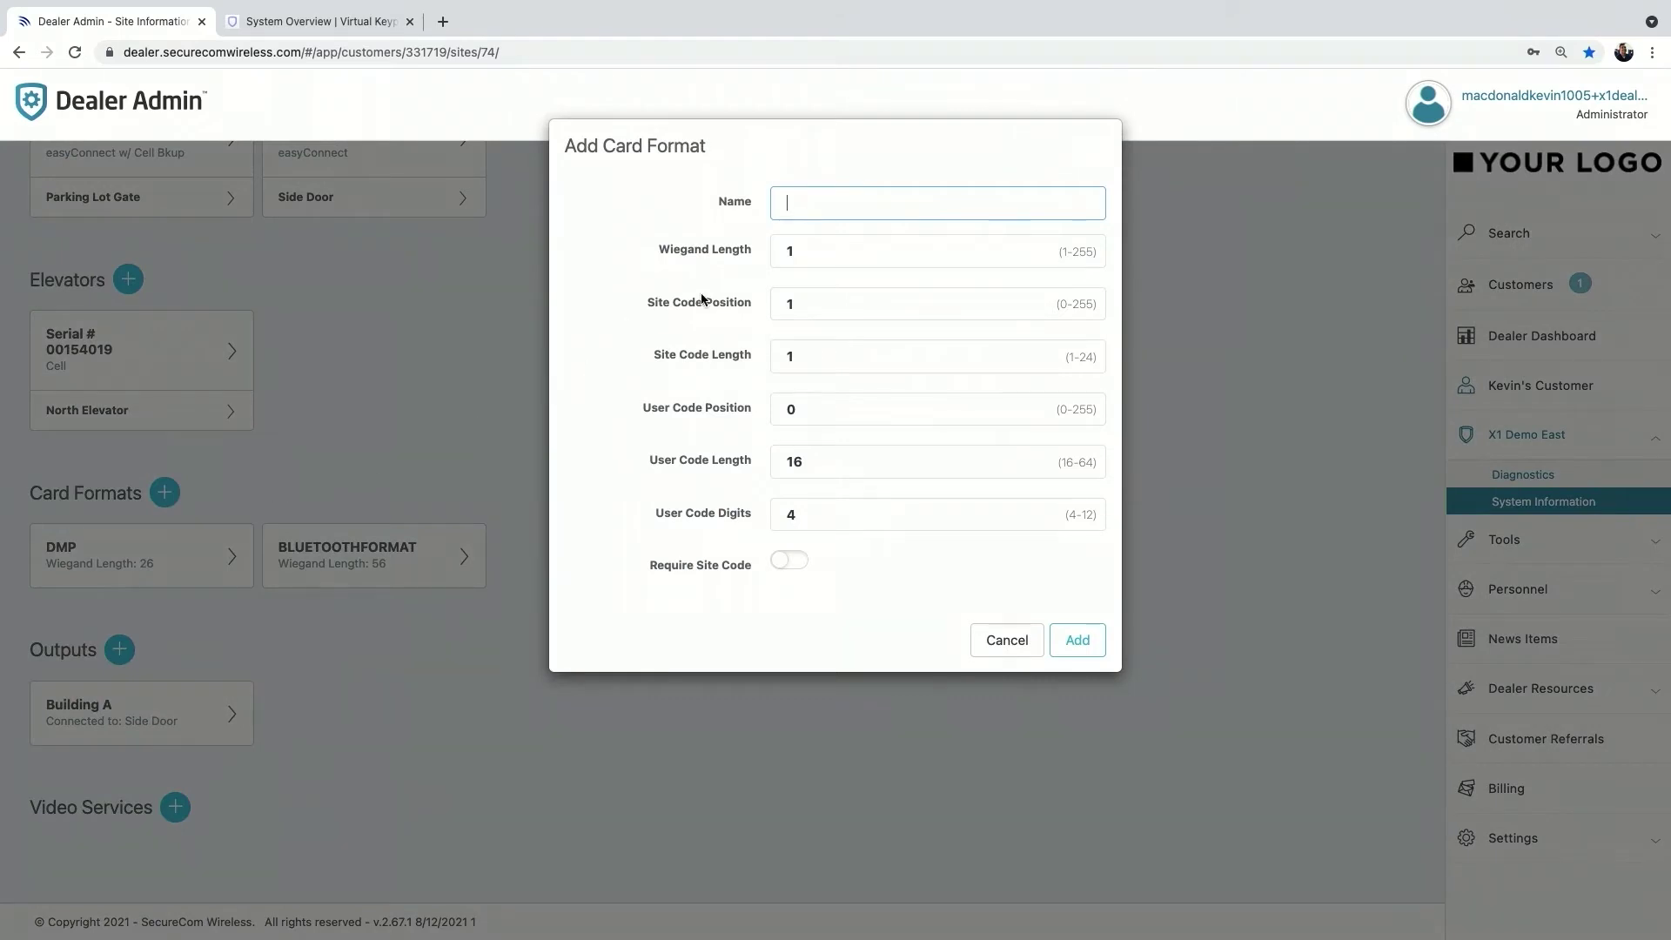
type("Customer old cards")
left_click(785, 565)
scroll(870, 557, "down", 3)
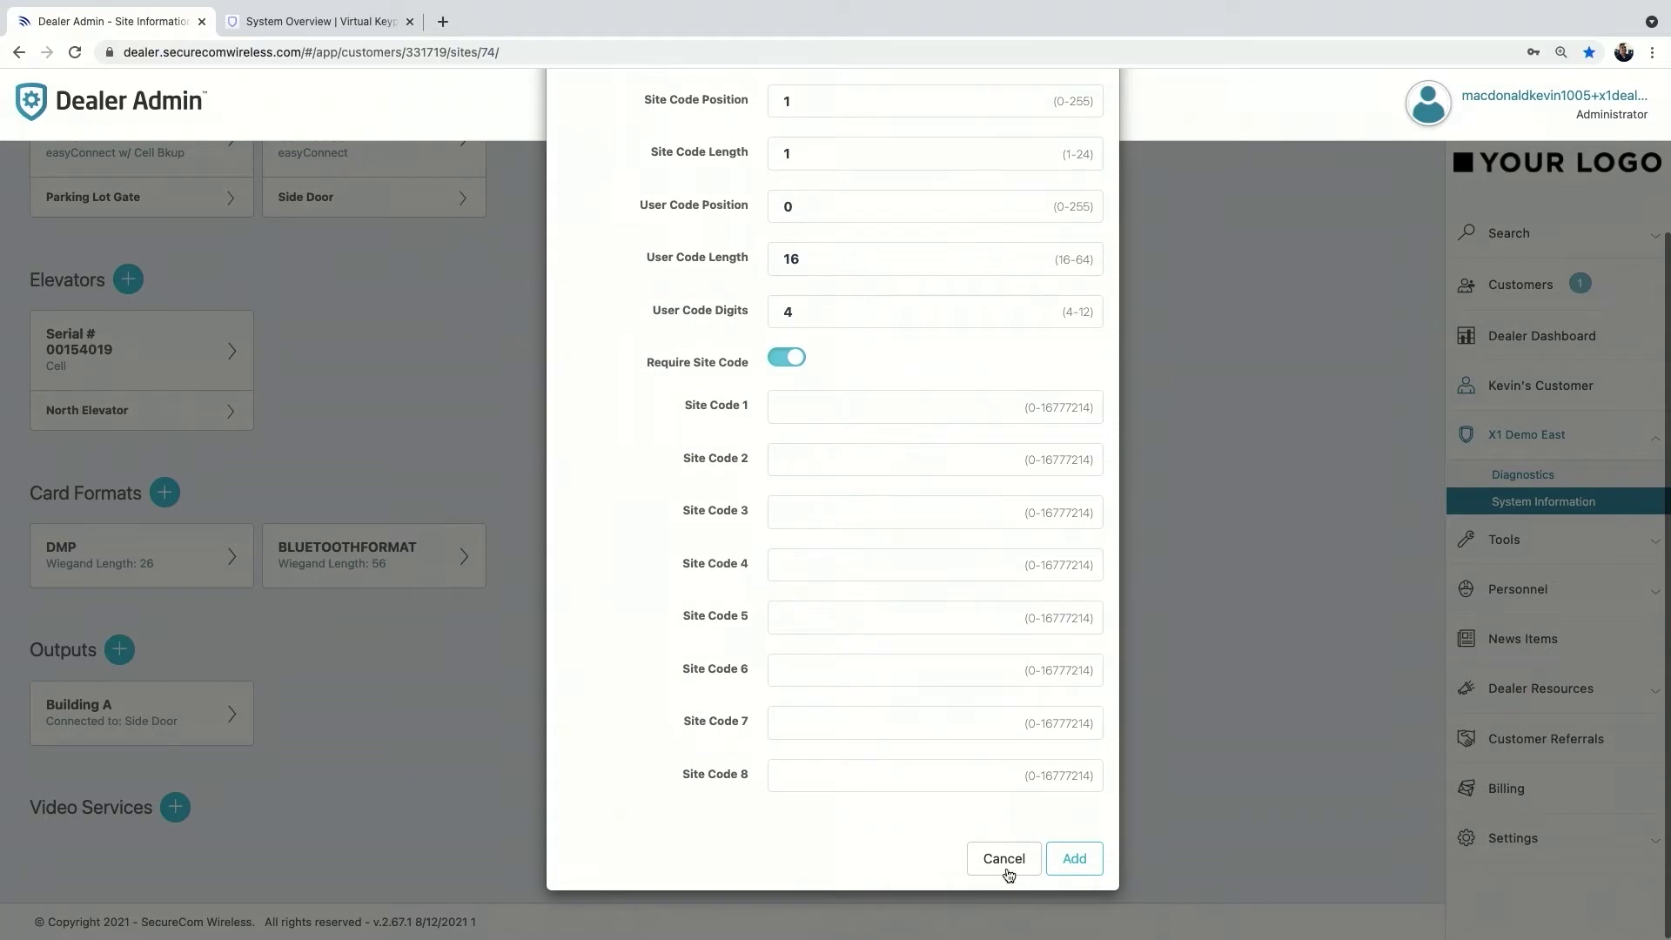
left_click(1001, 859)
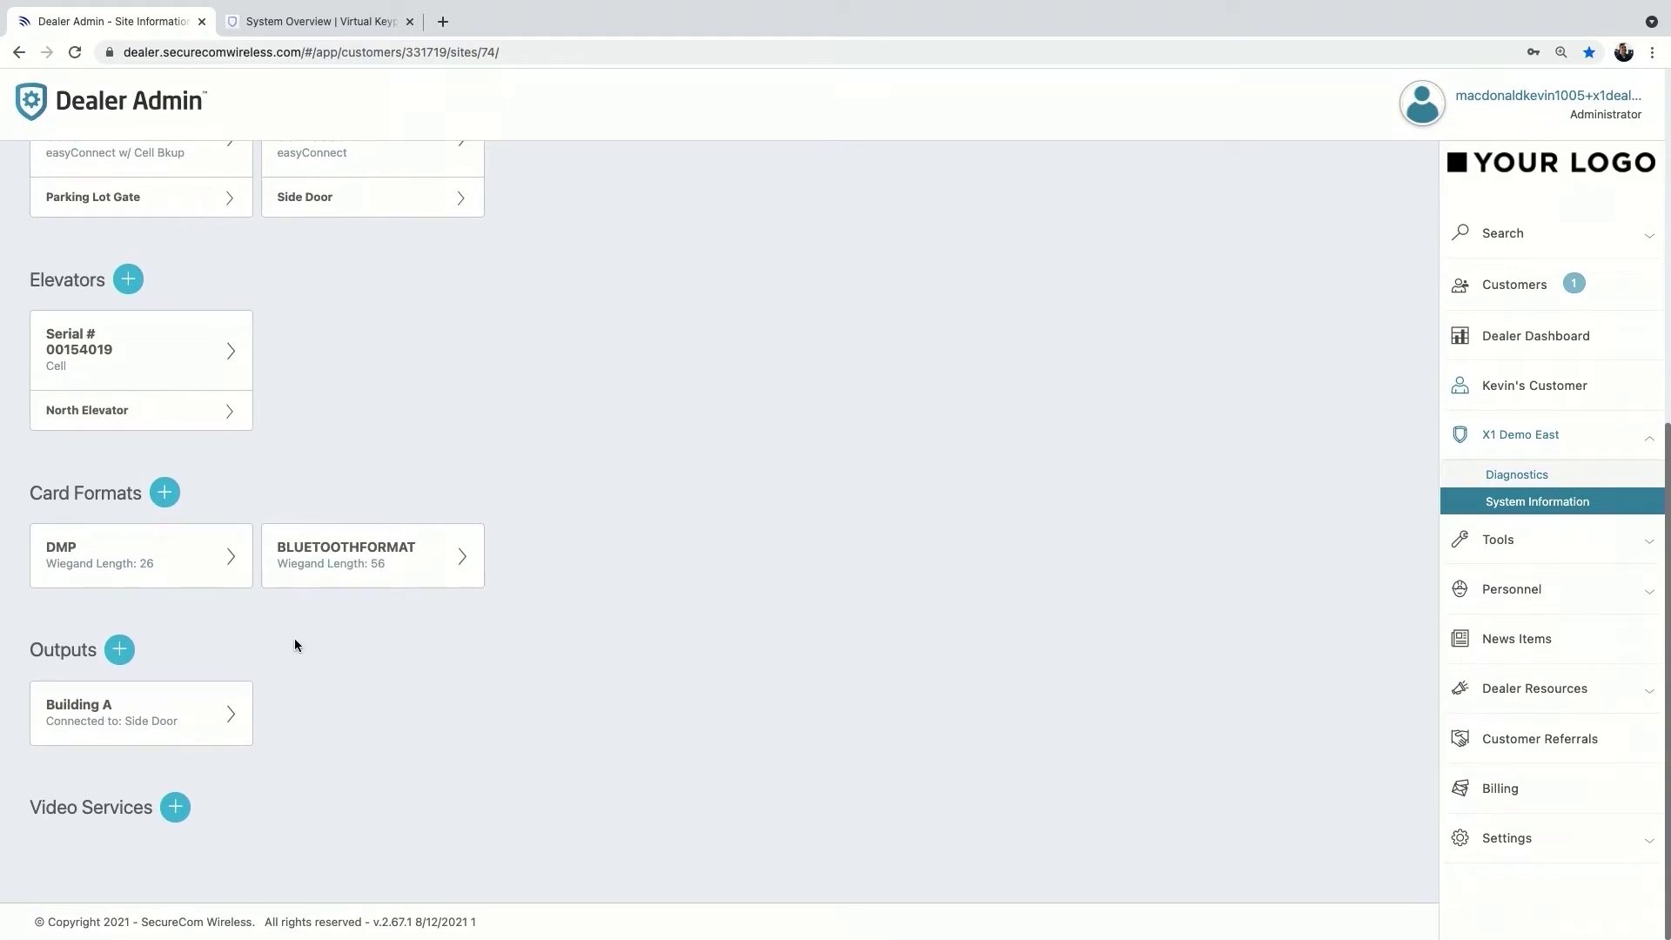
left_click(122, 652)
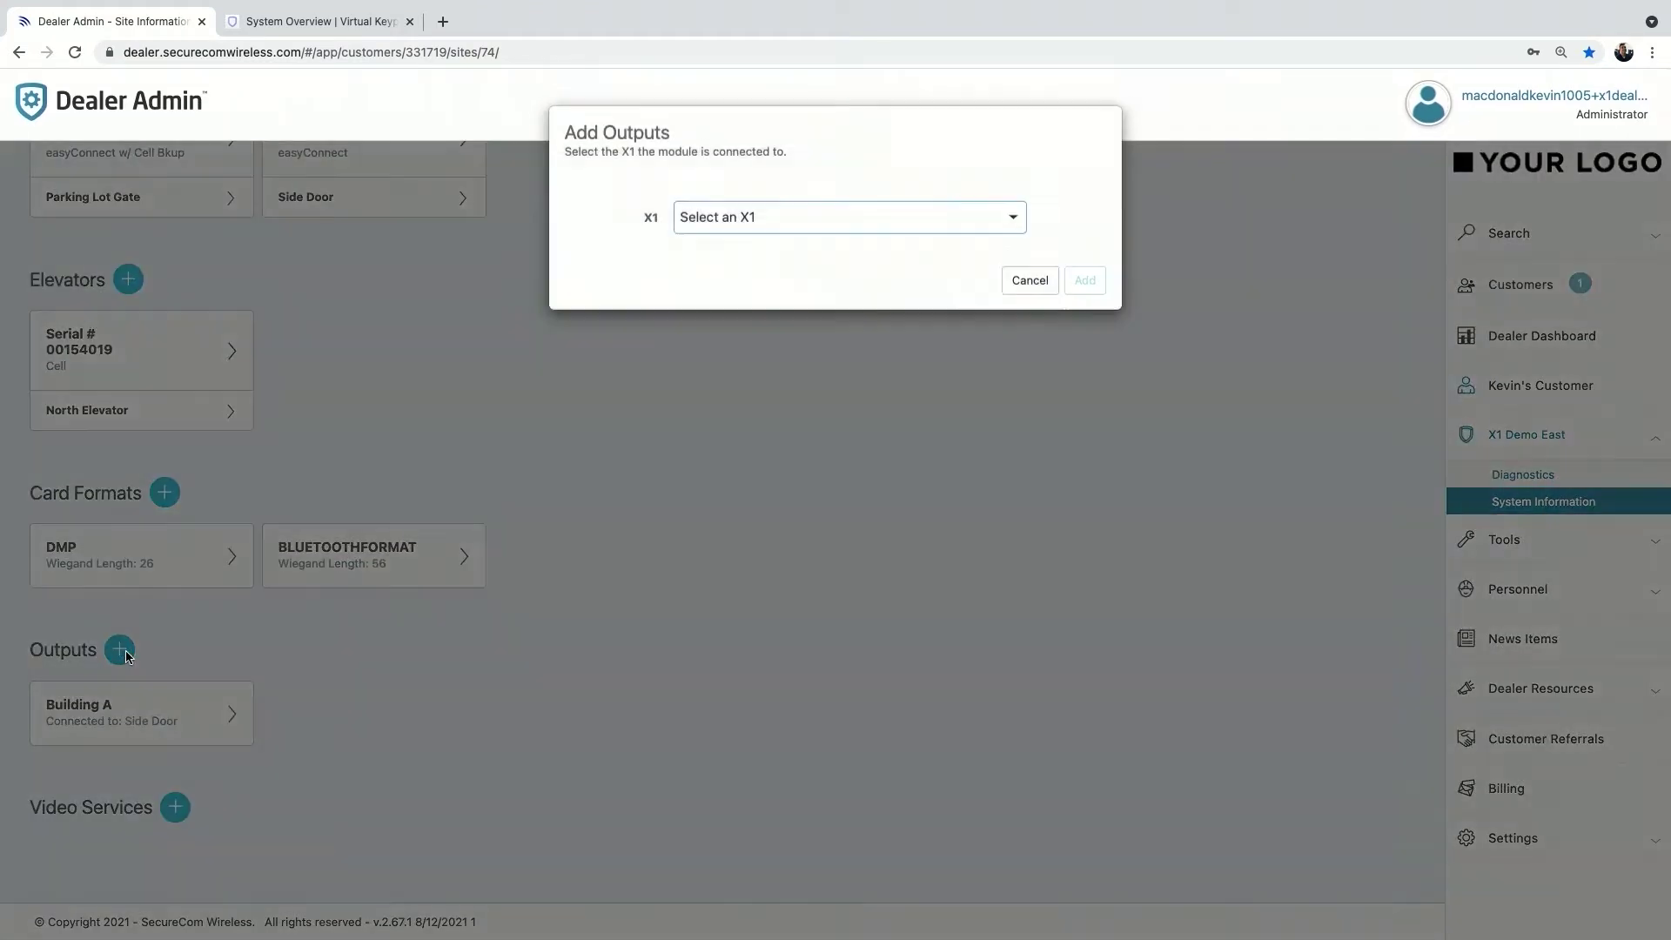
left_click(722, 237)
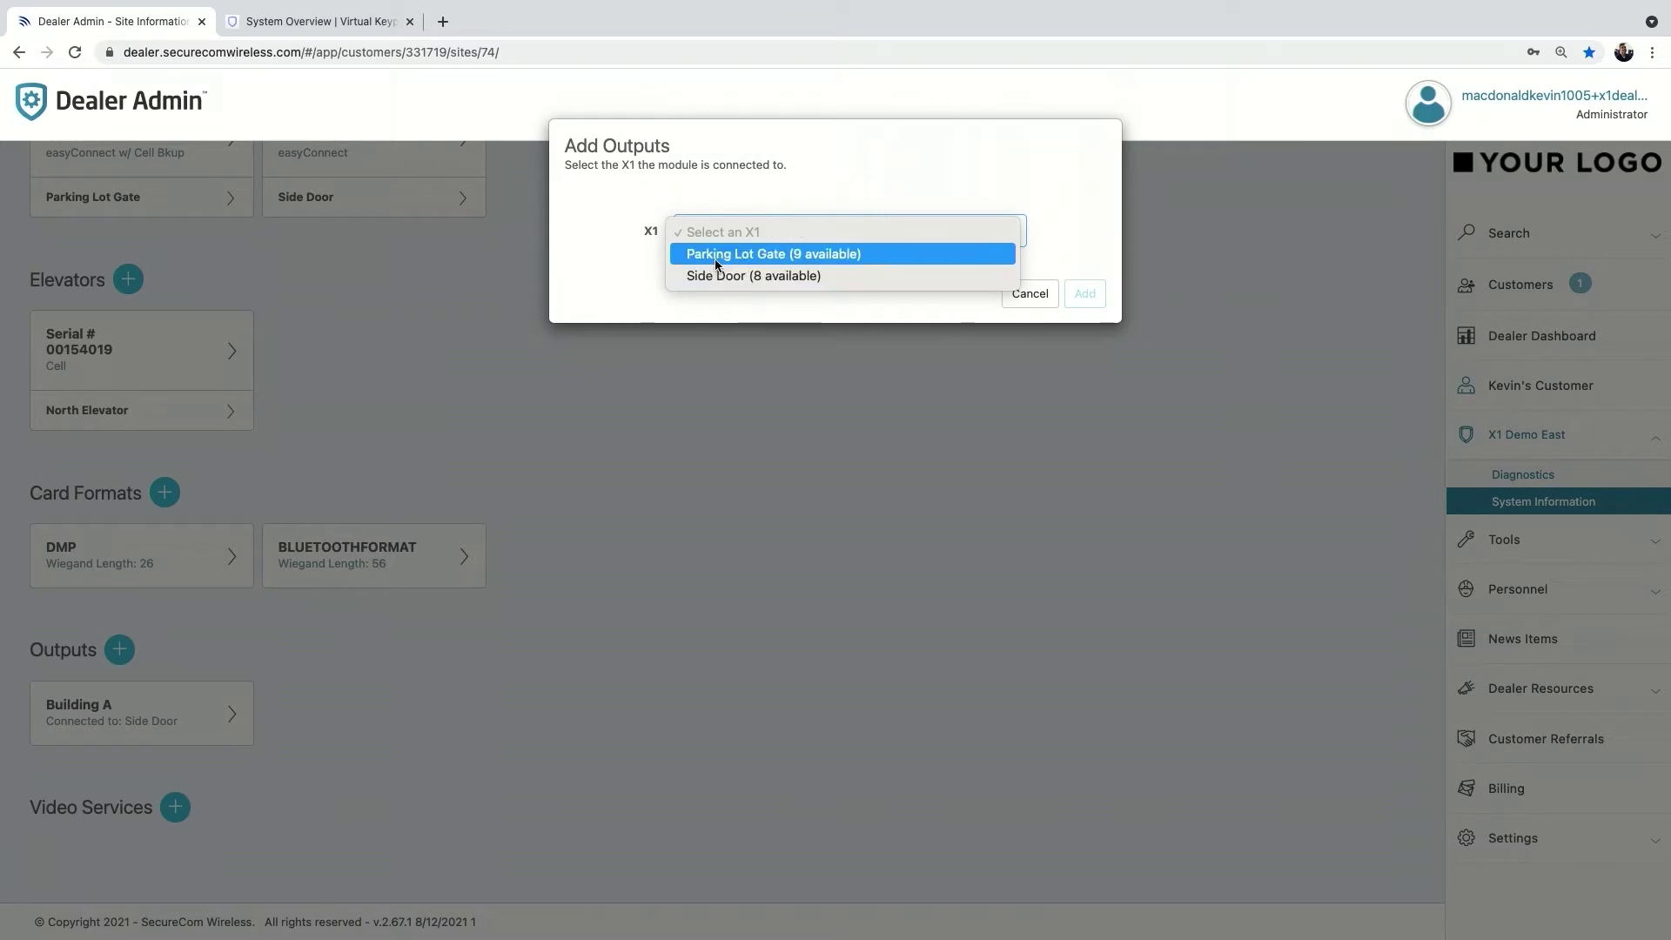
left_click(1032, 297)
left_click(1031, 297)
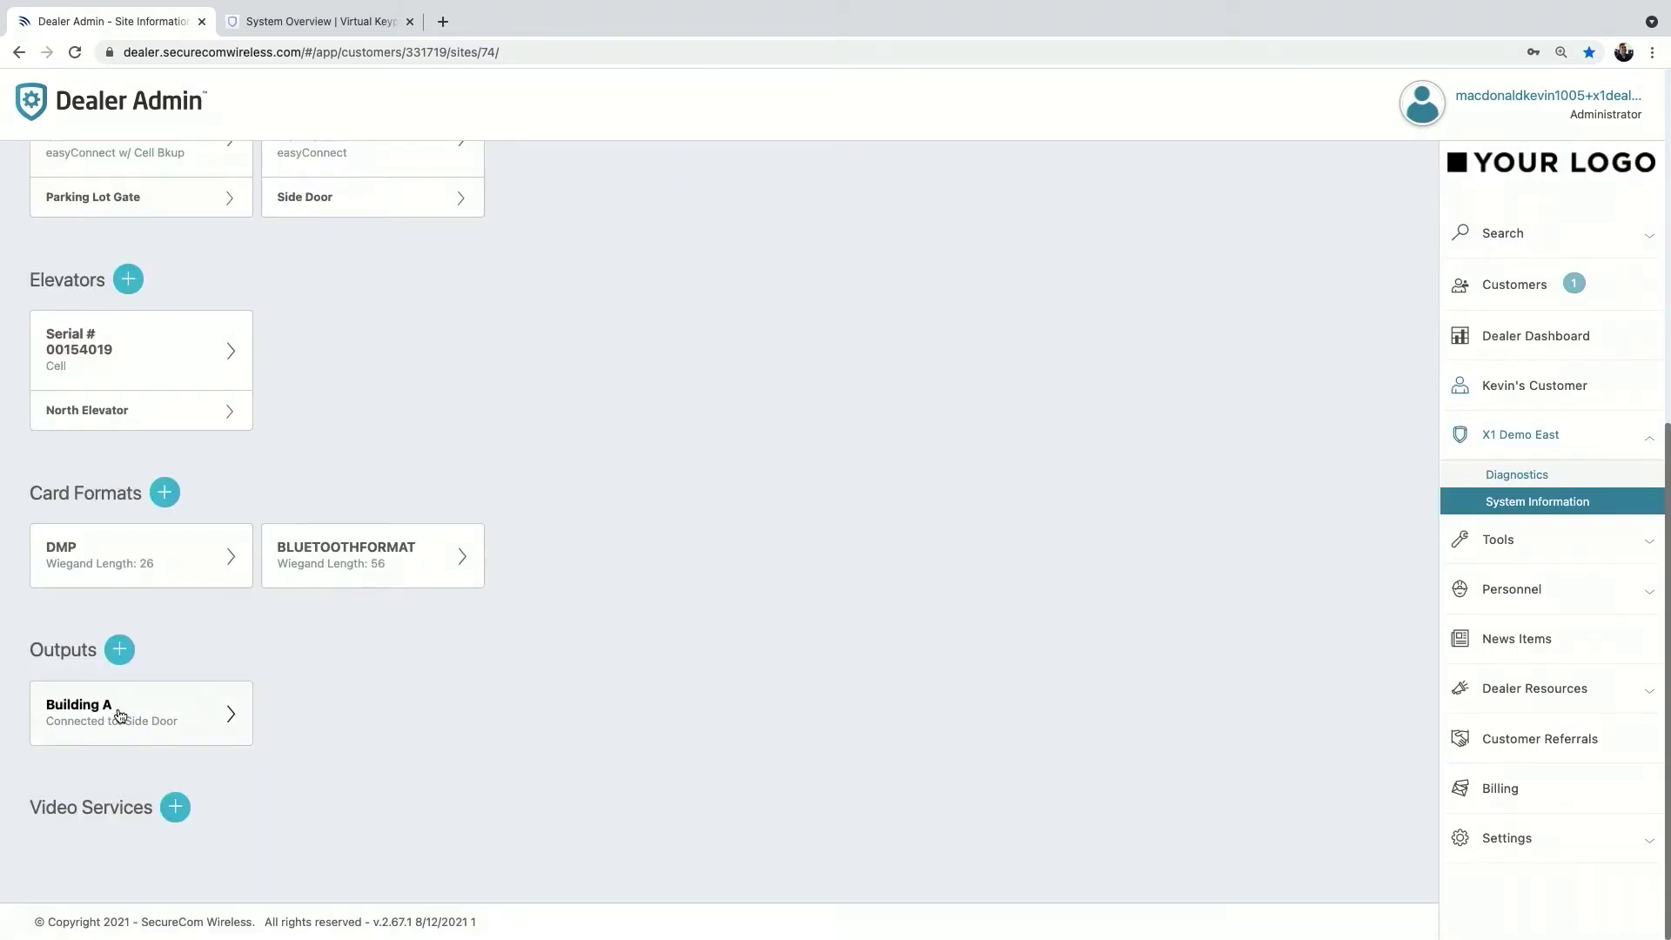
left_click(121, 715)
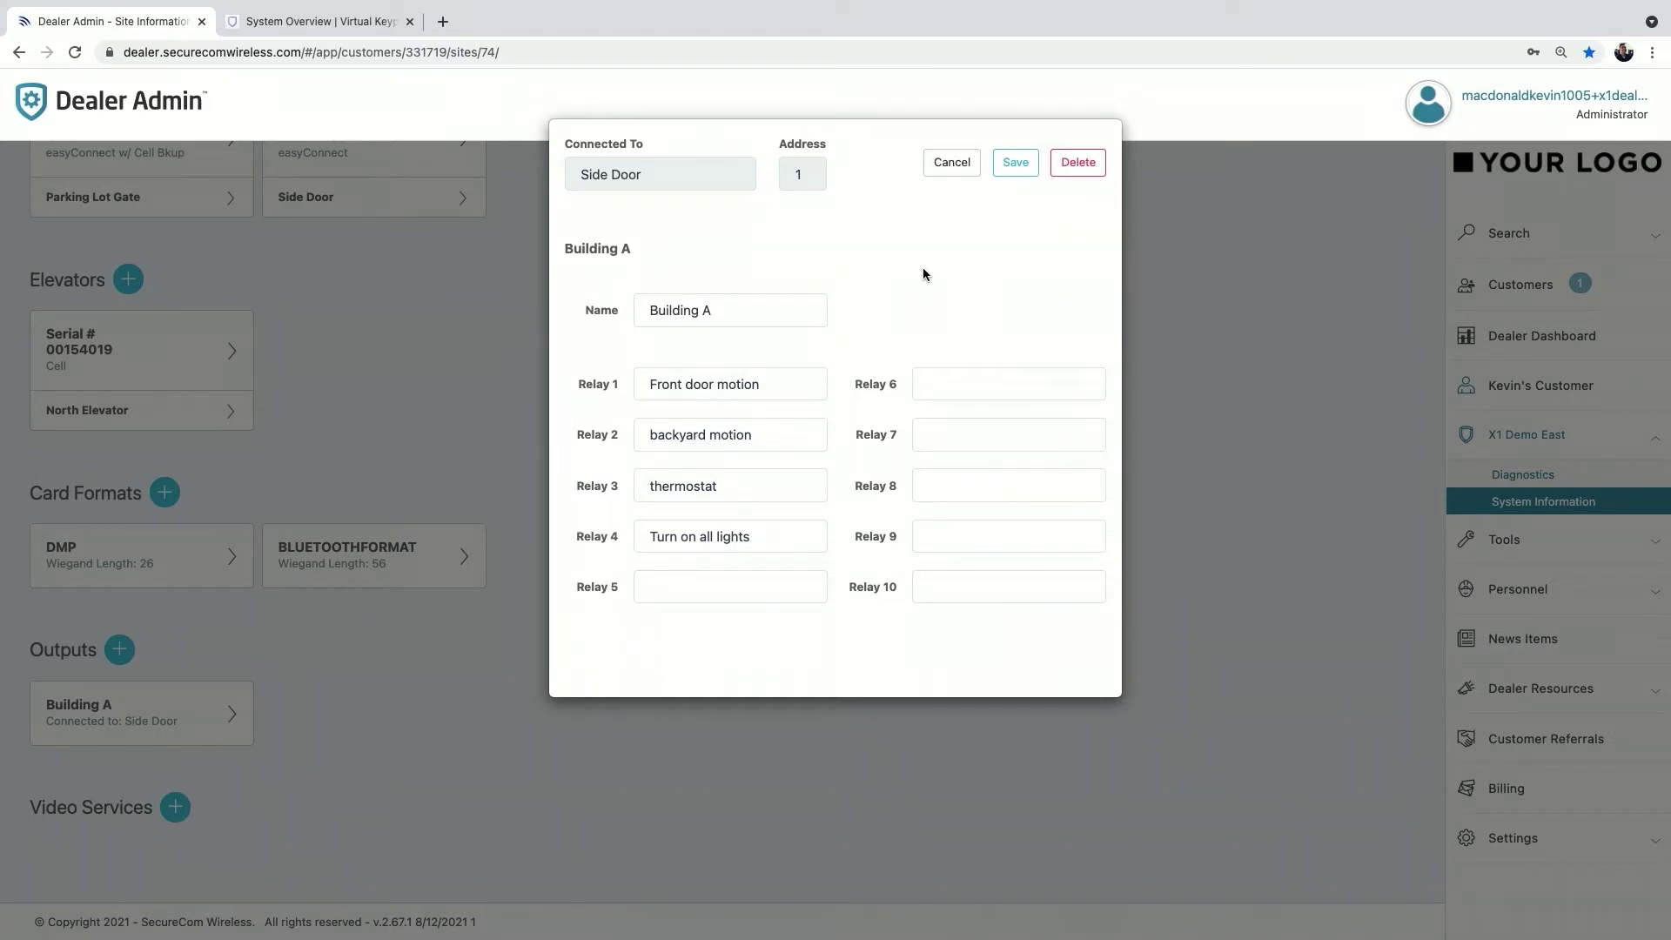
left_click(951, 163)
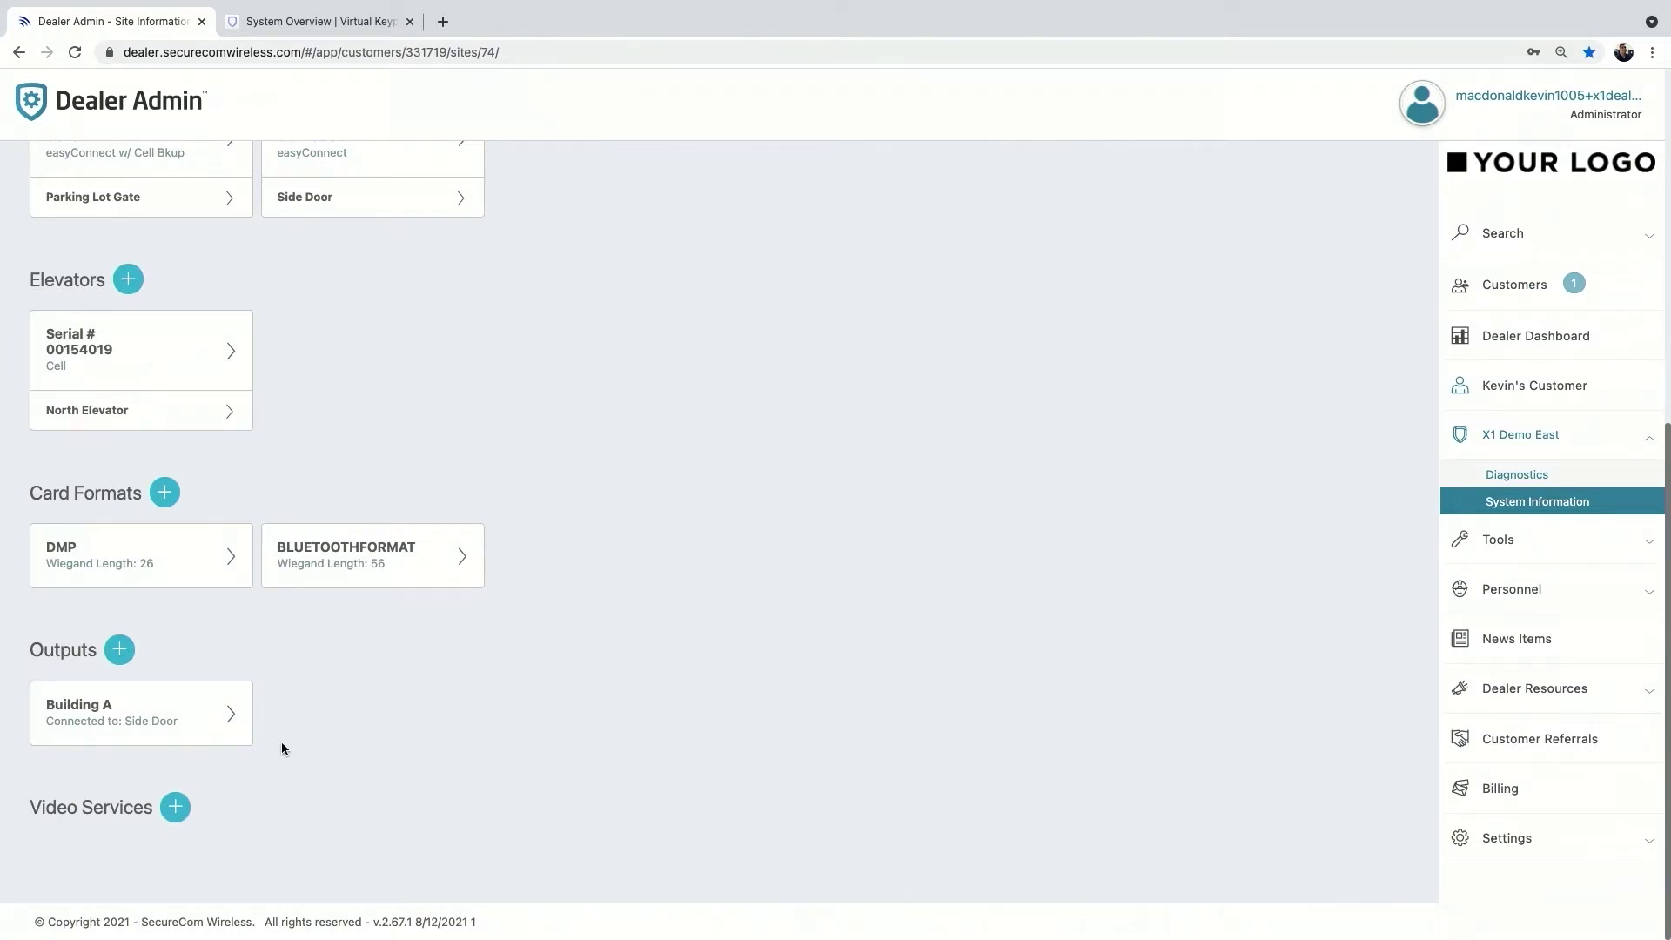
left_click(175, 806)
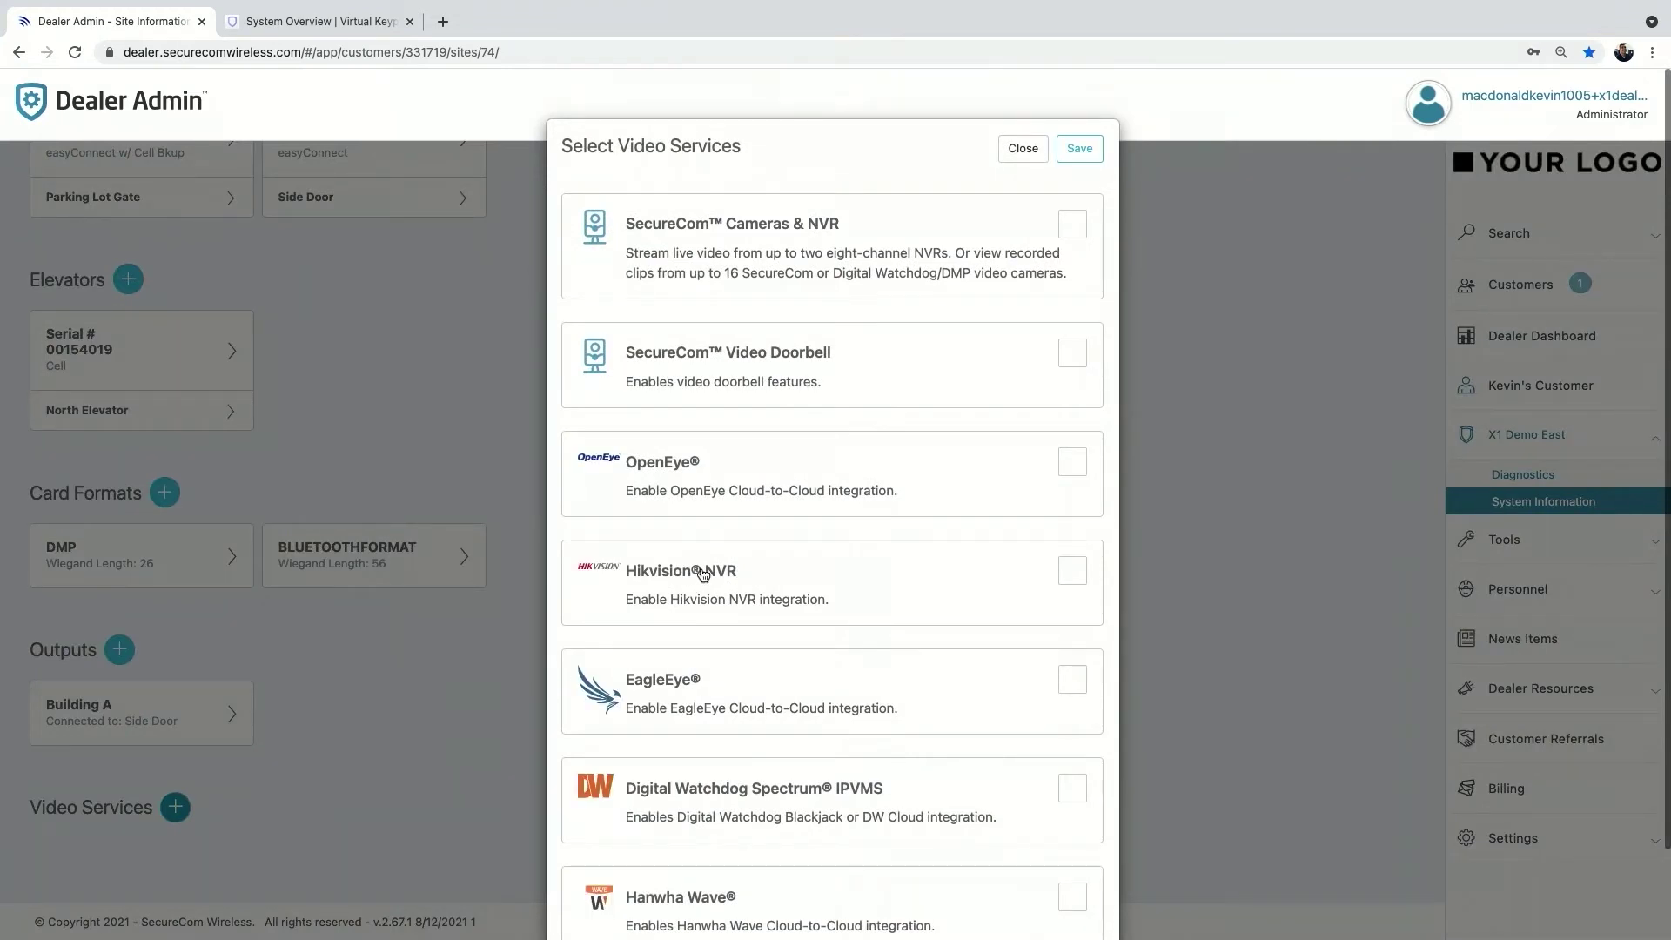
Scroll through the seven video services, from SecureCom Cameras & NVR to Hanwha Wave, none checked.
scroll(703, 574, "down", 1)
scroll(703, 574, "down", 2)
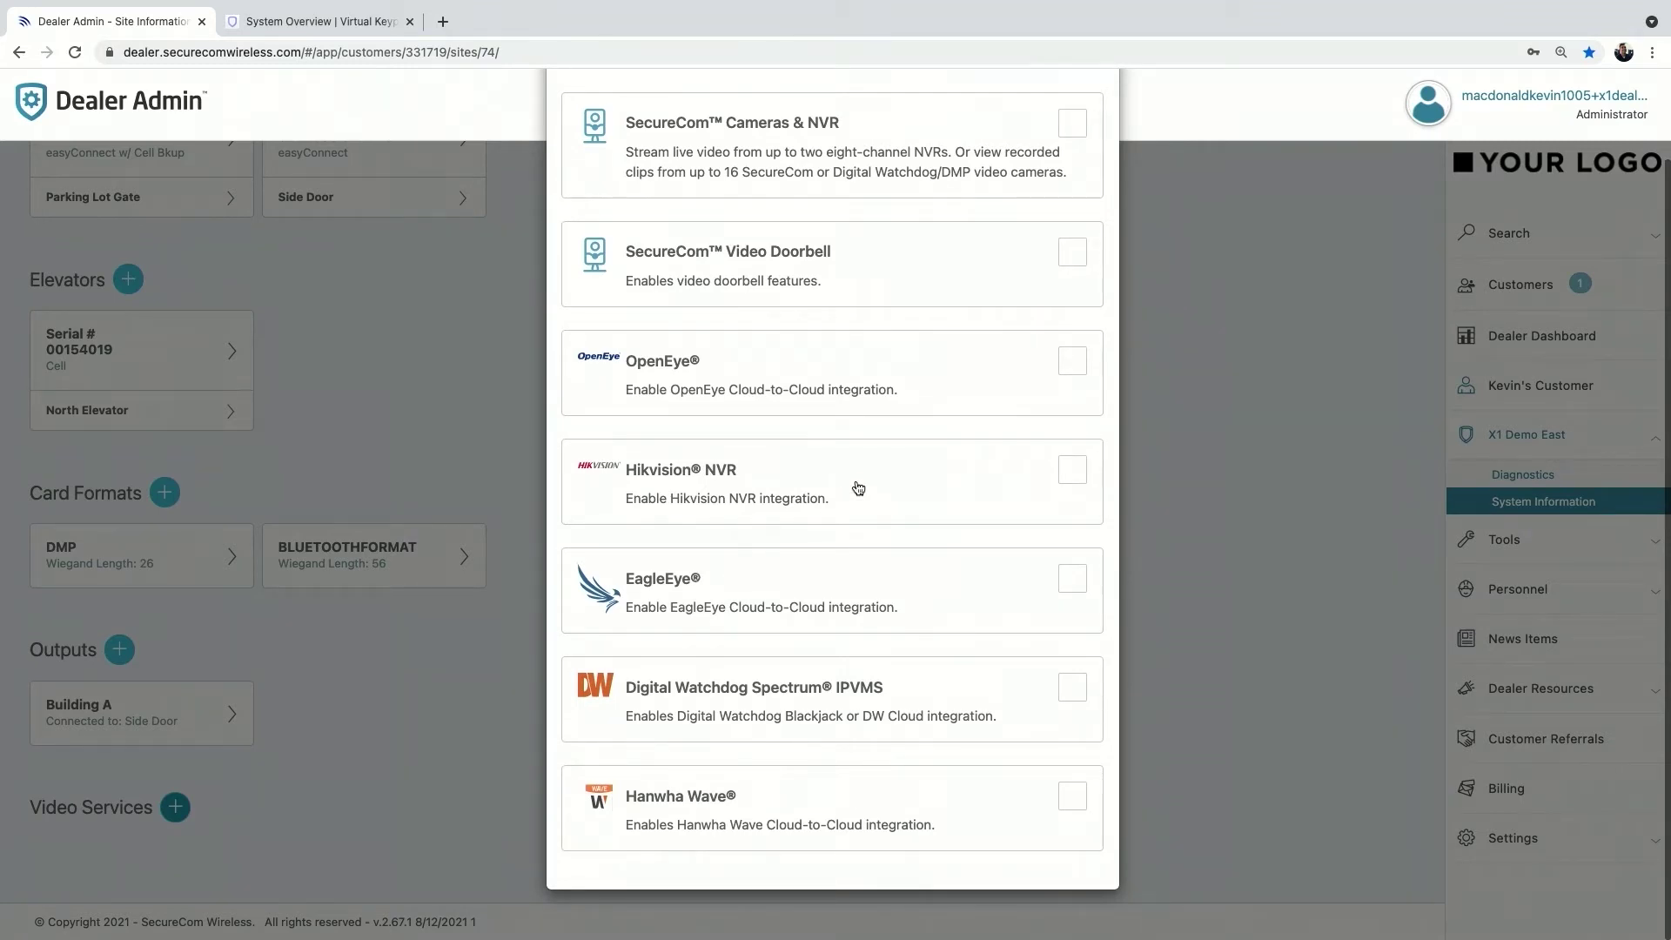
scroll(857, 487, "up", 3)
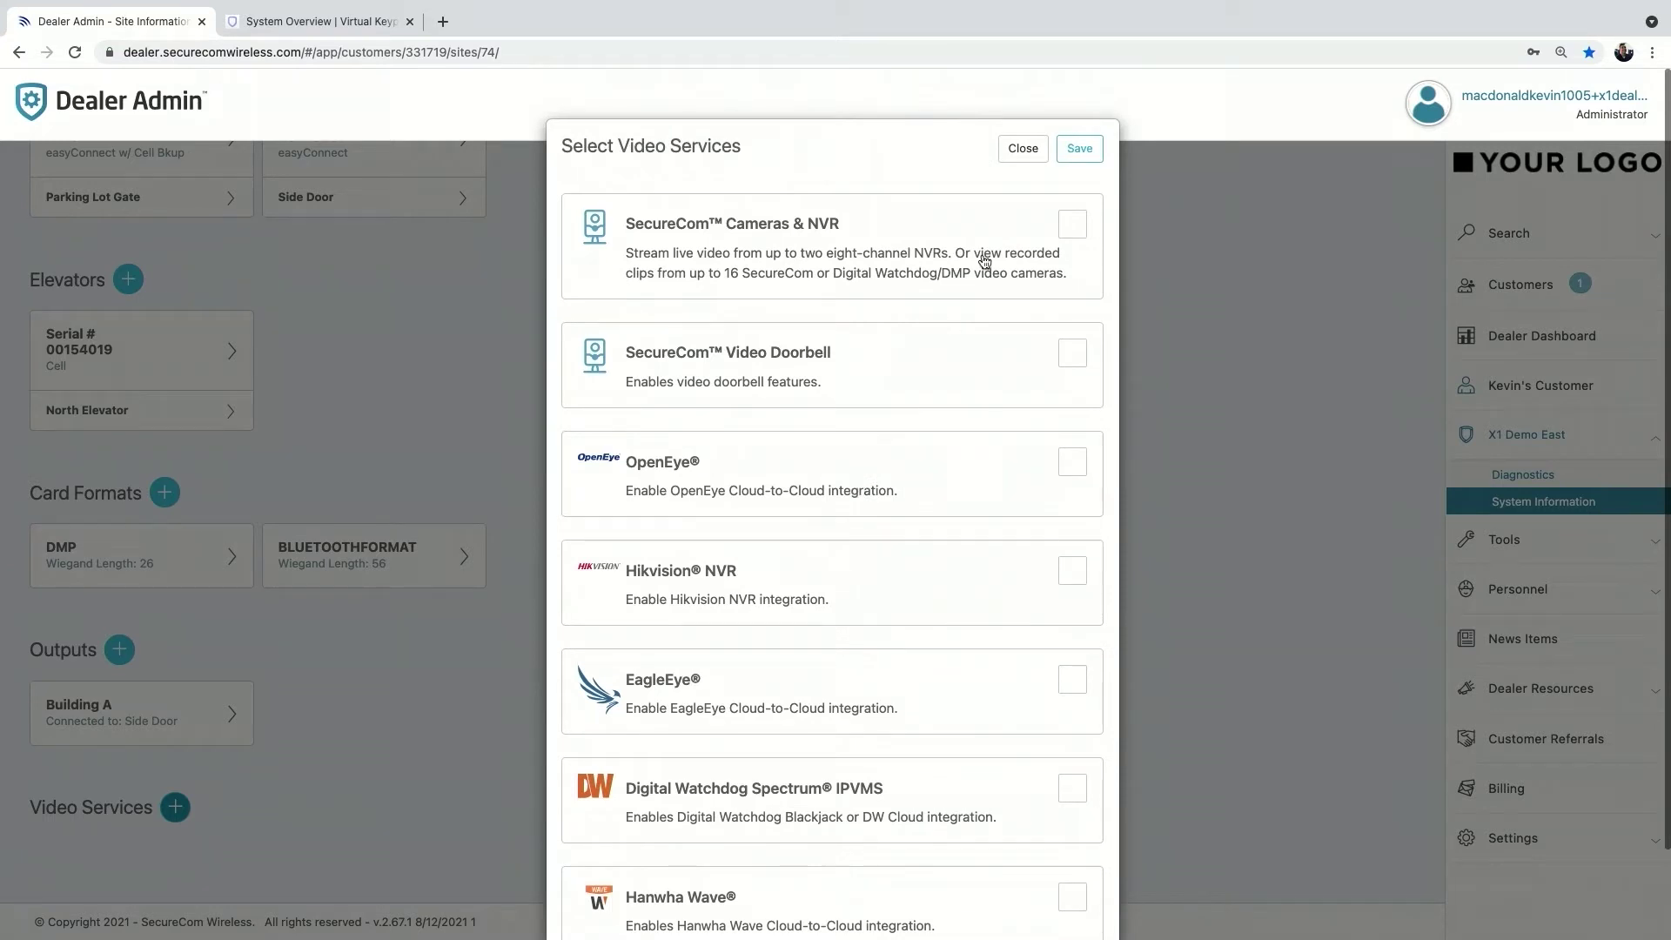
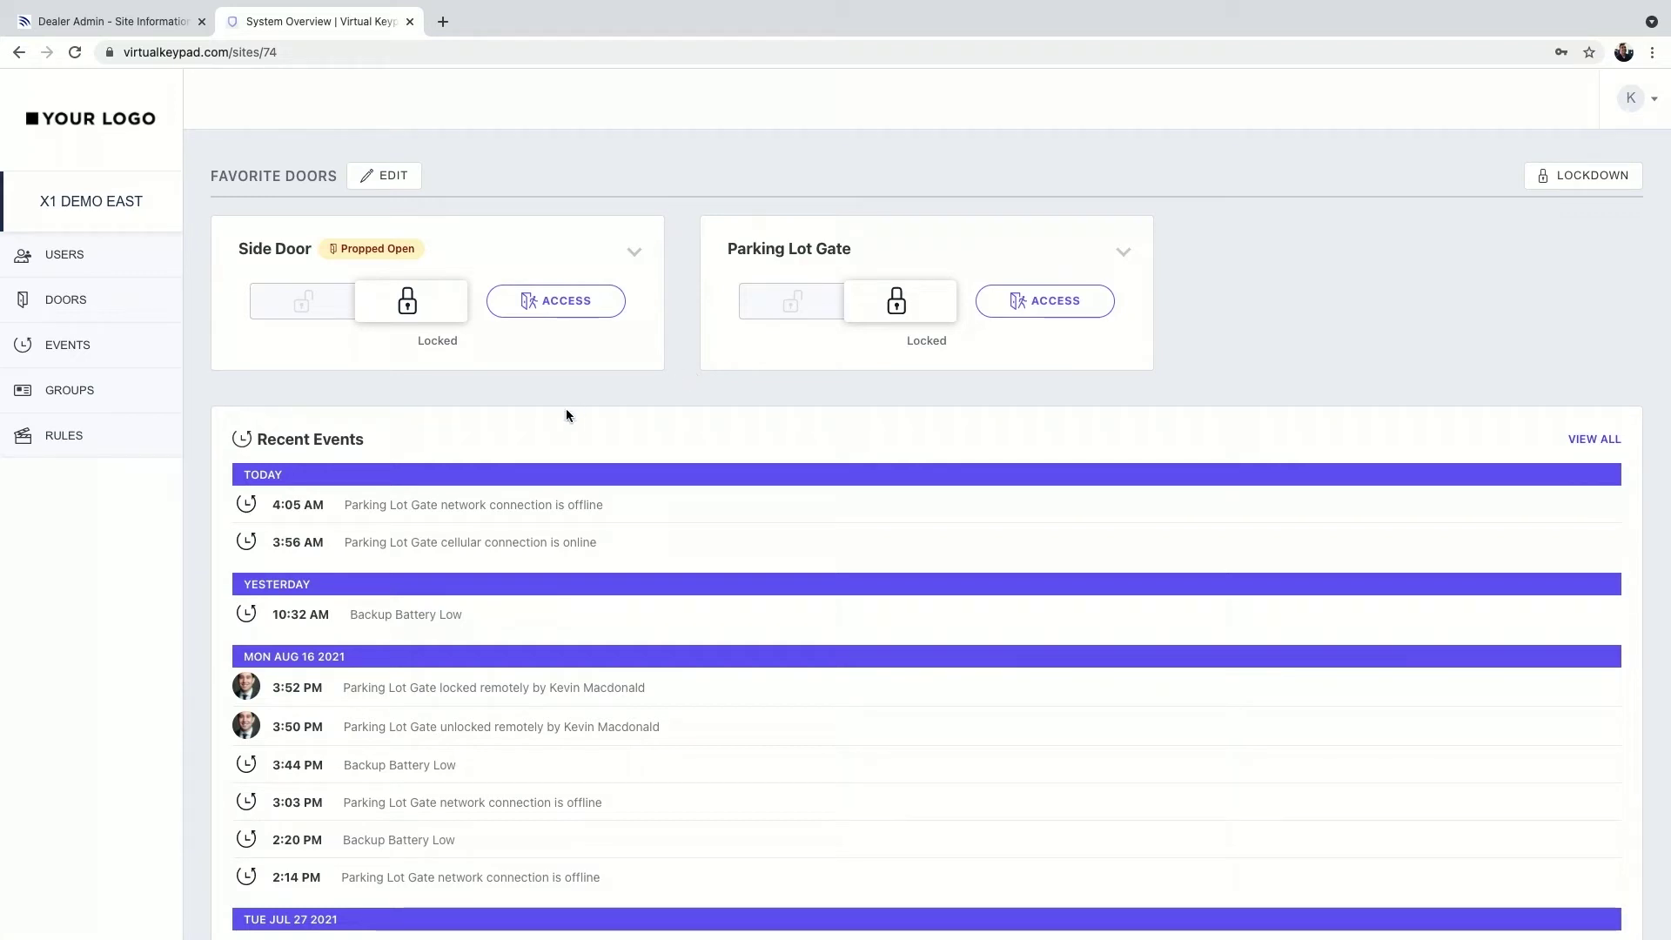
scroll(586, 570, "down", 4)
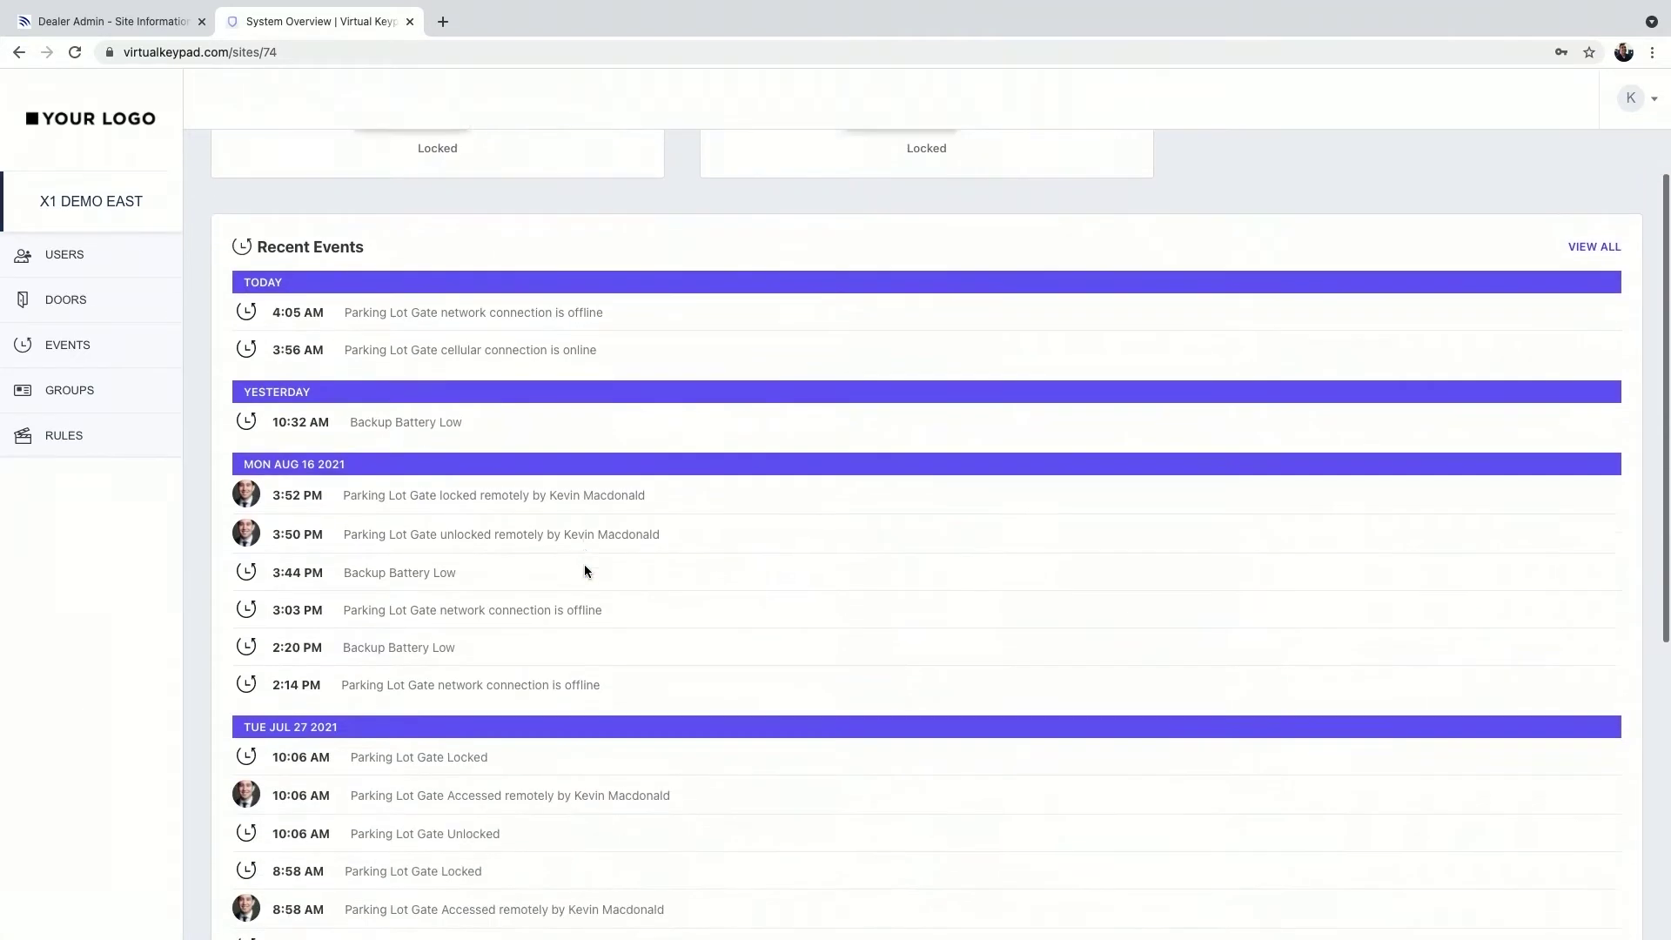
scroll(586, 570, "up", 4)
scroll(586, 570, "up", 1)
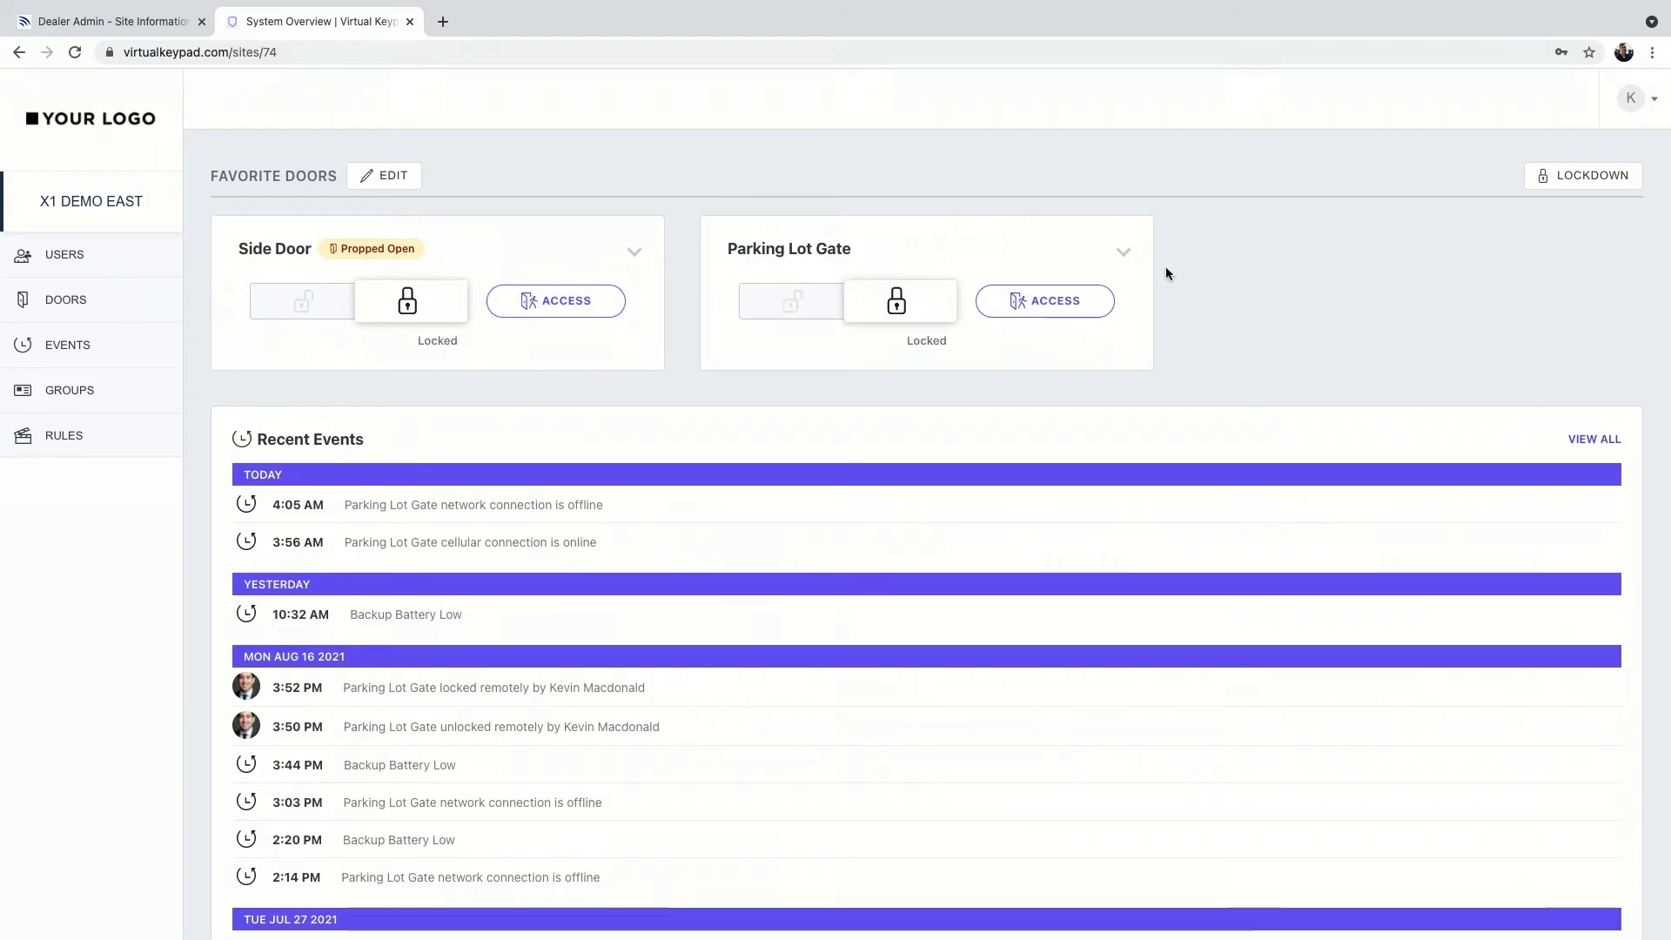
left_click(403, 190)
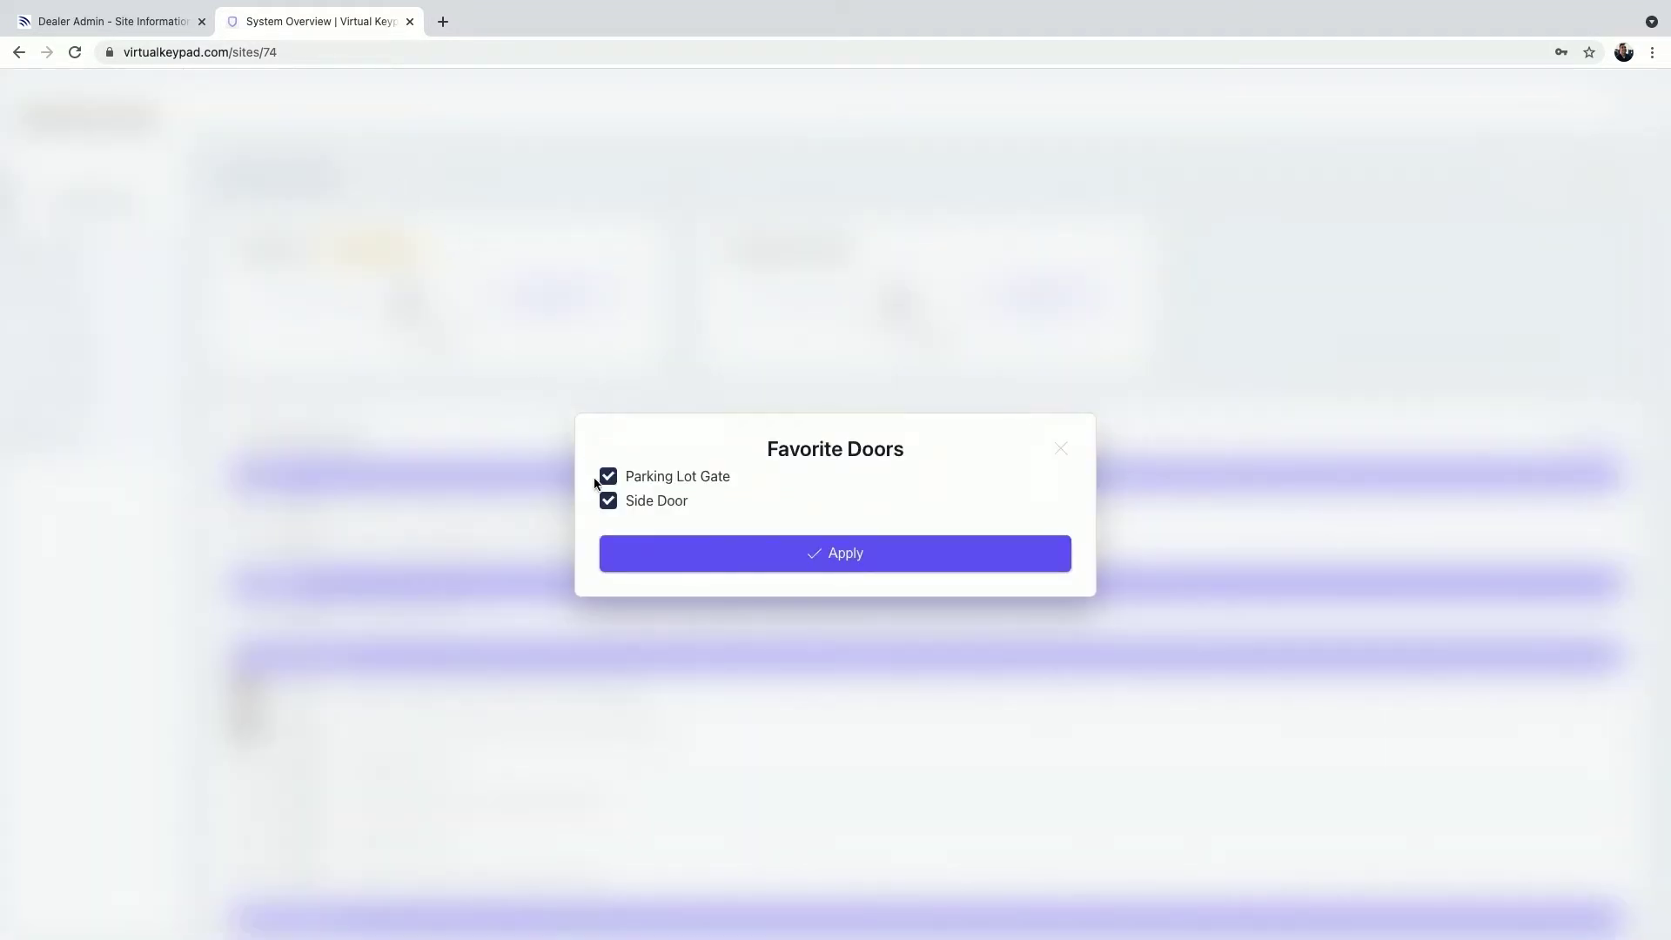
left_click(607, 476)
left_click(691, 553)
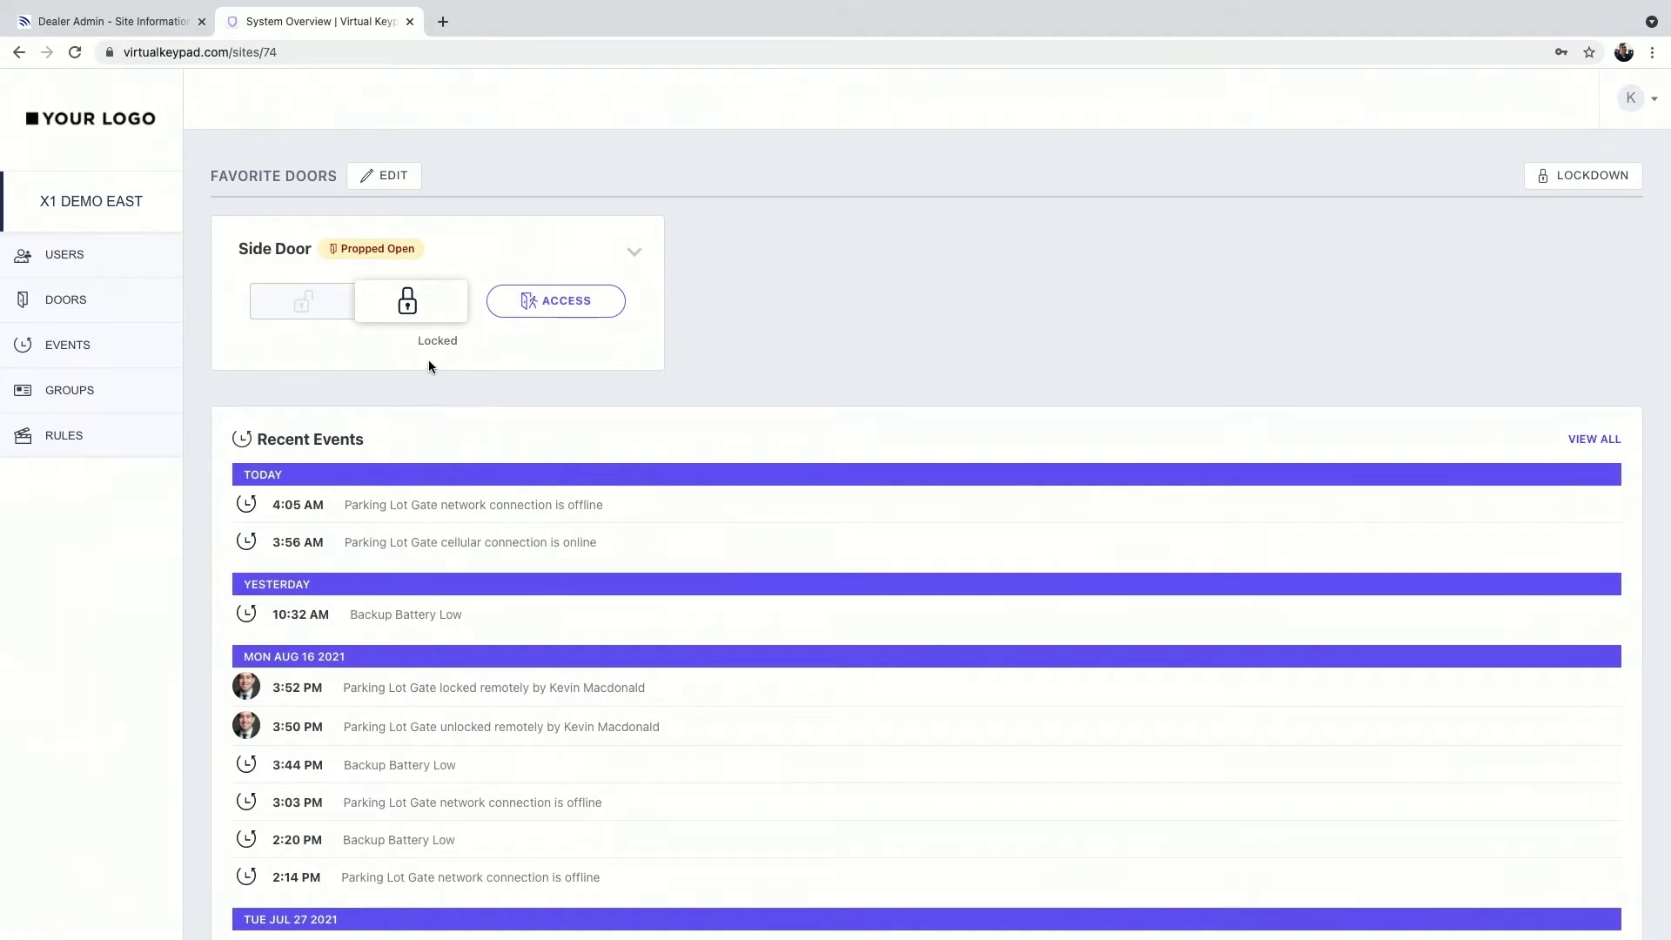
left_click(383, 176)
left_click(634, 478)
left_click(683, 553)
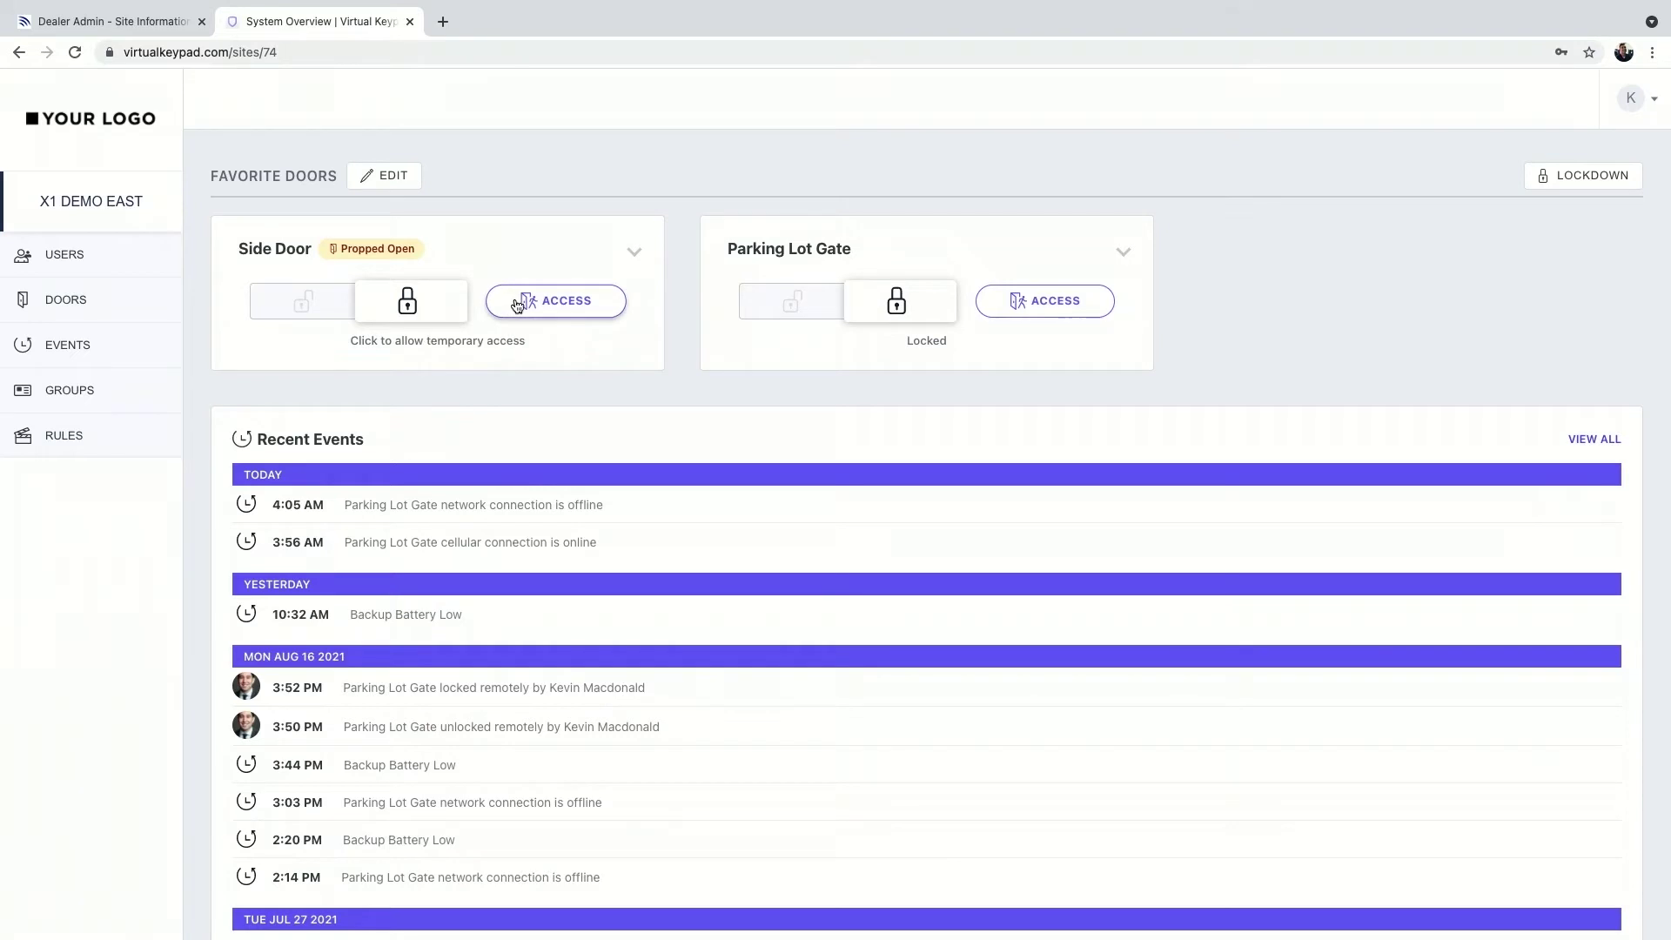
left_click(634, 252)
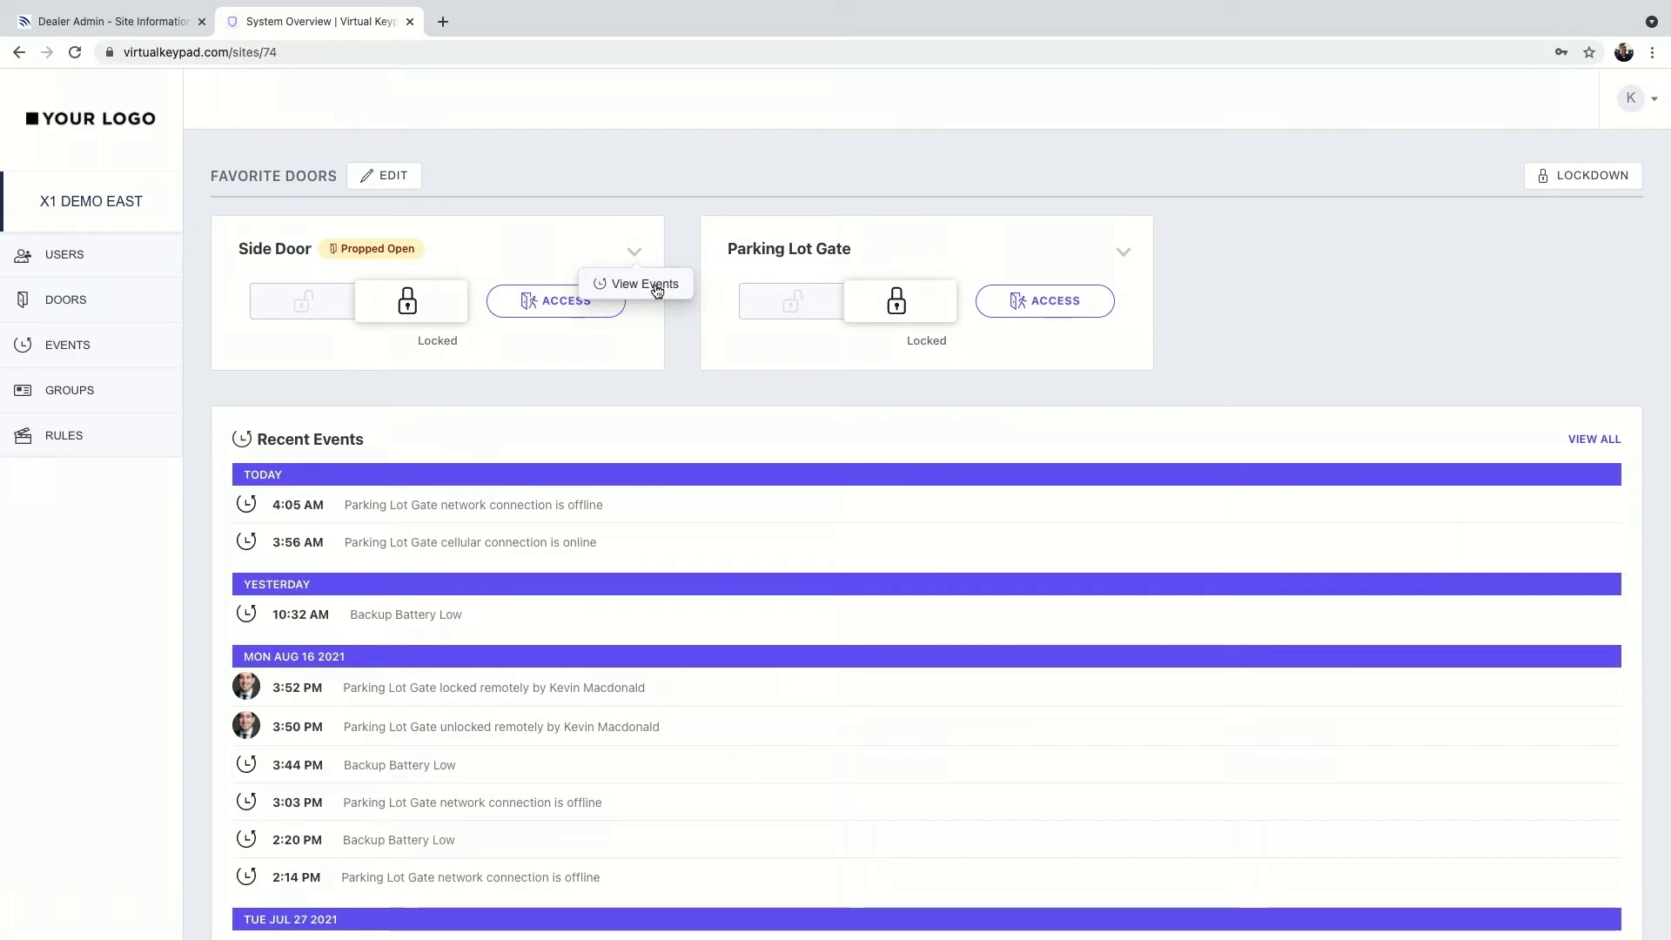
left_click(656, 286)
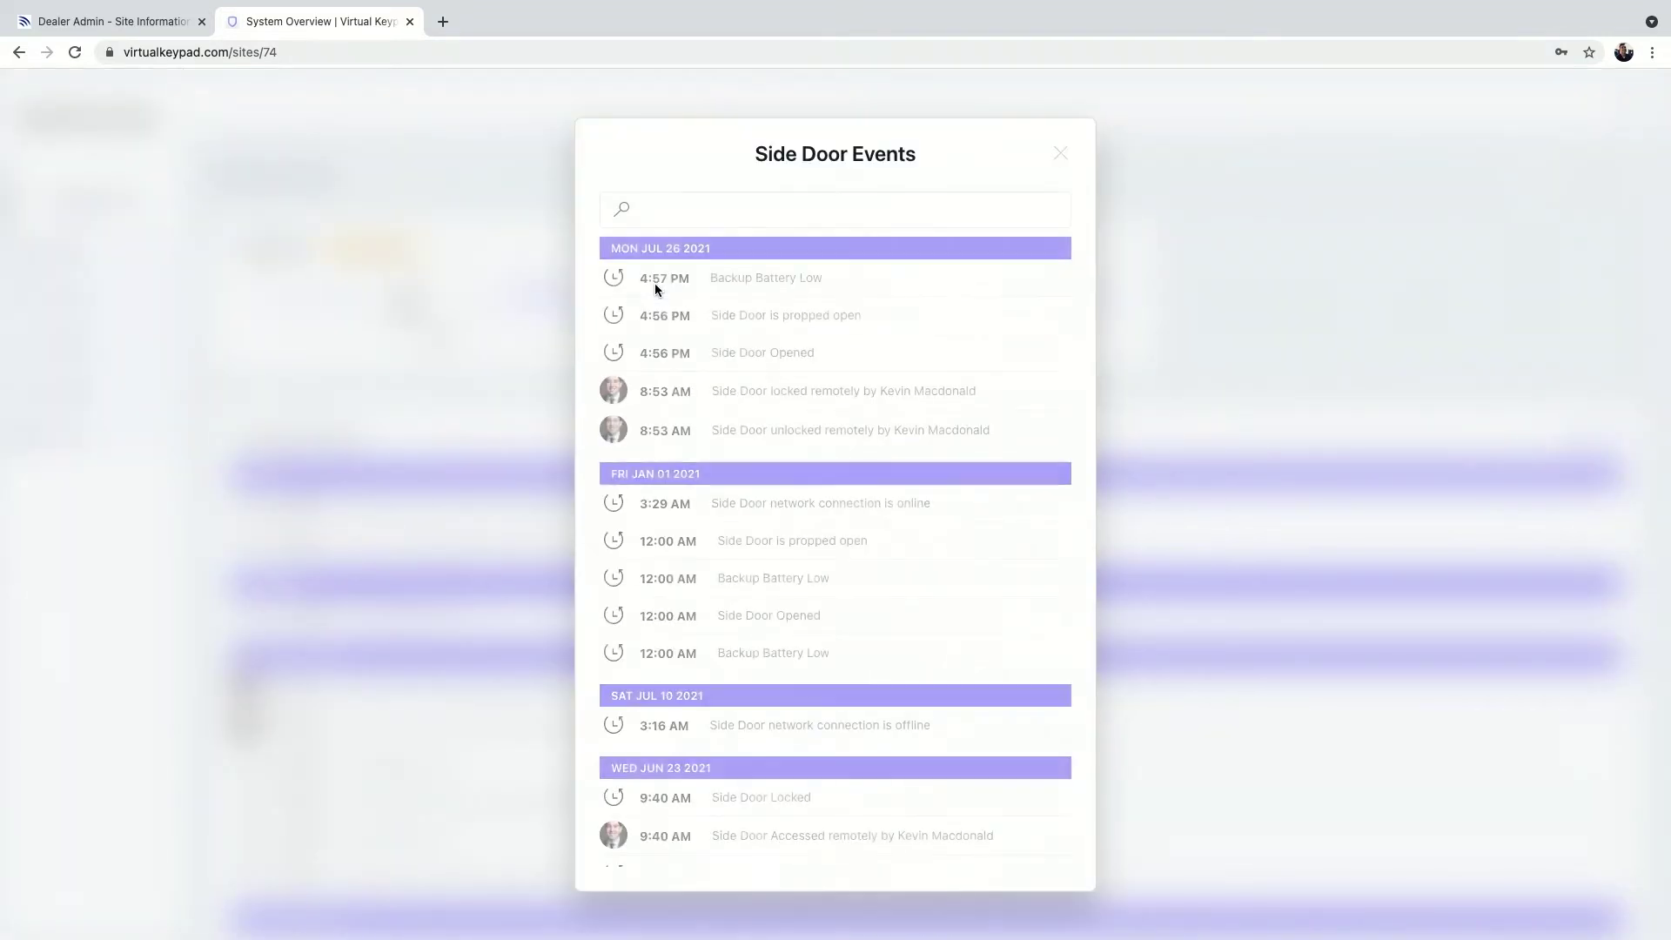
left_click(719, 217)
type("kevin")
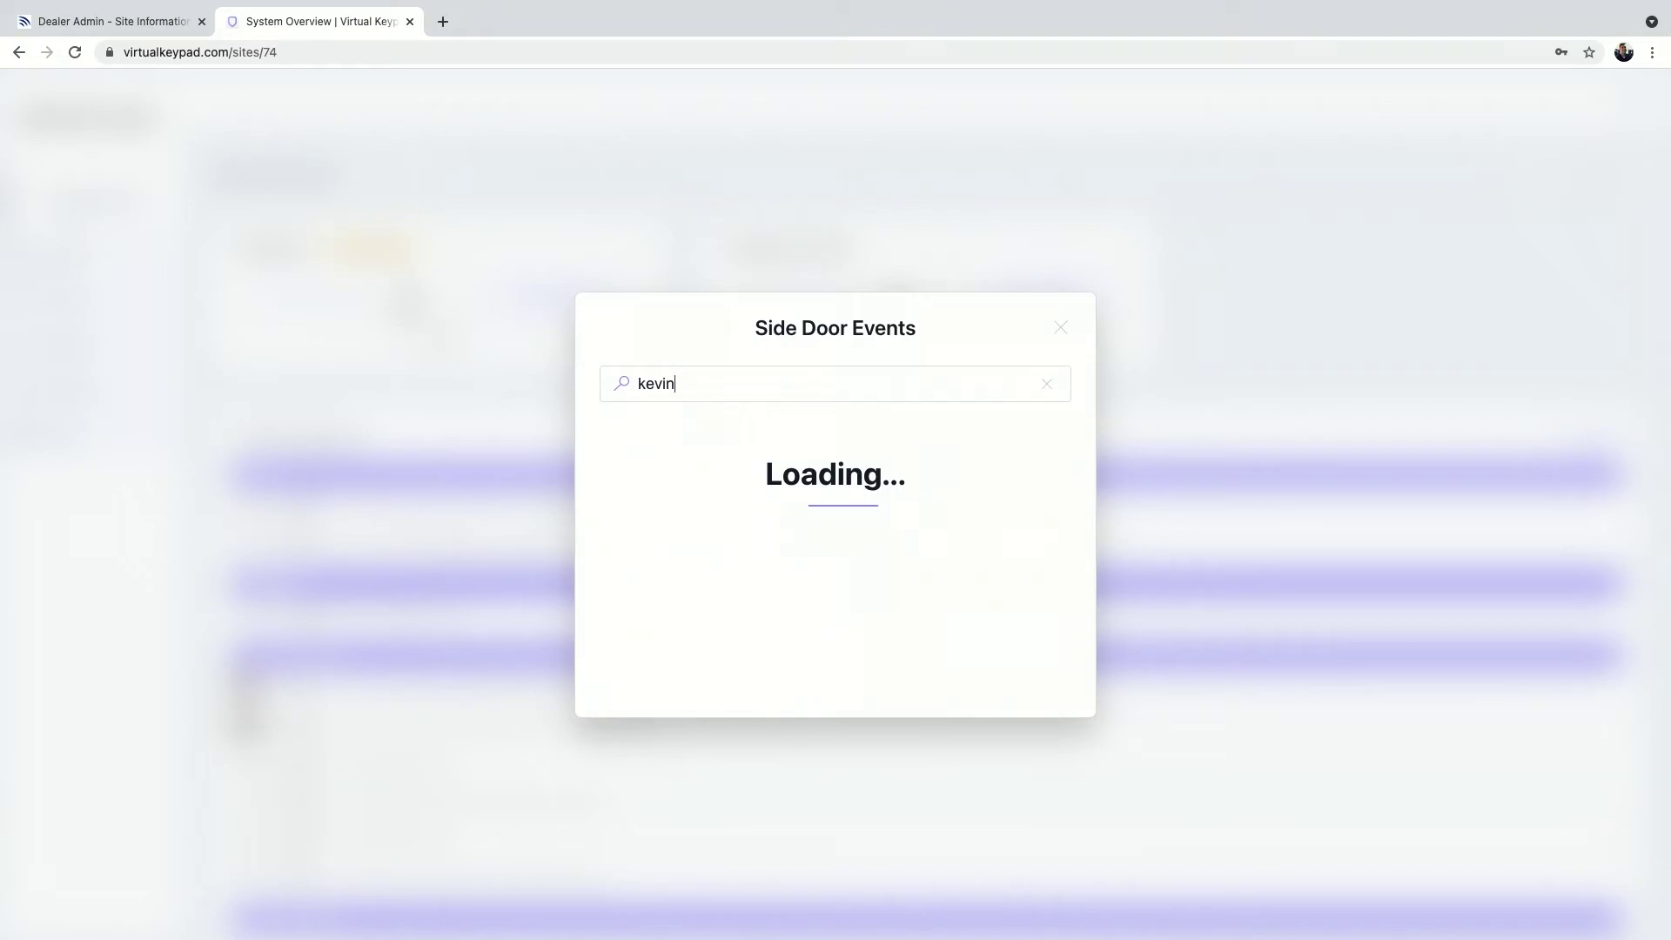
scroll(810, 477, "down", 2)
scroll(809, 476, "up", 2)
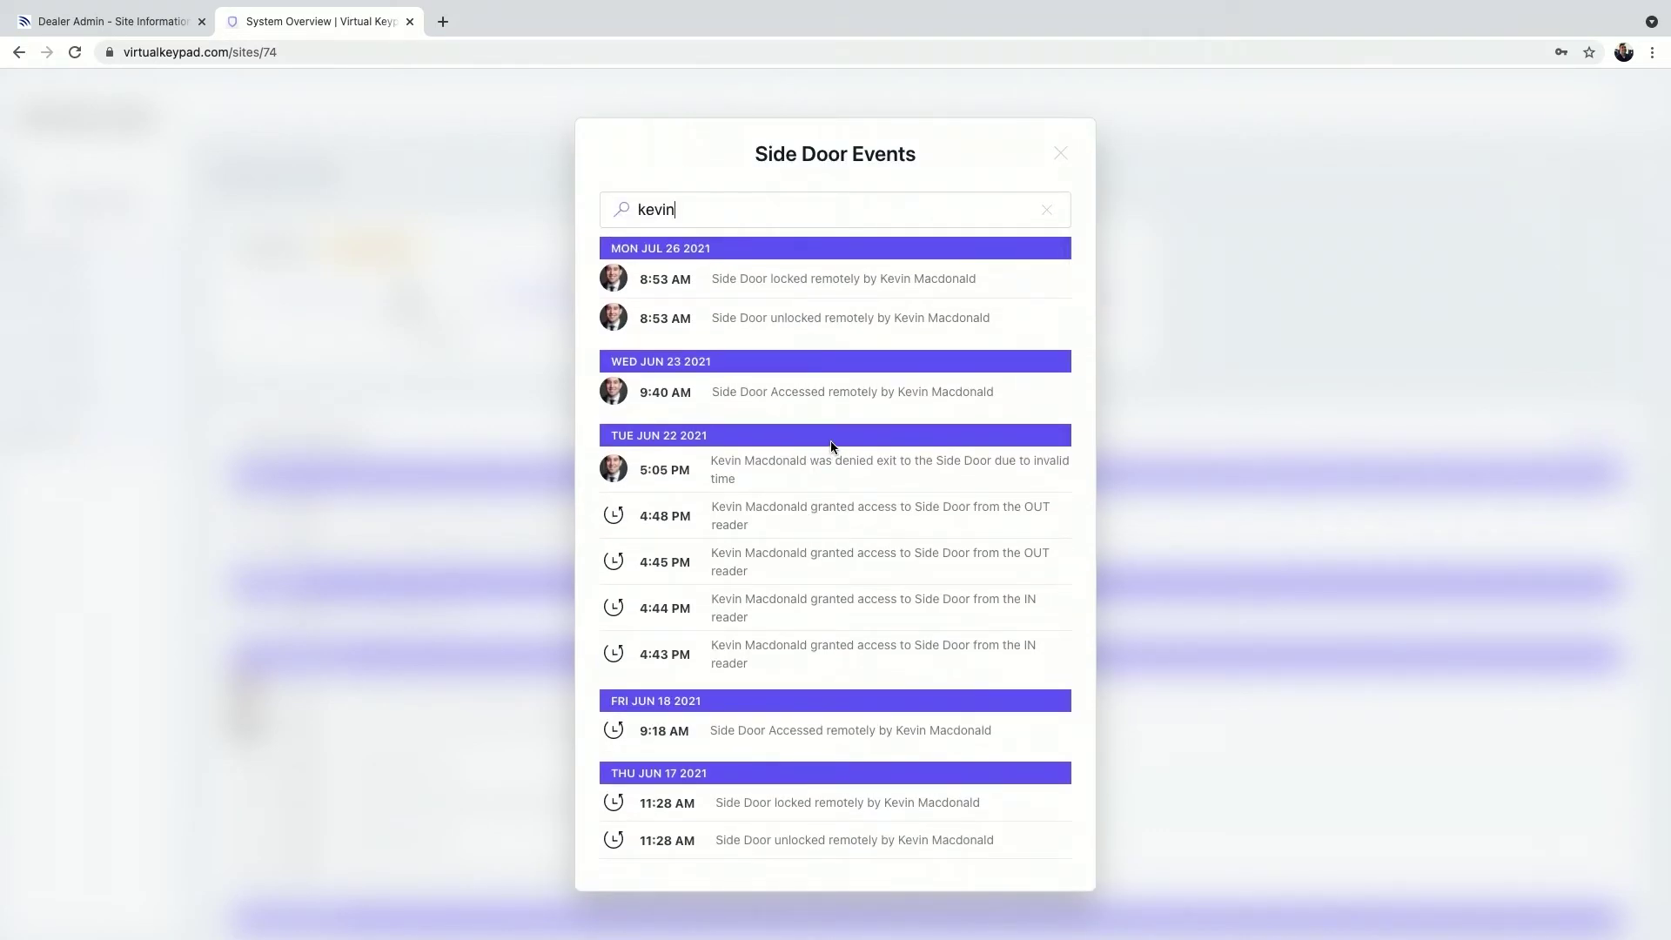
left_click(1059, 157)
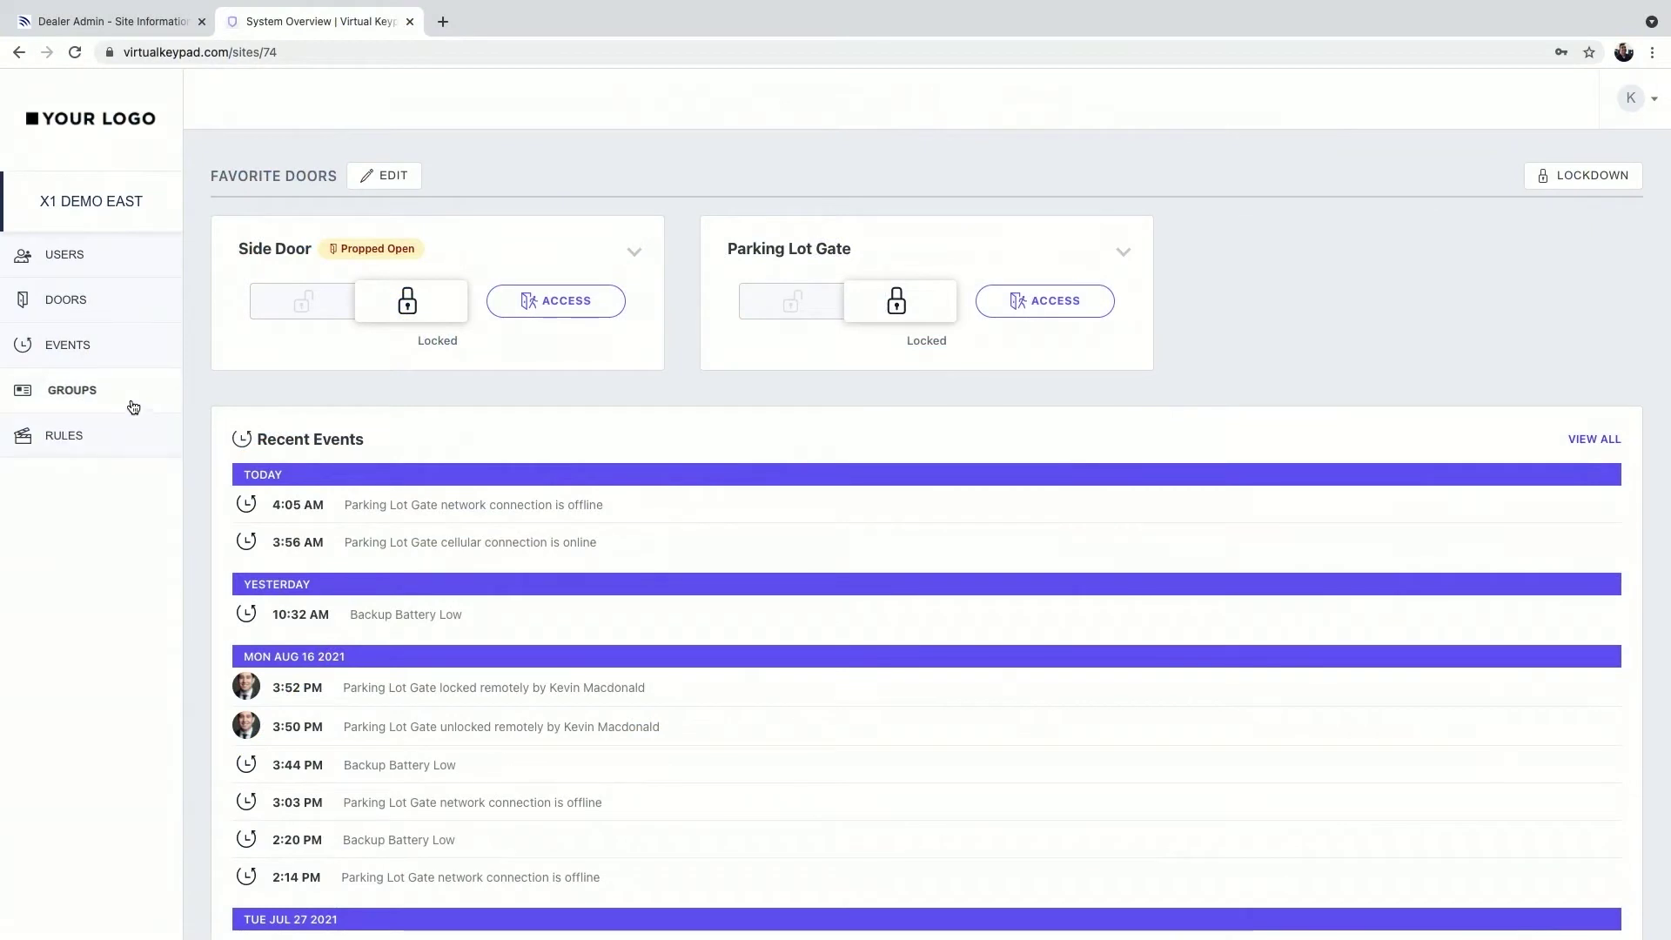
Start a new group named Finance Office and assign it Side Door and Parking Lot Gate.
left_click(106, 393)
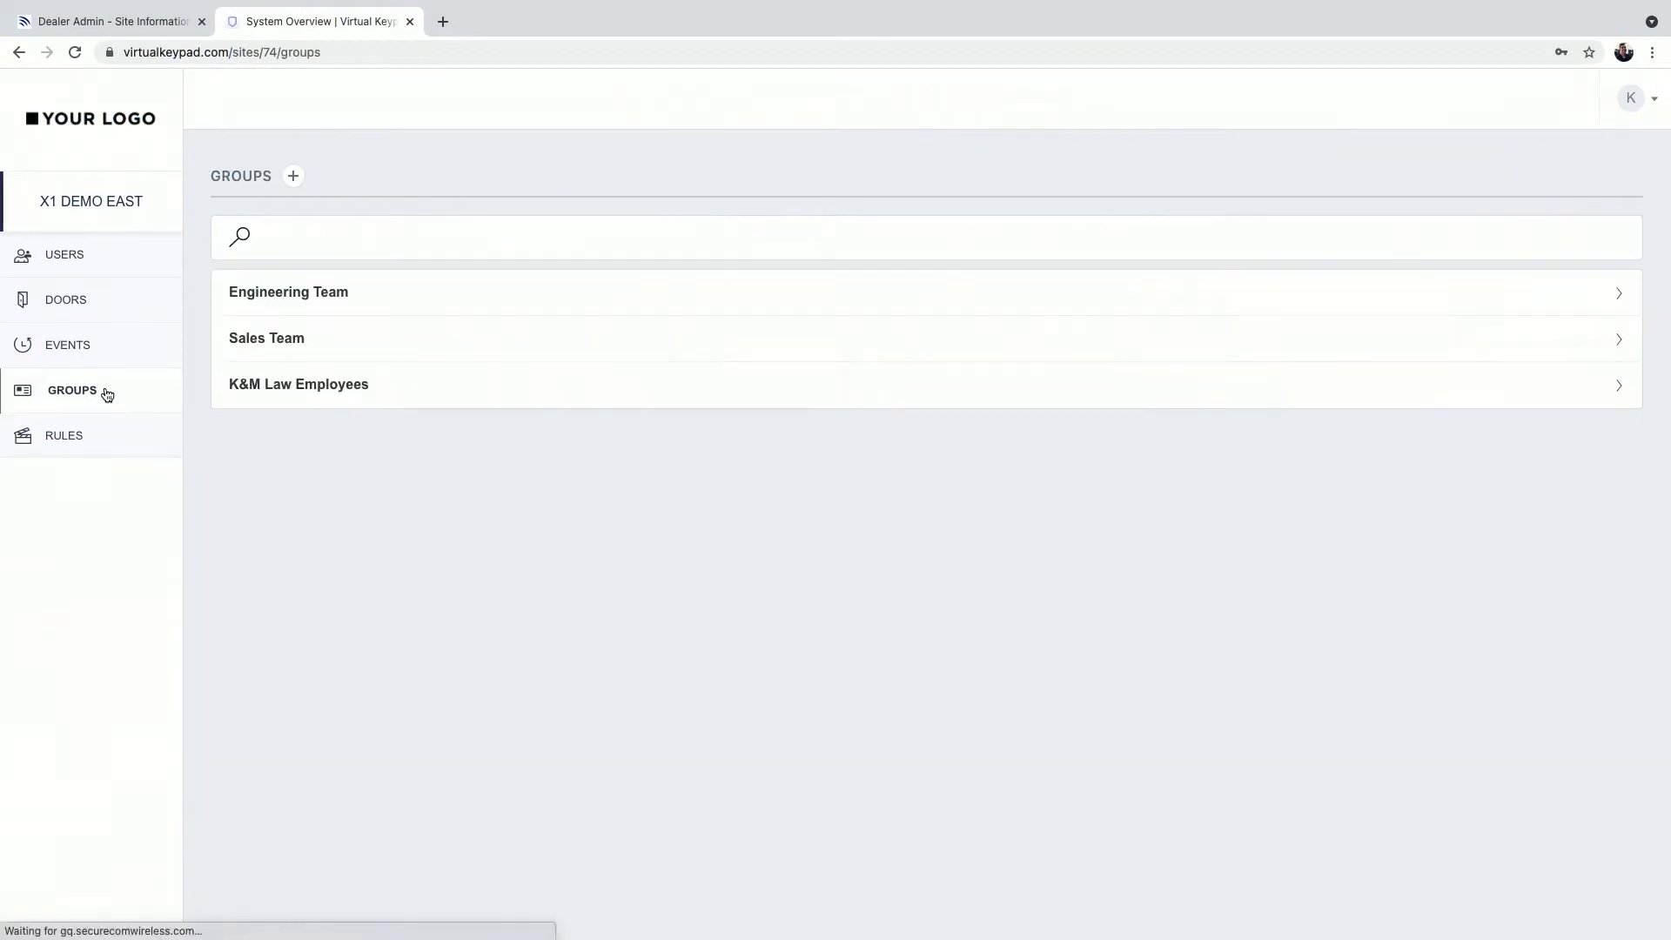
left_click(294, 177)
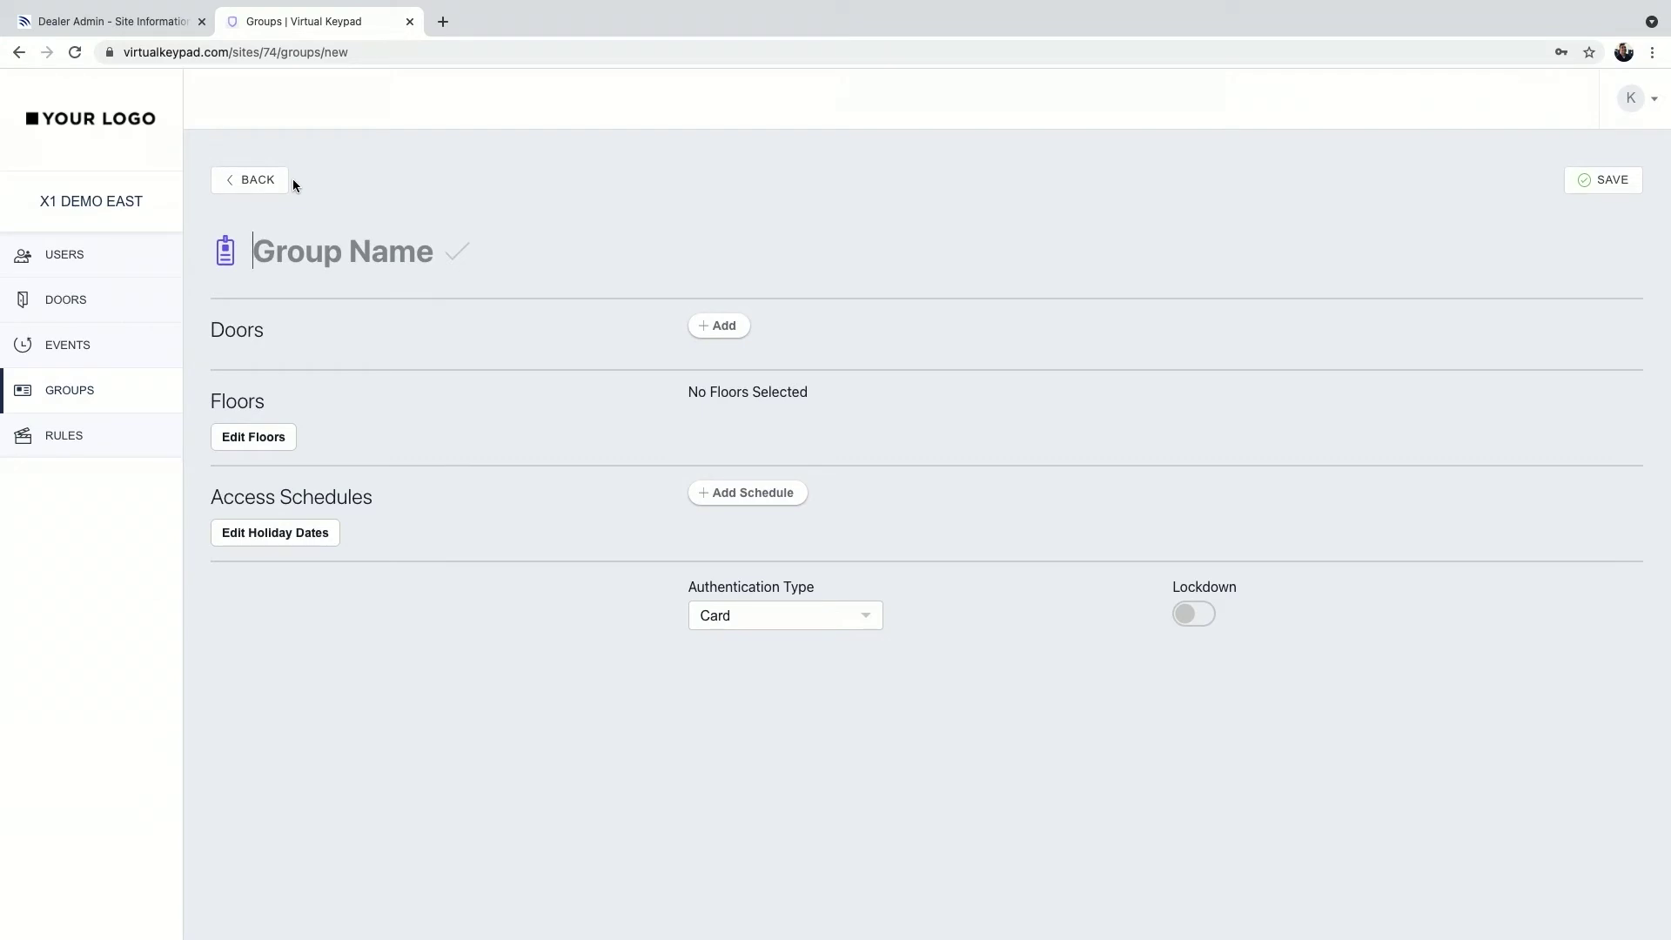
type("F")
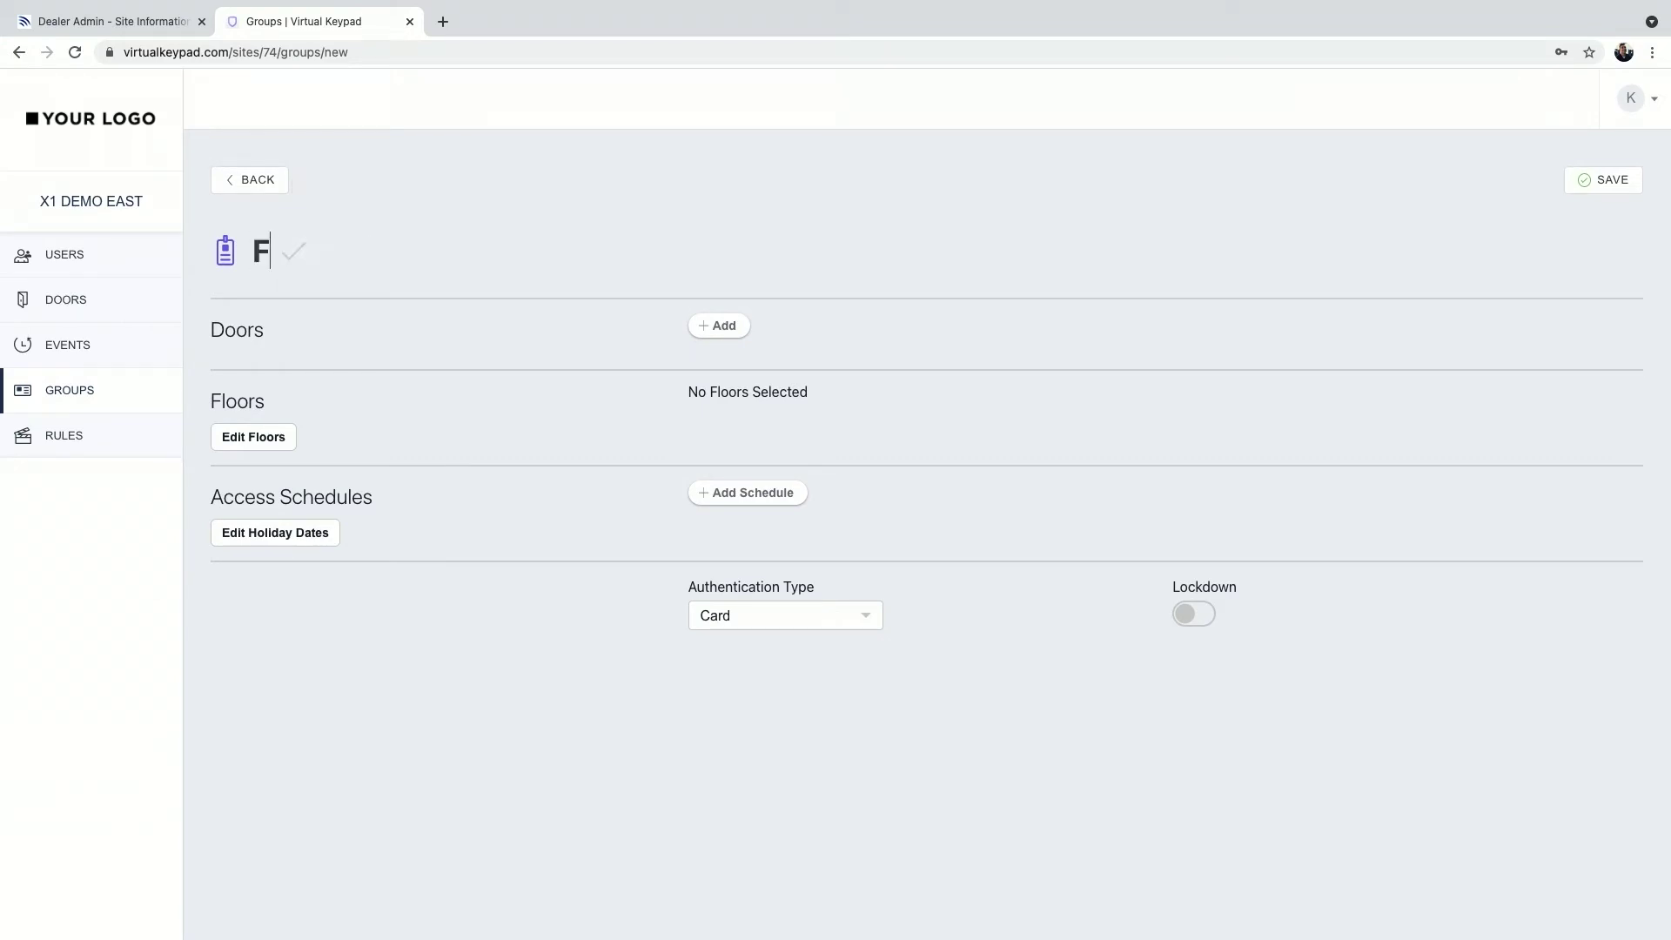
type("inance Office")
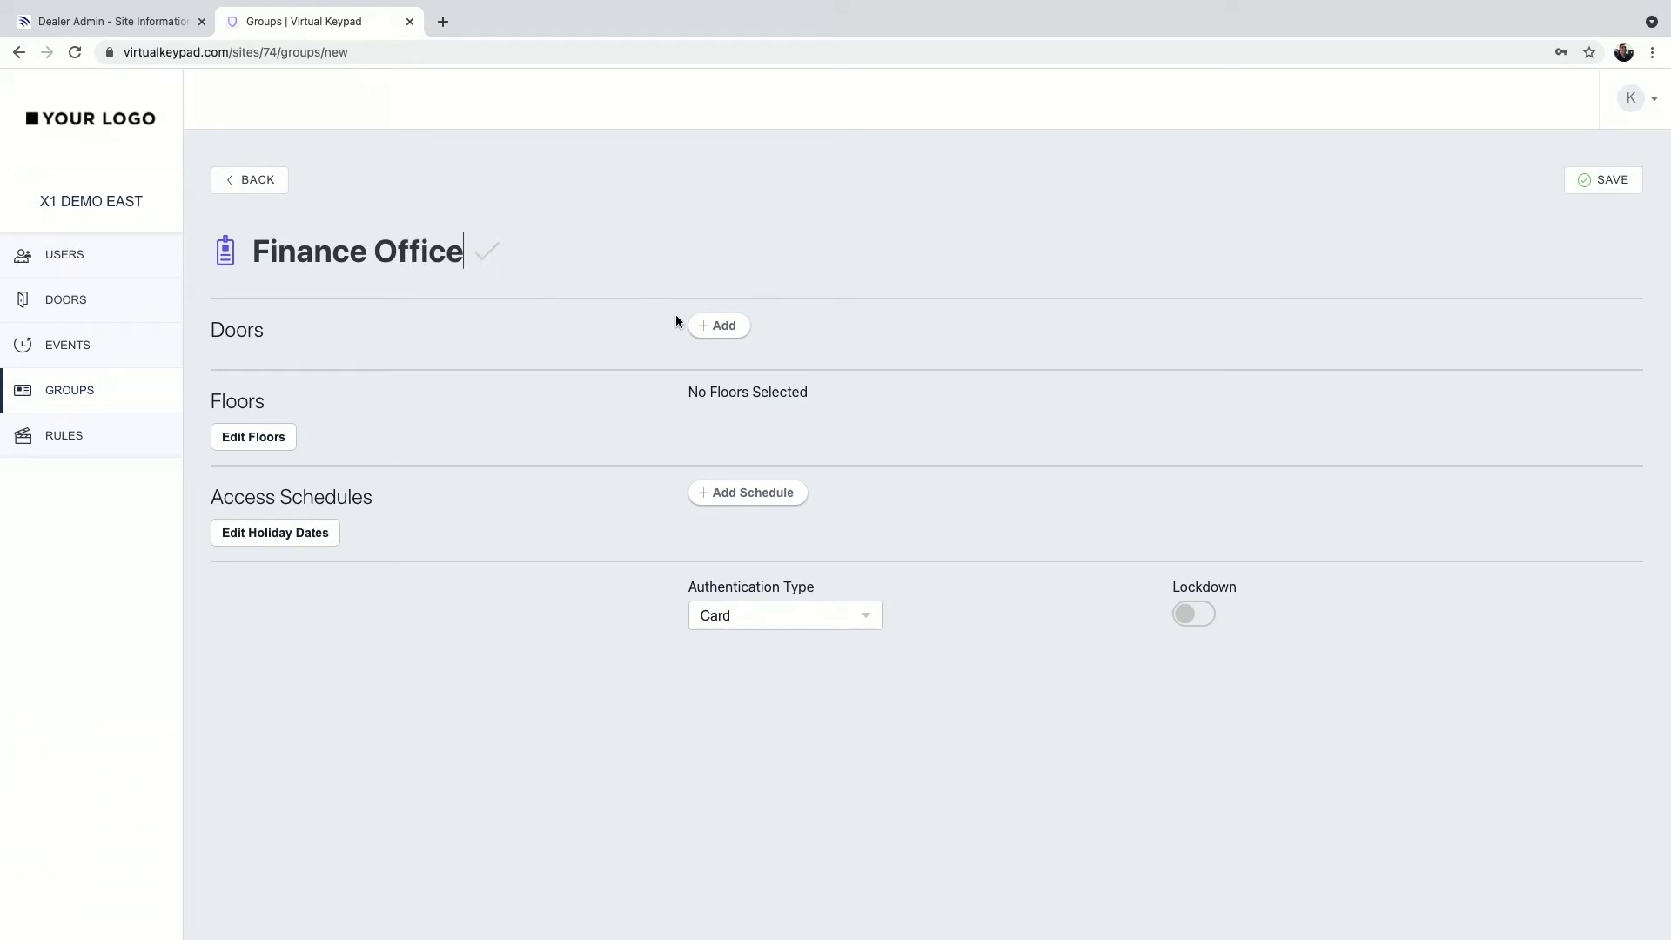
left_click(733, 340)
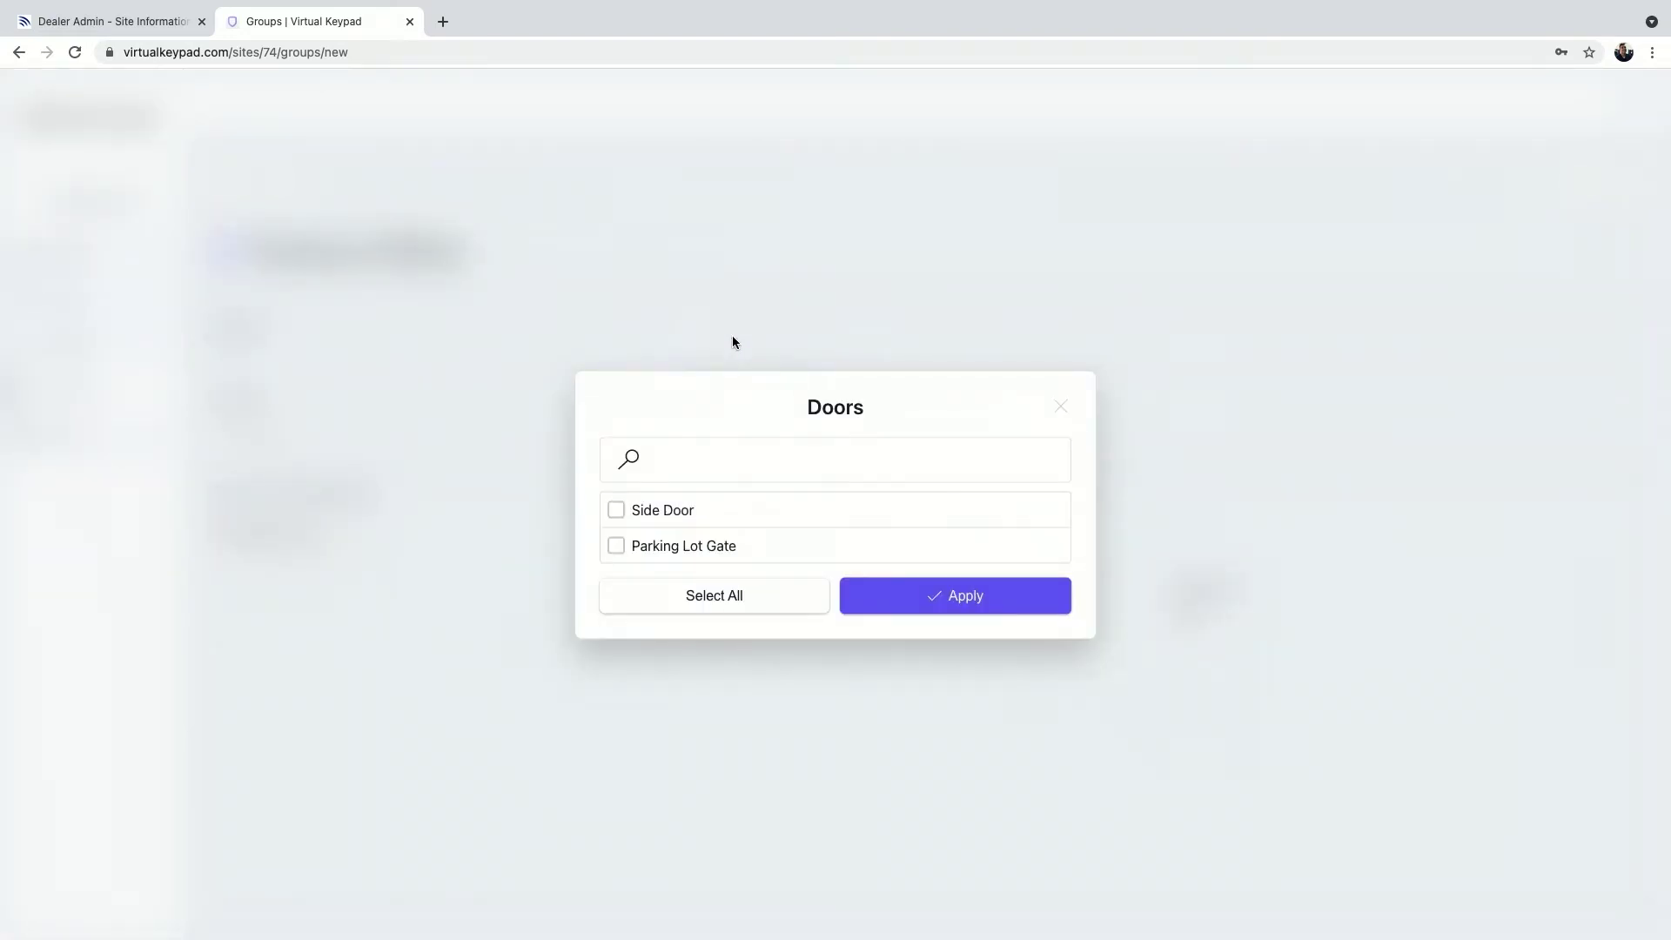
left_click(617, 511)
left_click(616, 545)
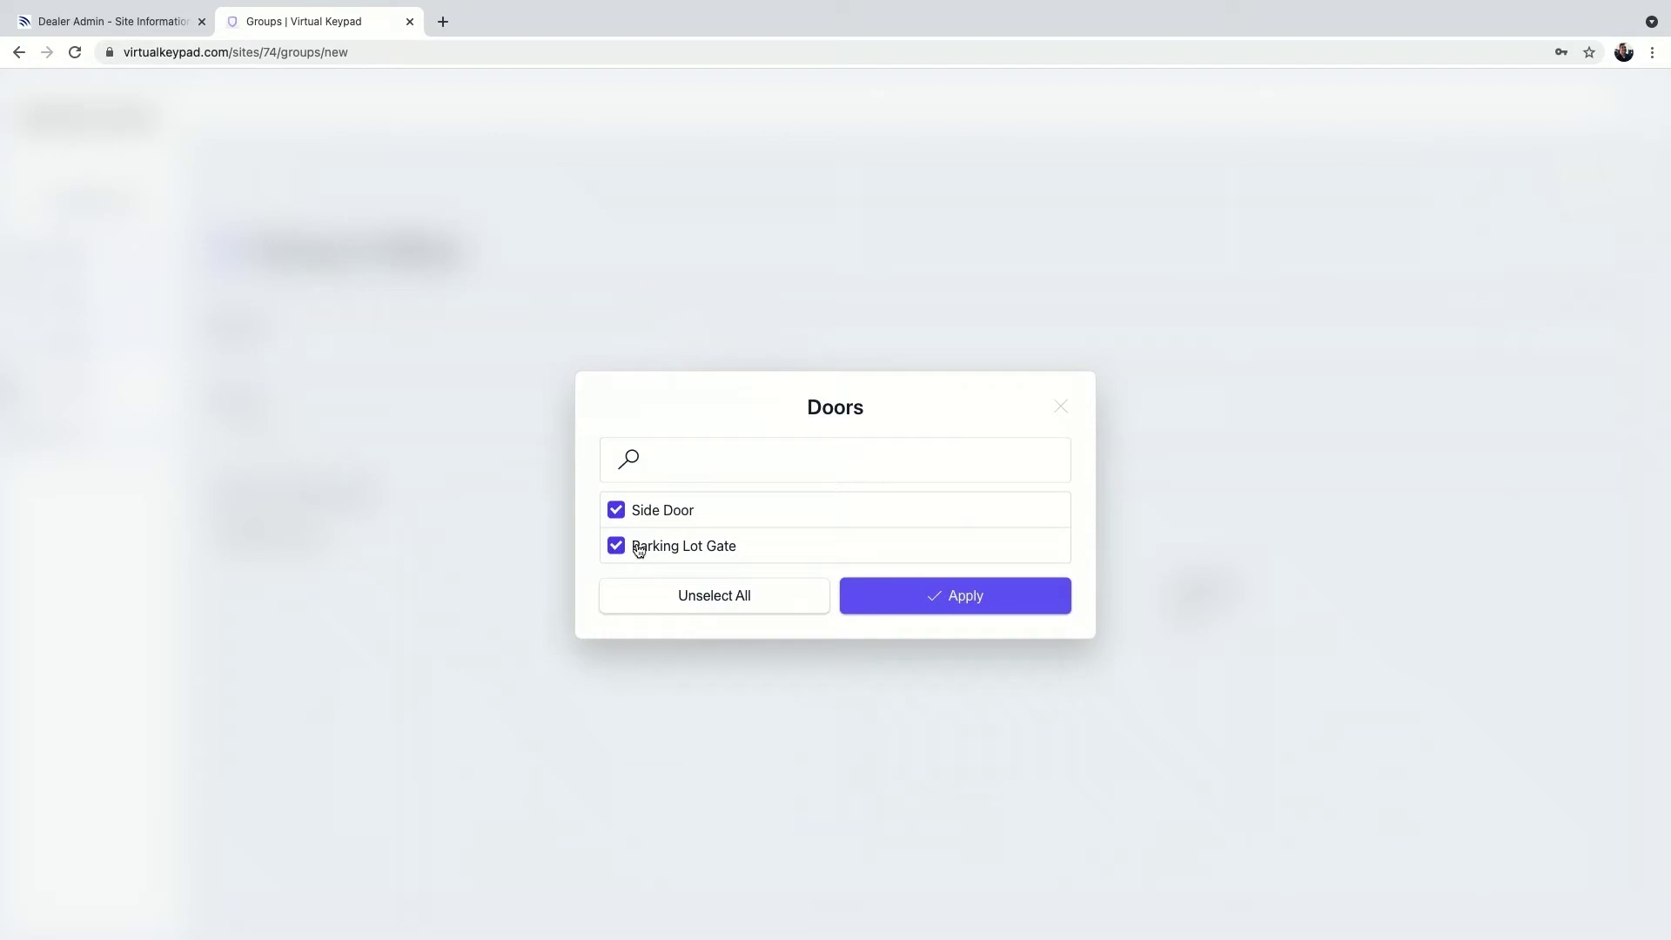
left_click(925, 607)
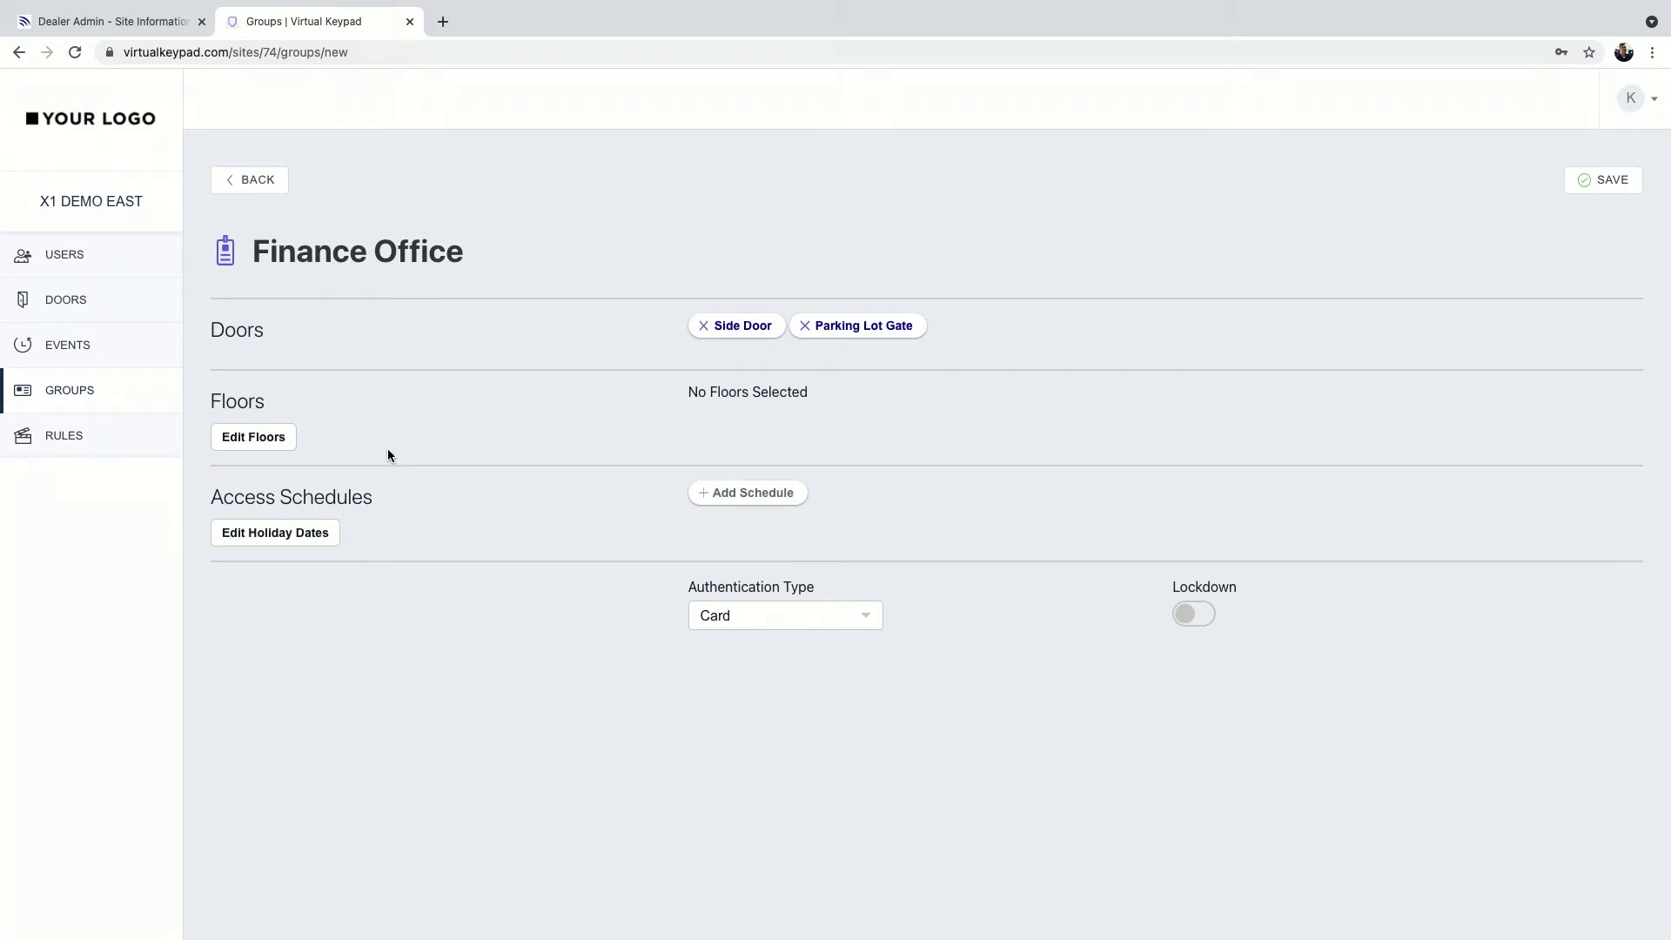
Add Floor 6 - Finance Wing on North Elevator to the Finance Office group's floors.
left_click(266, 442)
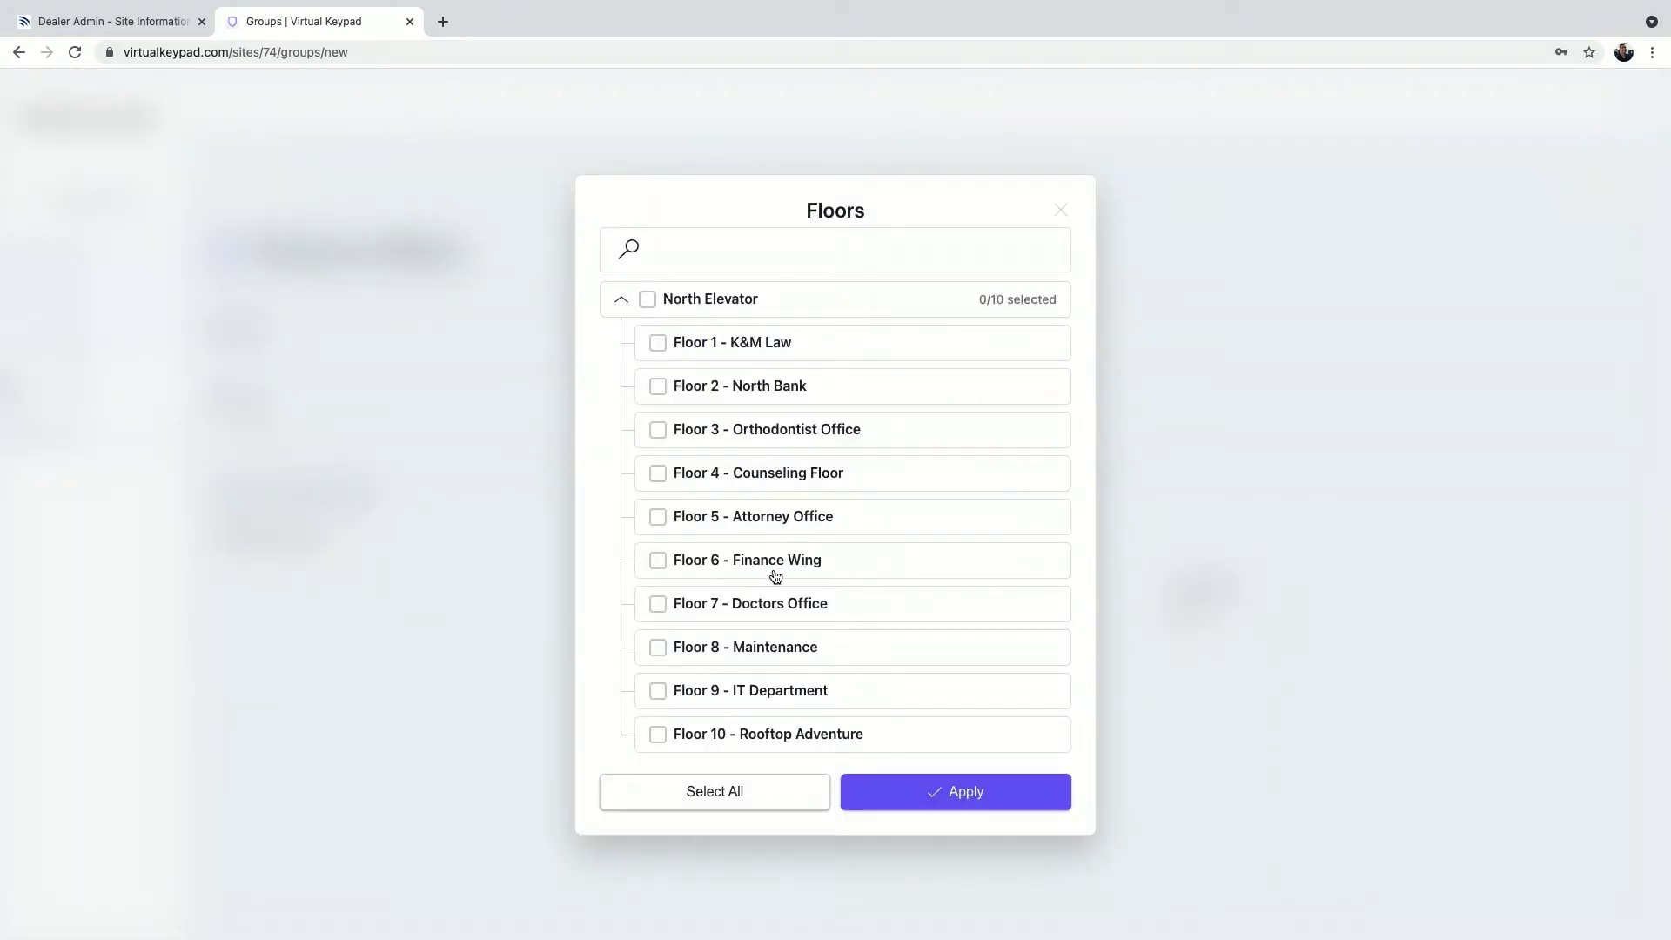
left_click(658, 562)
scroll(792, 602, "down", 2)
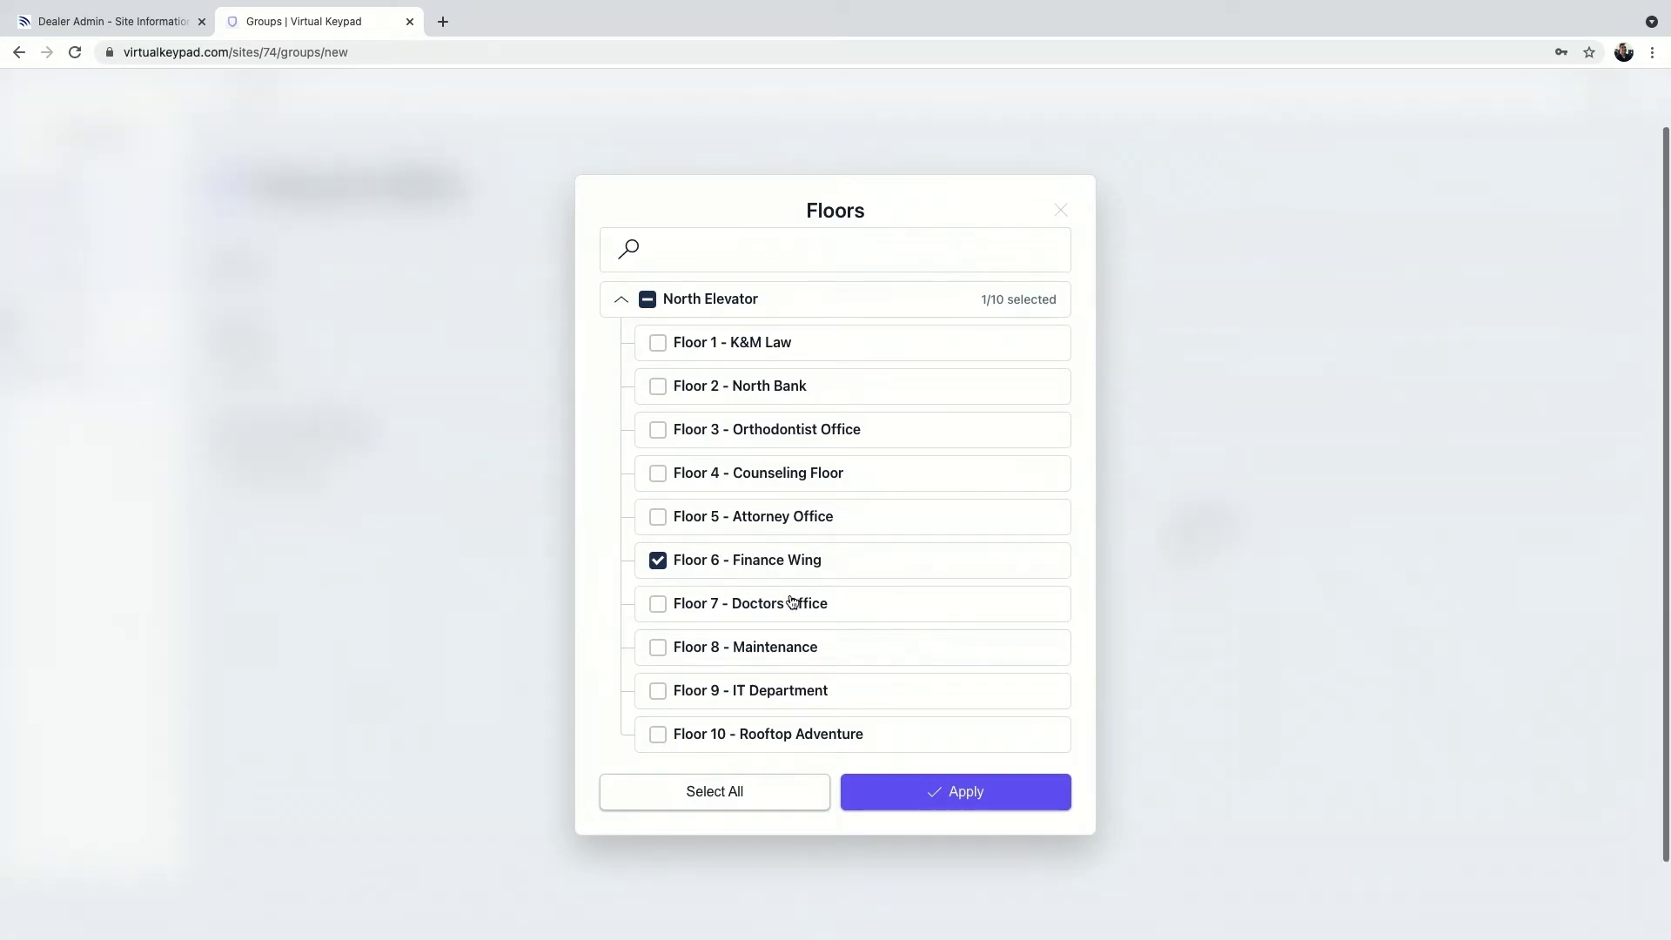
left_click(964, 792)
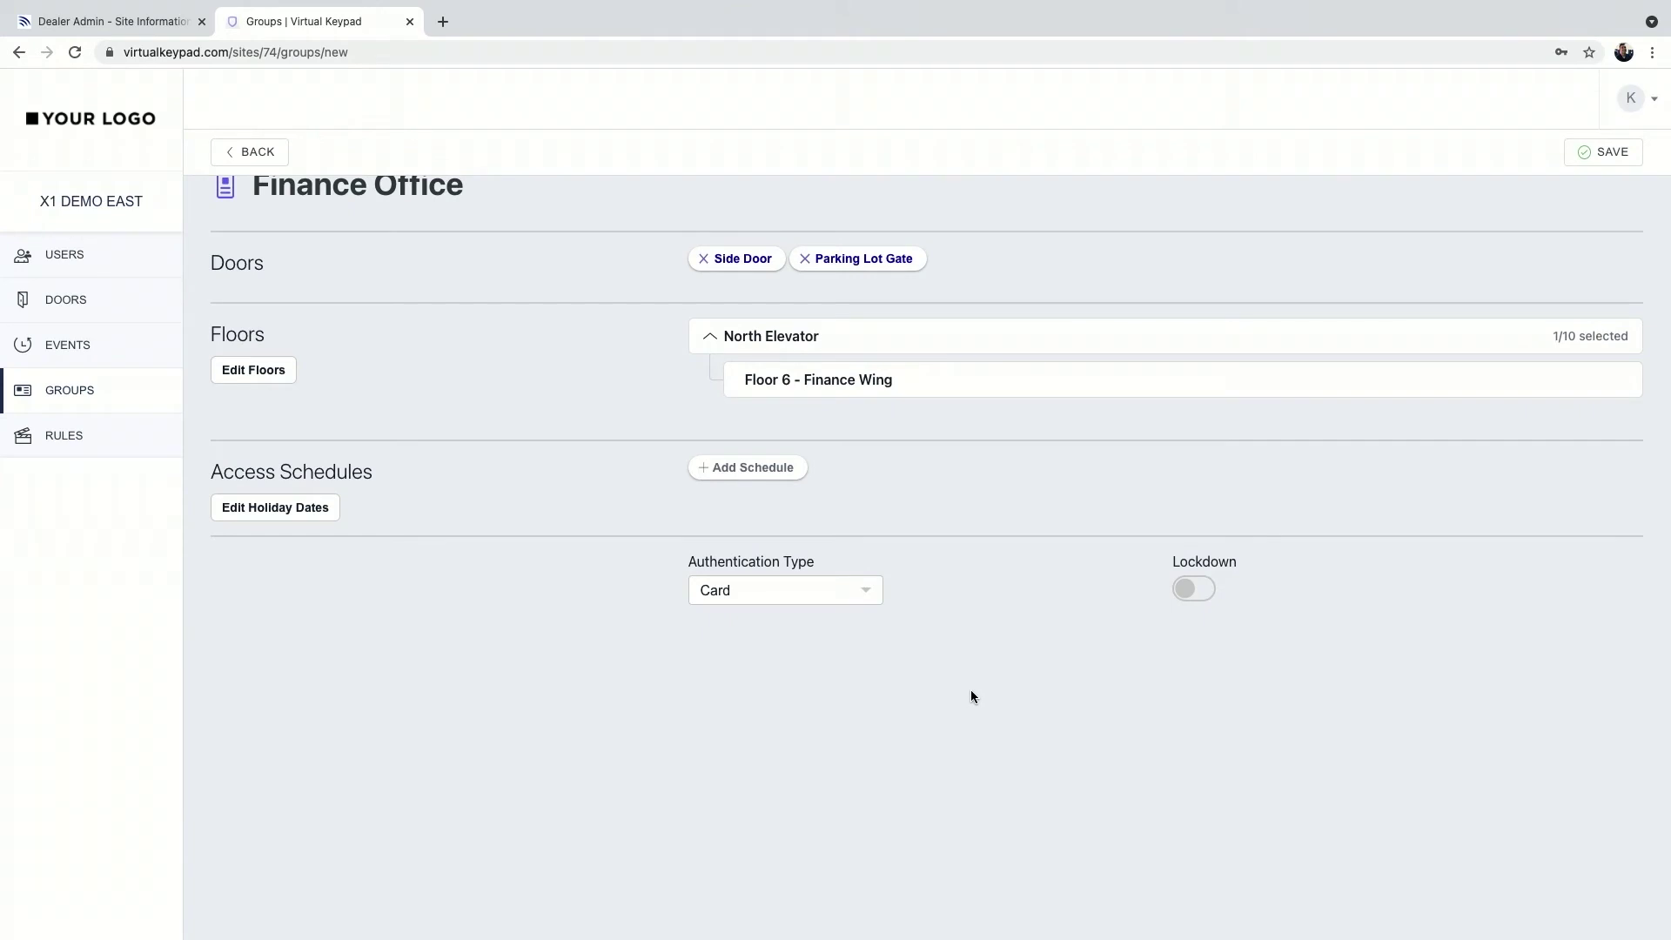
scroll(971, 696, "up", 2)
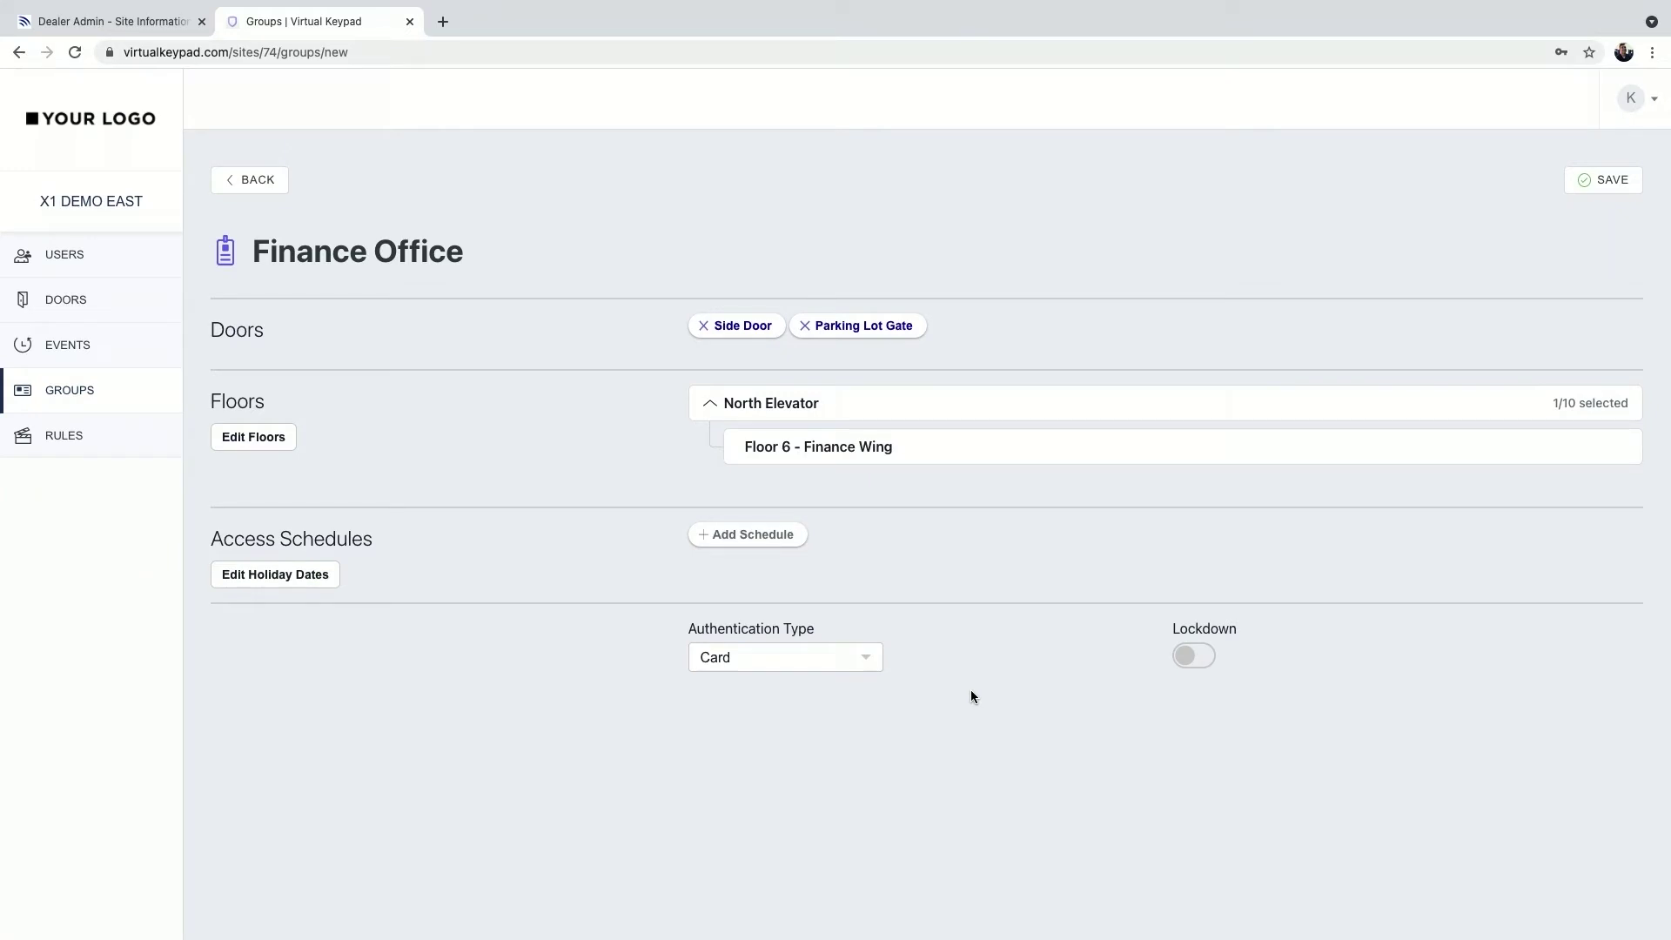
Add a first access schedule starting at 7 AM on Monday through Friday.
left_click(759, 535)
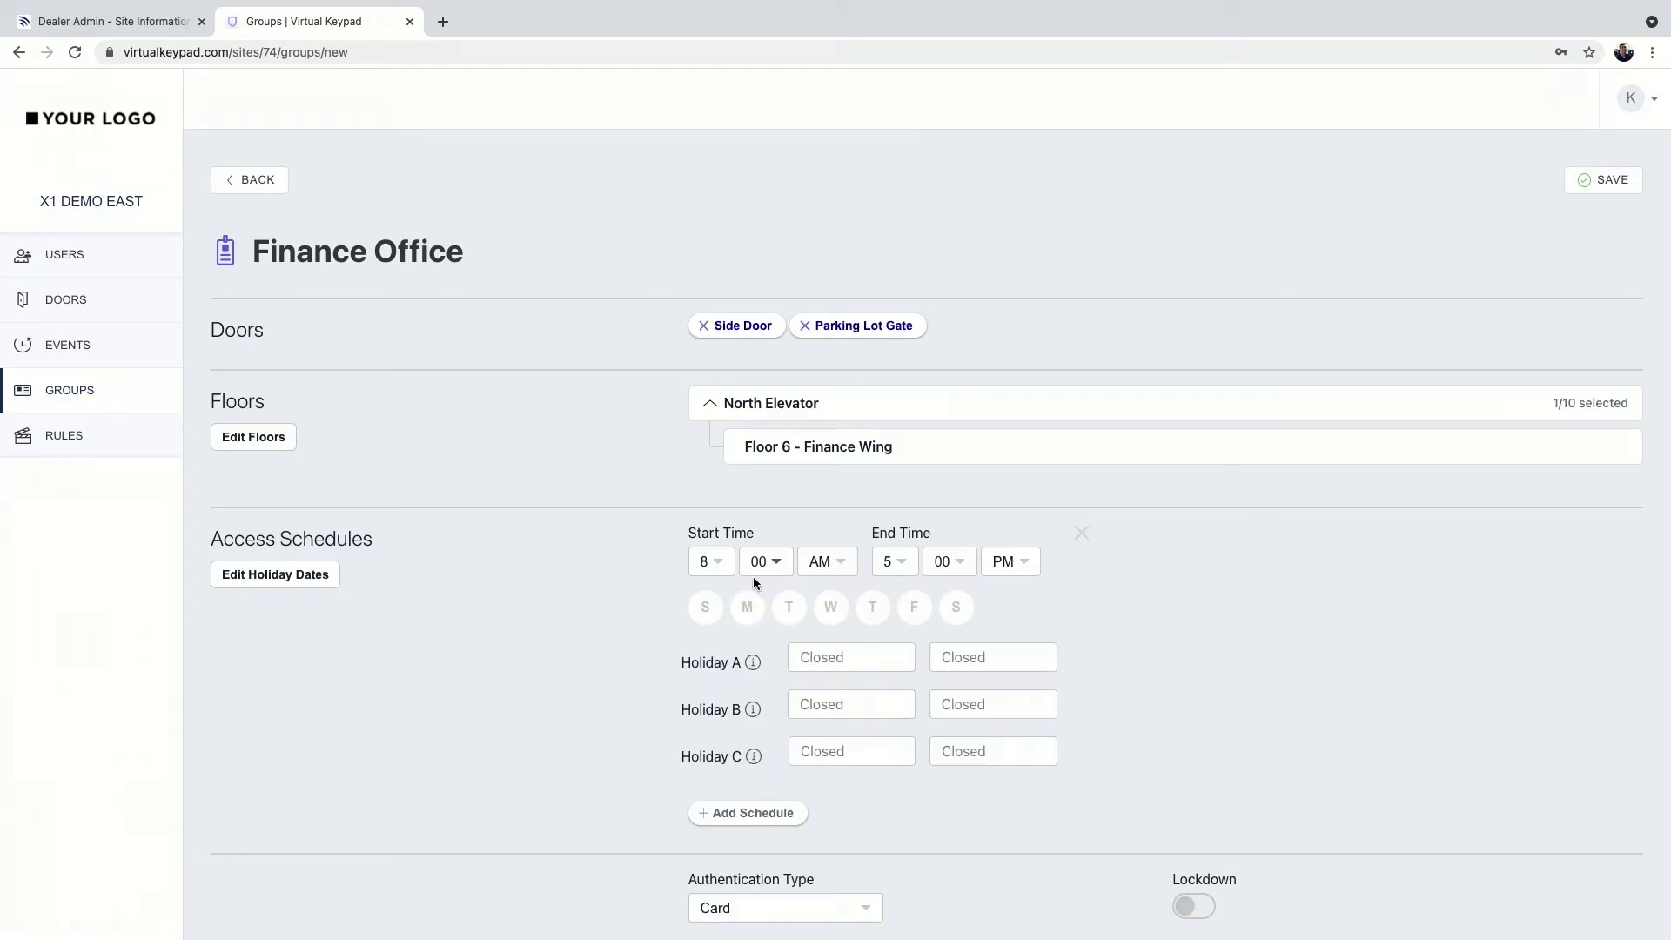
left_click(719, 562)
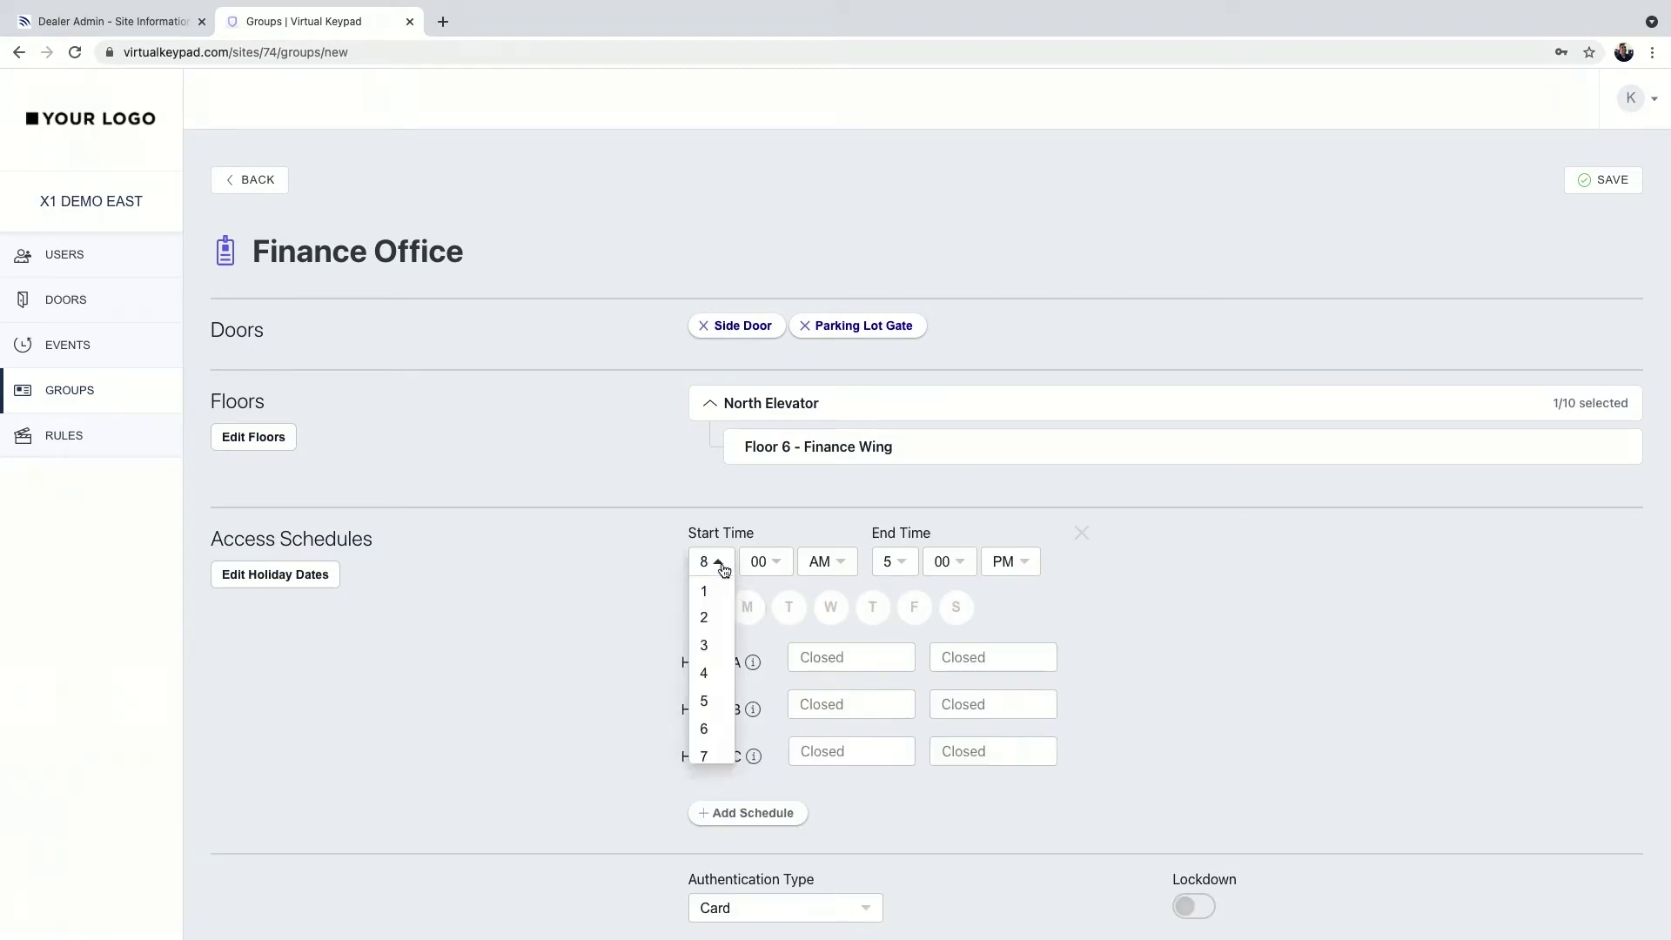
left_click(720, 753)
left_click(745, 609)
left_click(781, 613)
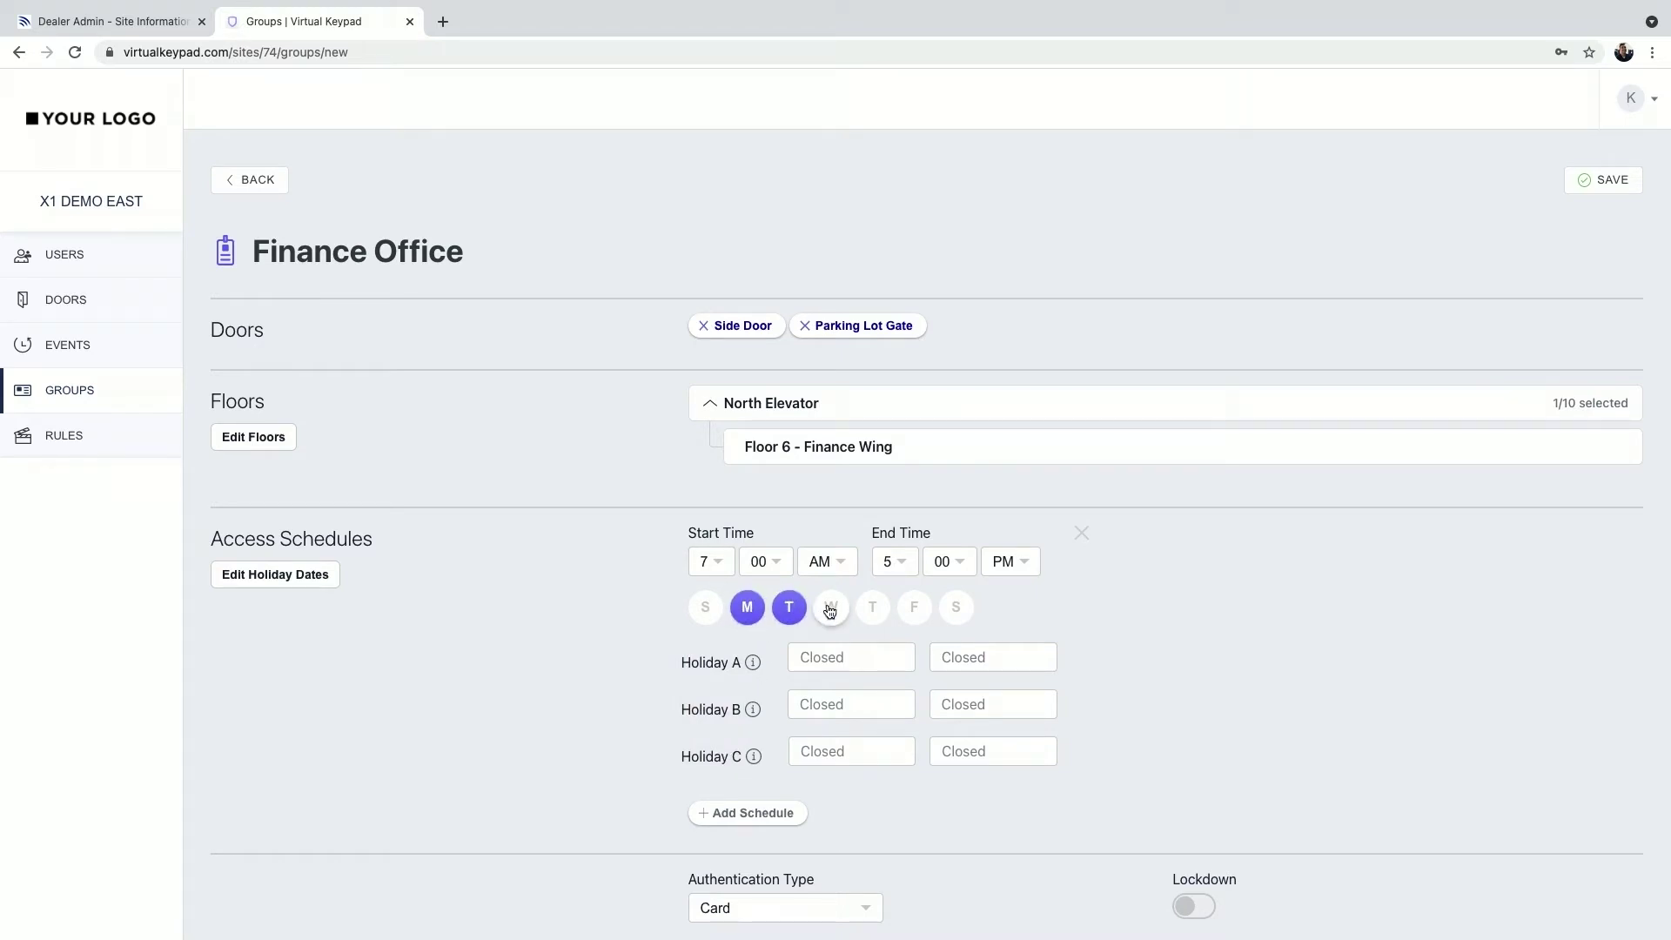
left_click(871, 610)
left_click(913, 608)
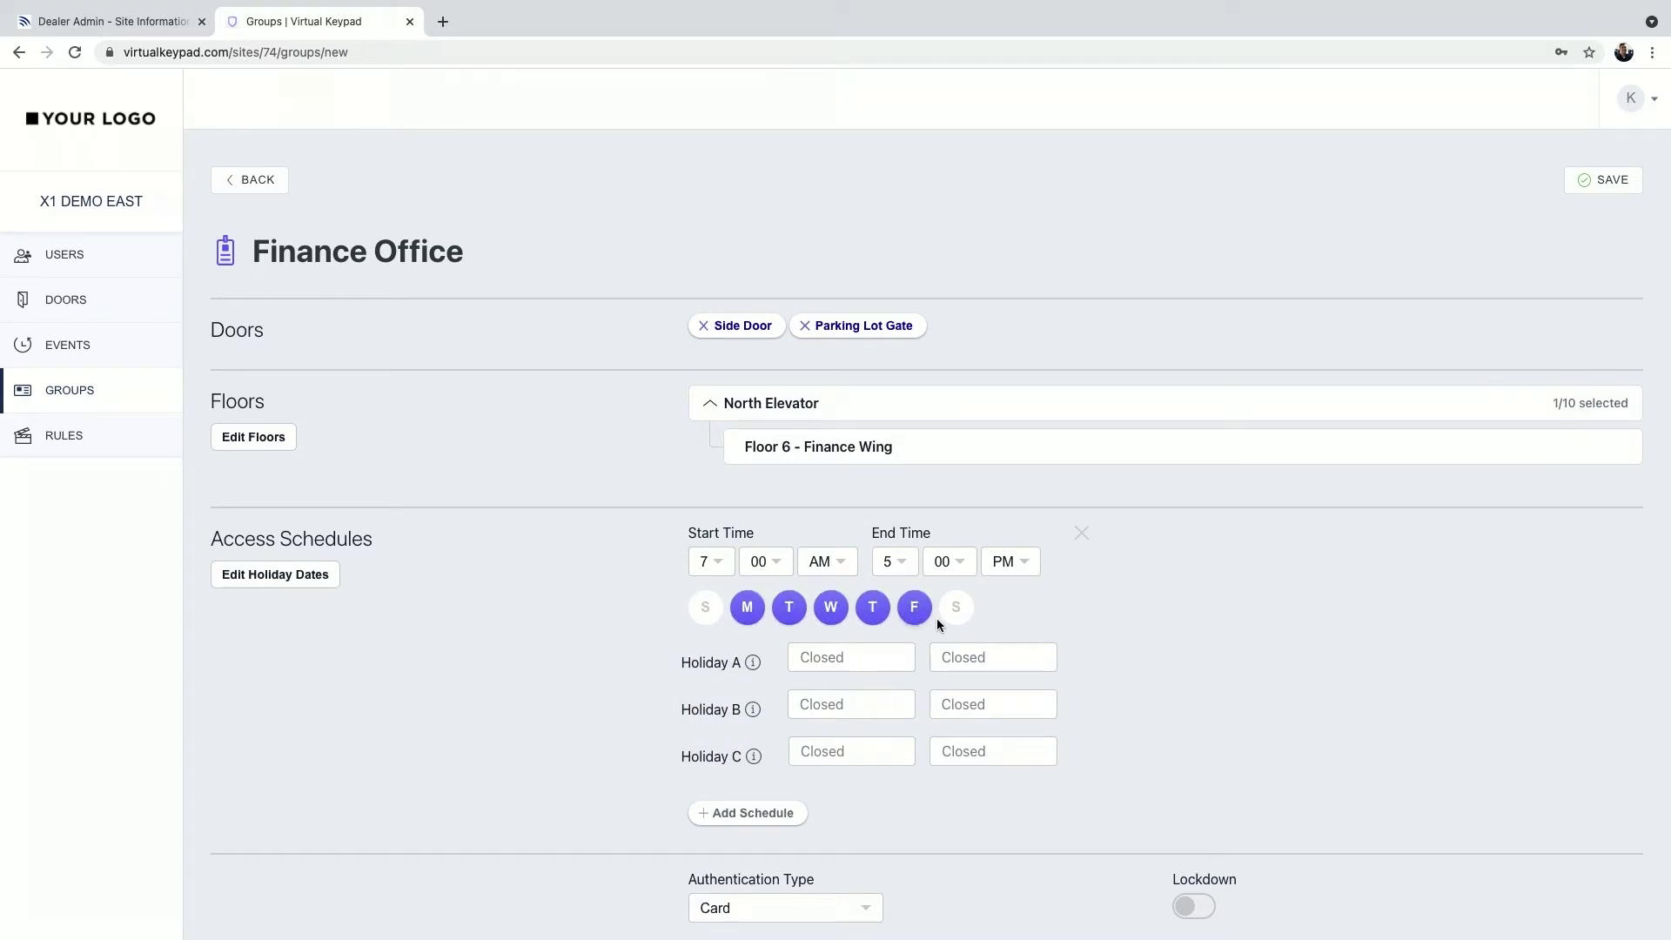
scroll(1142, 654, "down", 3)
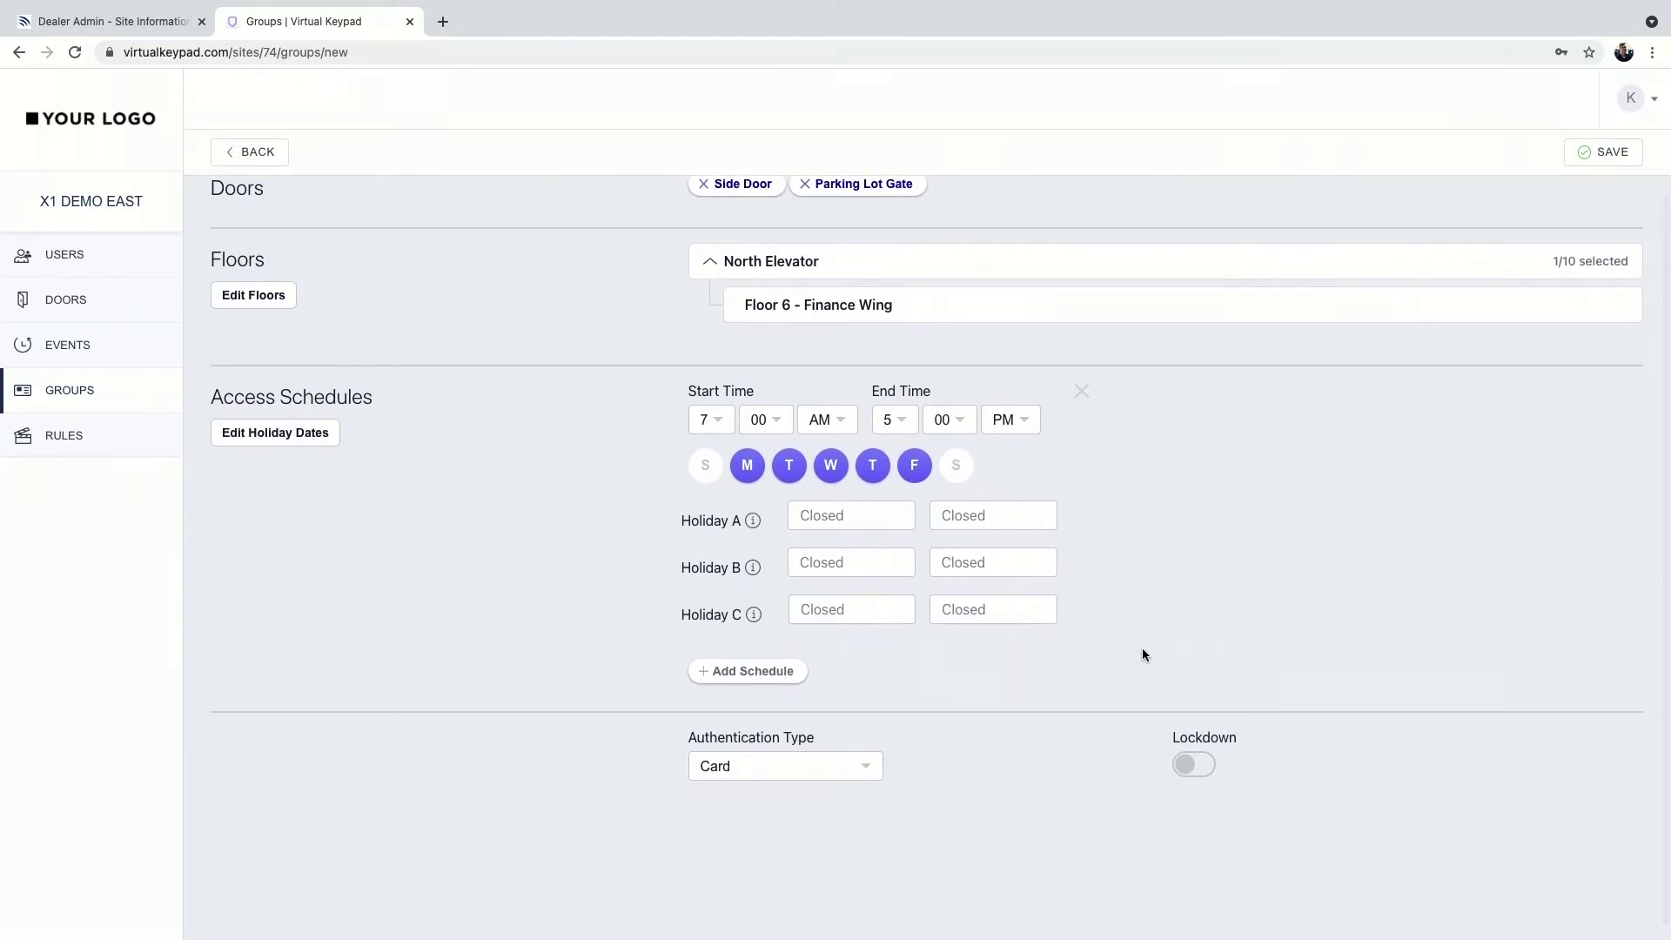
Add a second schedule ending at 12 on Saturday, and set Holiday B to 8:00 AM–6:00 PM.
left_click(751, 671)
left_click(894, 697)
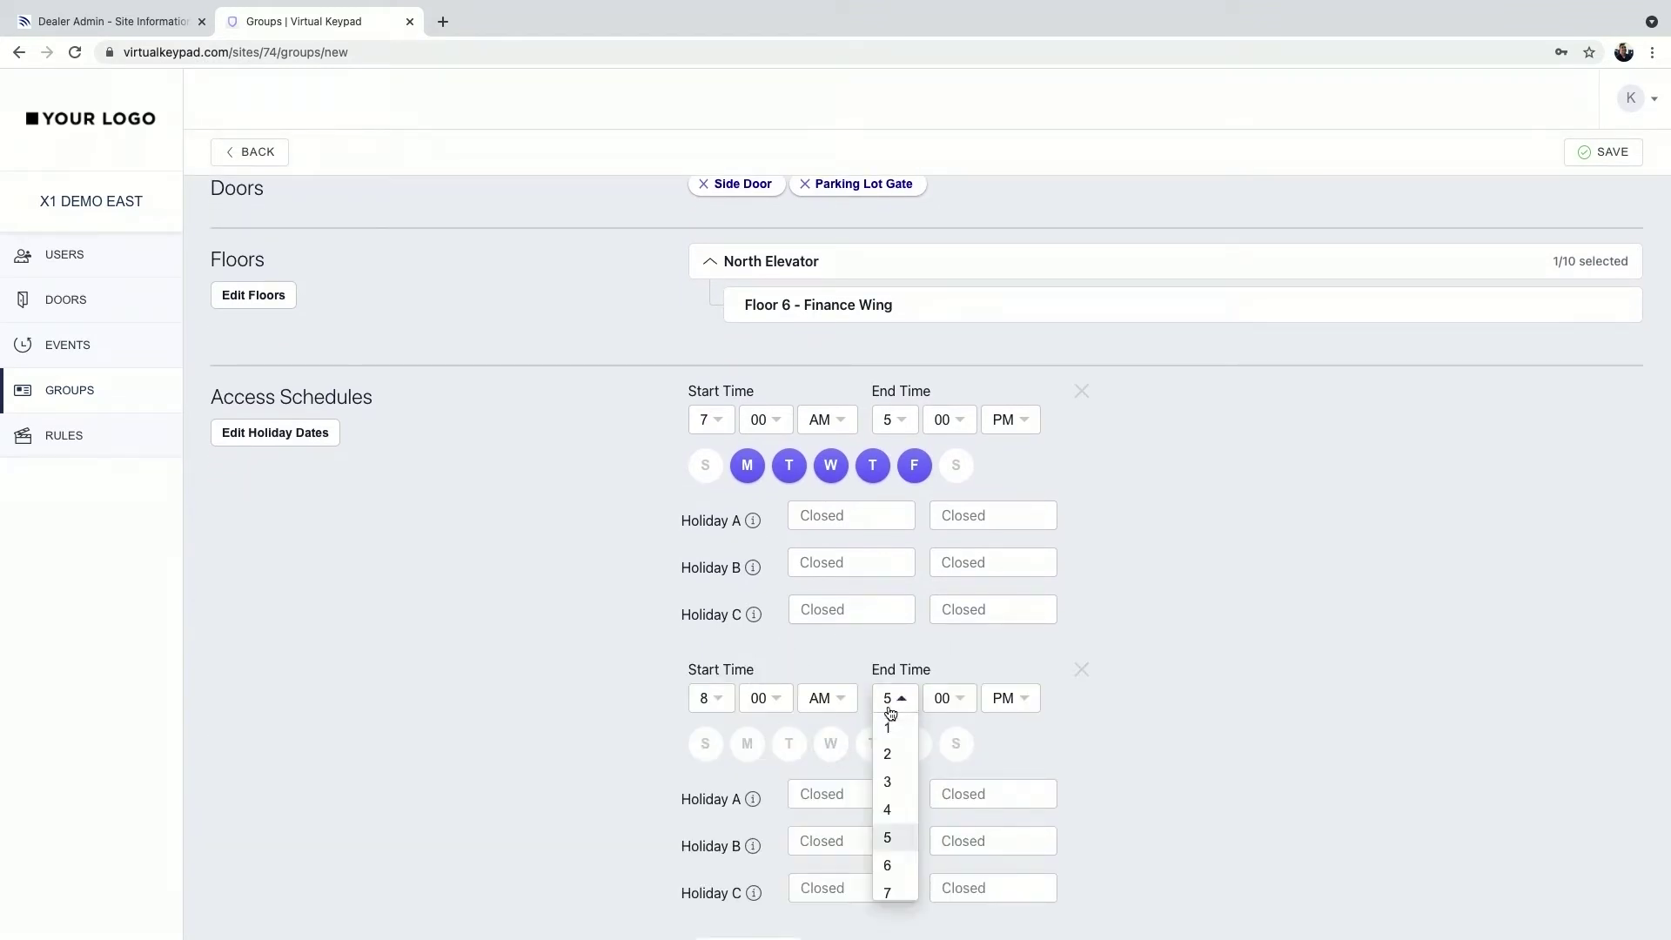
scroll(895, 761, "down", 1)
left_click(893, 887)
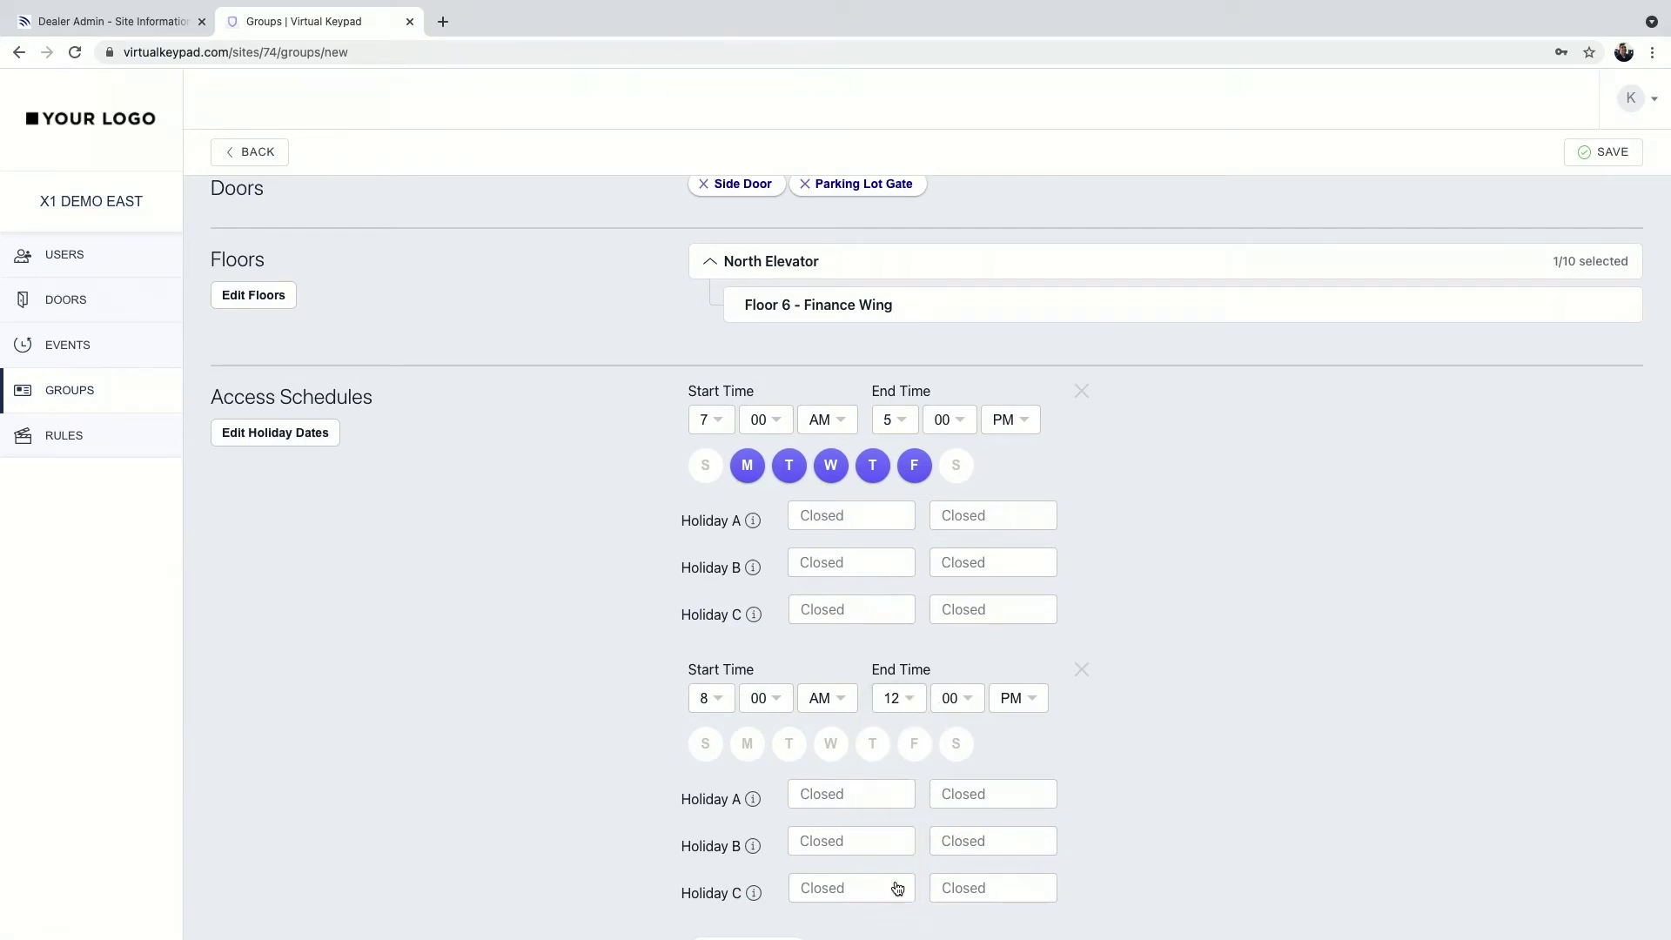
scroll(1150, 736, "down", 2)
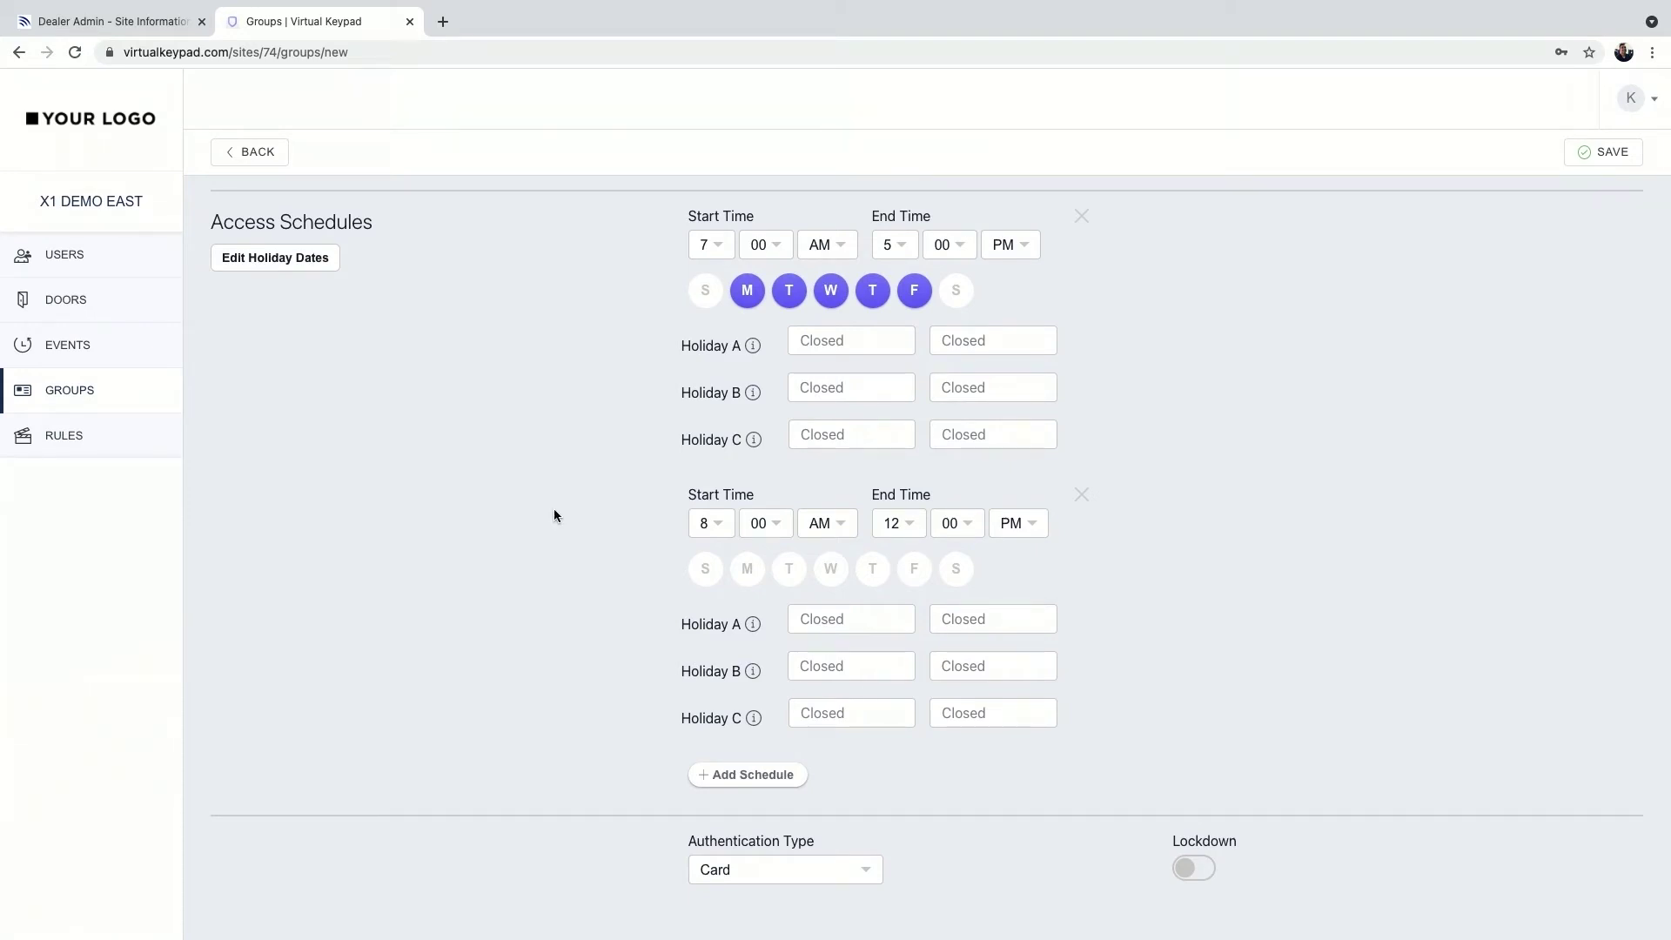
scroll(470, 488, "up", 1)
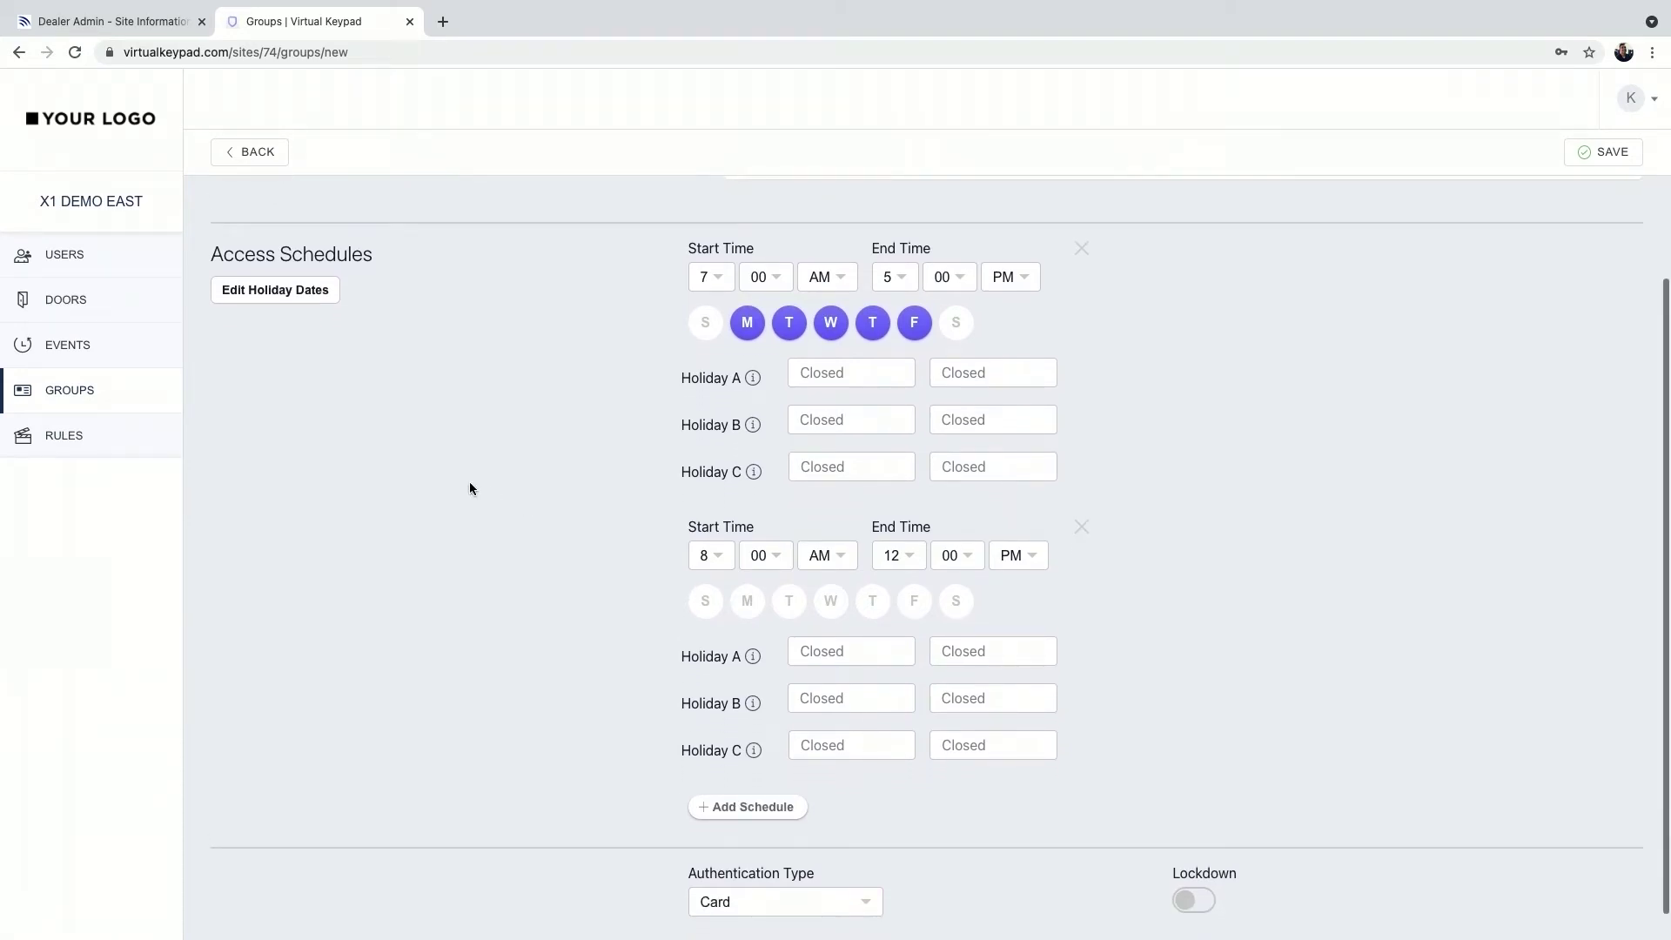
left_click(955, 601)
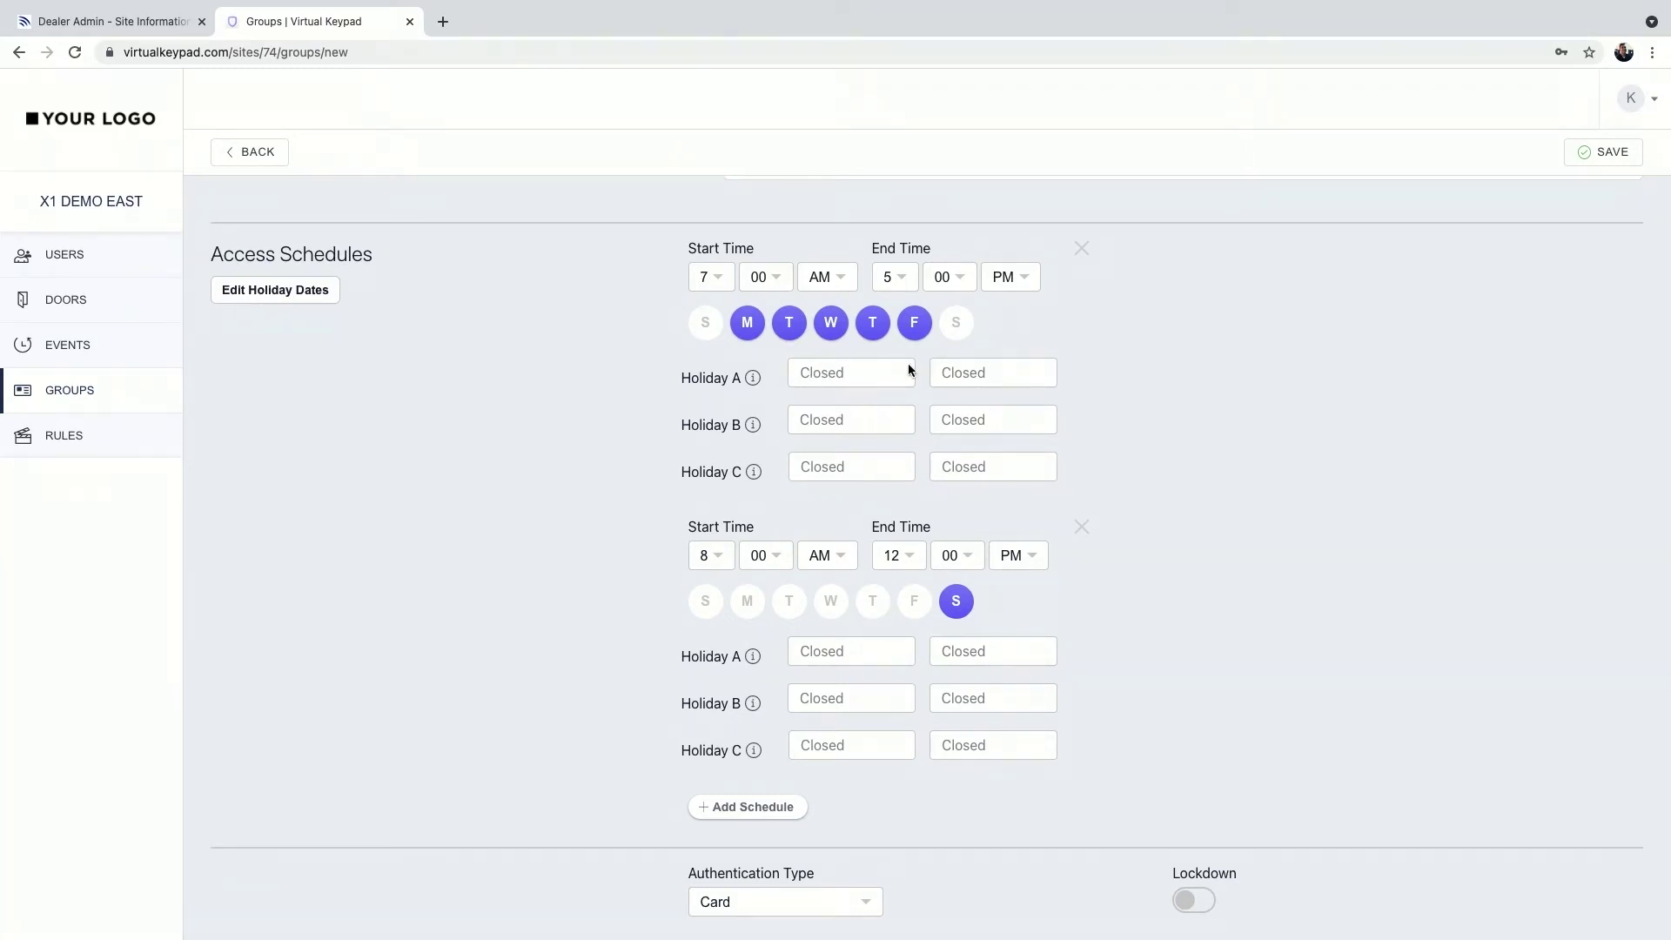
left_click(833, 425)
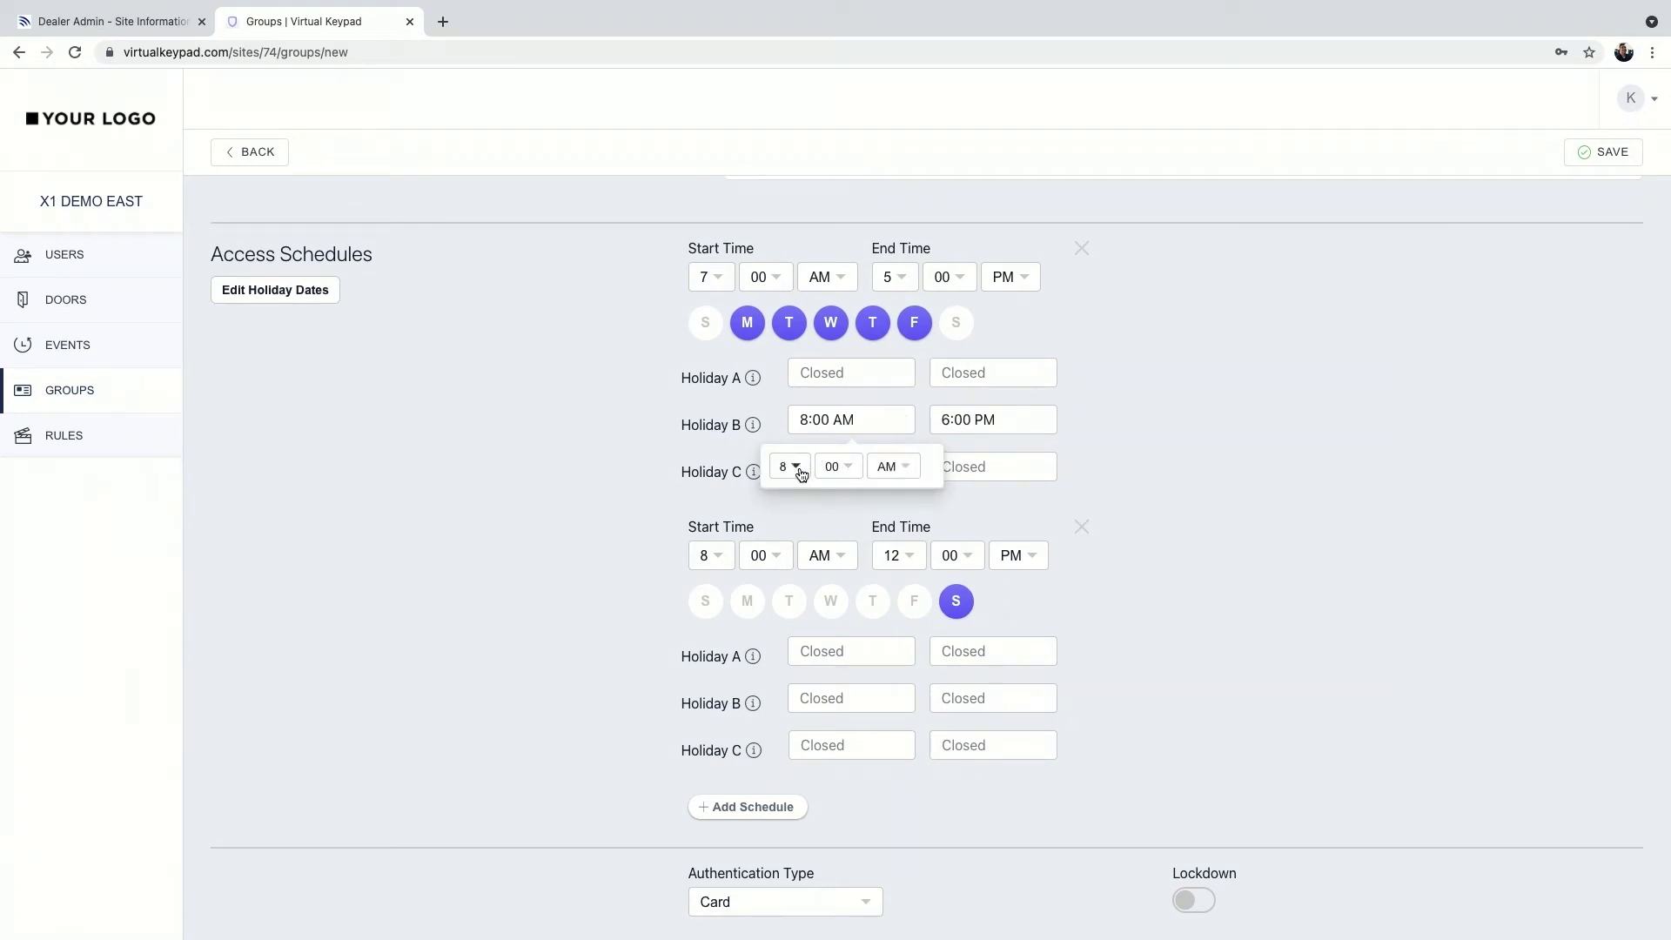
left_click(602, 499)
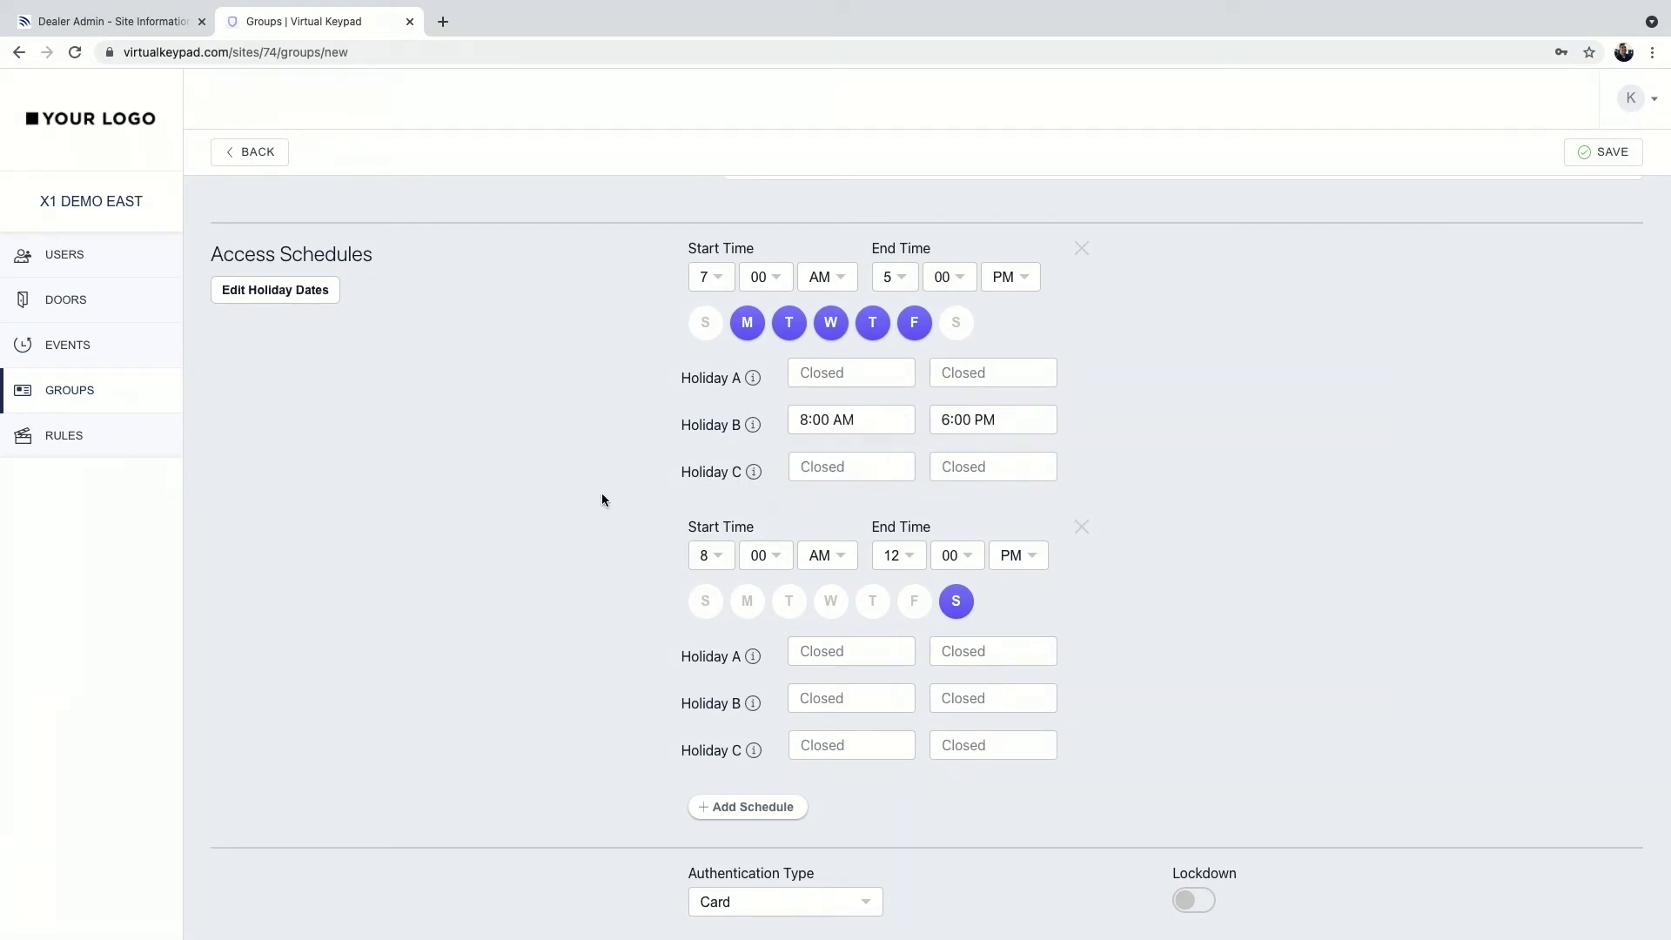
Keep Card authentication, turn on Lockdown, and save the Finance Office group.
scroll(602, 499, "down", 1)
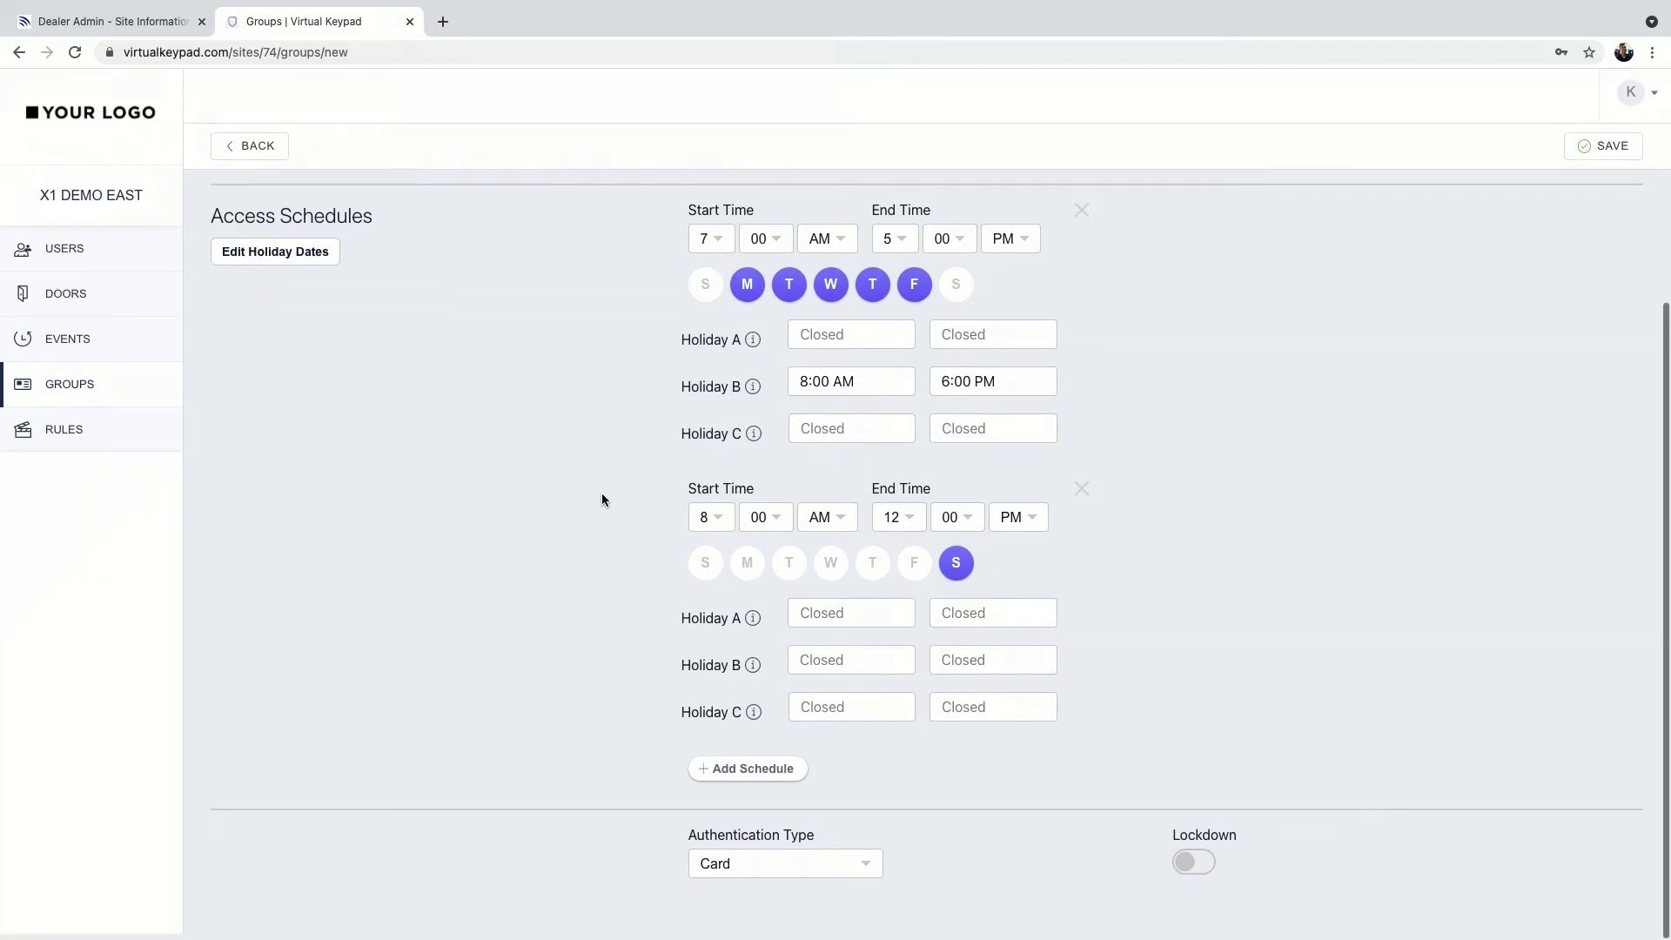
left_click(865, 869)
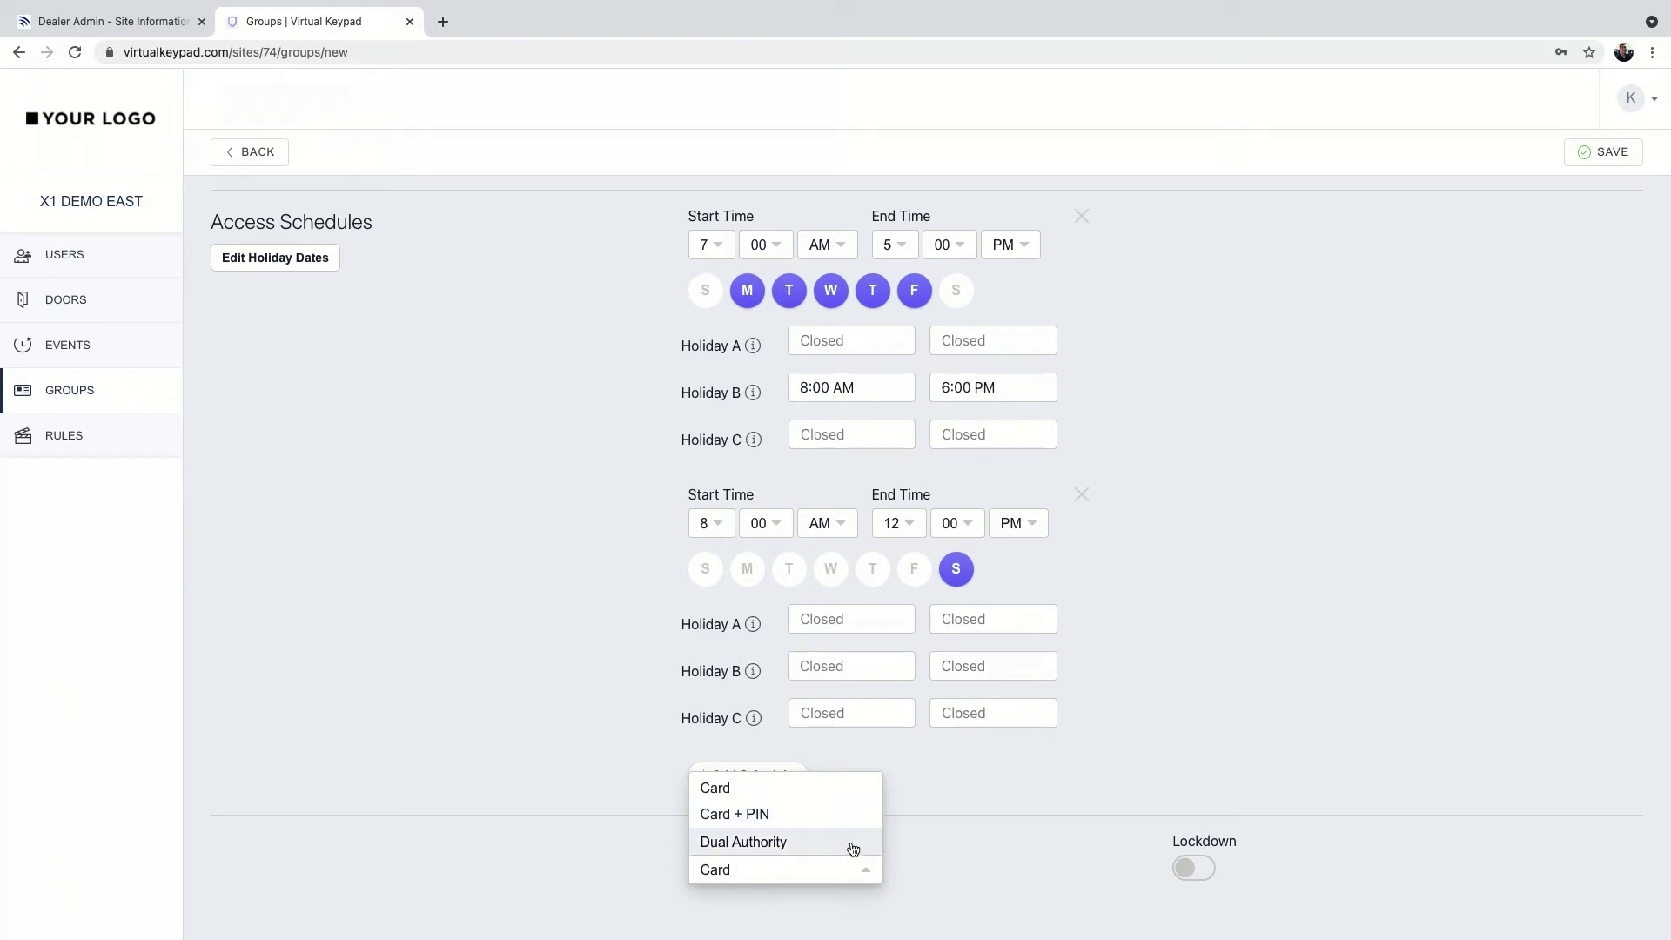
left_click(982, 846)
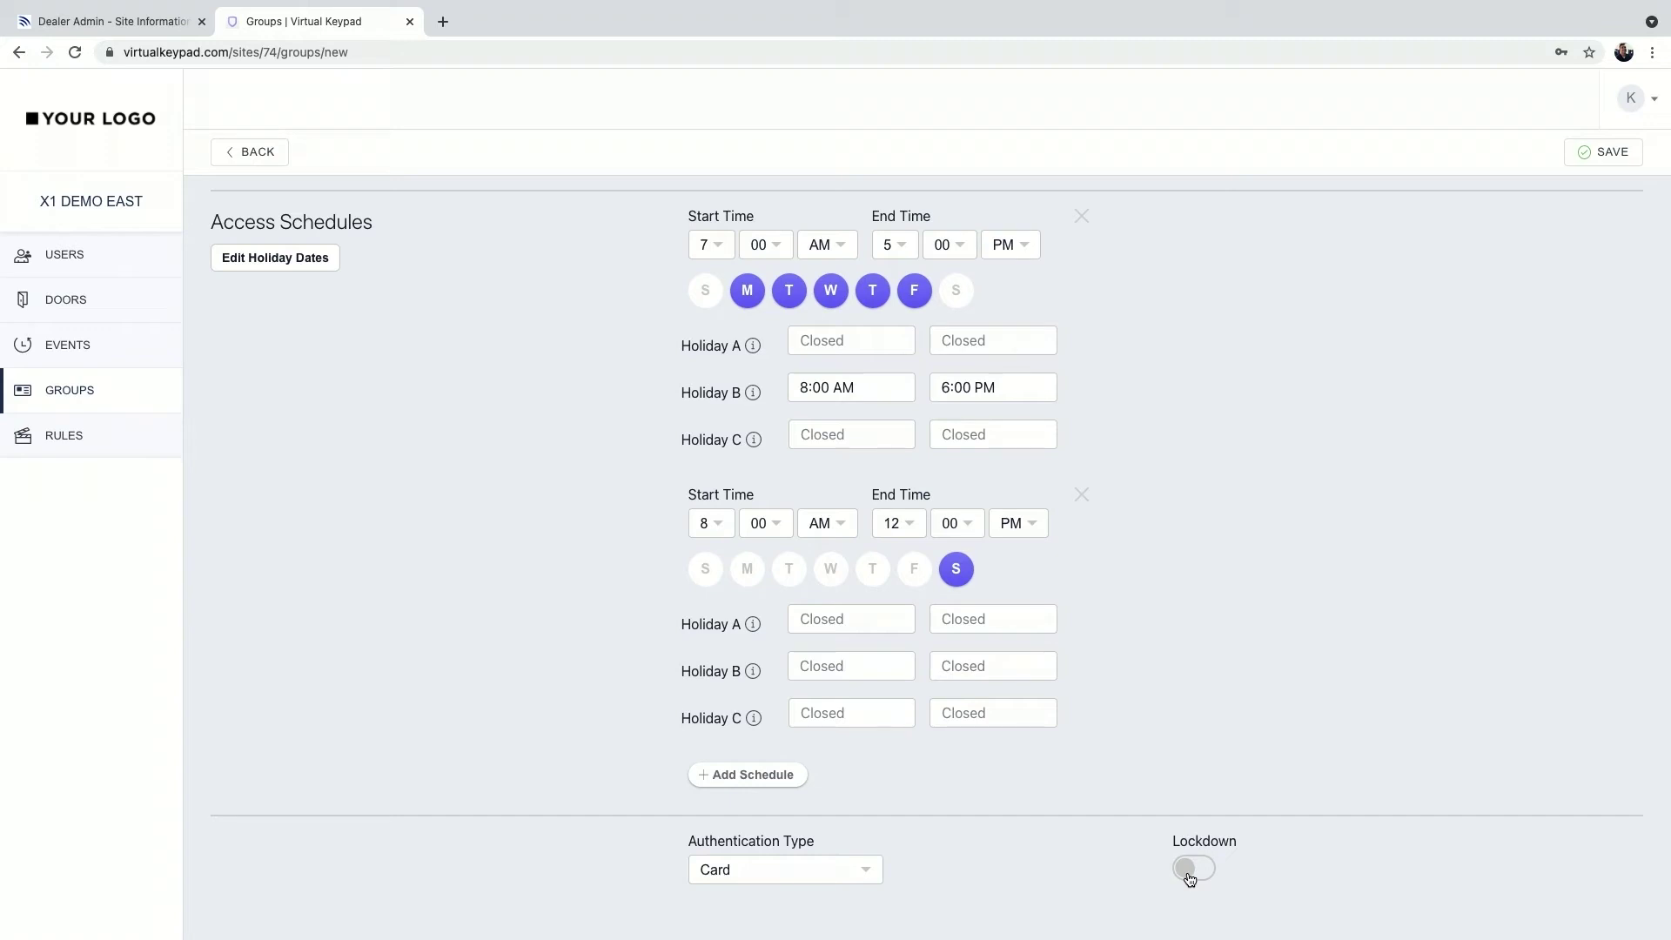
left_click(1189, 878)
scroll(1295, 602, "up", 5)
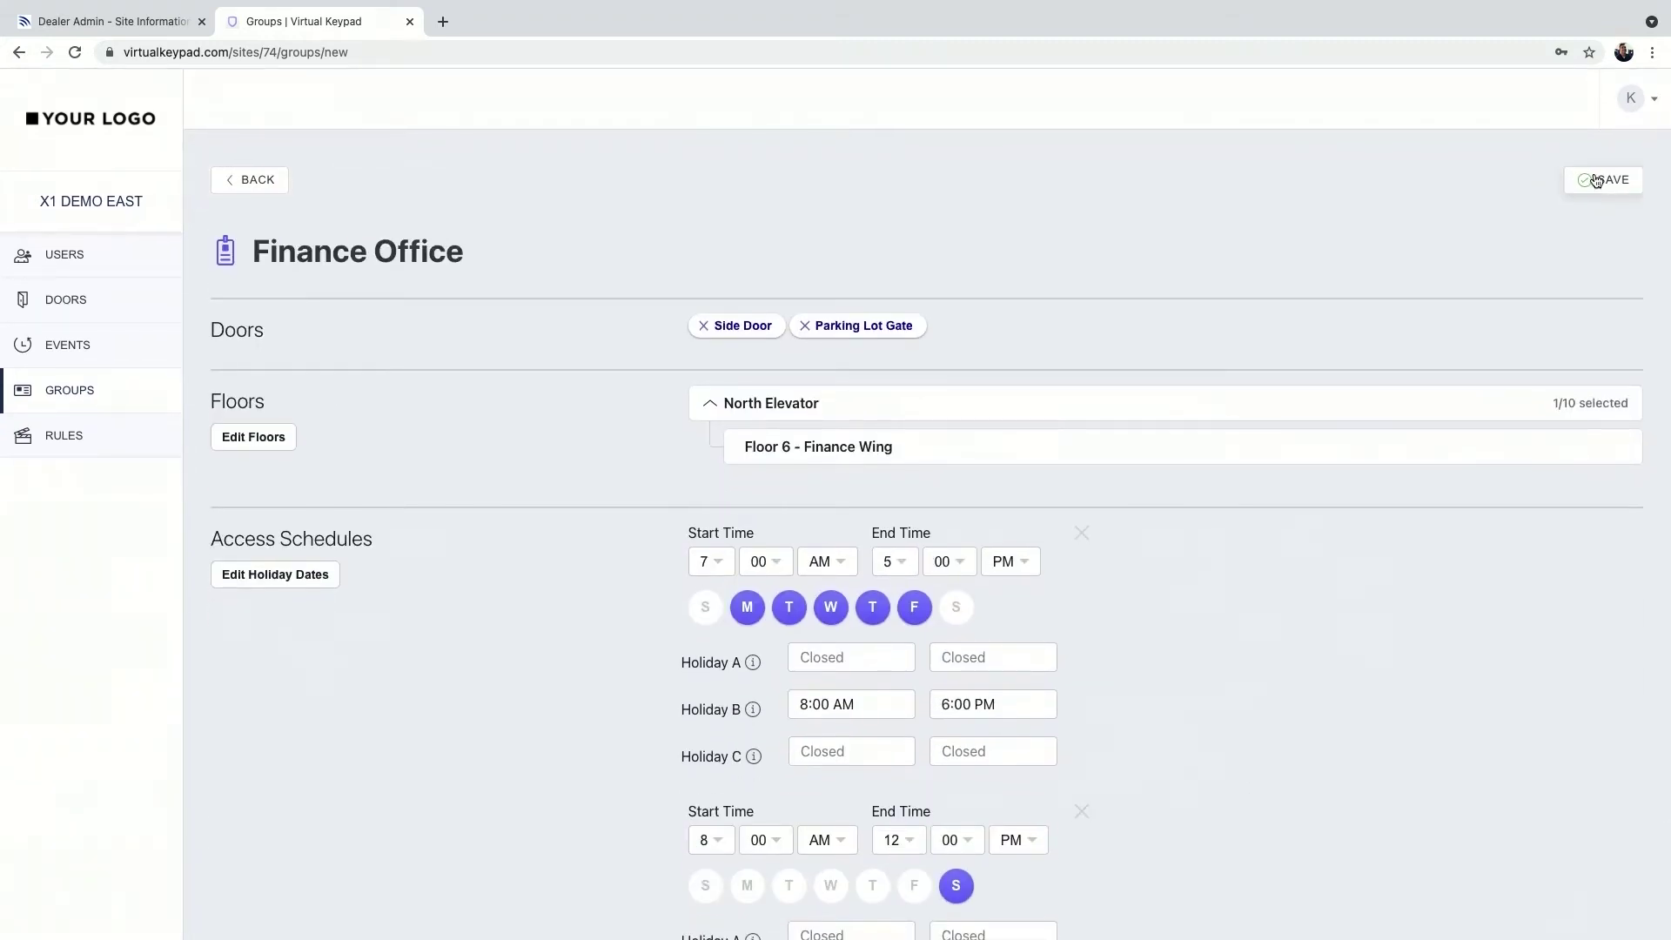
left_click(1596, 180)
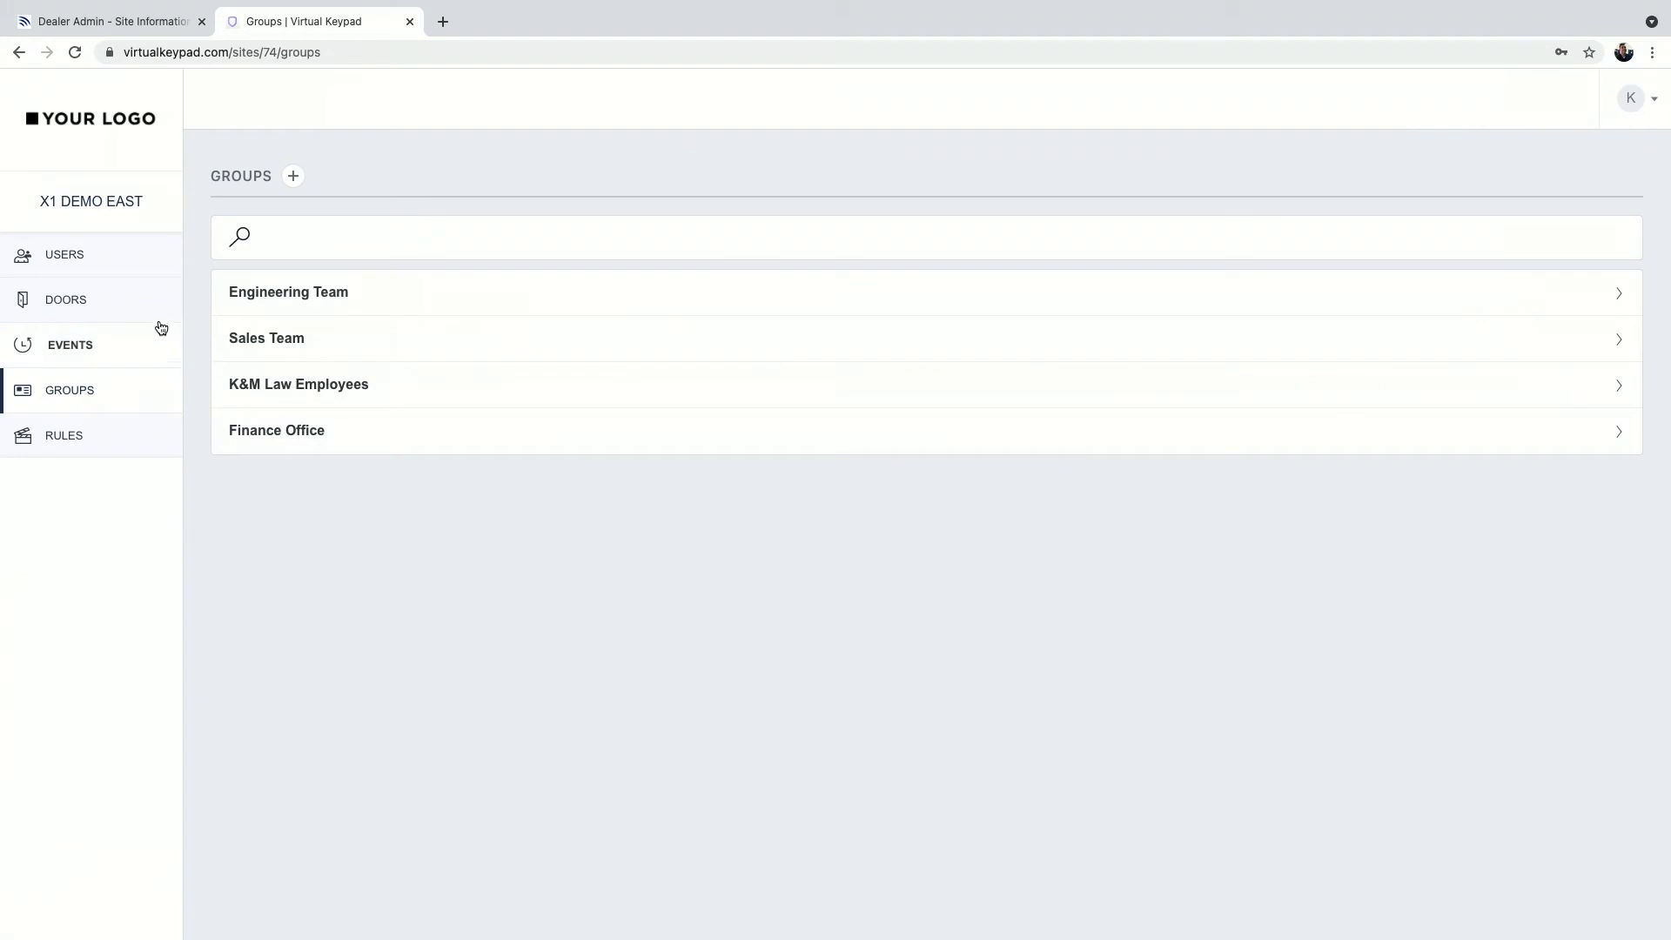
Start a new user and enter the user's first name, last name and e-mail address.
left_click(98, 261)
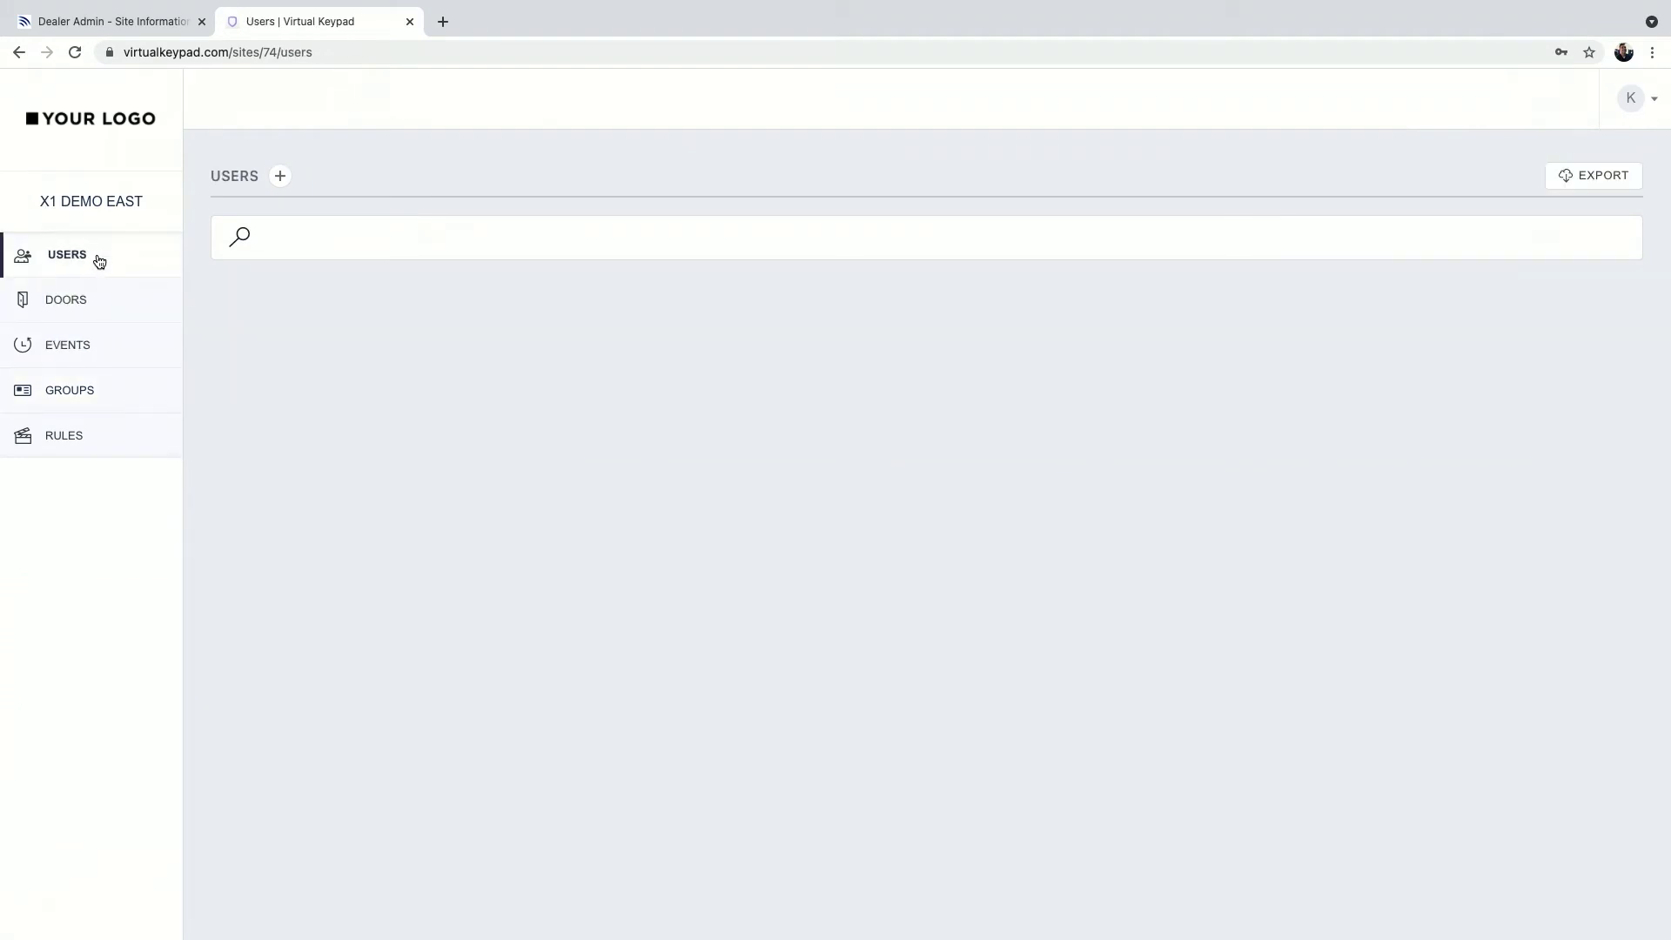
left_click(281, 178)
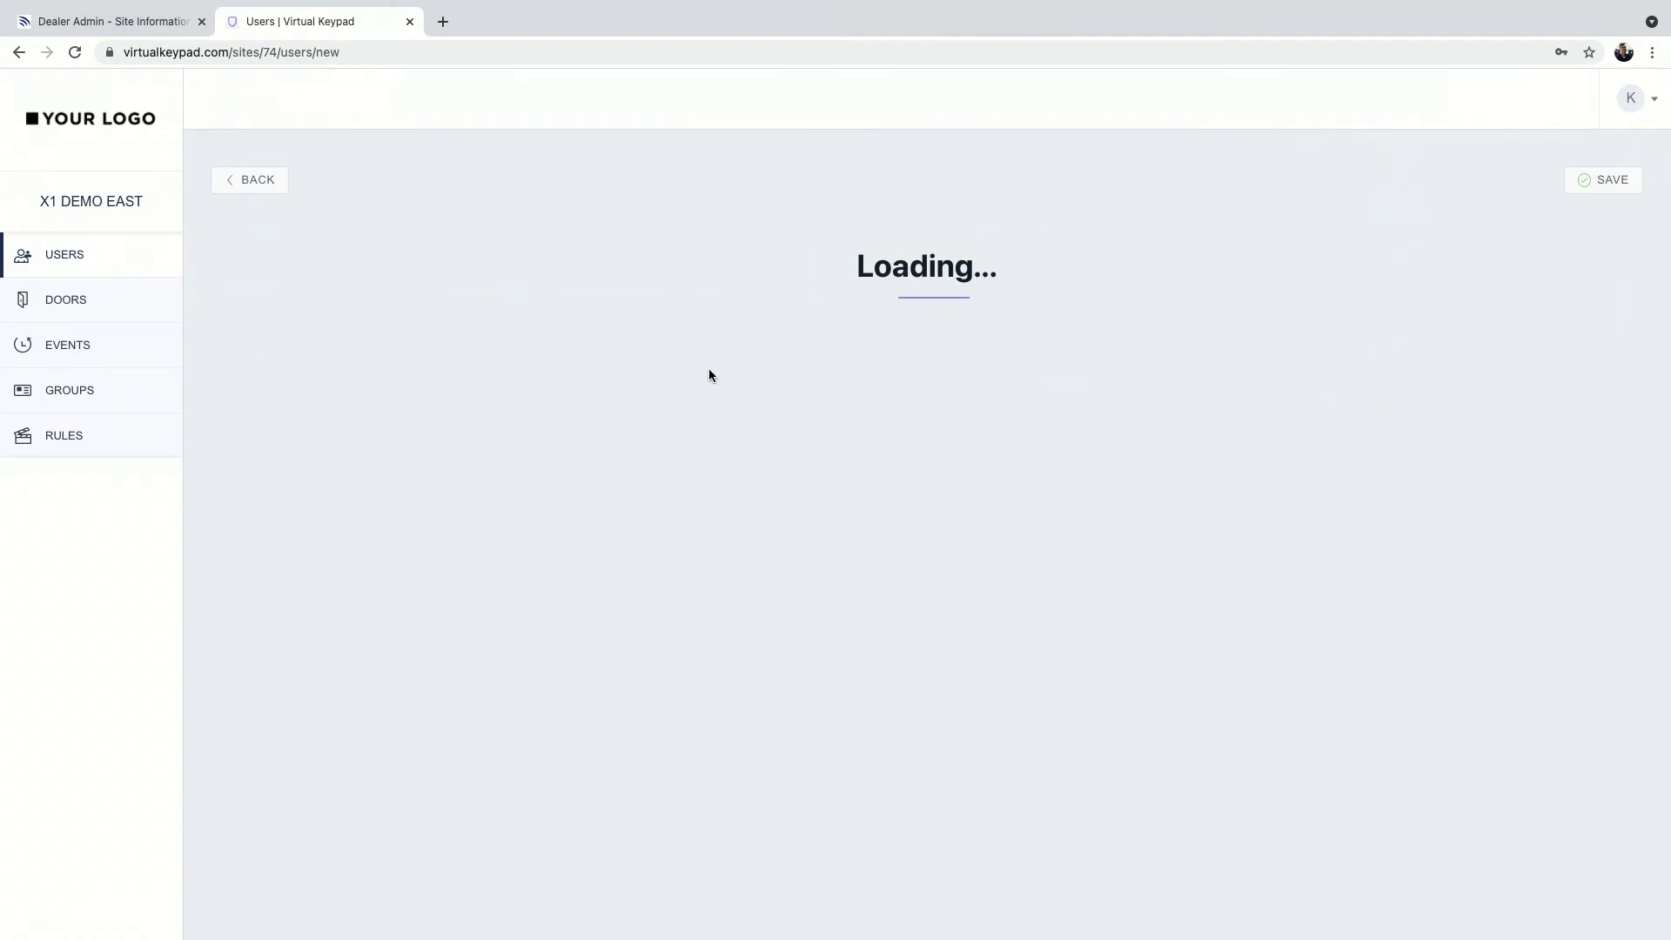
left_click(724, 350)
type("Tom")
key("Tab")
type("Smith")
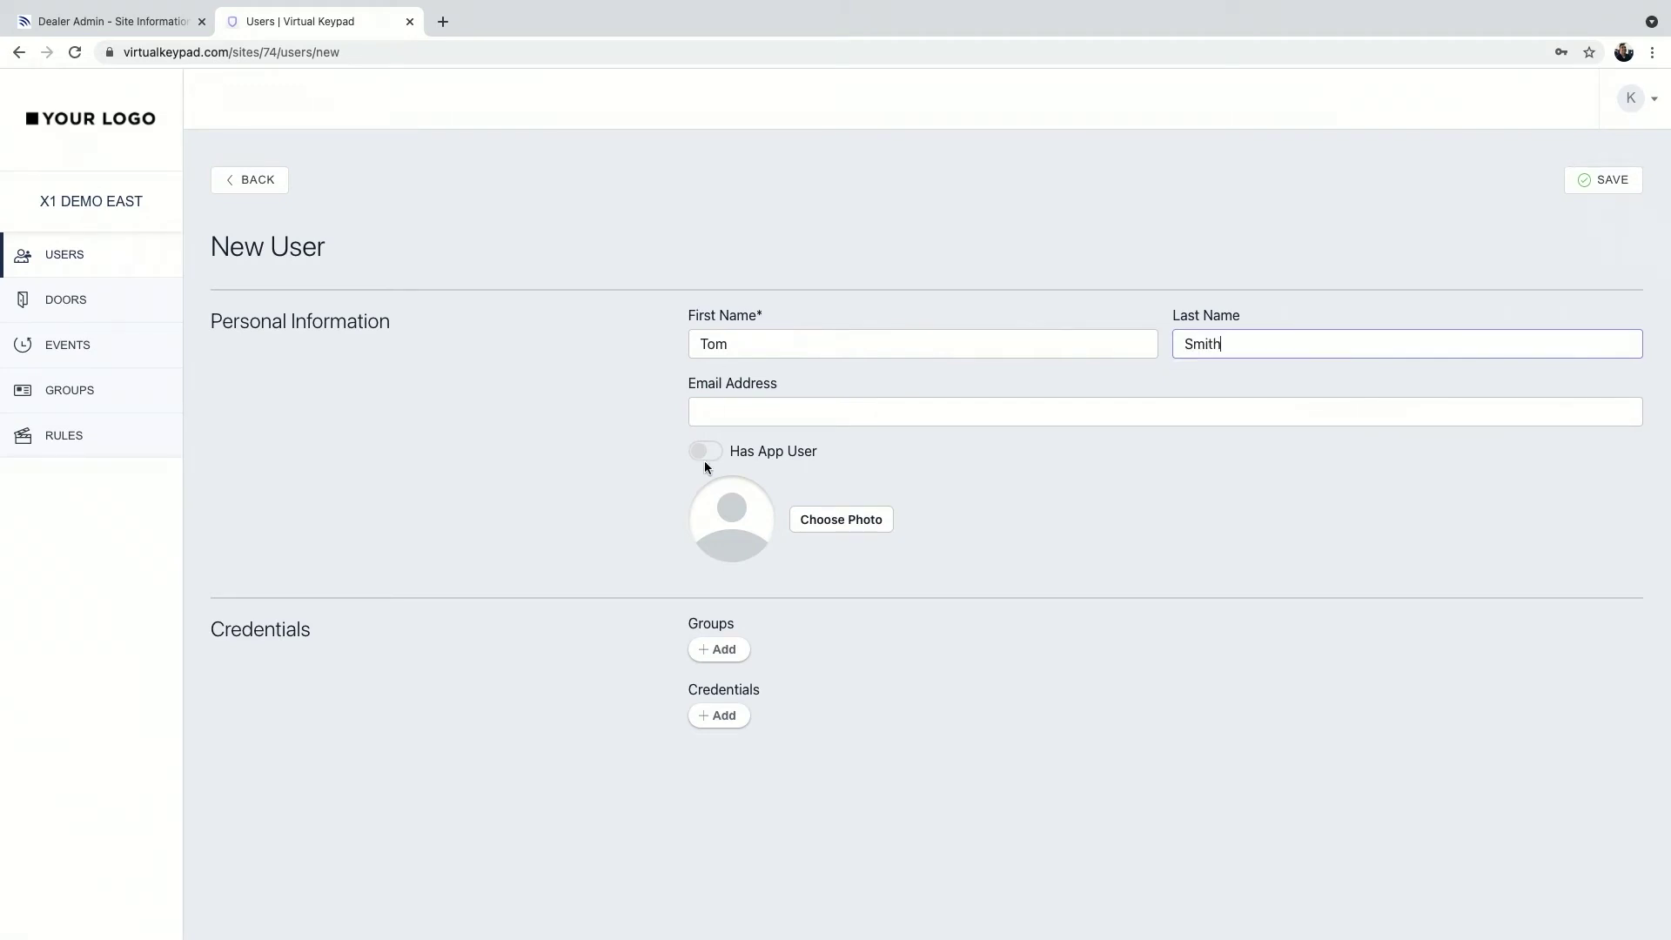
left_click(754, 419)
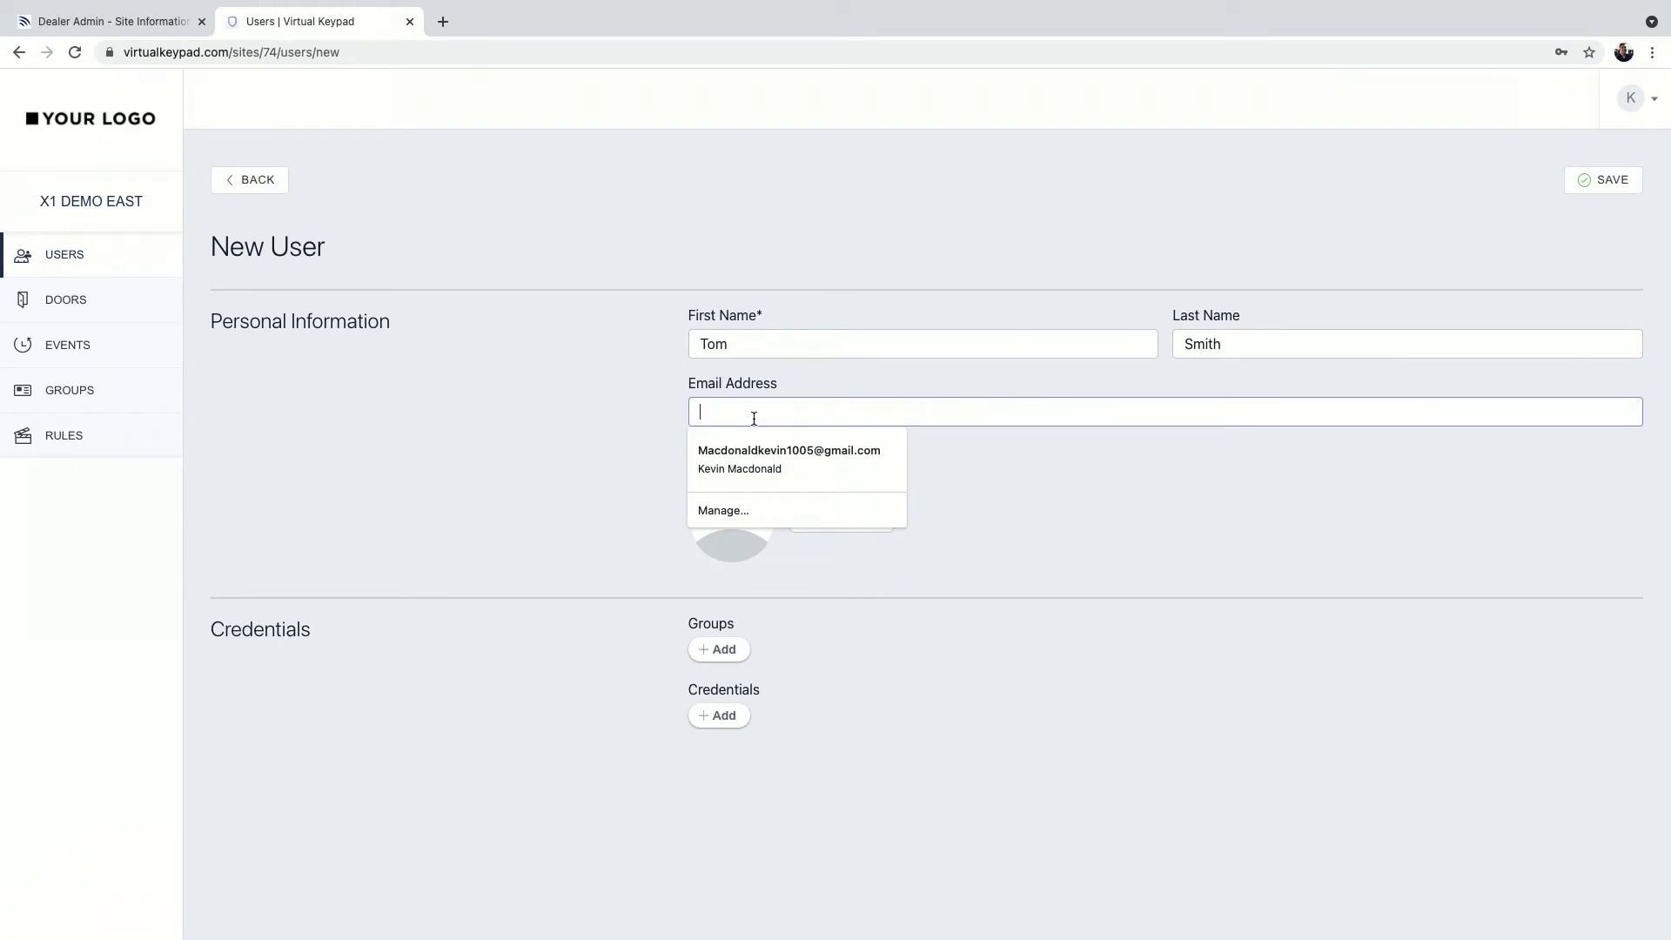
type("smith@e")
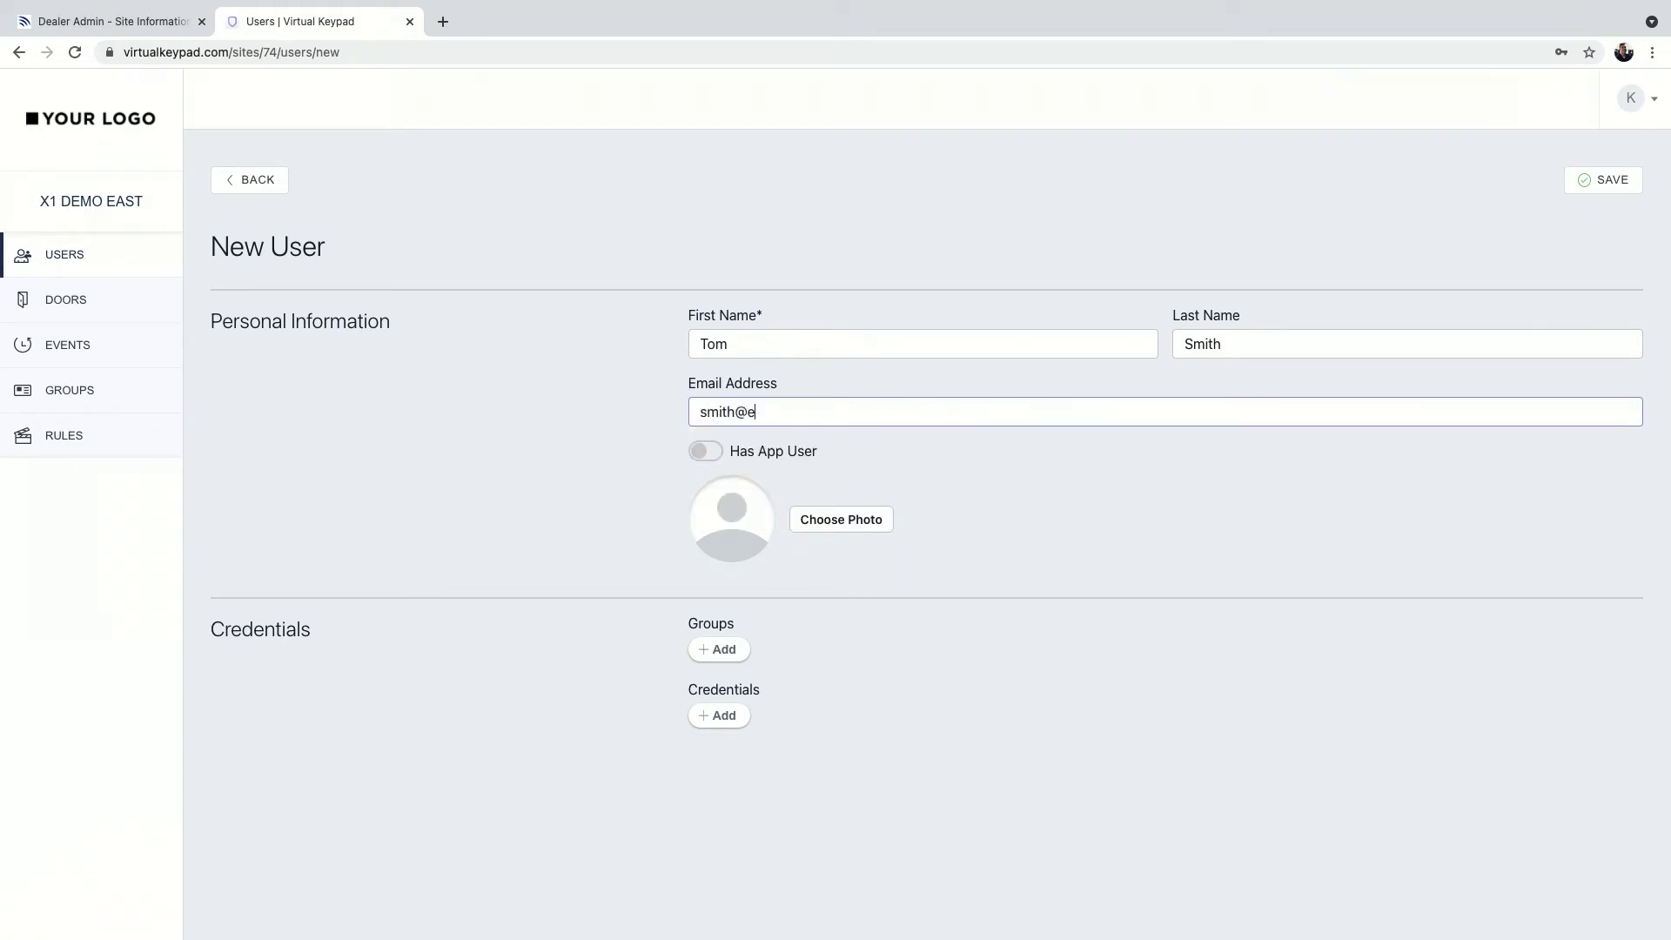
type("xample.com")
Give the user app access with the Standard role and add Finance Office and Sales Team groups.
left_click(706, 453)
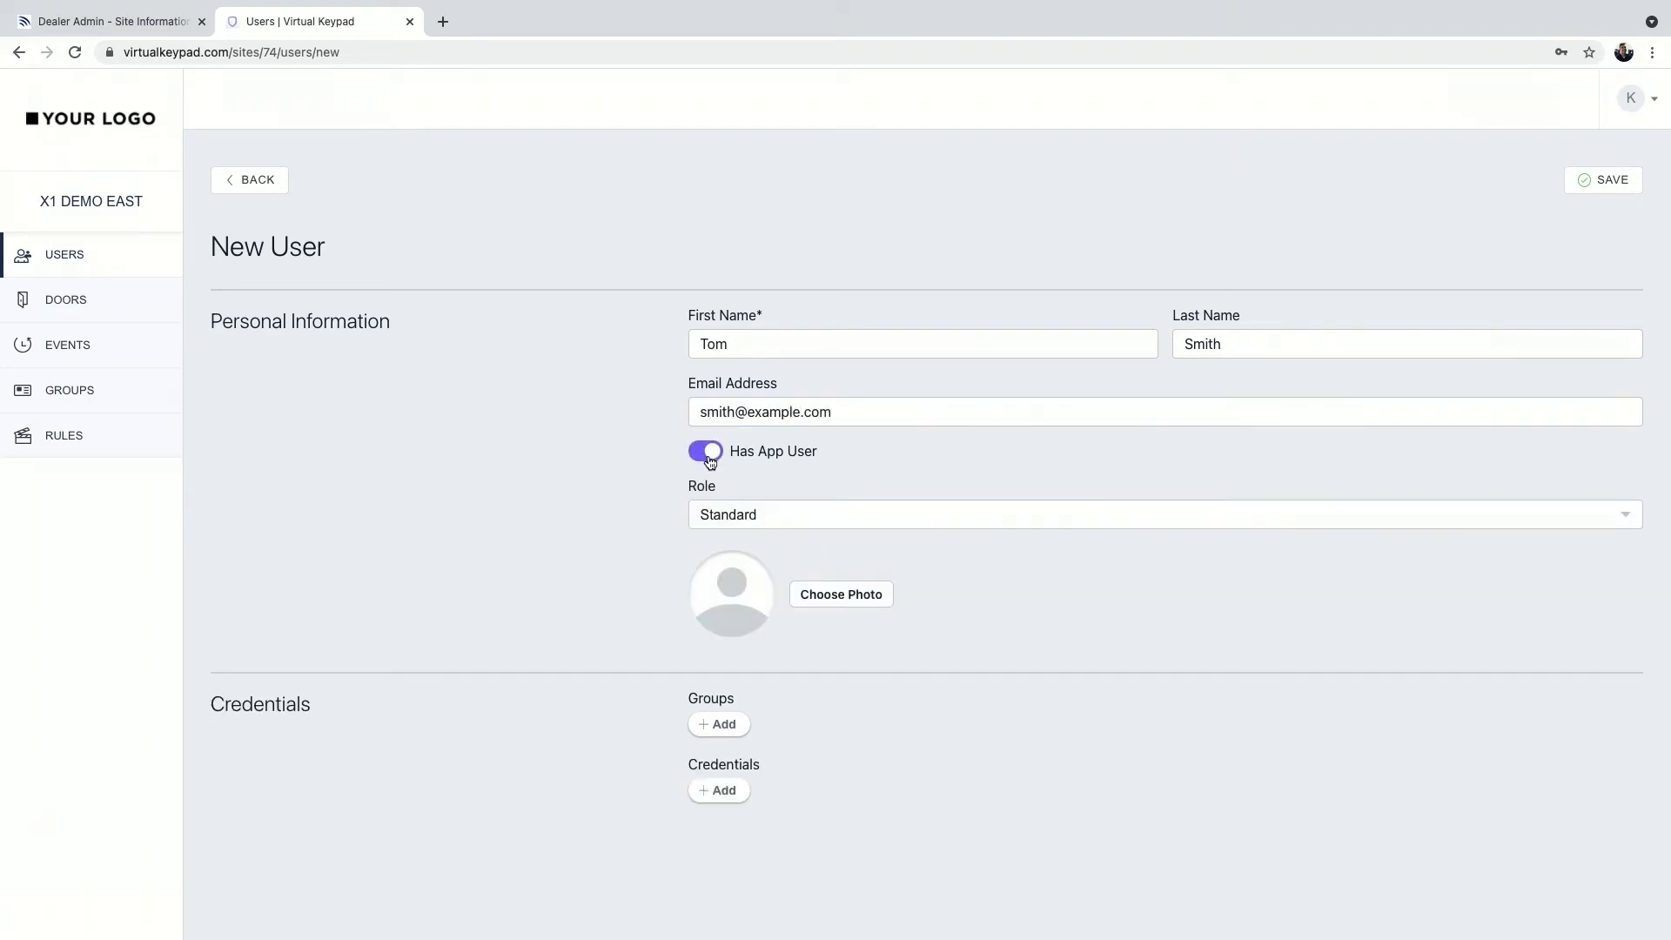
left_click(753, 518)
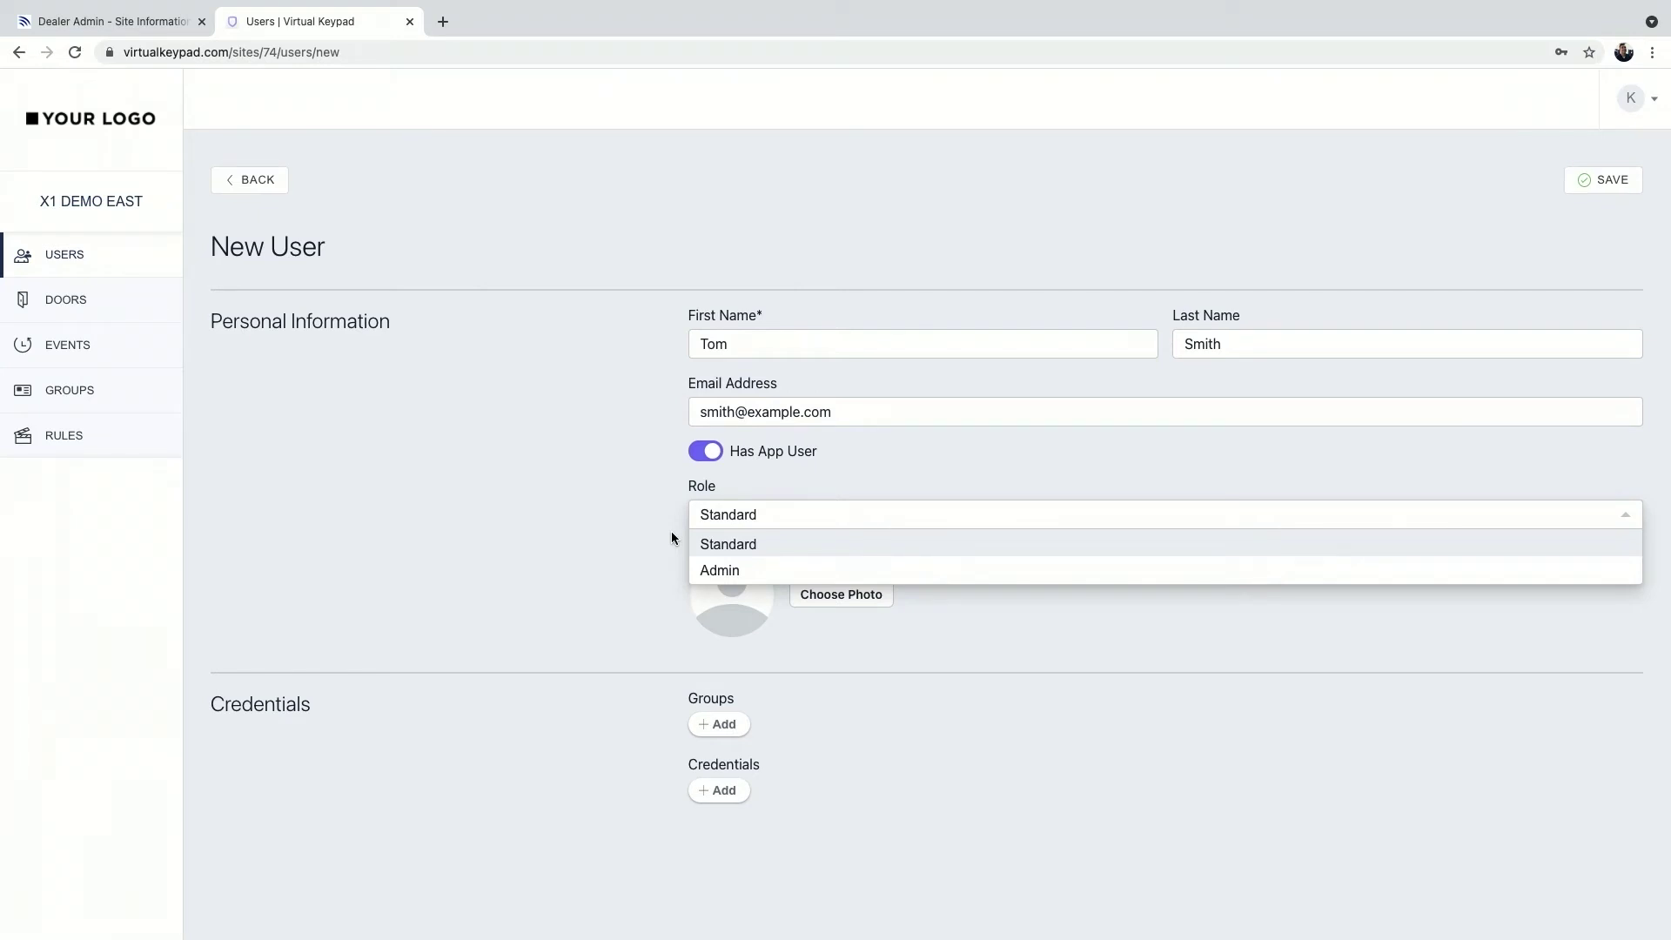
left_click(716, 544)
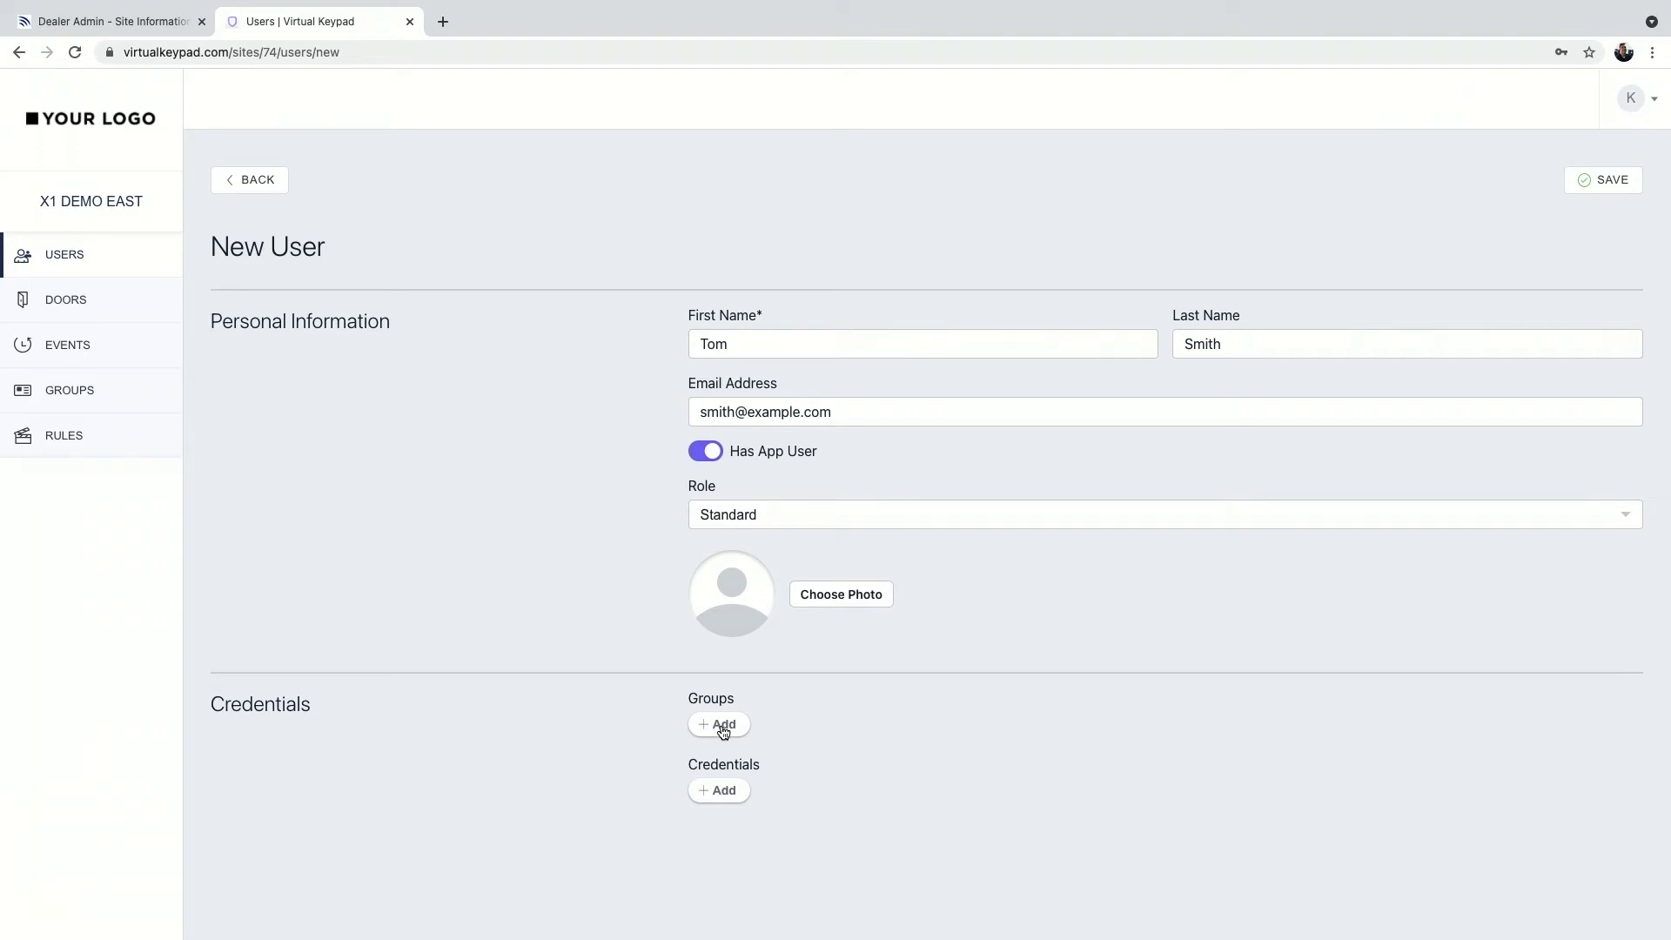
left_click(723, 731)
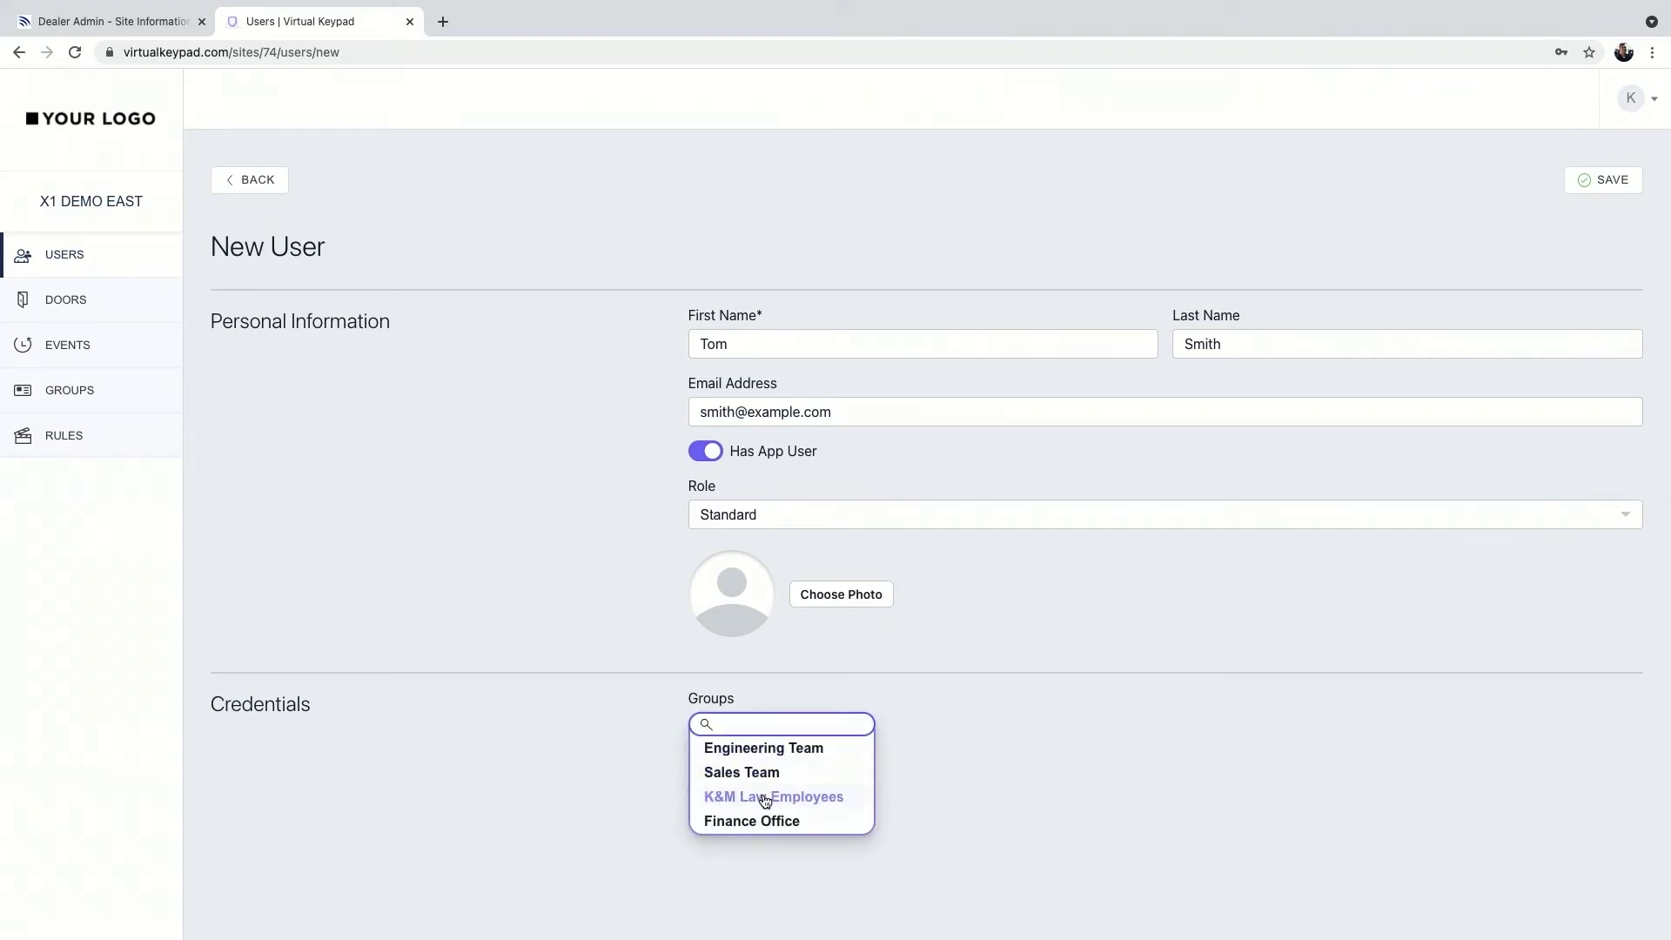
left_click(769, 820)
left_click(830, 736)
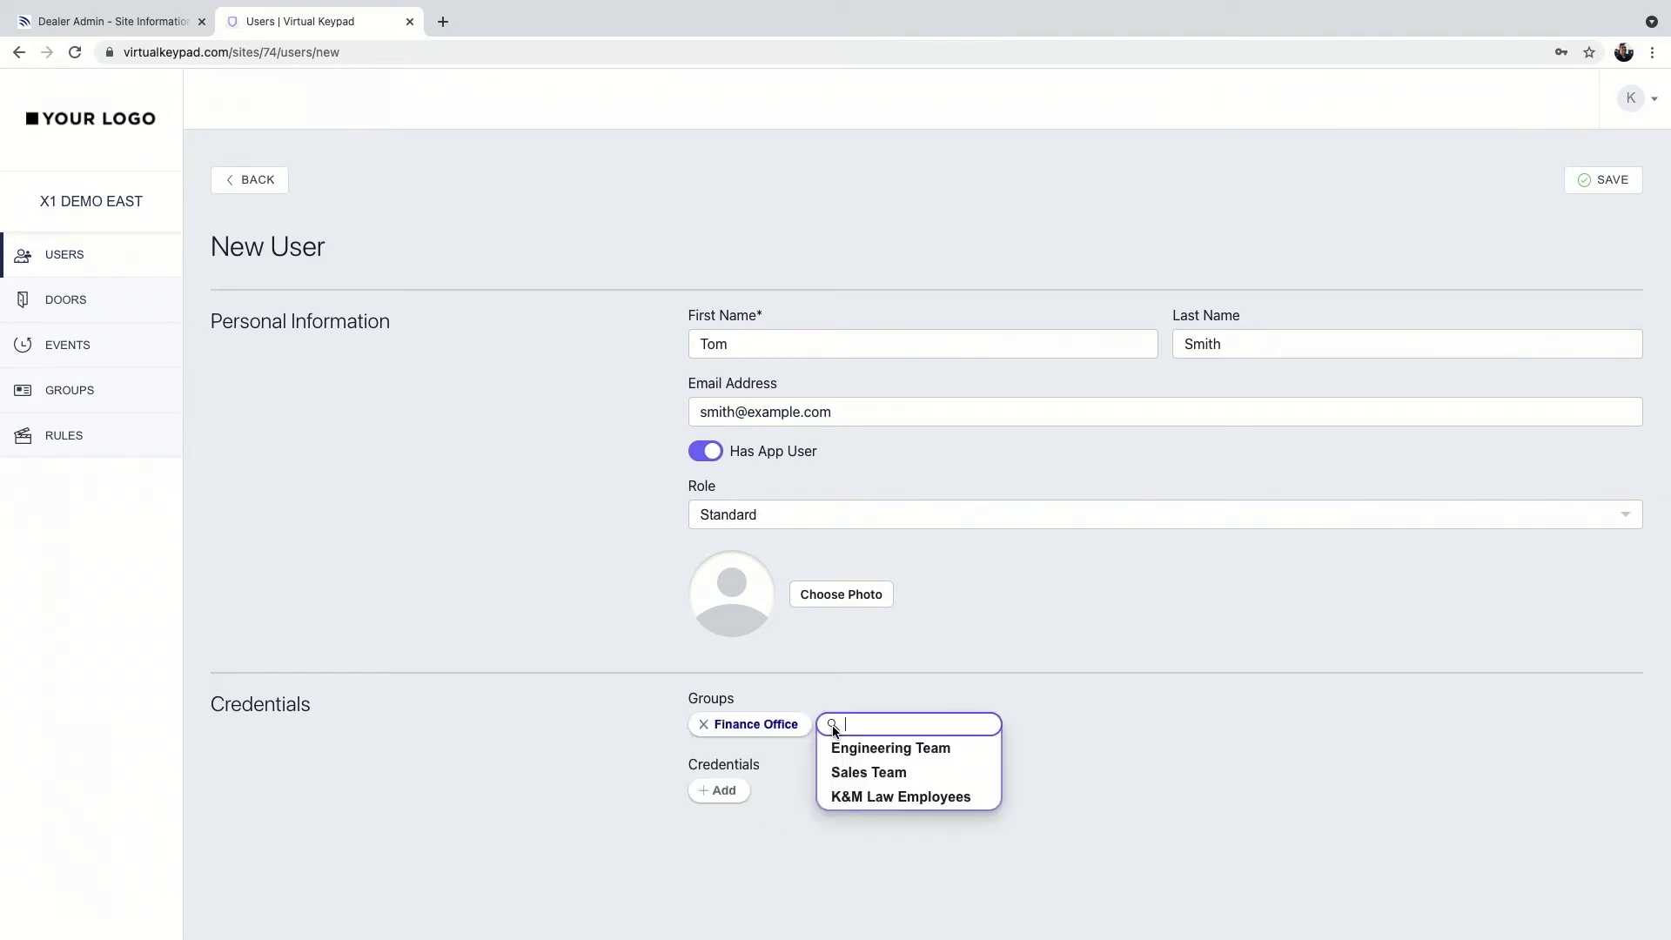
left_click(851, 773)
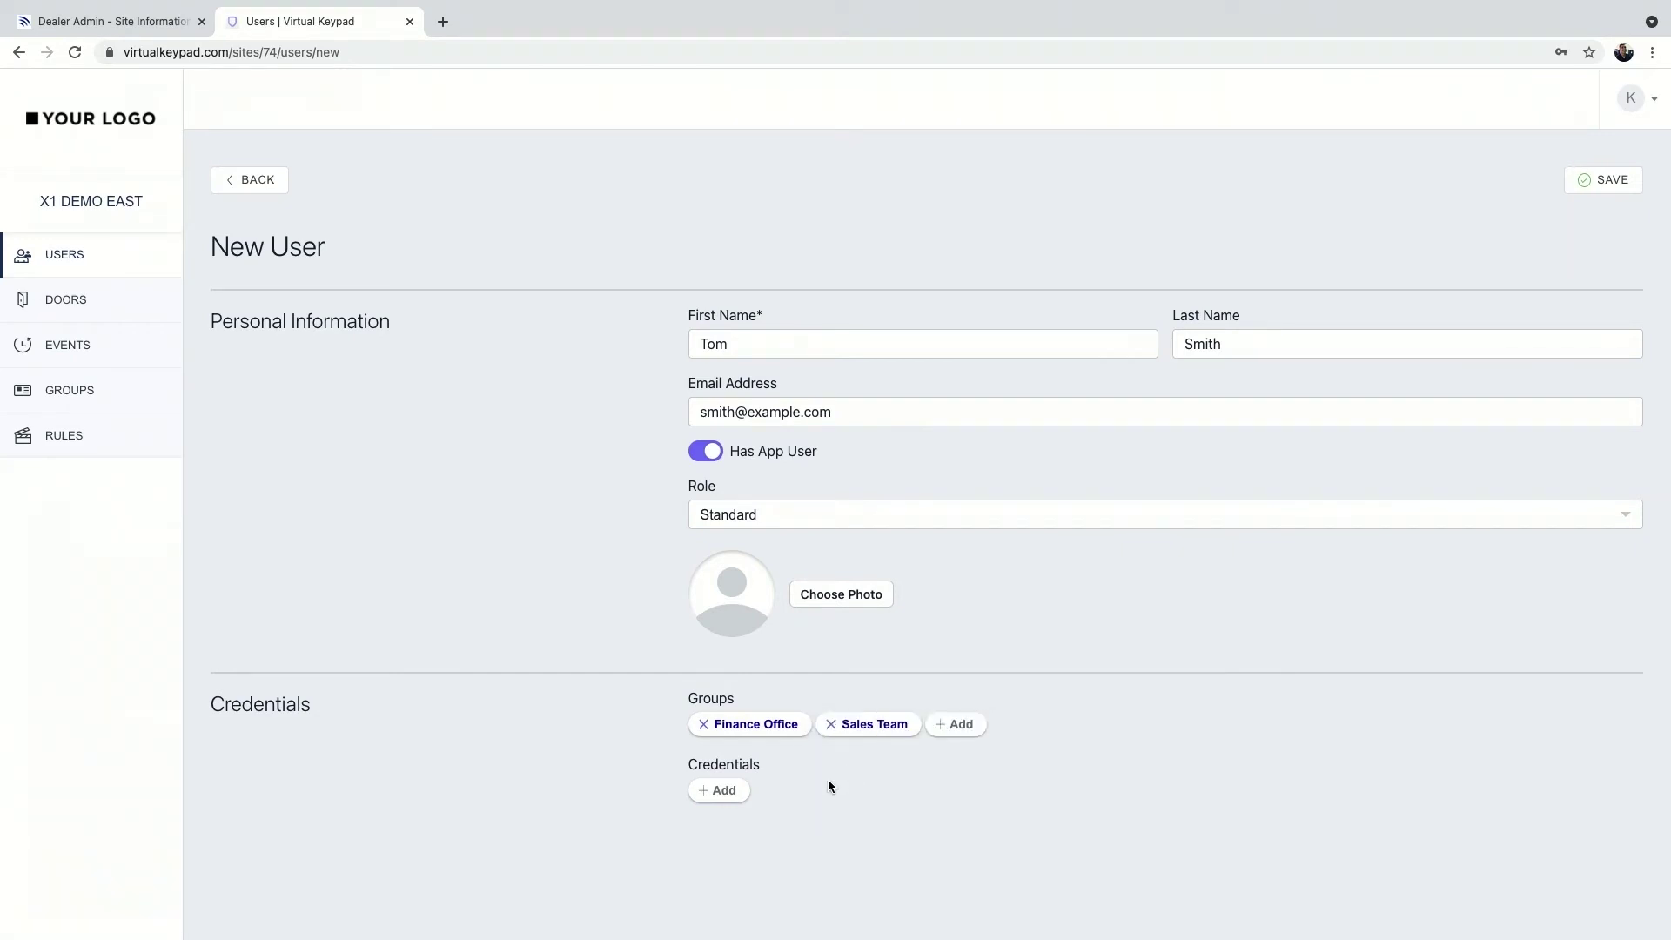
left_click(720, 794)
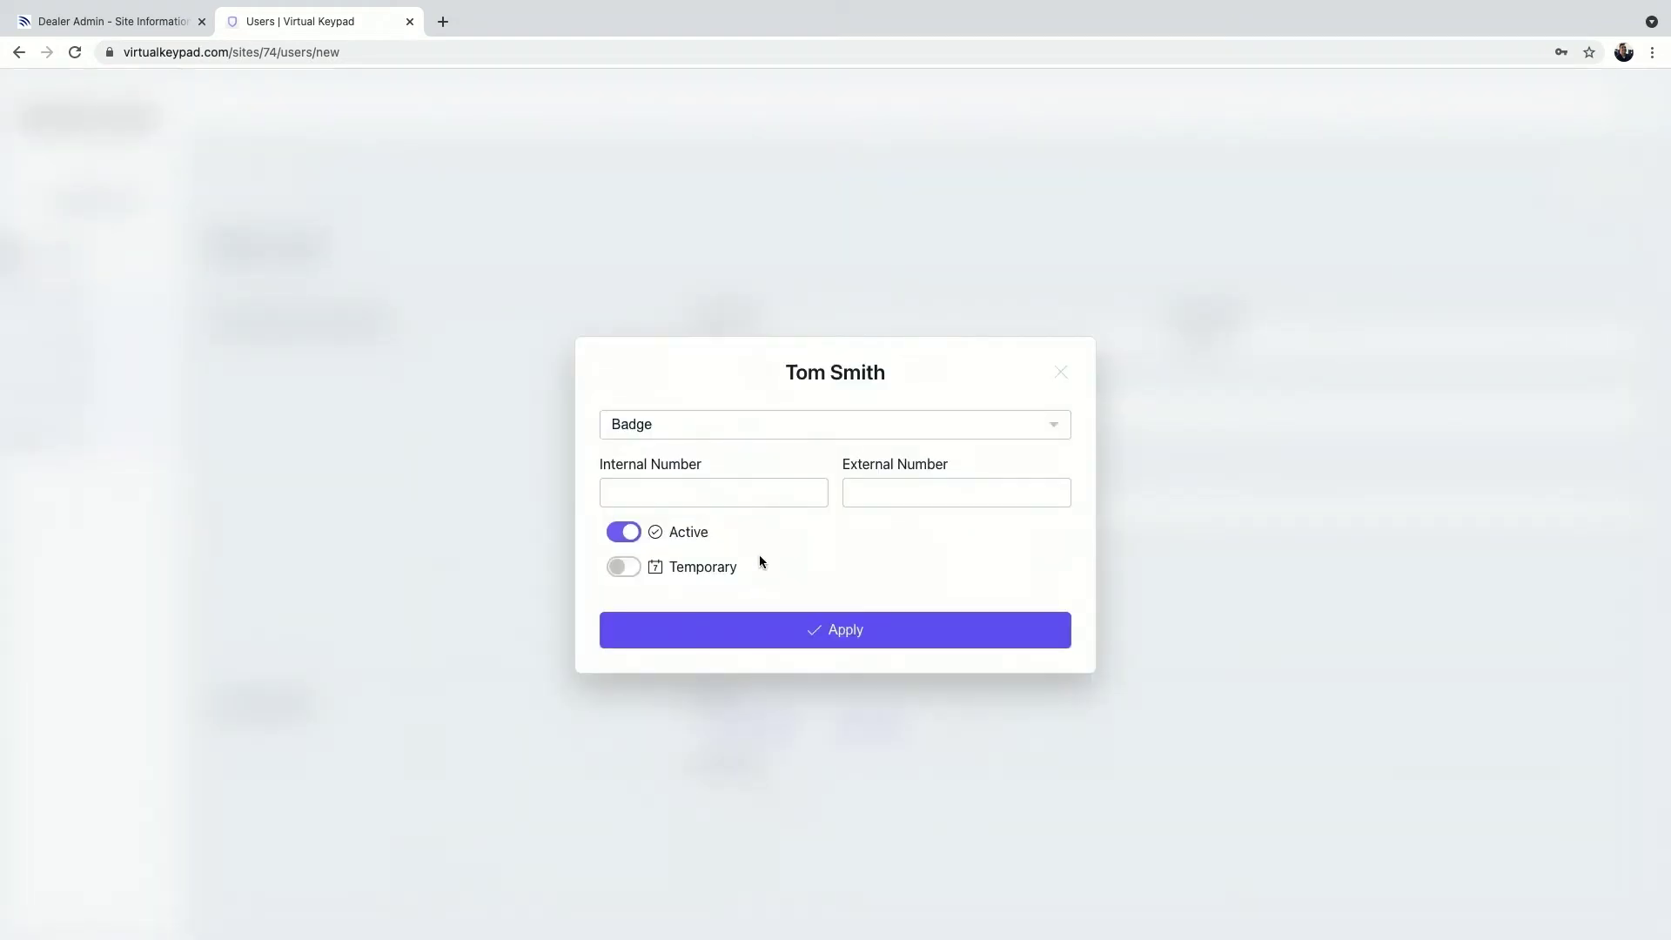
left_click(718, 499)
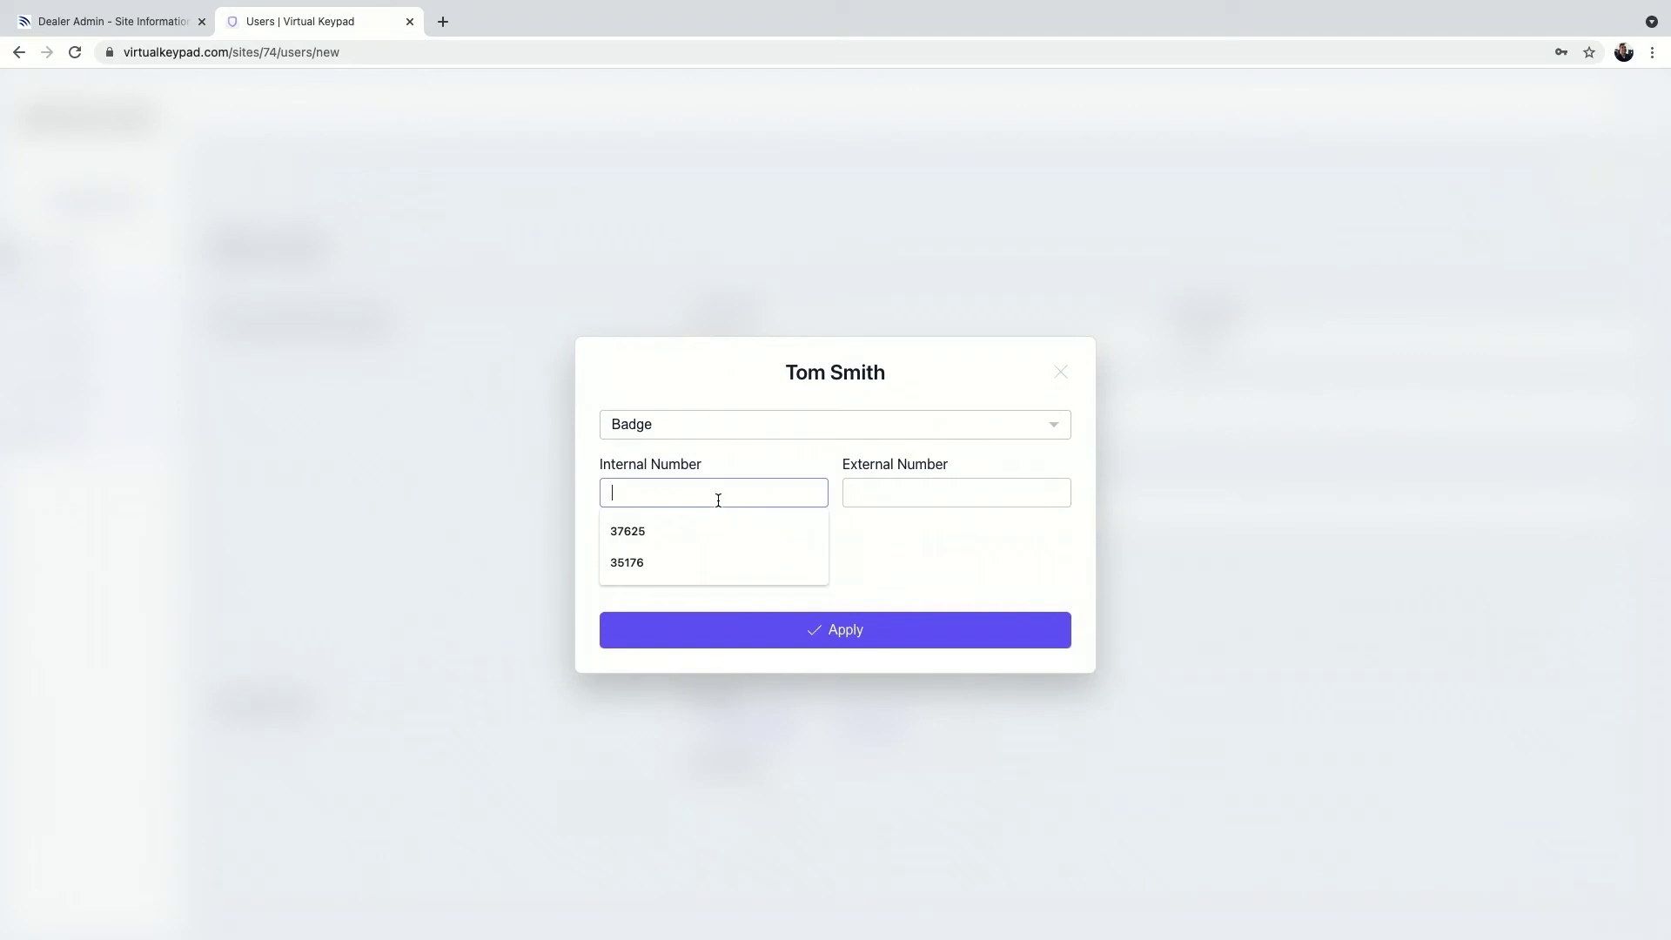
left_click(876, 496)
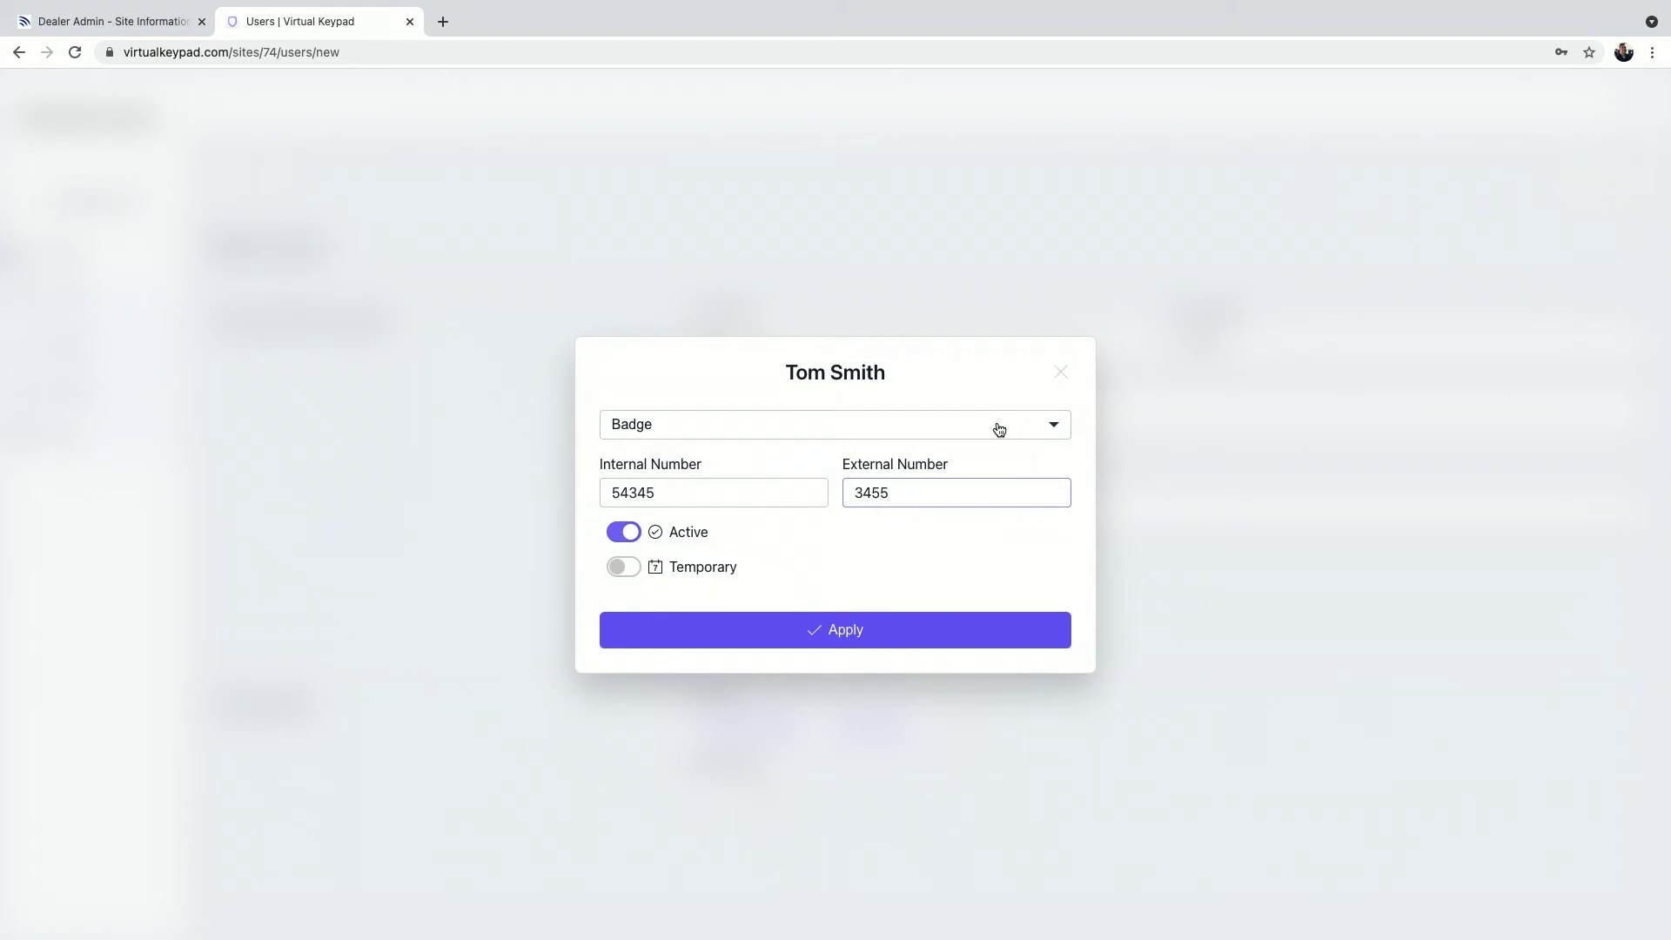
left_click(998, 429)
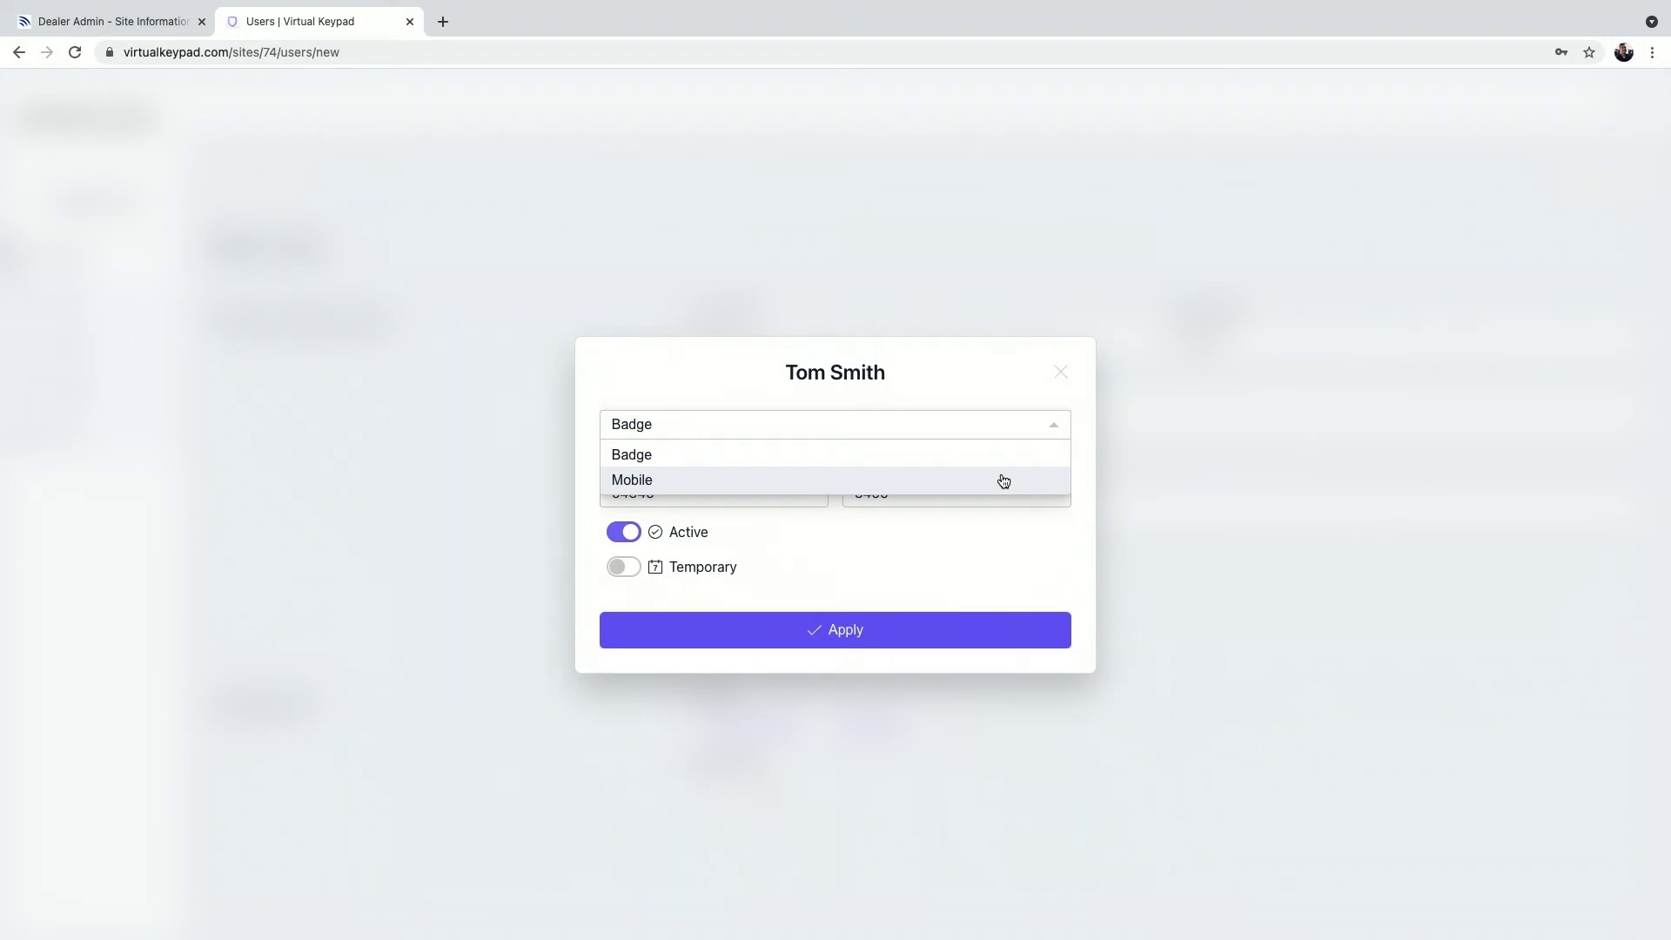
left_click(993, 550)
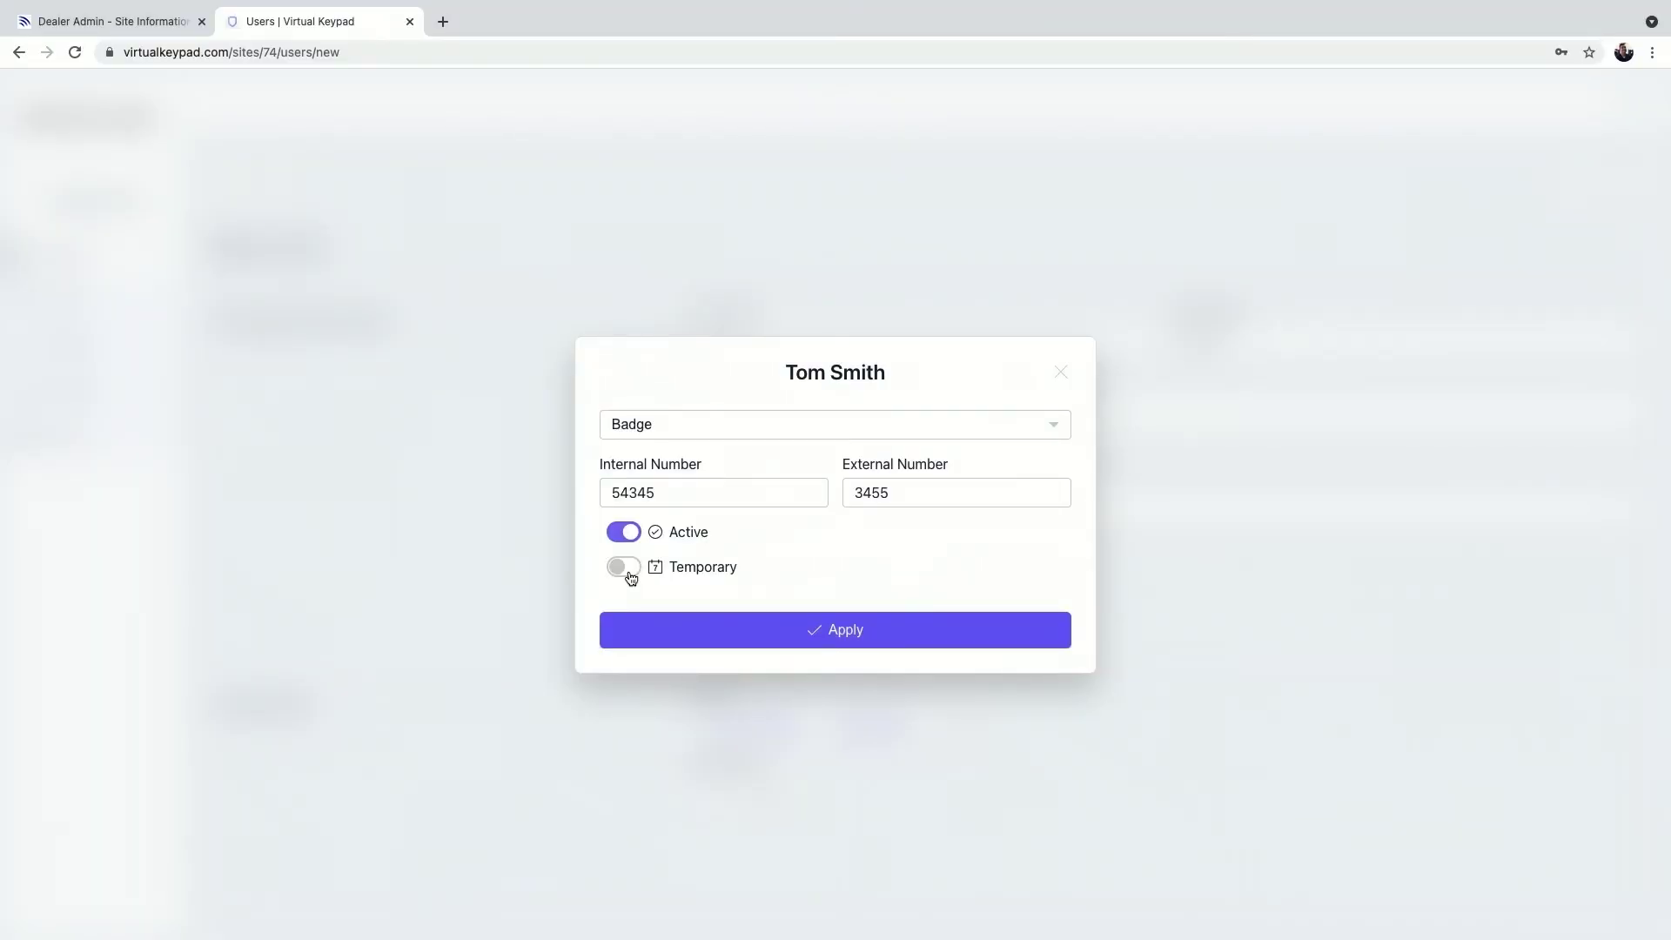
Make the badge credential temporary from Aug 23 to Aug 27, apply it, and save the user.
left_click(624, 567)
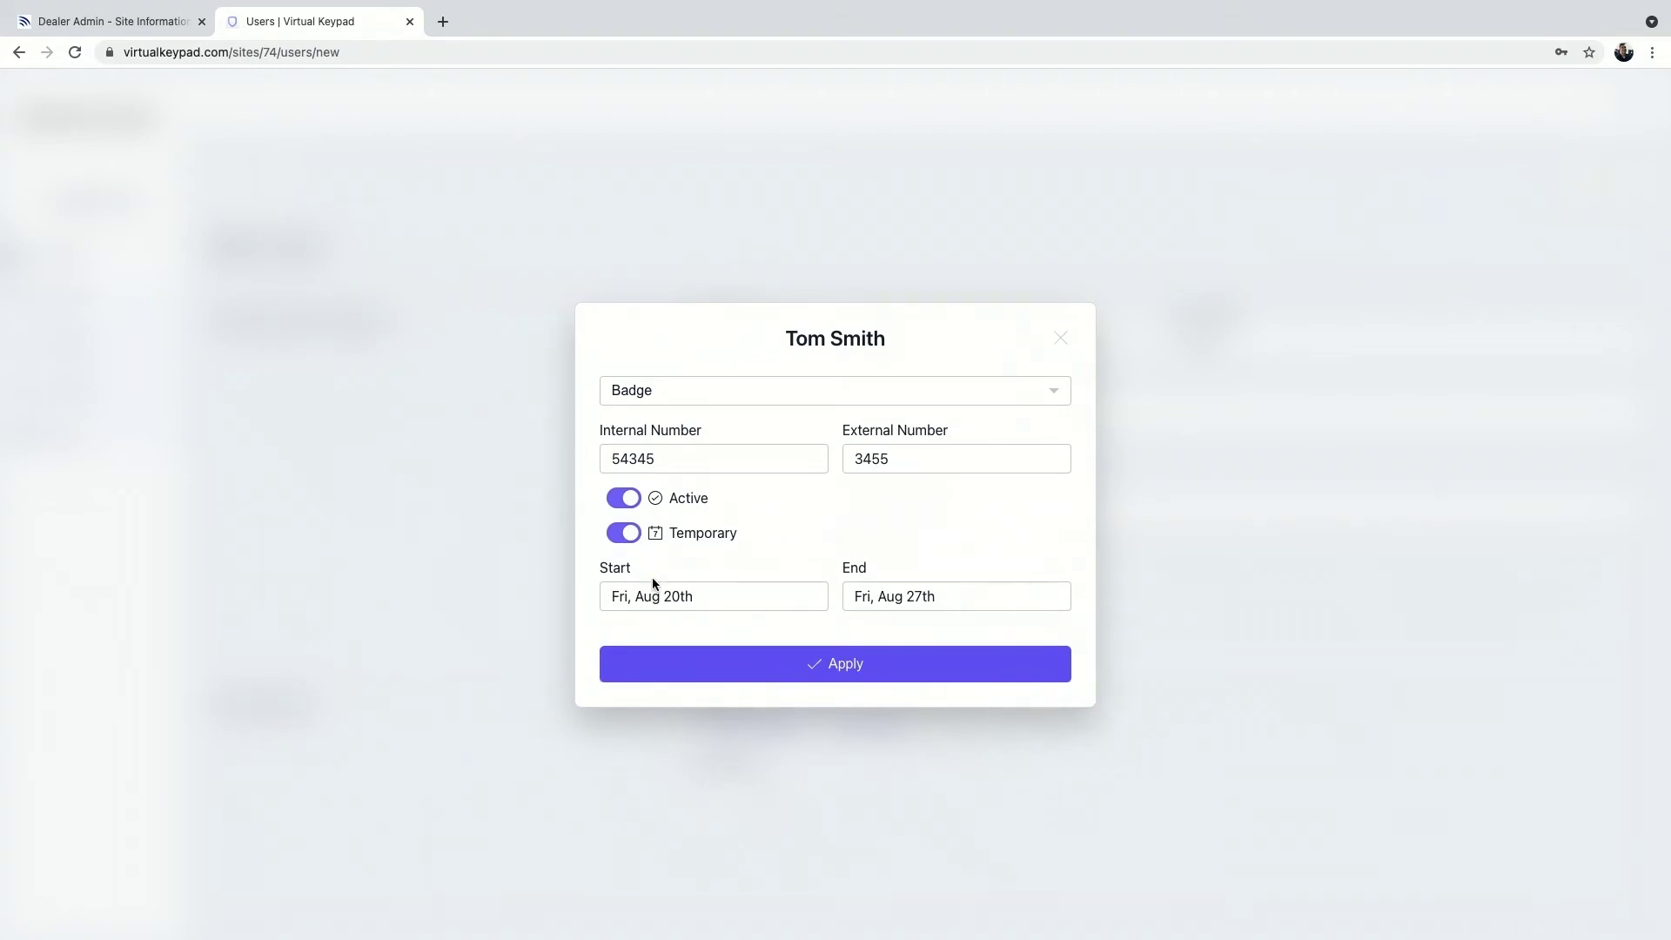
left_click(665, 606)
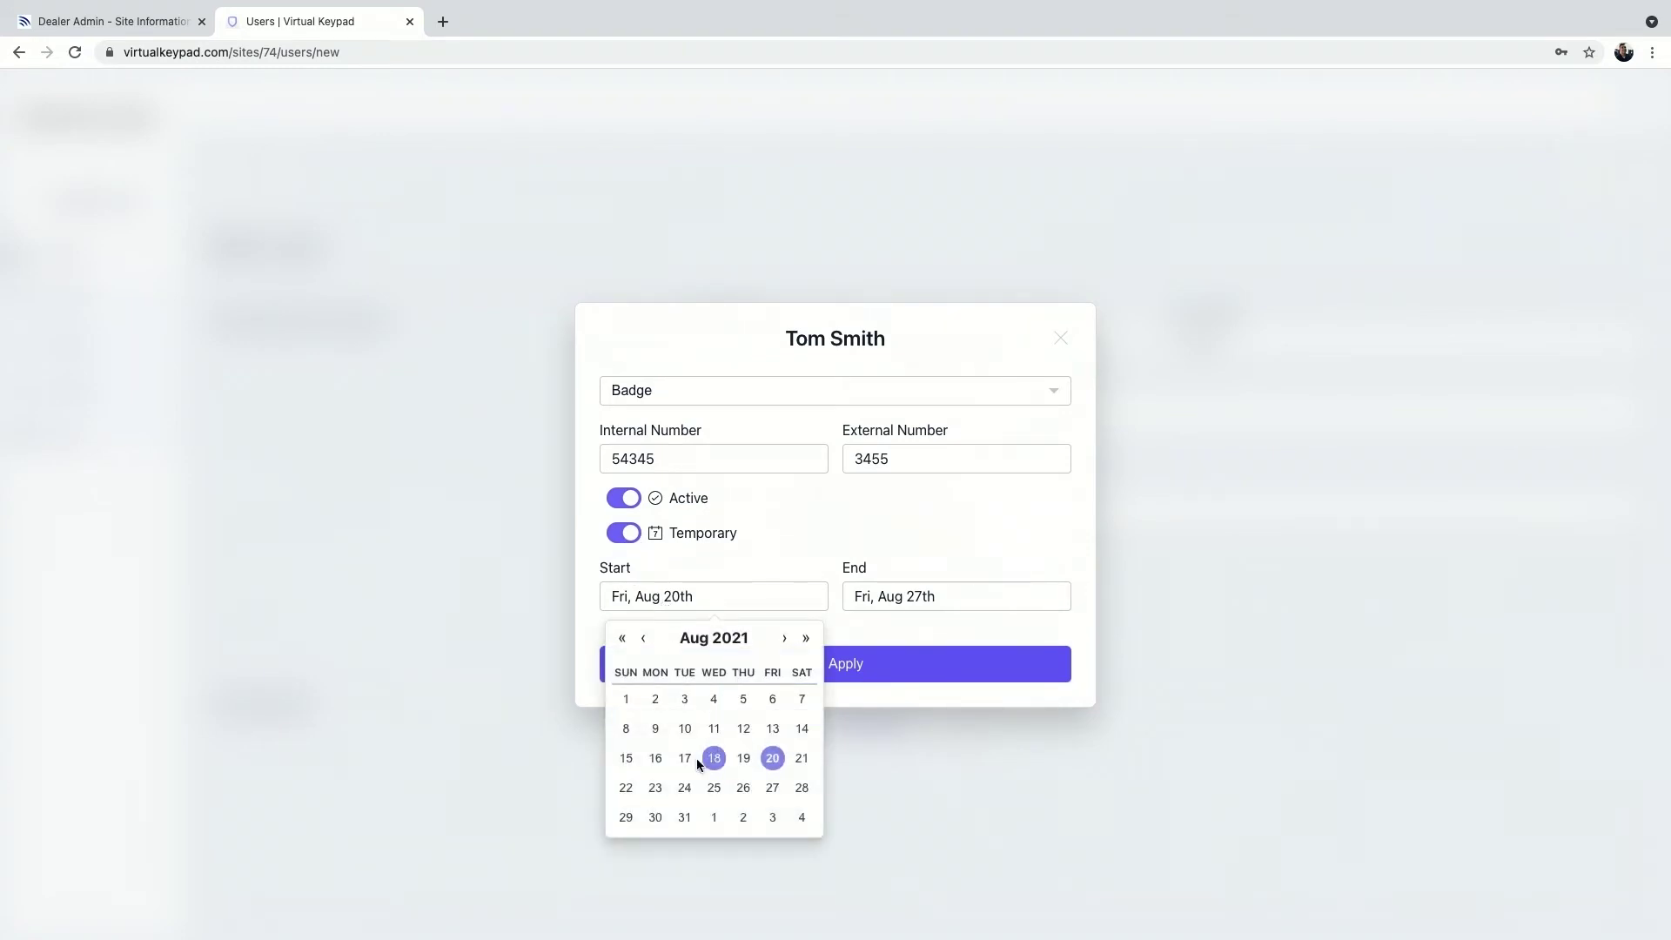
left_click(663, 788)
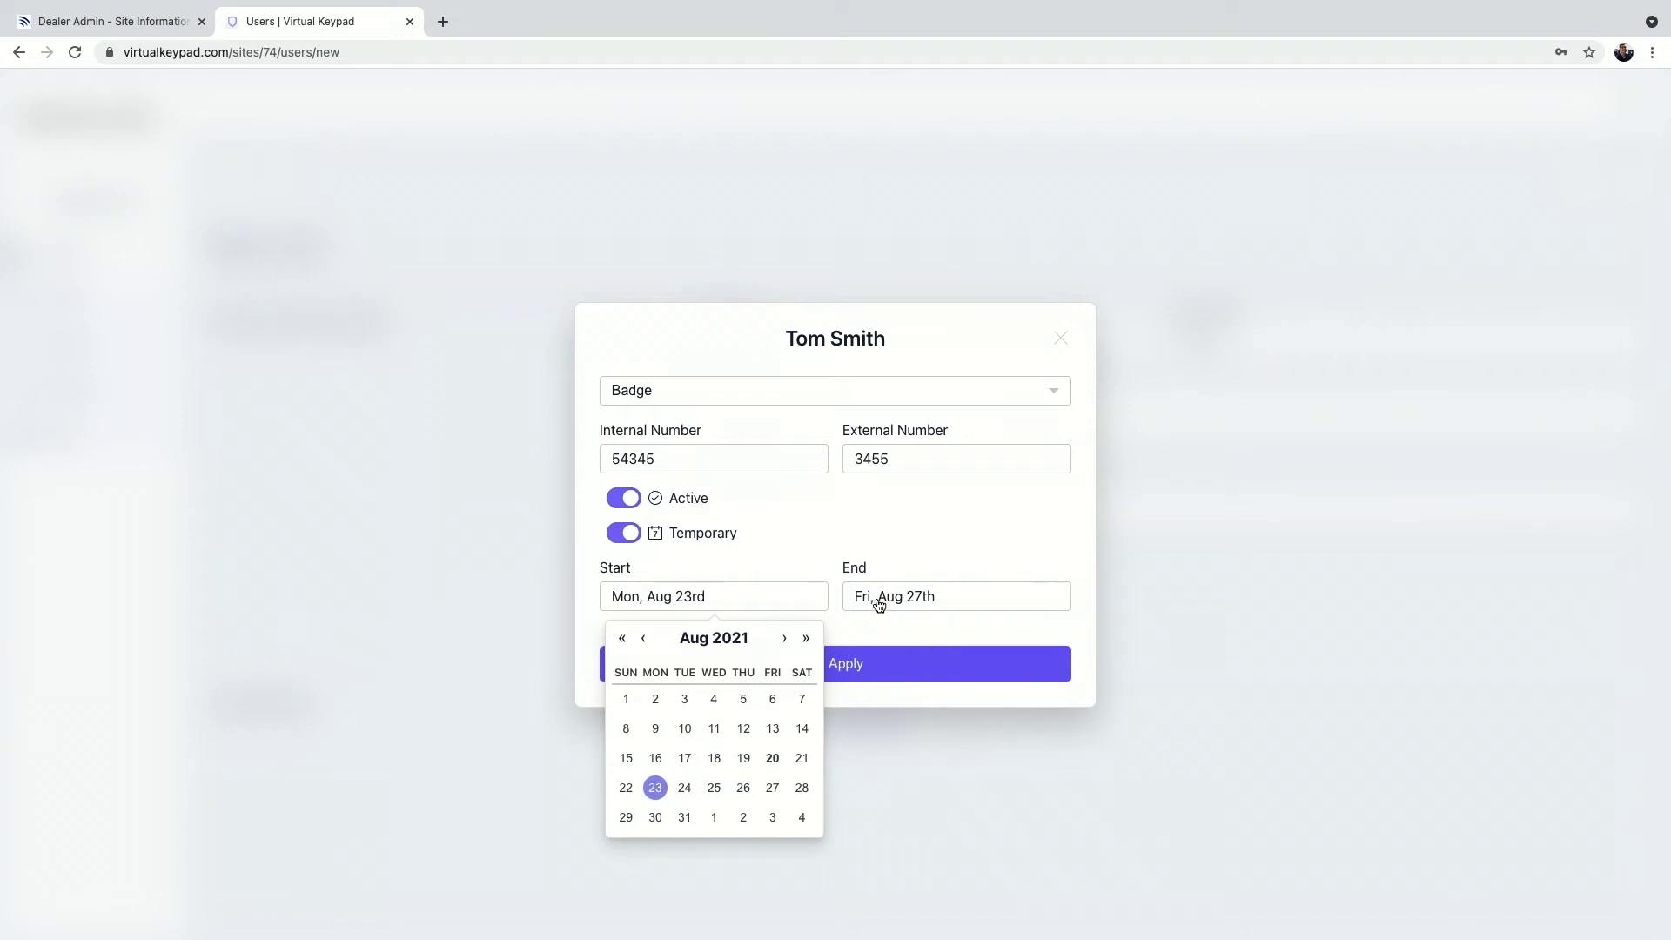
left_click(880, 605)
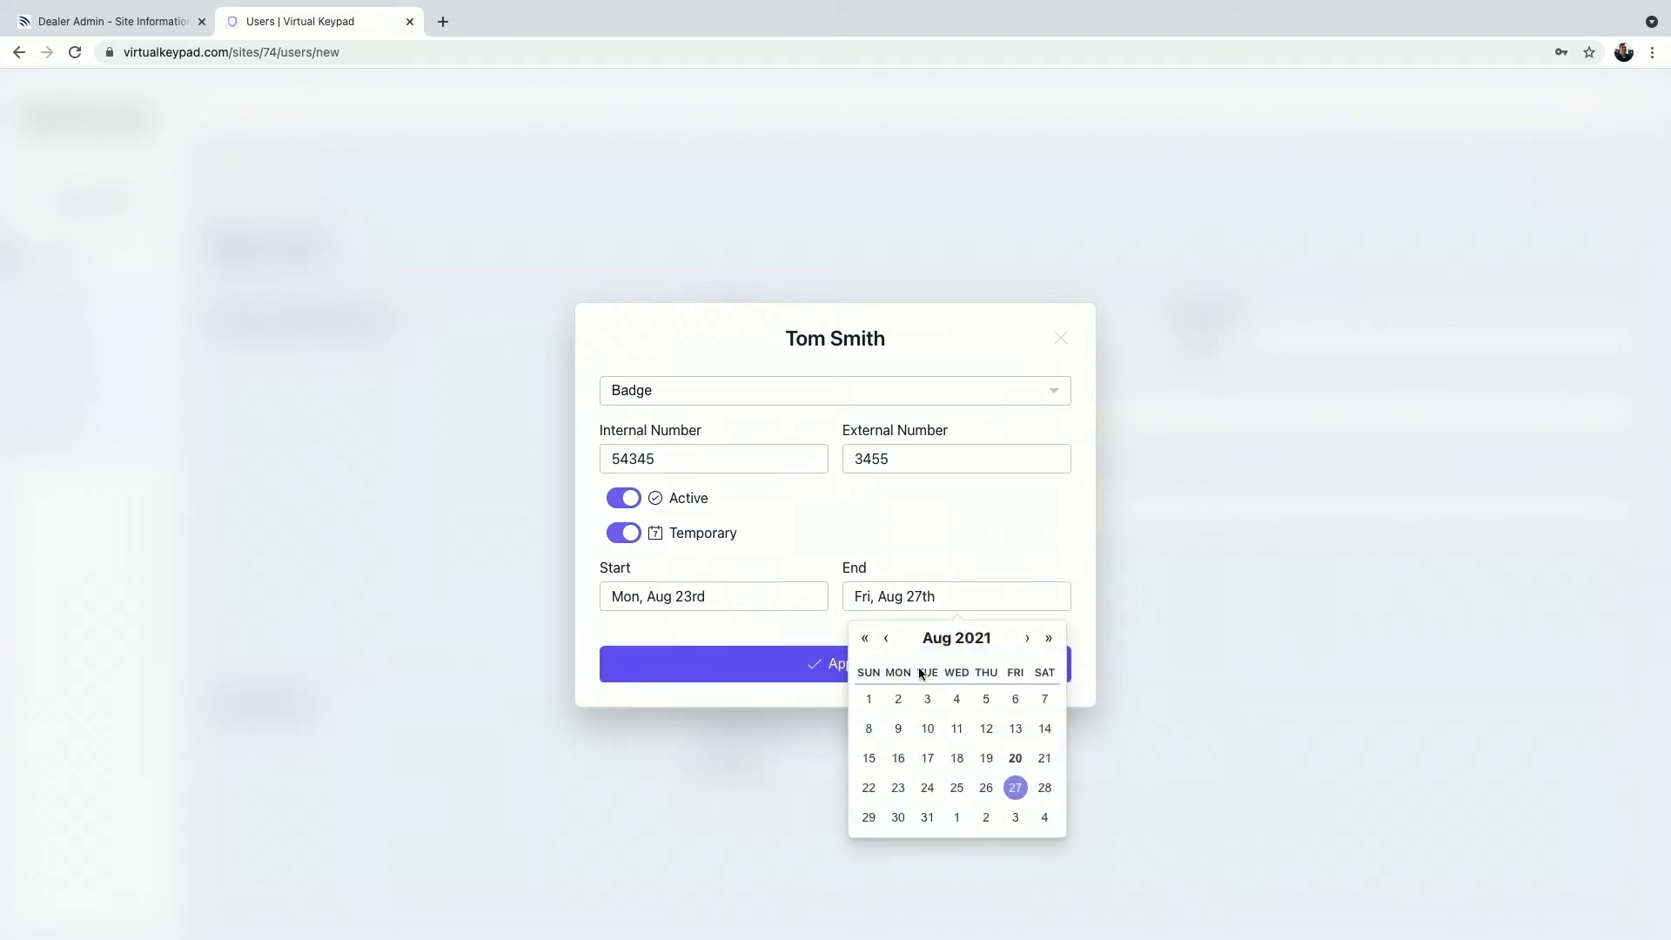
left_click(925, 558)
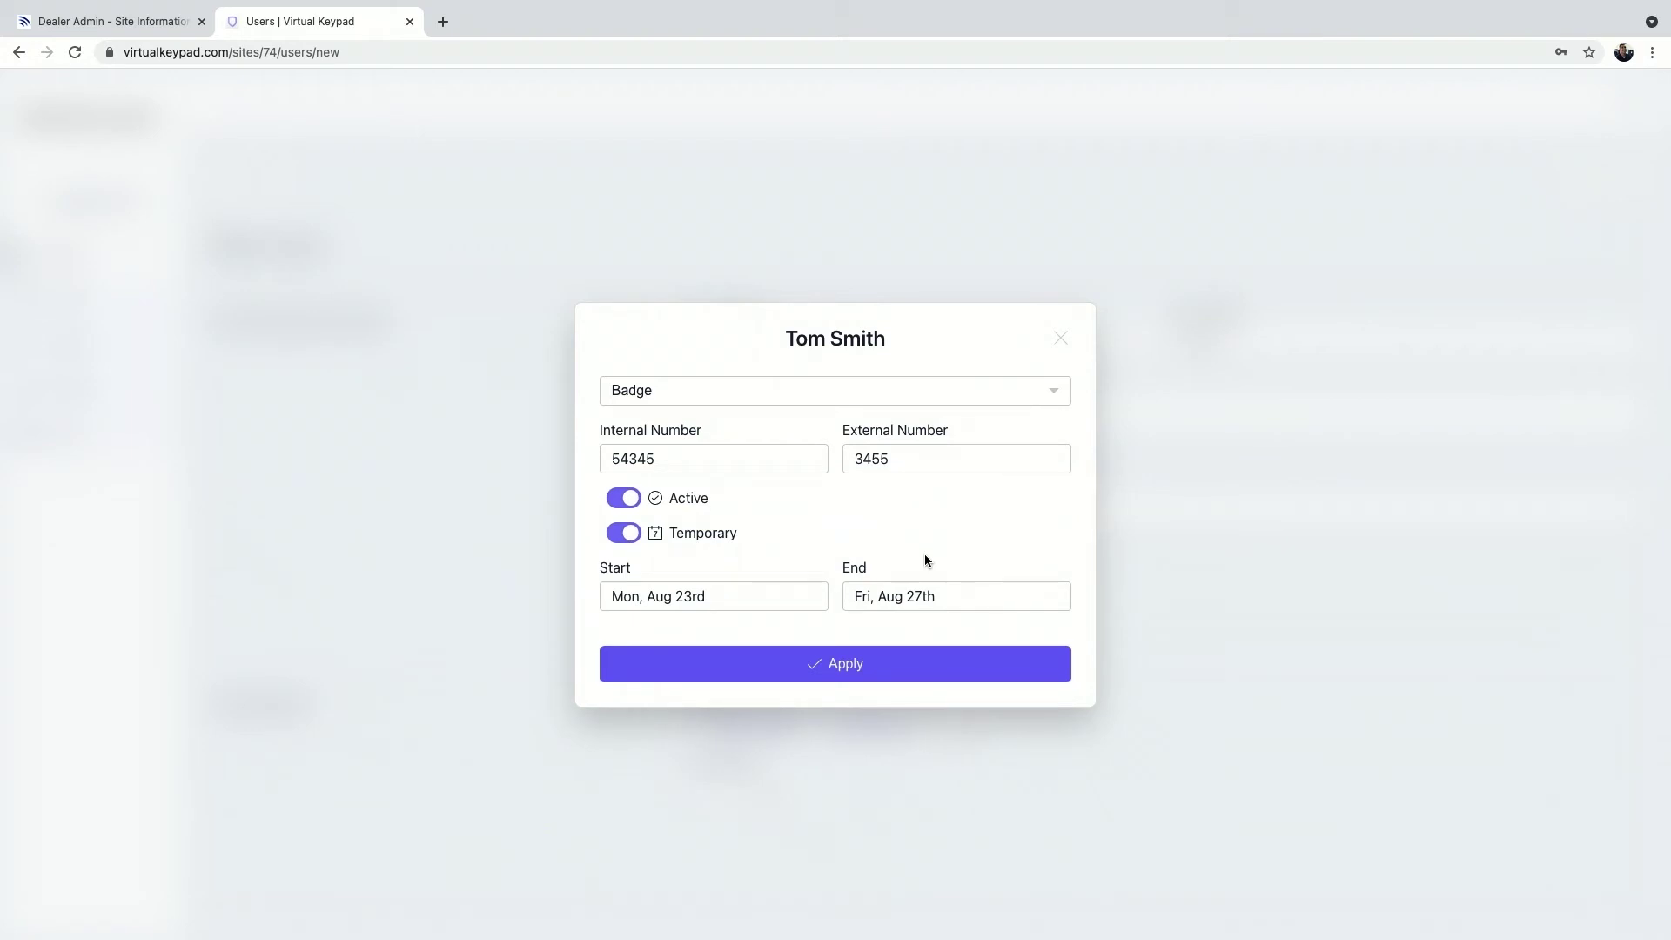
left_click(915, 639)
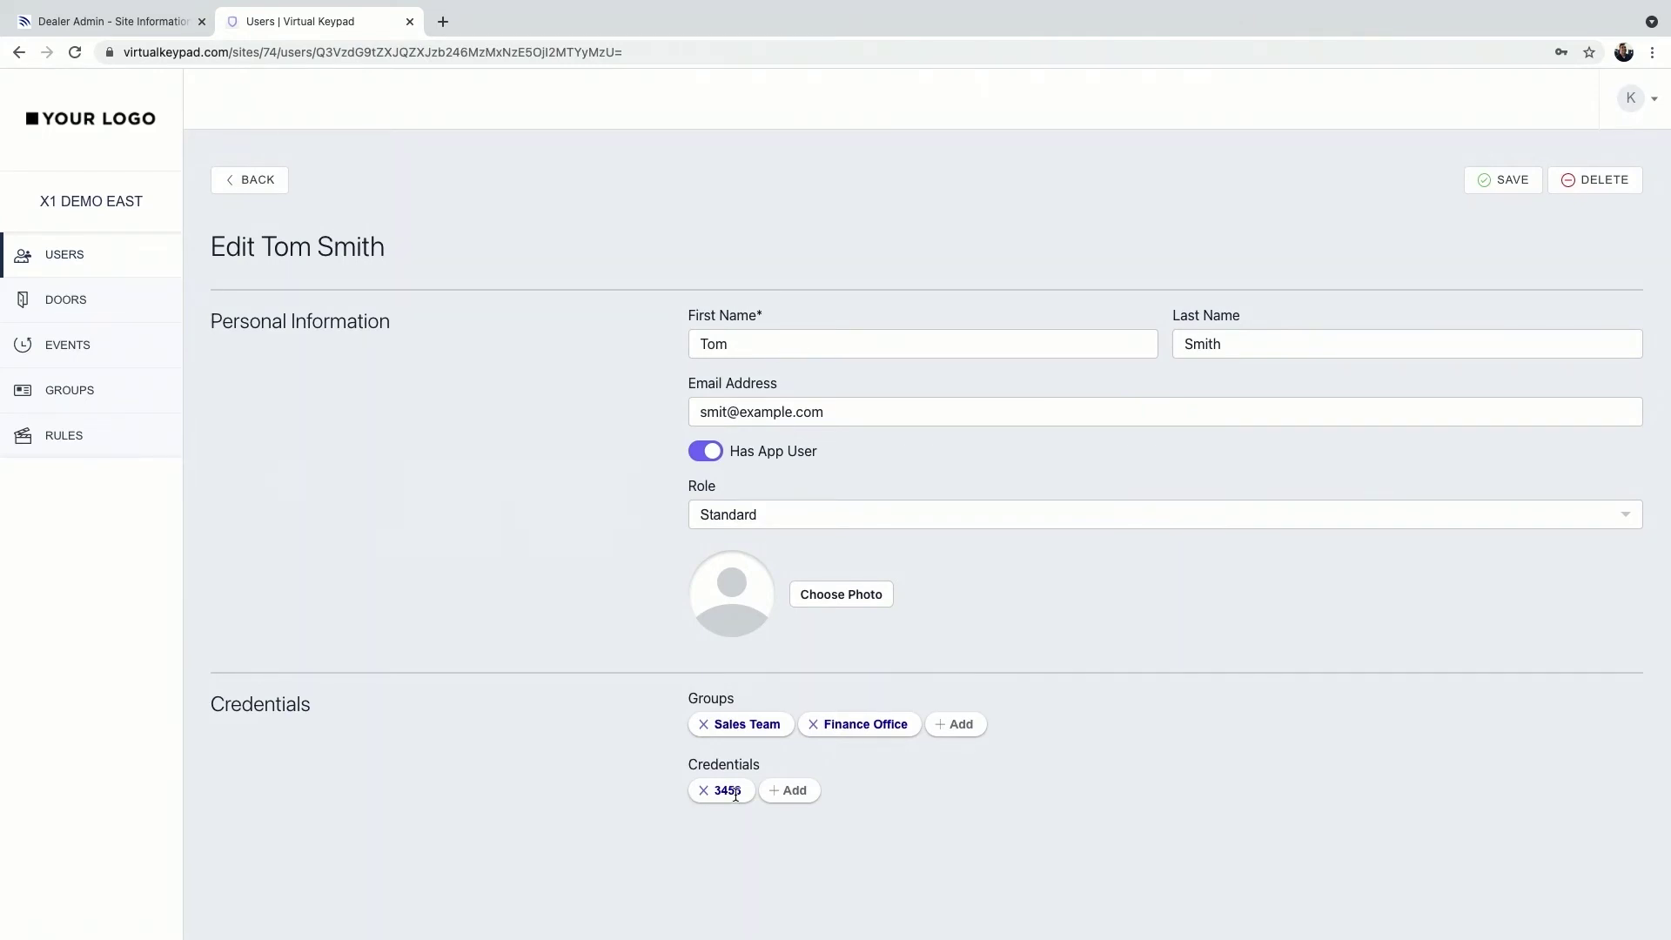
left_click(1485, 180)
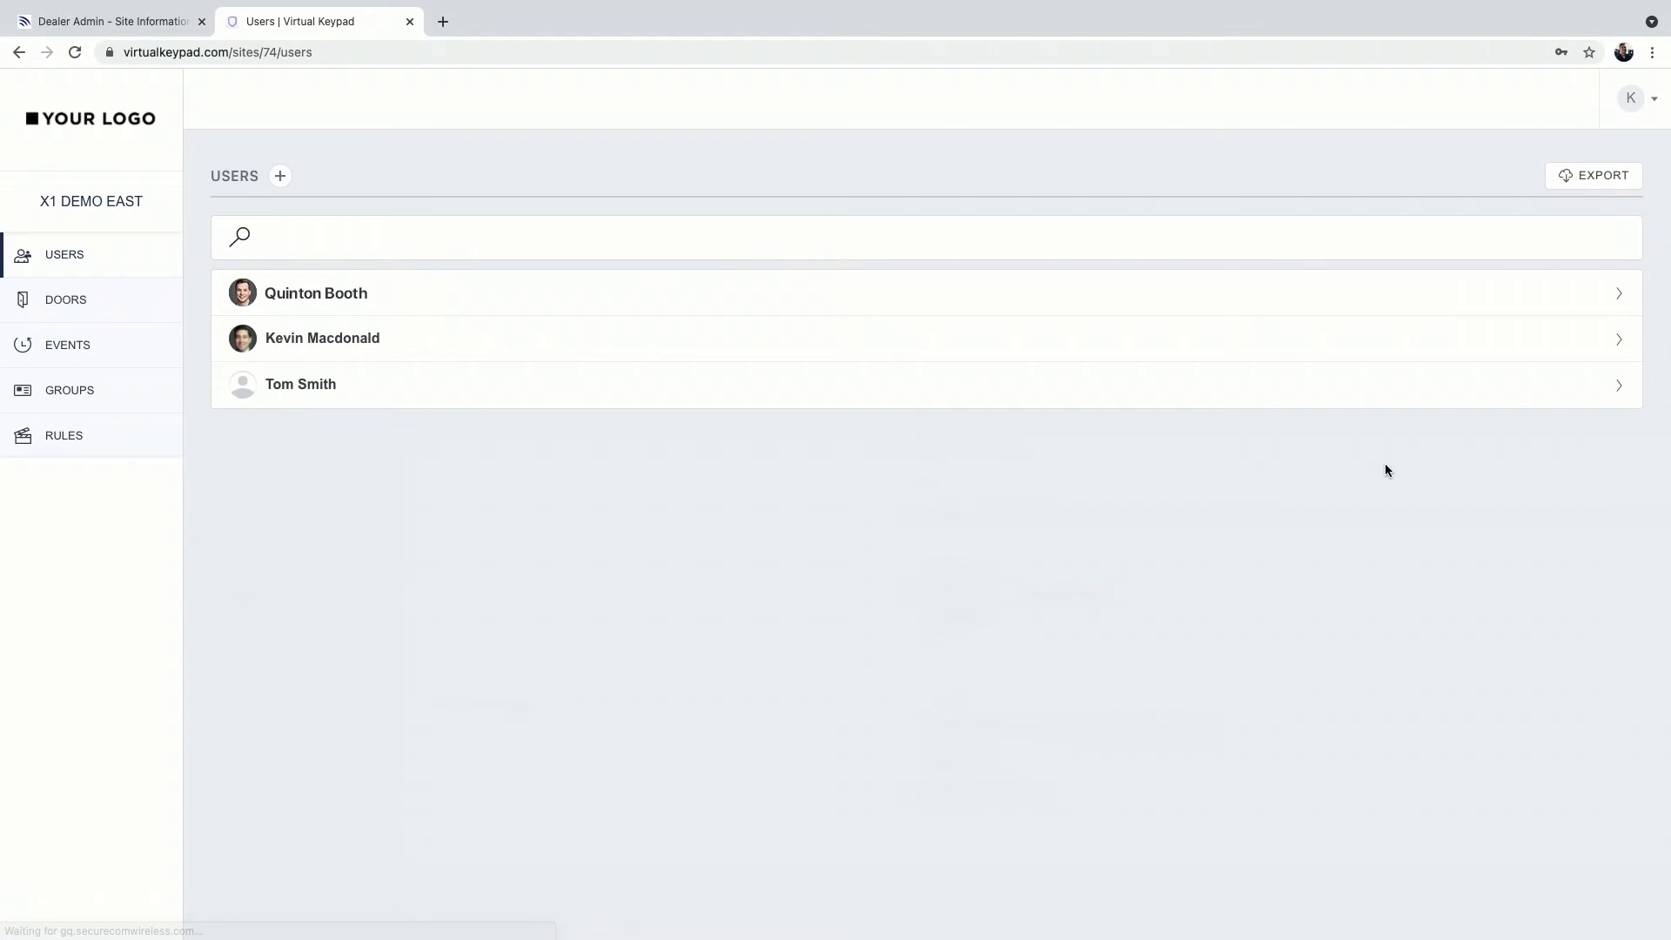
Create a new rule titled Misc. triggered when any user is granted access at Side Door.
left_click(79, 435)
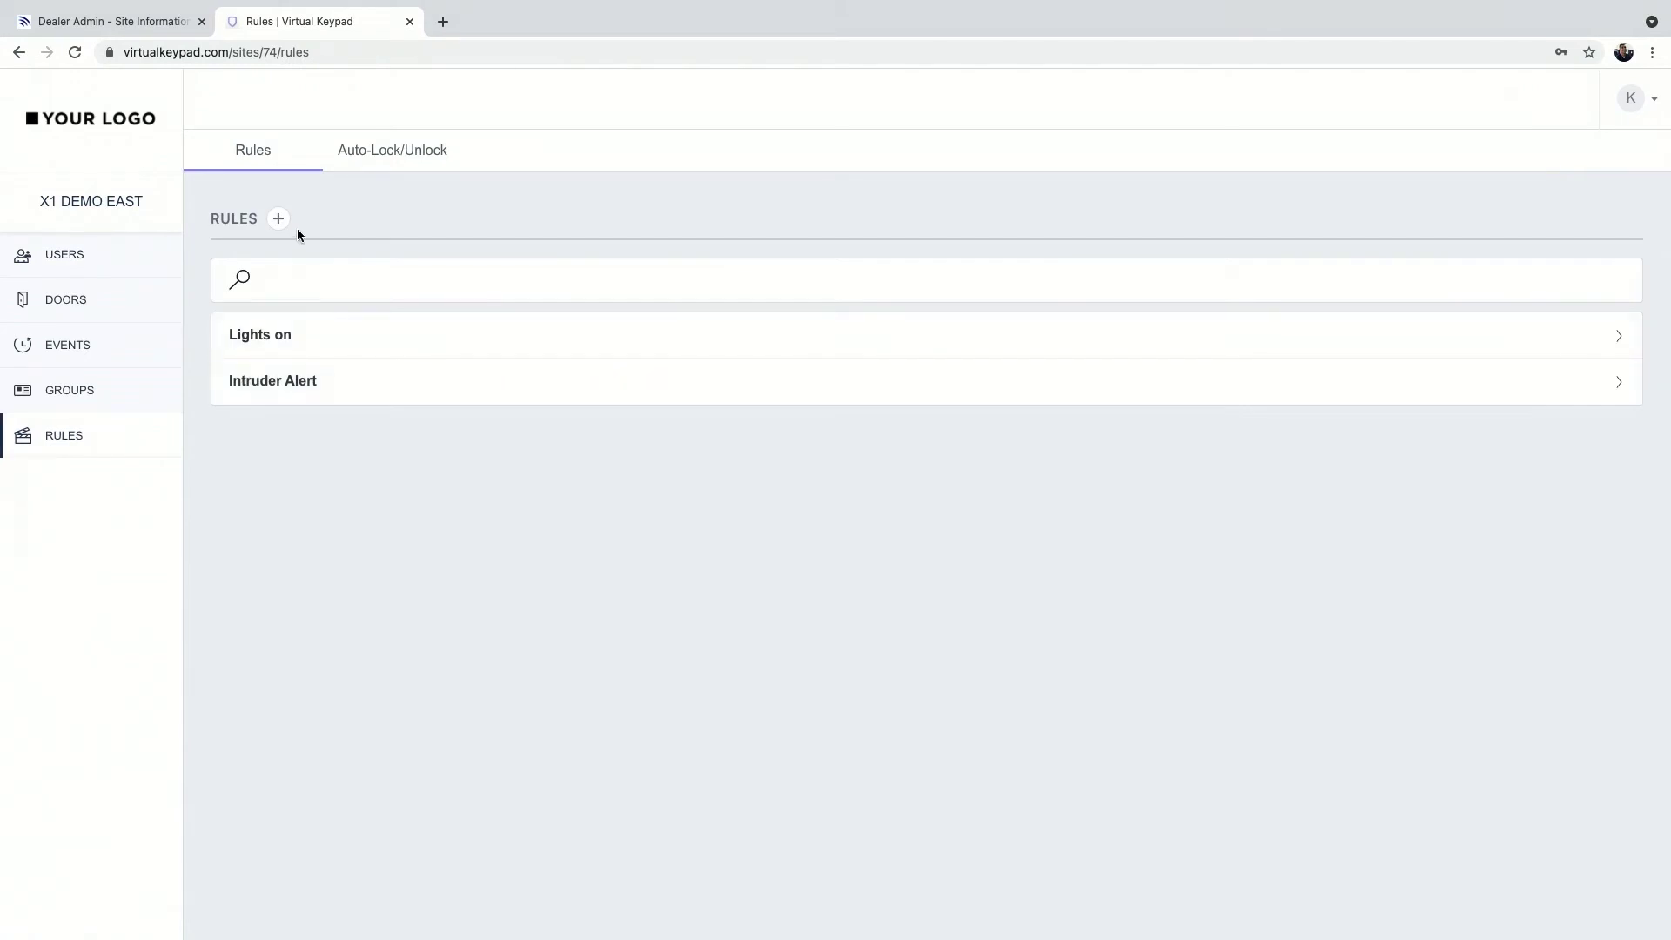
left_click(277, 218)
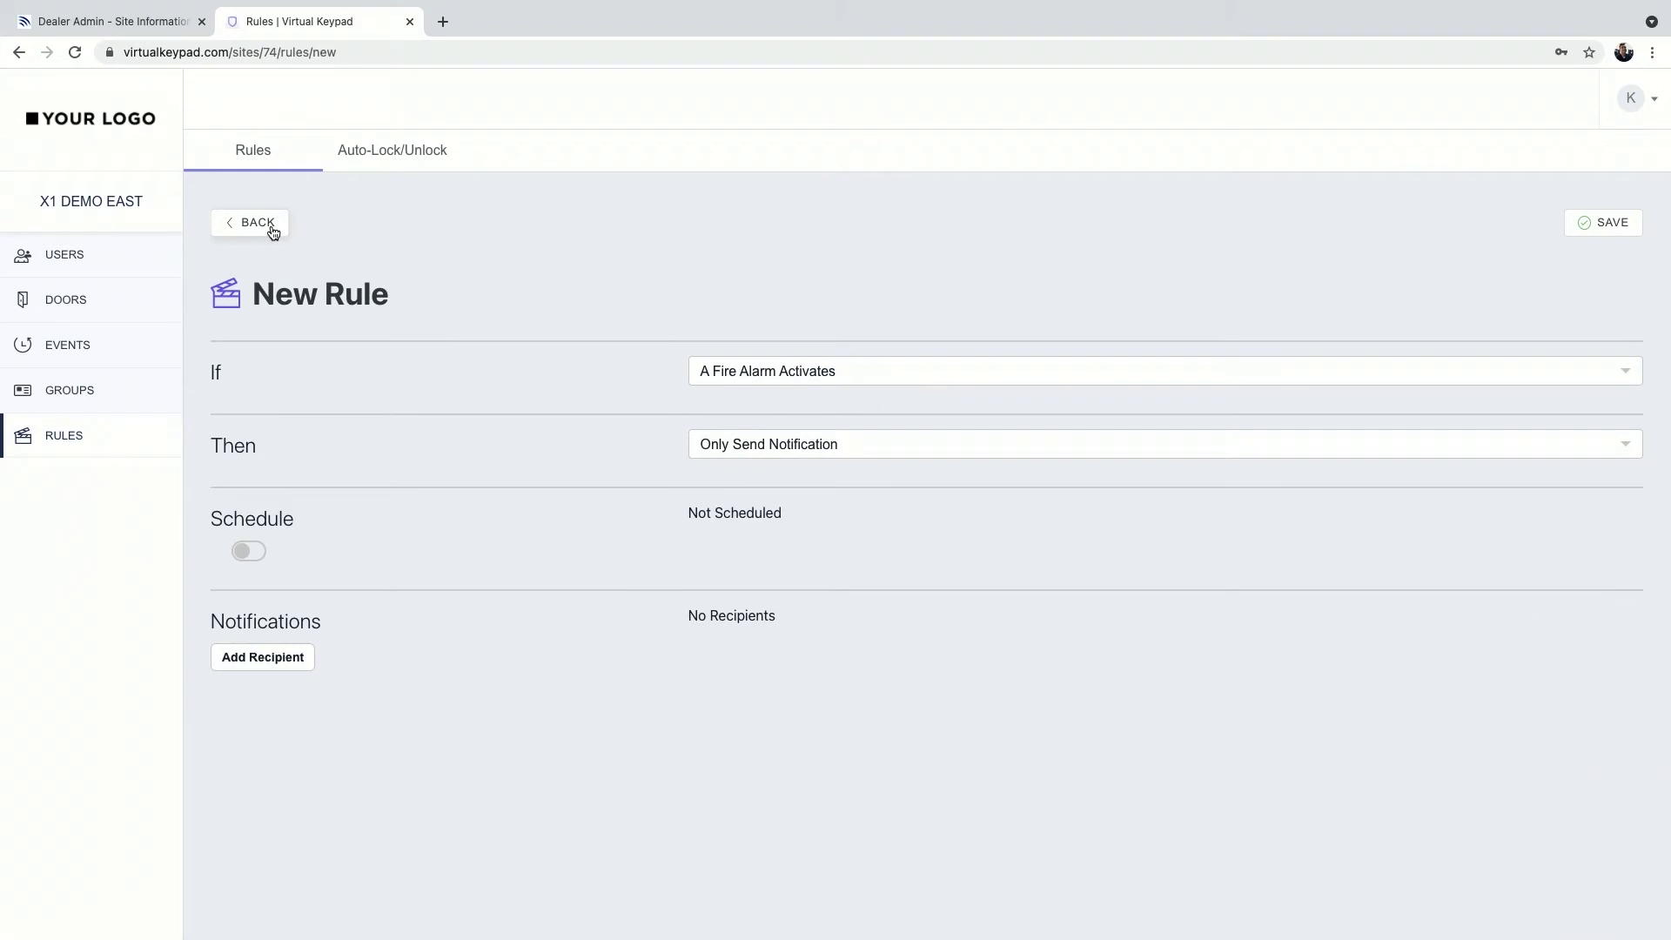
left_click(310, 306)
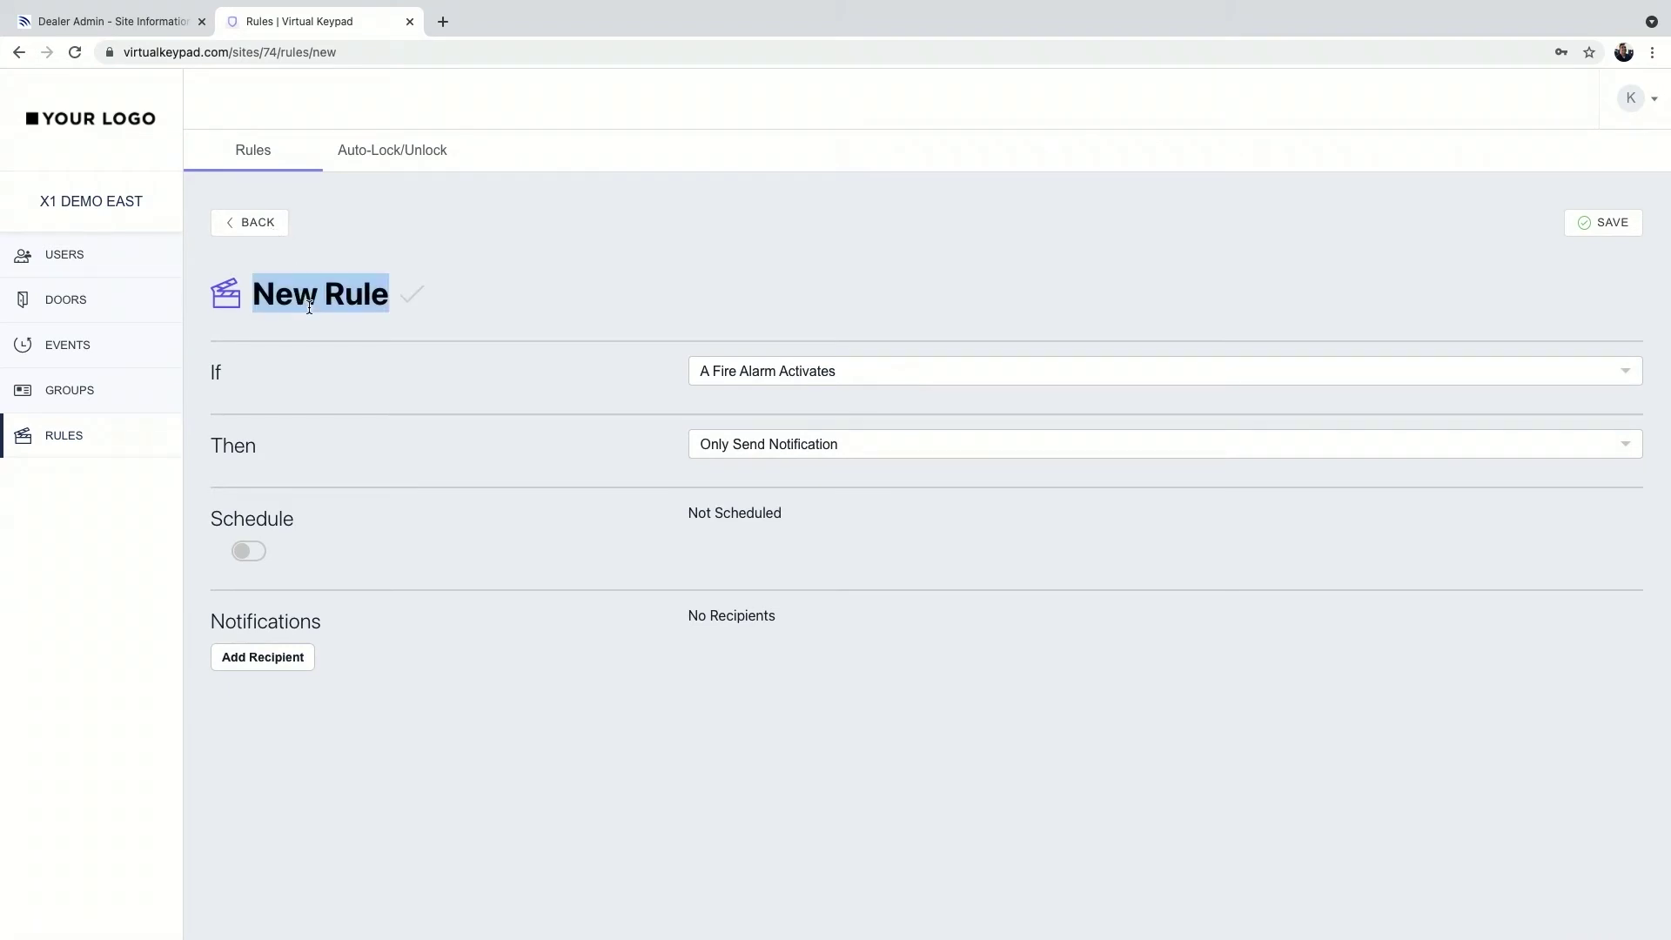
type("Misc.")
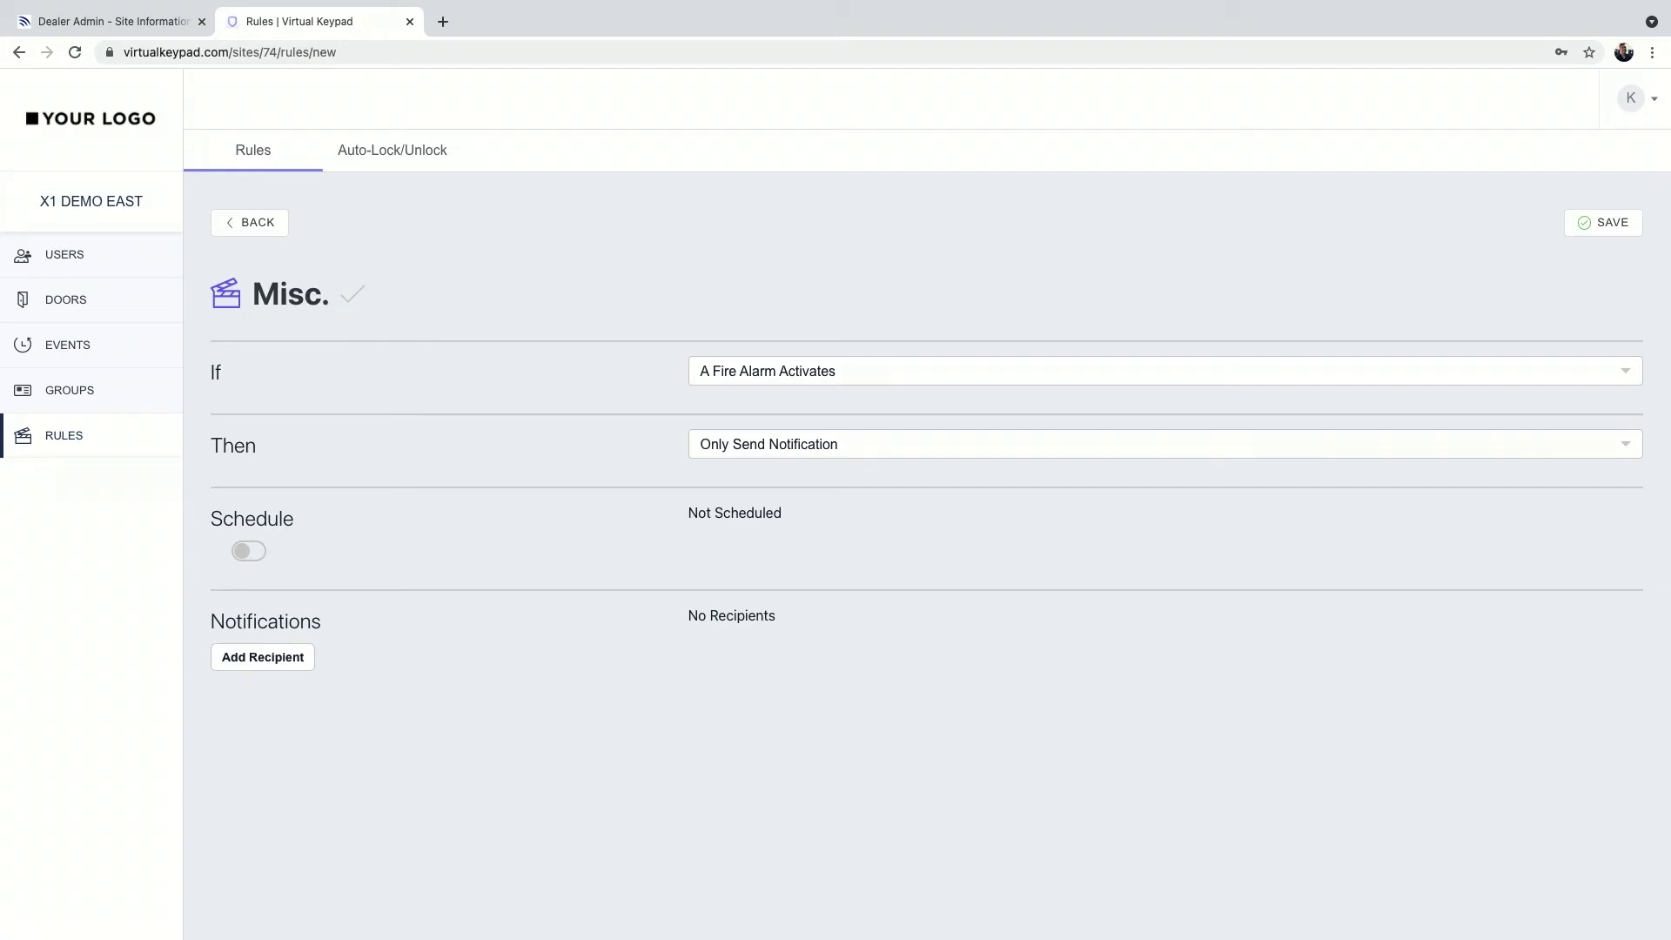
left_click(758, 378)
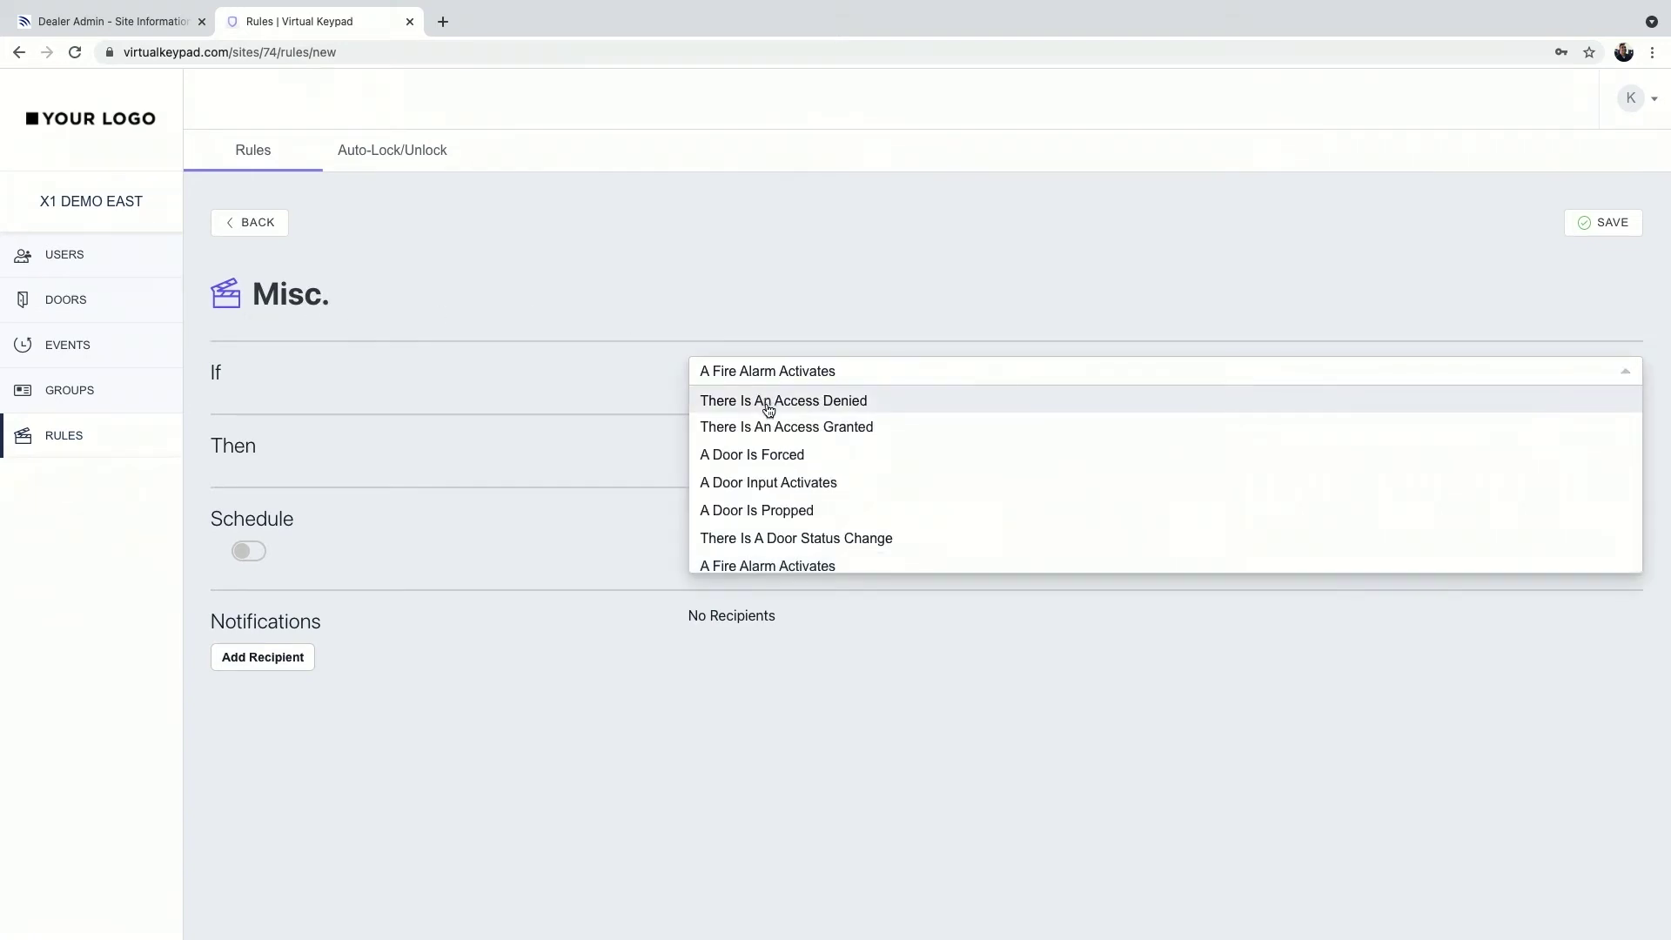
left_click(769, 427)
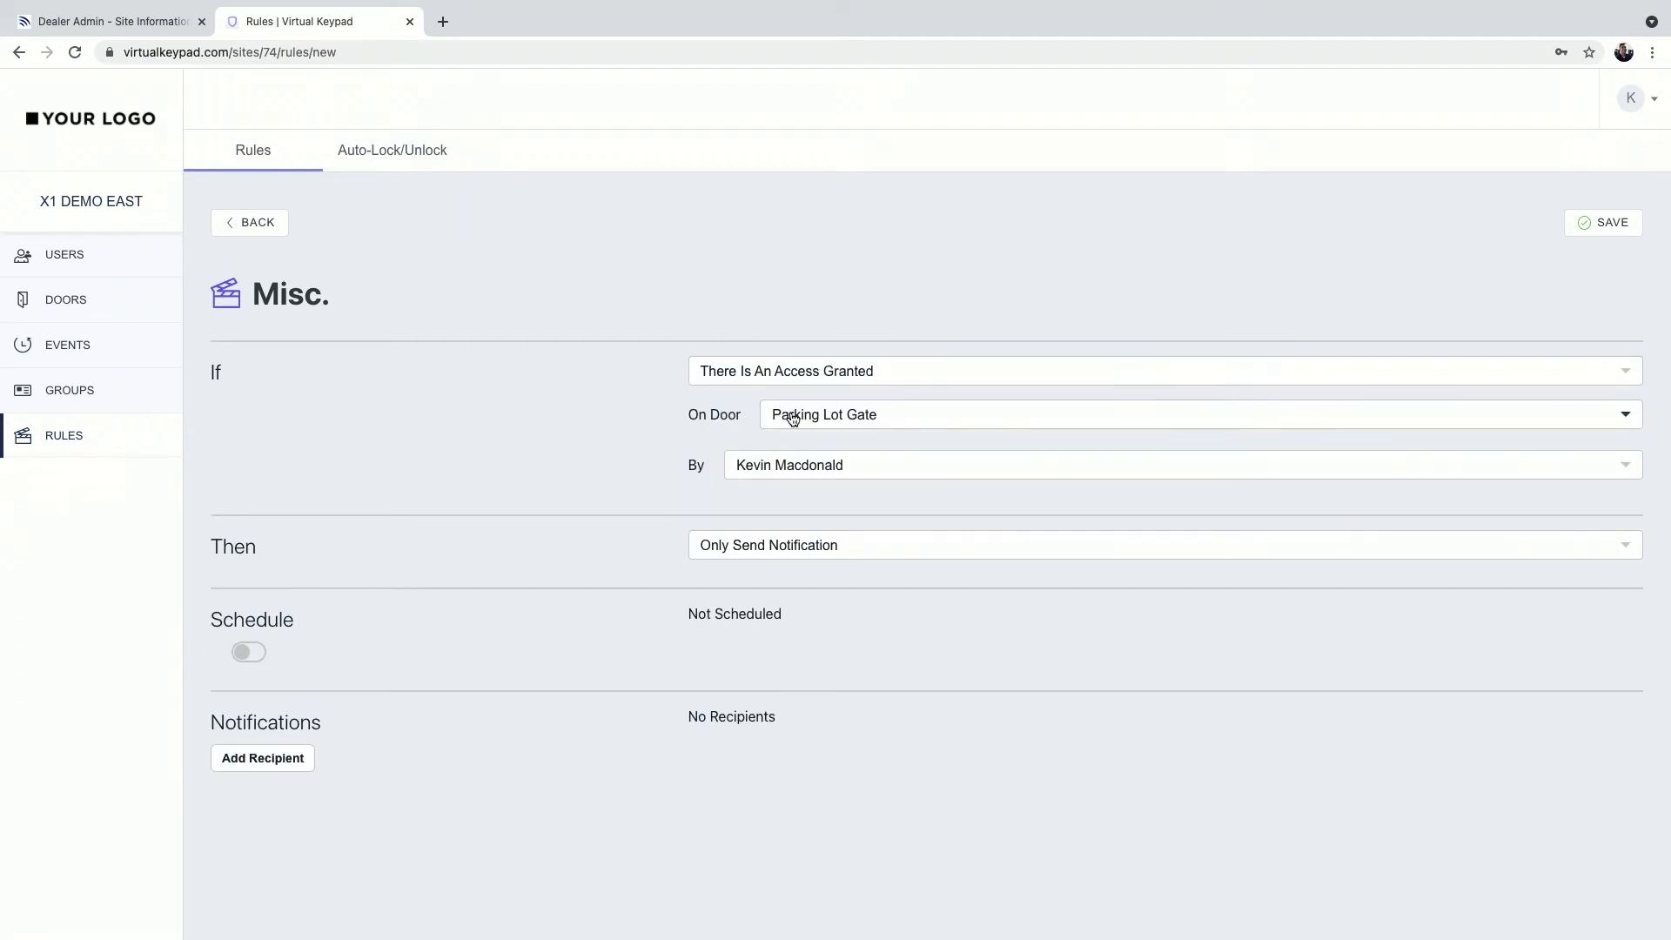
left_click(793, 418)
left_click(806, 470)
left_click(808, 472)
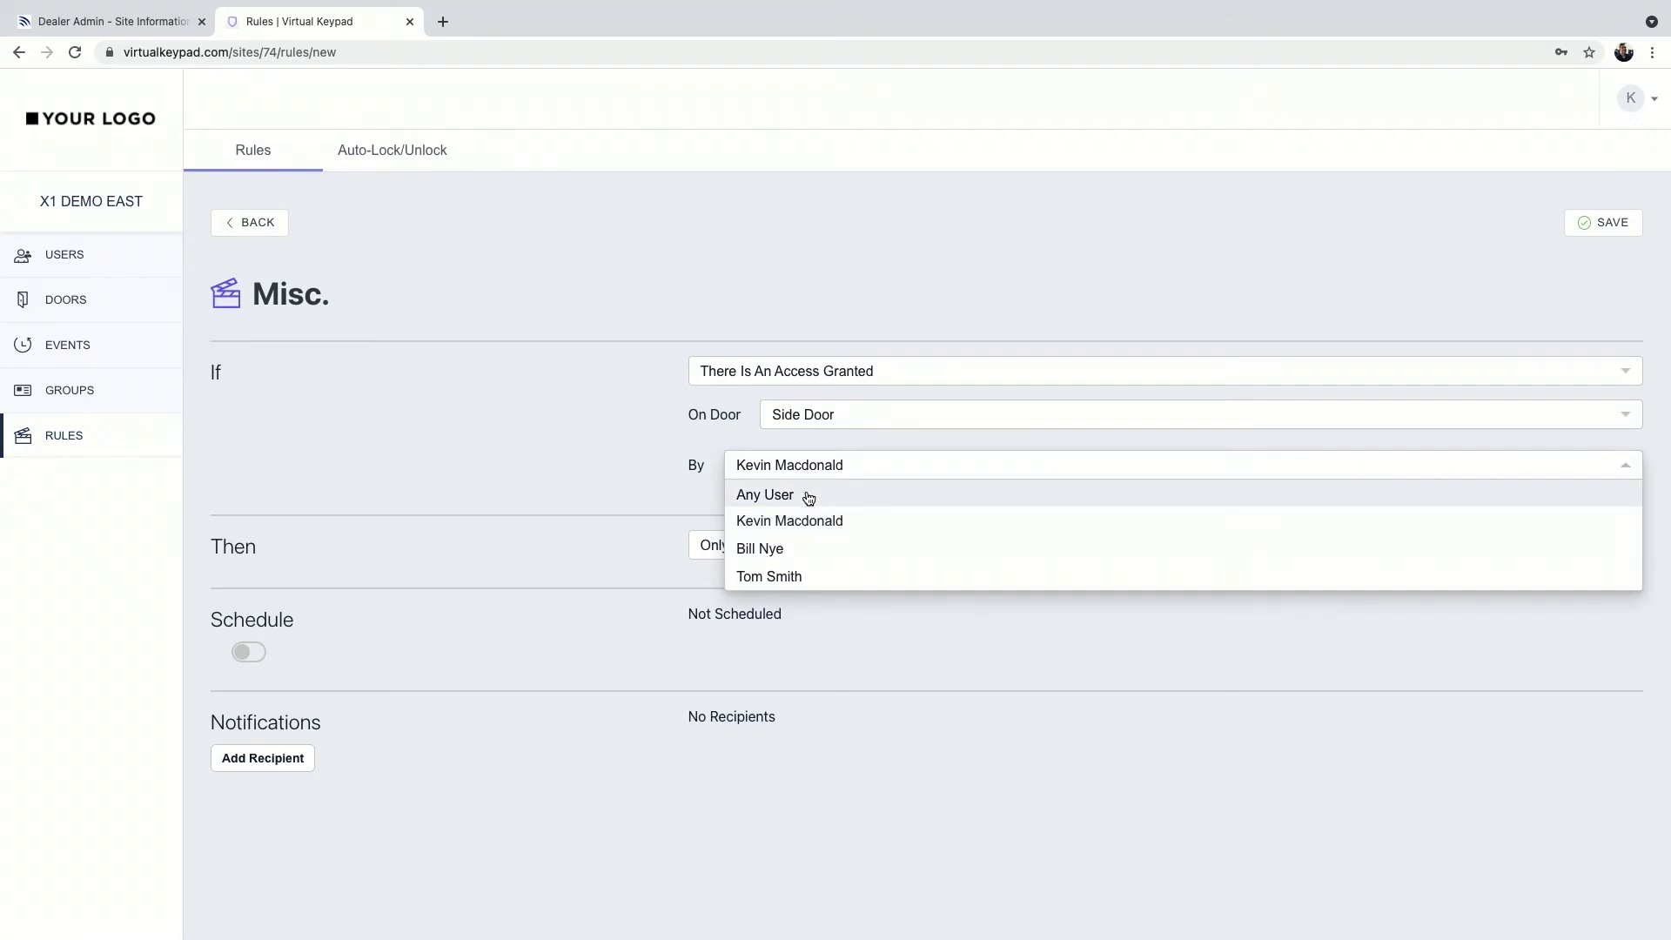
left_click(808, 495)
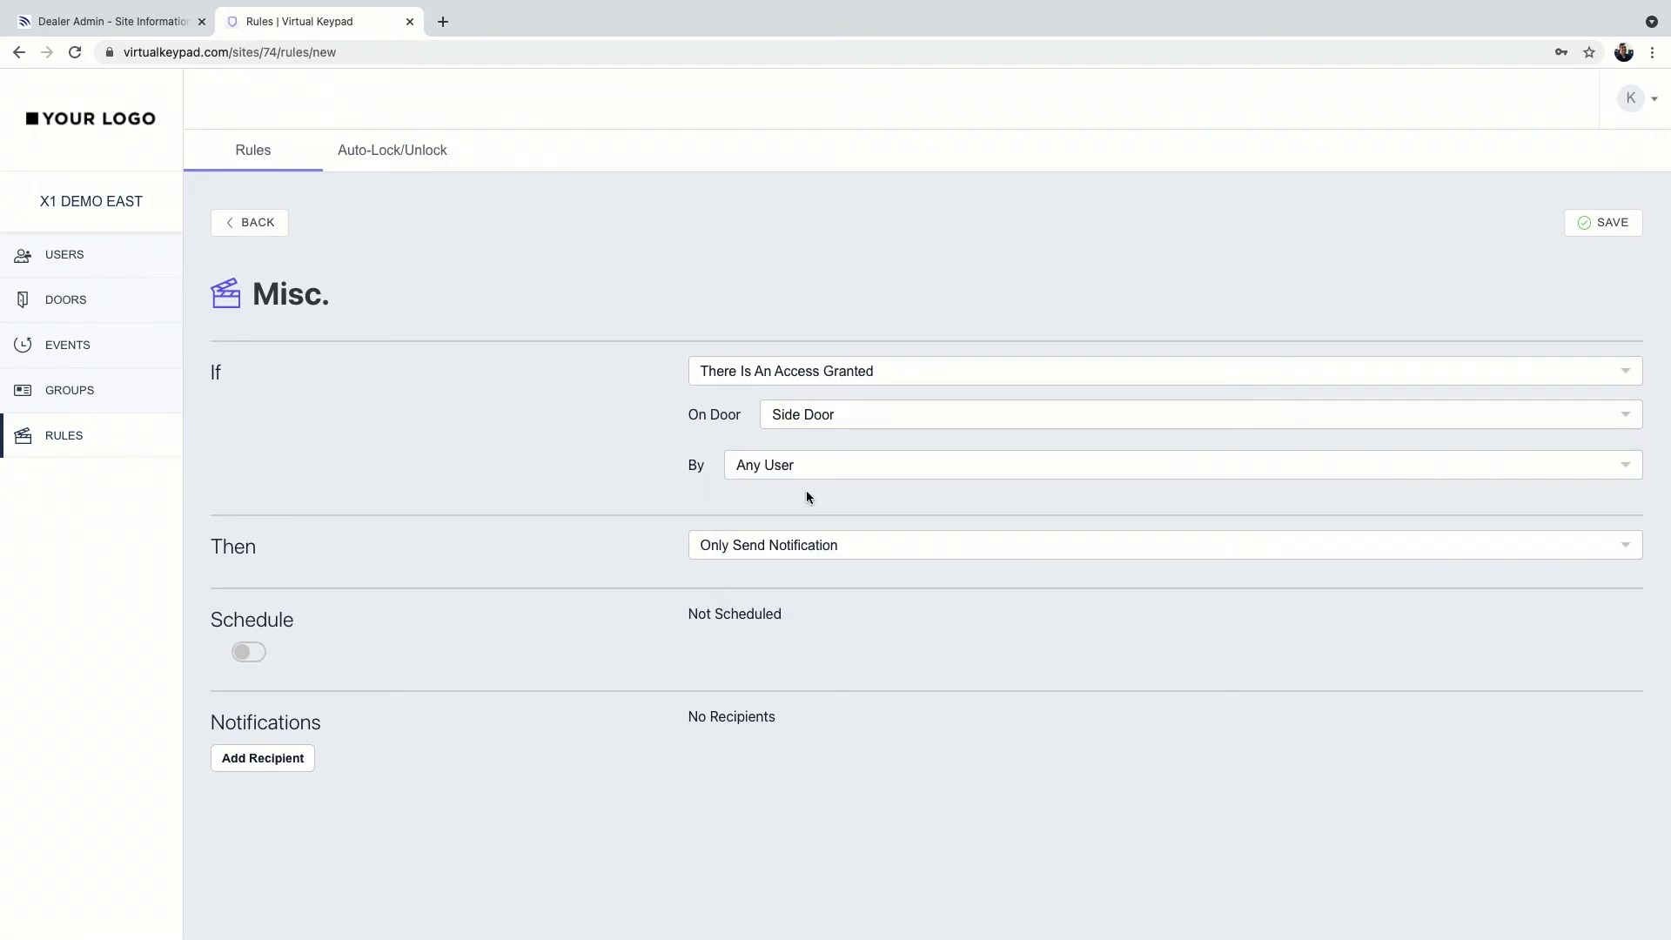
Make the rule turn on Hallway Light and enable its 8 AM–5 PM schedule.
left_click(750, 546)
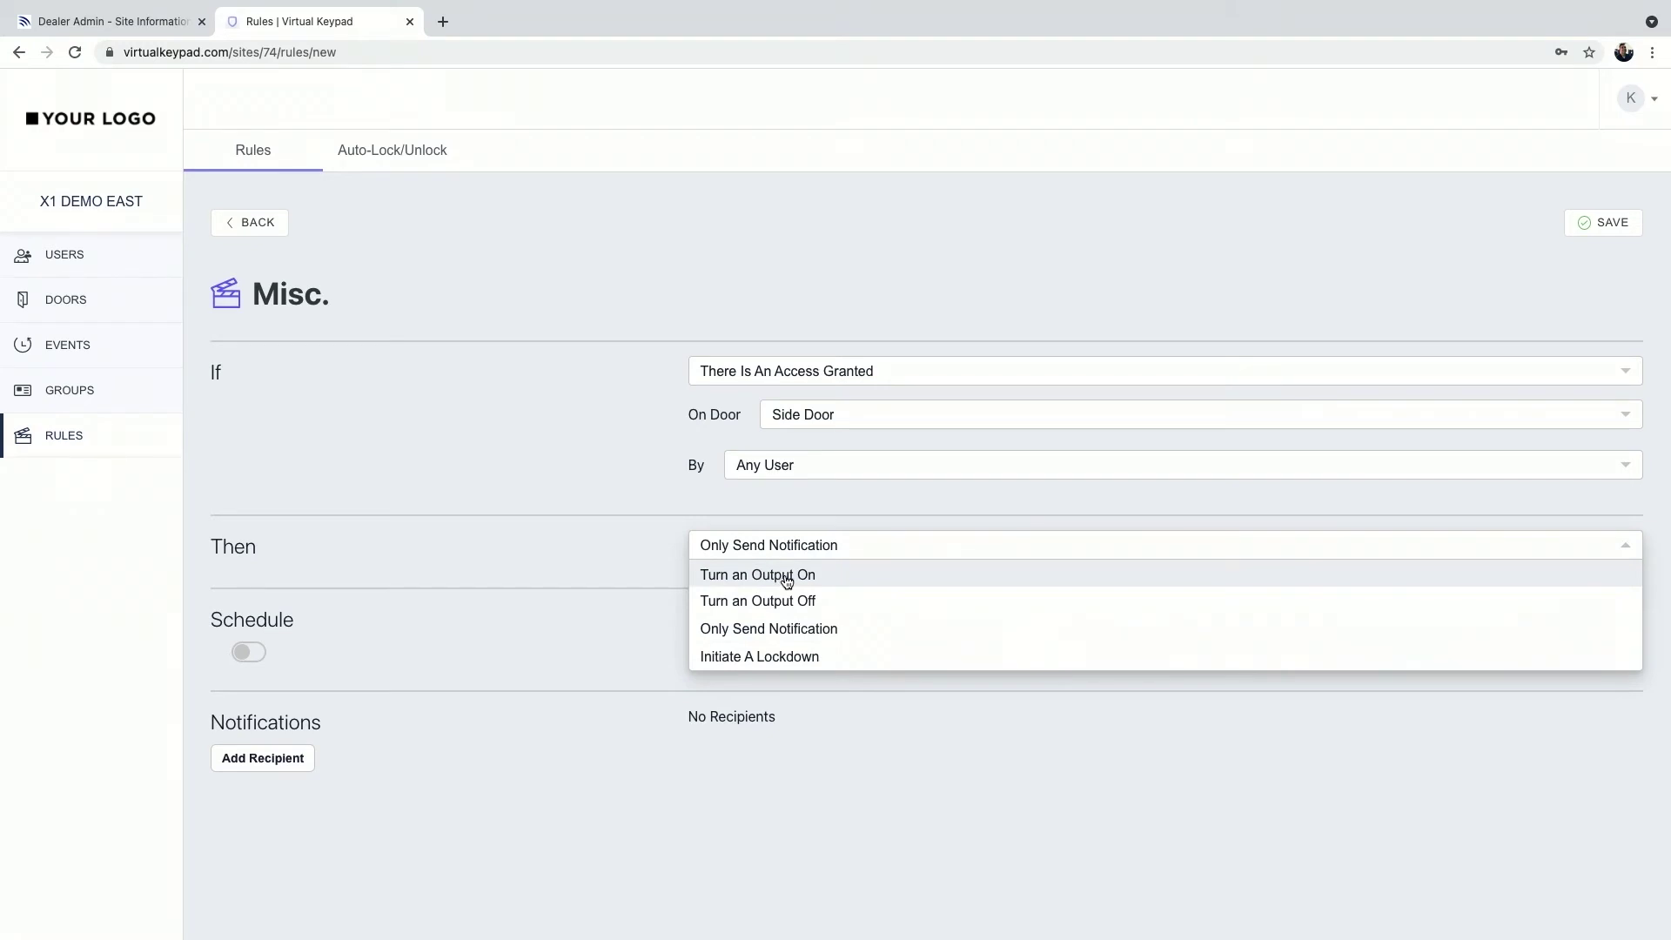
left_click(787, 581)
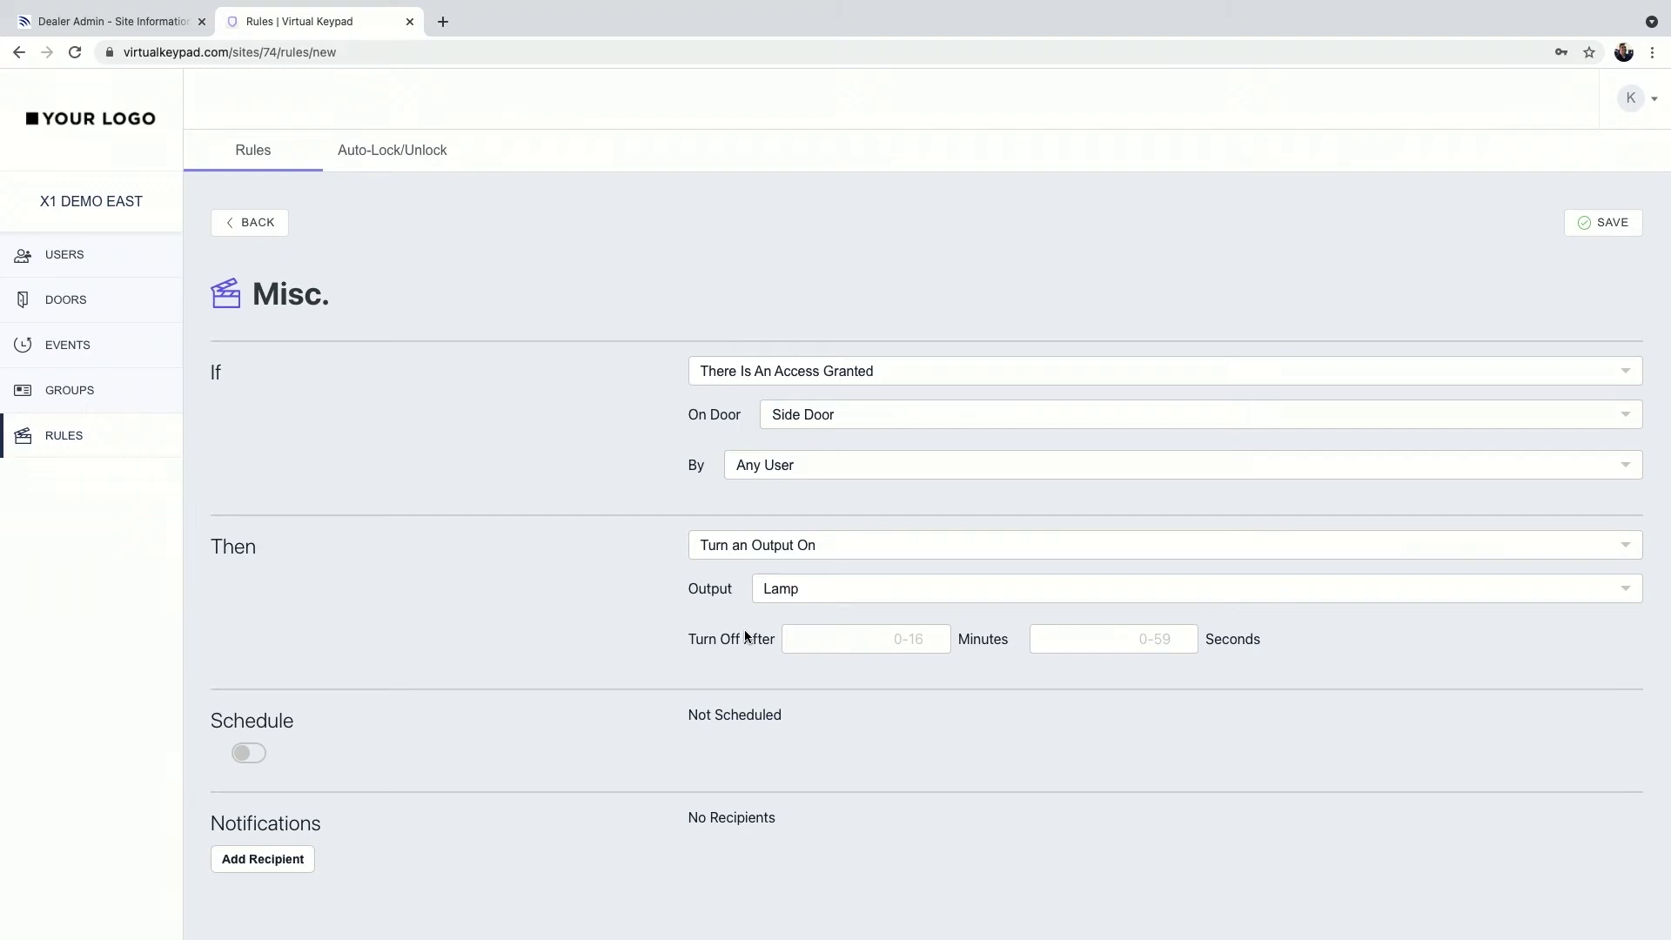
left_click(794, 590)
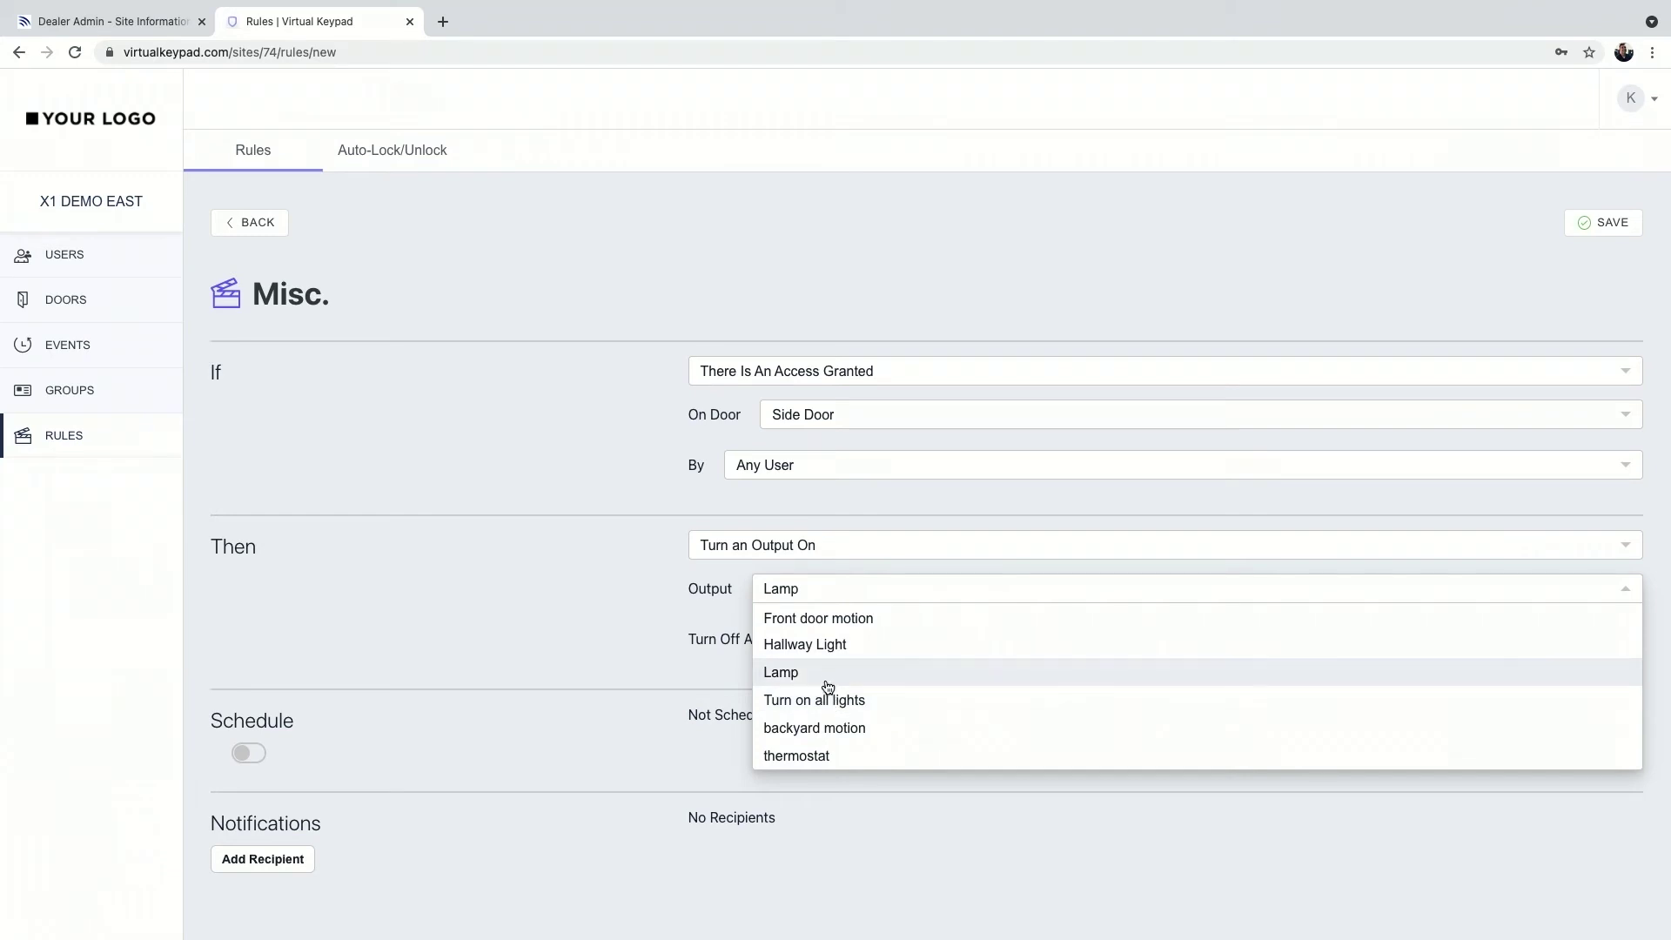
left_click(818, 645)
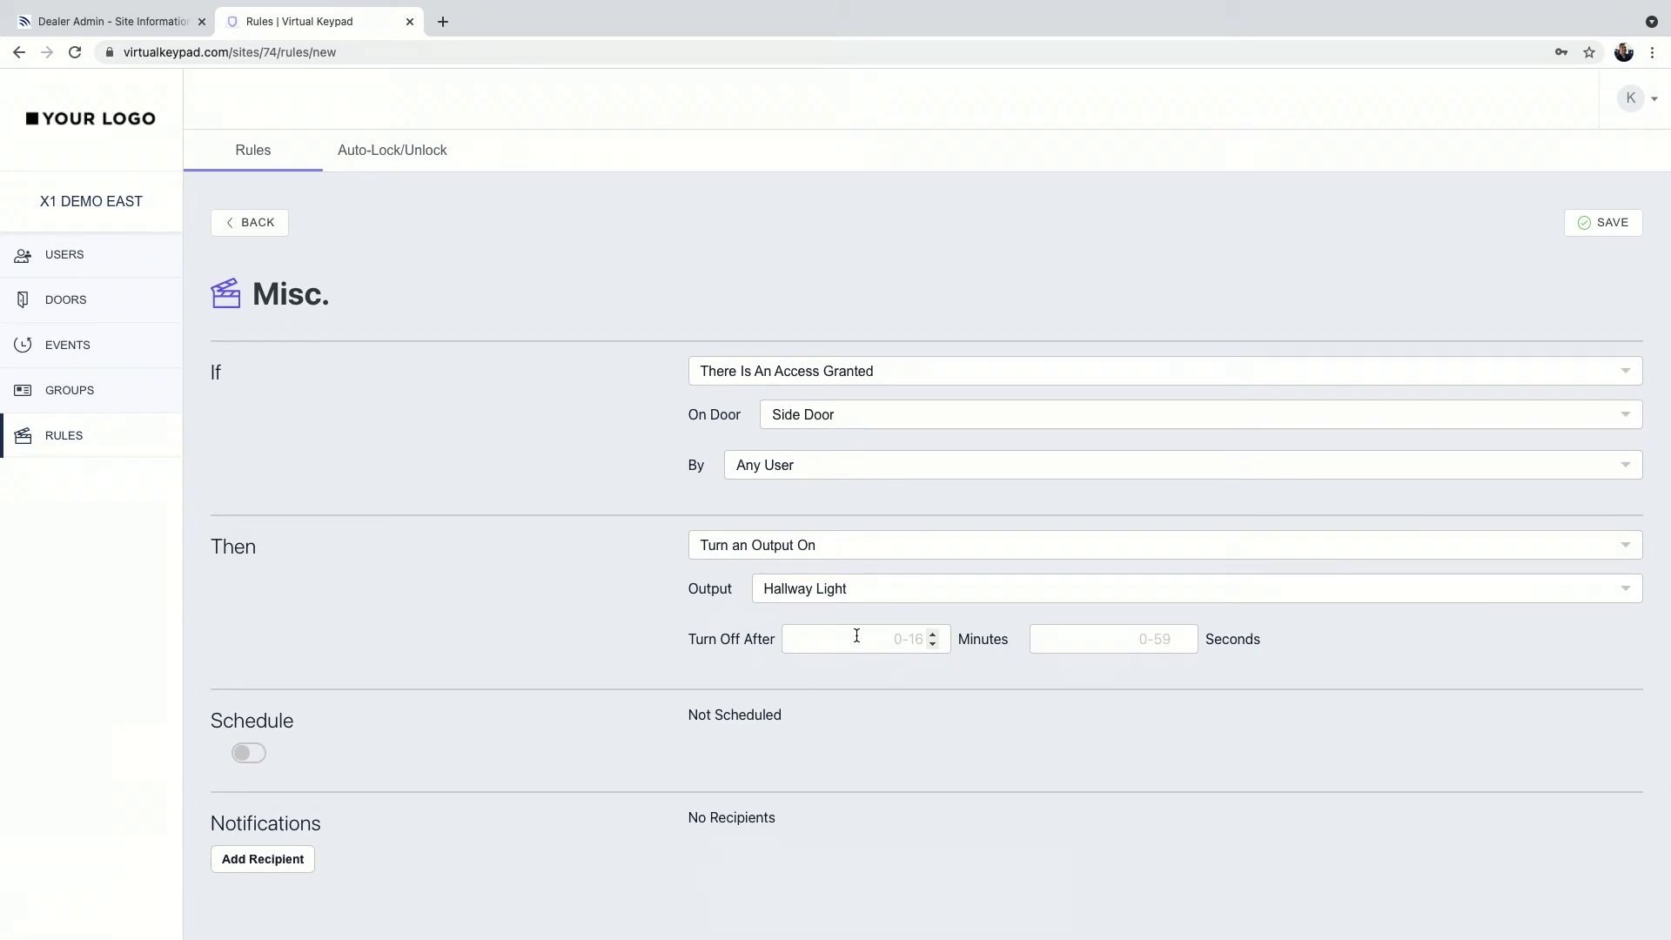
left_click(862, 639)
type("16")
key("BackSpace")
key("BackSpace")
left_click(248, 753)
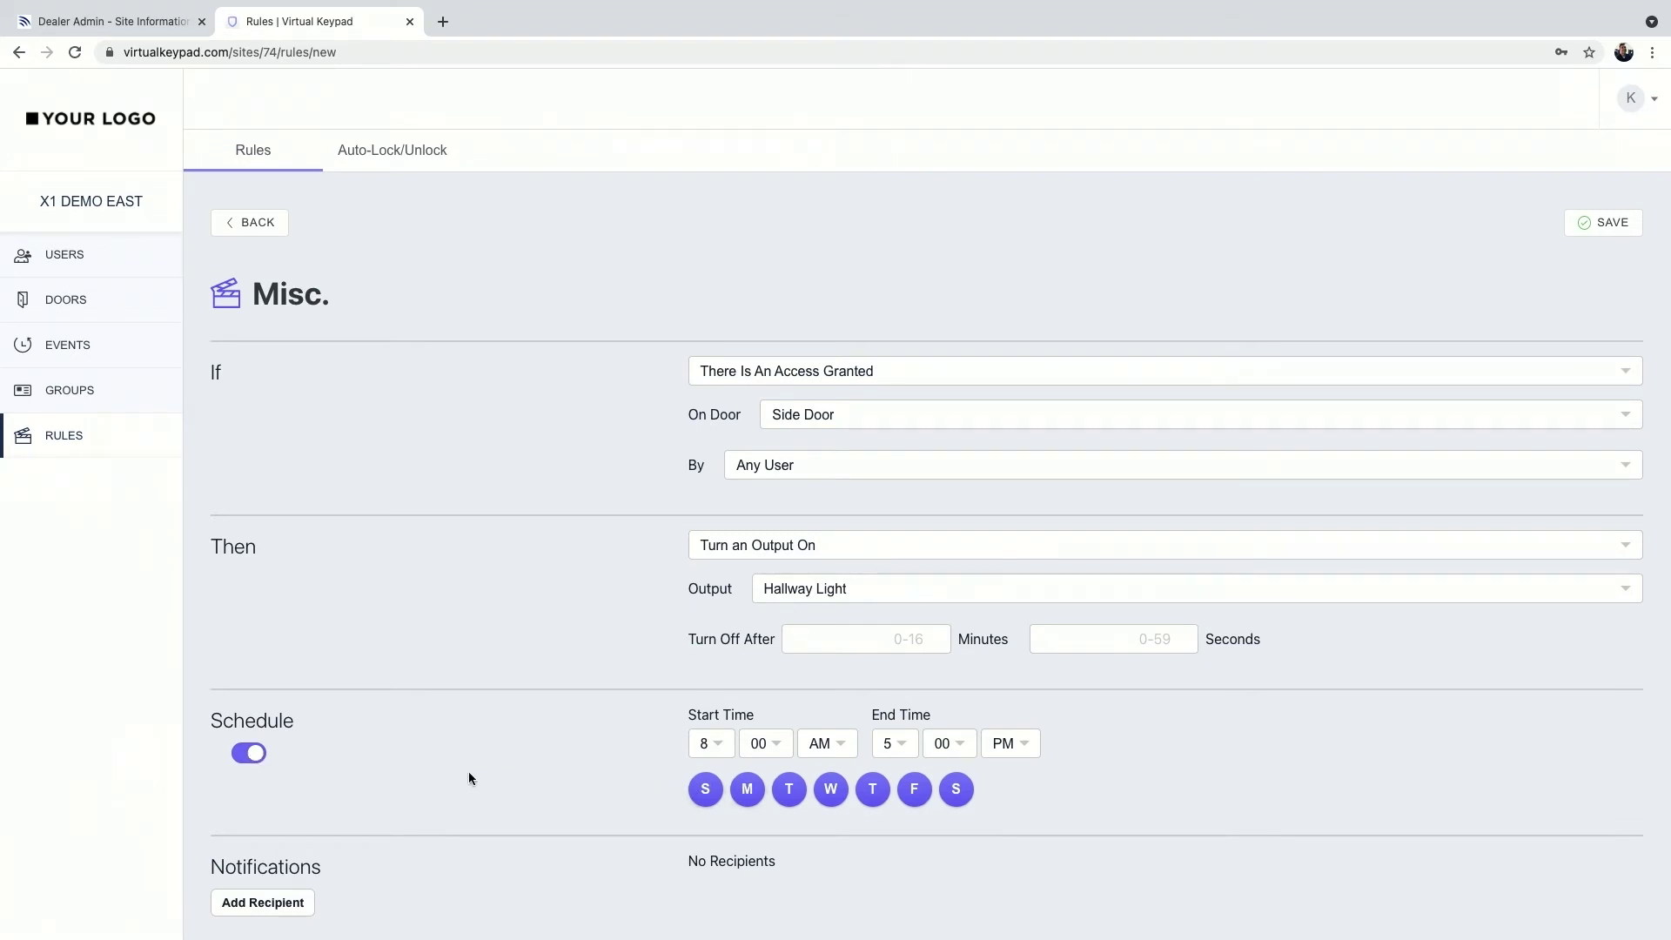
Switch the rule's schedule off and change its trigger to a door being propped.
left_click(247, 751)
scroll(642, 764, "down", 1)
scroll(642, 764, "down", 1)
scroll(642, 764, "up", 1)
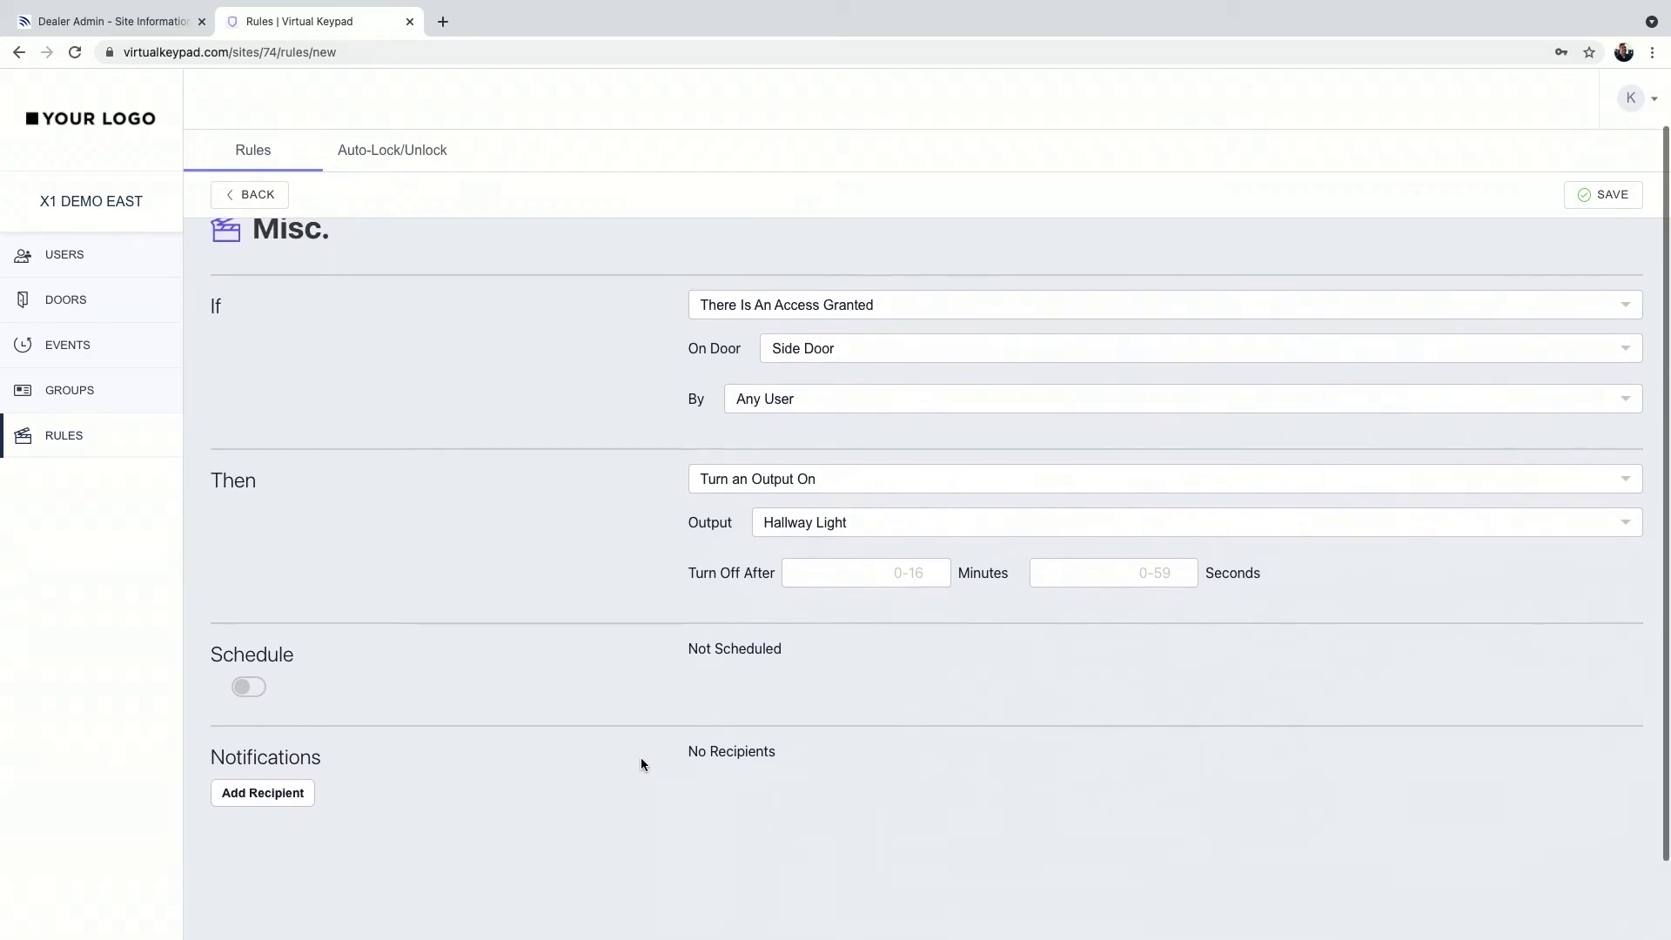
left_click(823, 308)
left_click(821, 440)
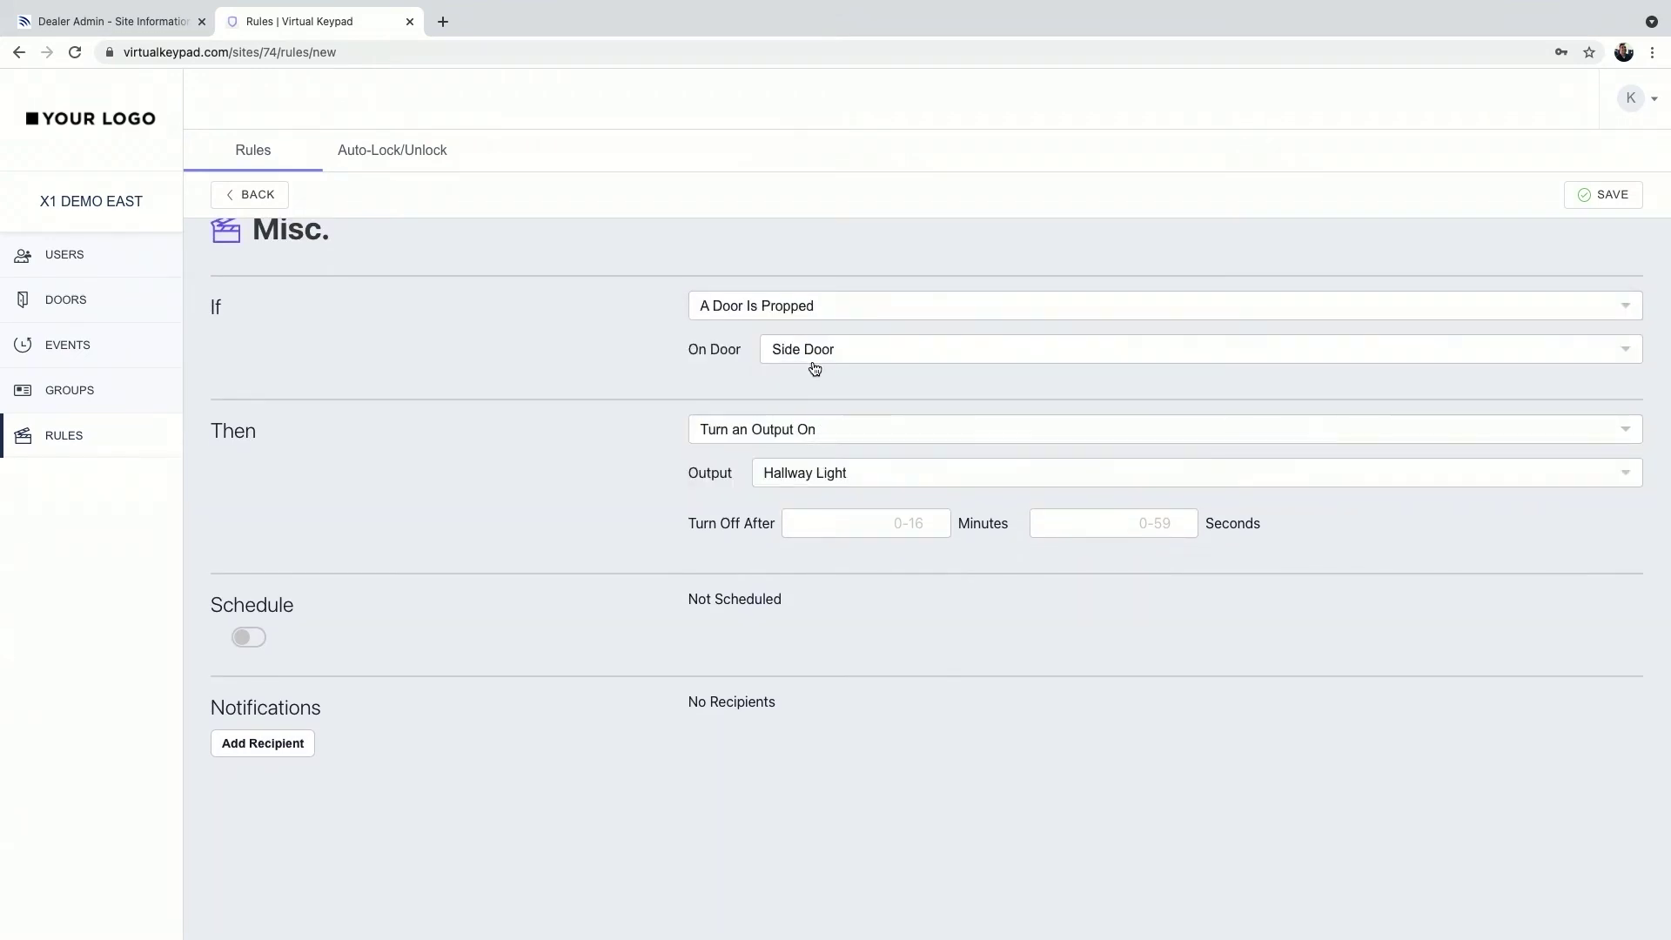
Make the rule only send a notification, scheduled 8:00 AM–5:00 PM except Sunday.
left_click(816, 441)
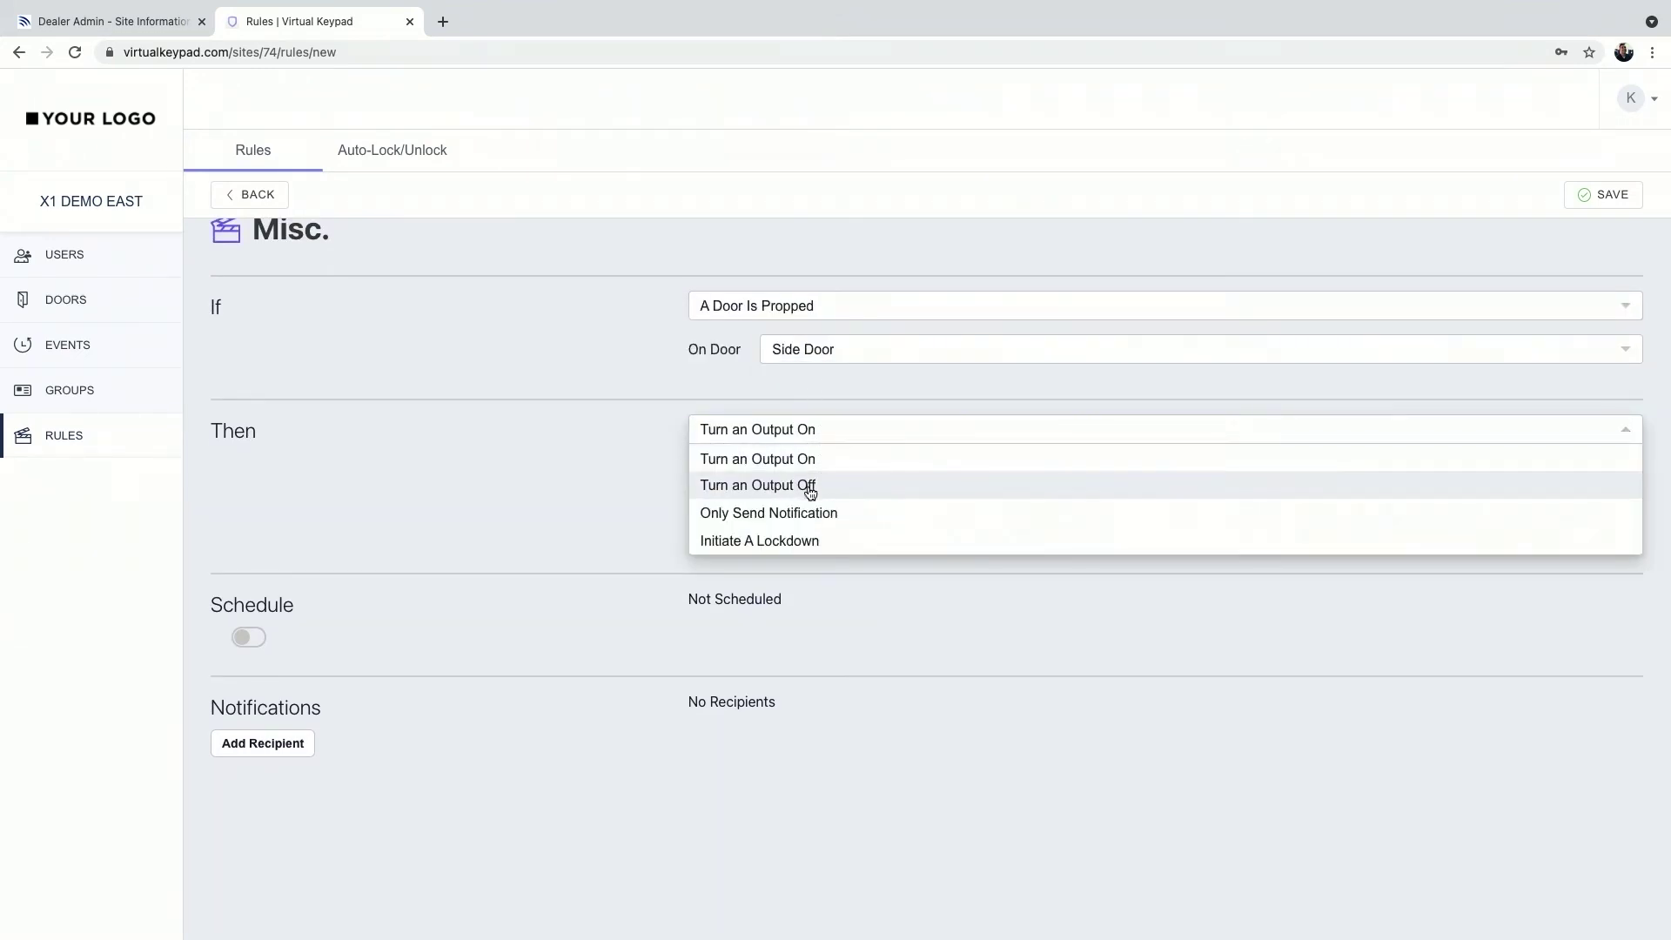
left_click(812, 513)
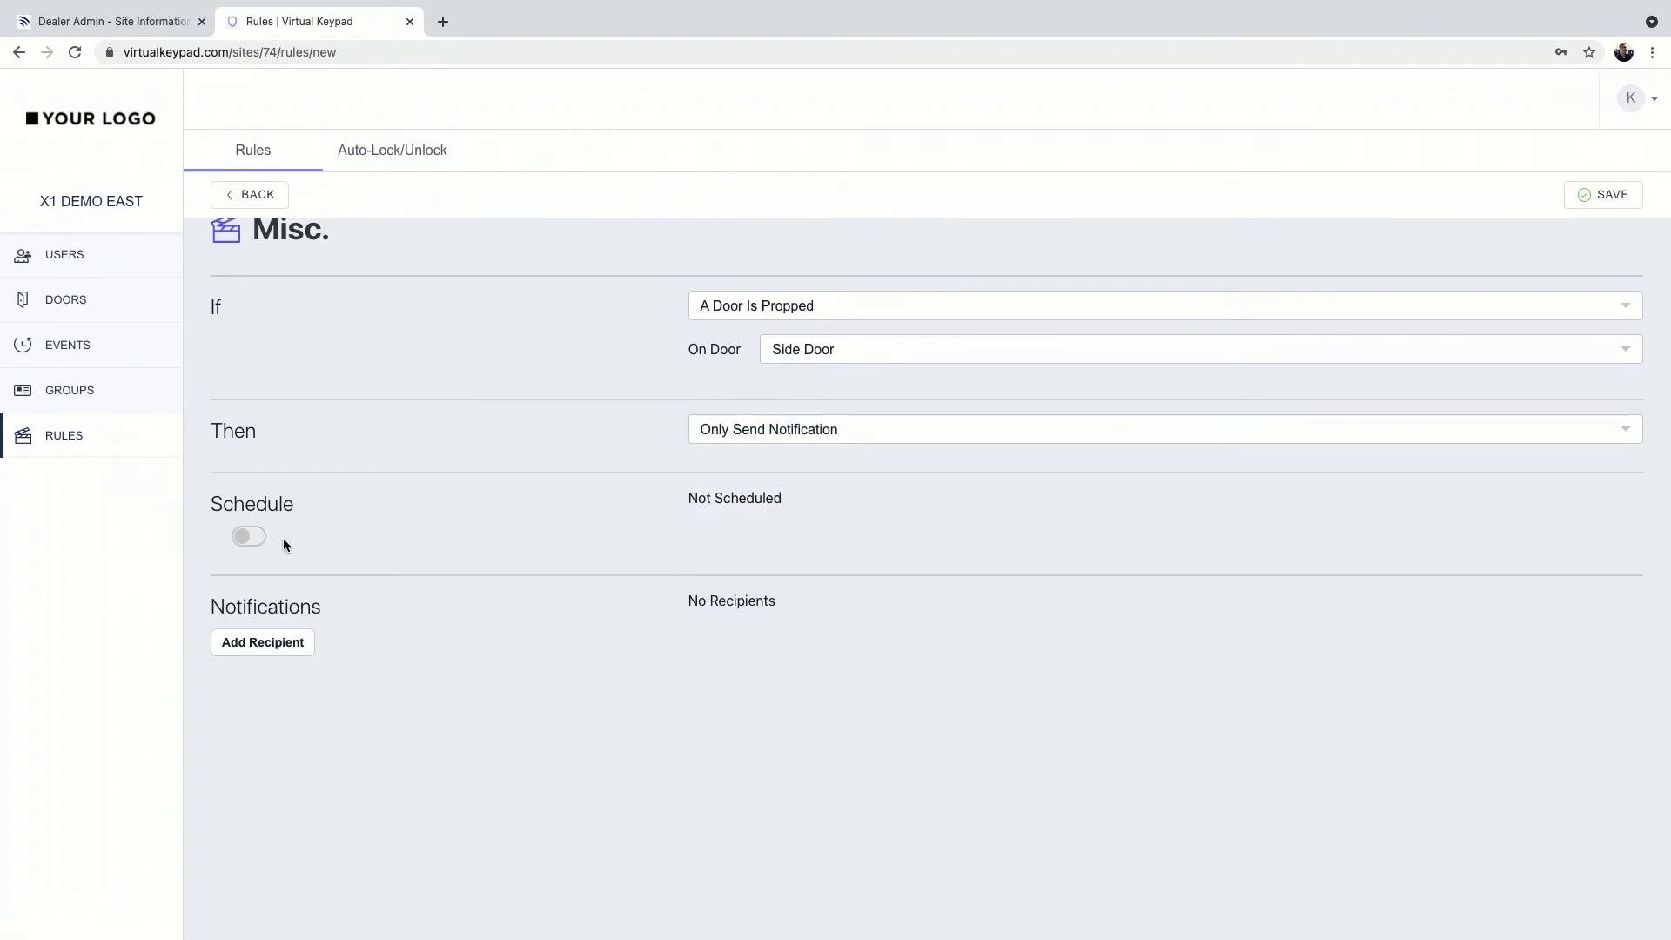
left_click(248, 536)
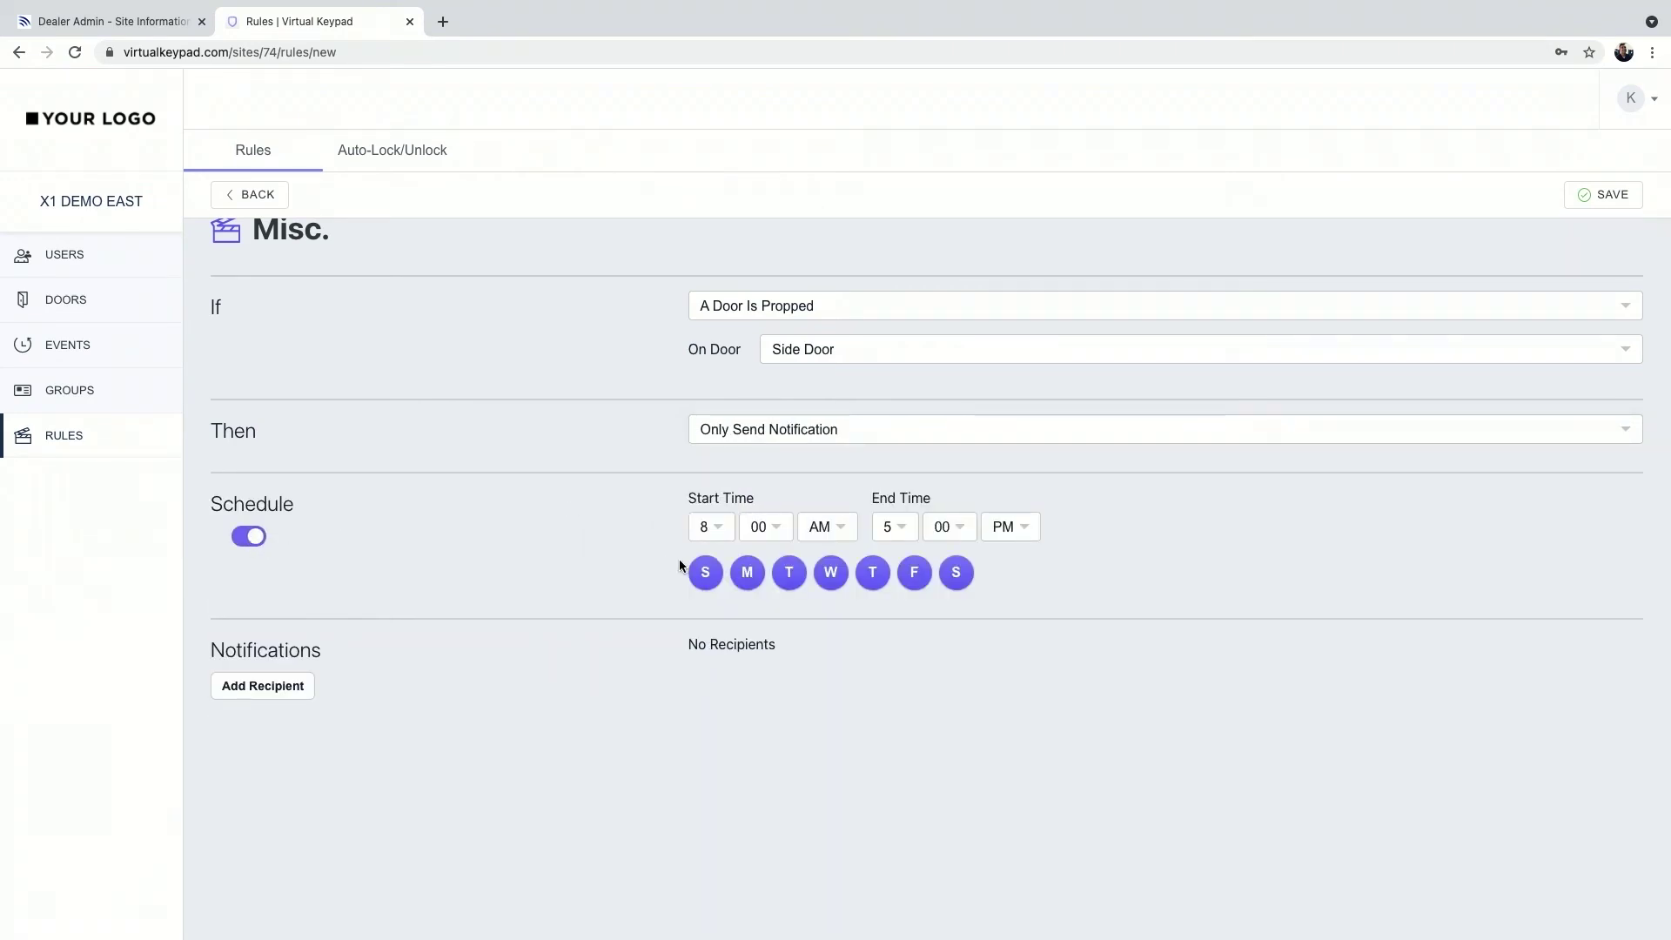
left_click(705, 572)
Add the second and third listed people as recipients: first by text and push, second by email.
left_click(275, 685)
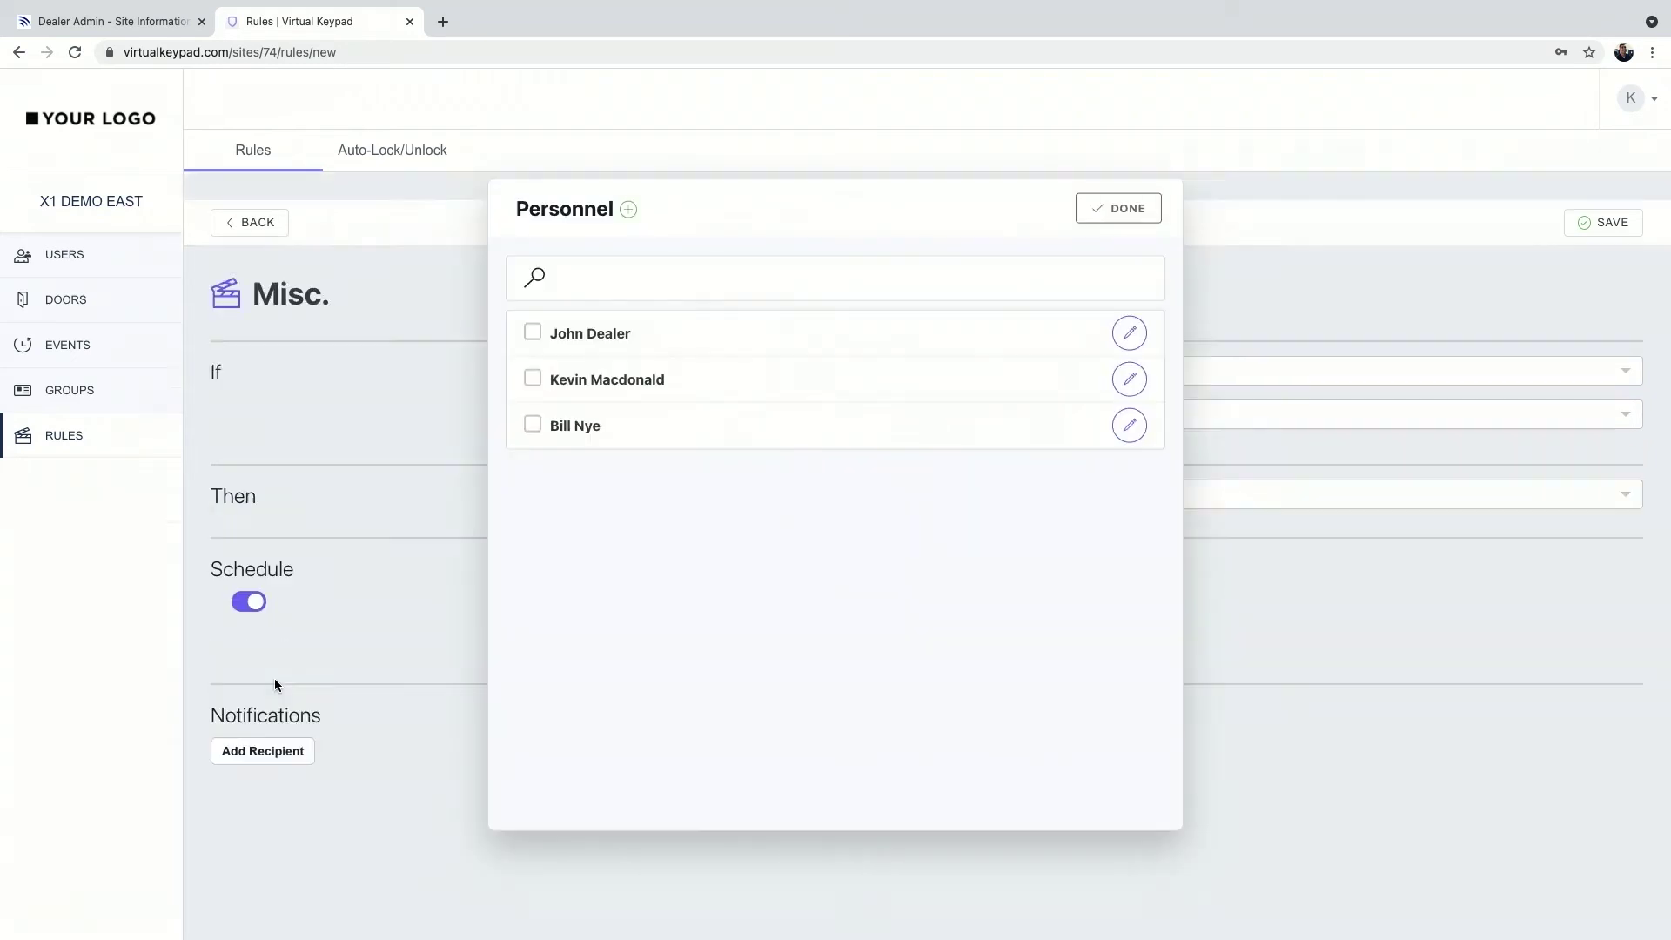
left_click(534, 381)
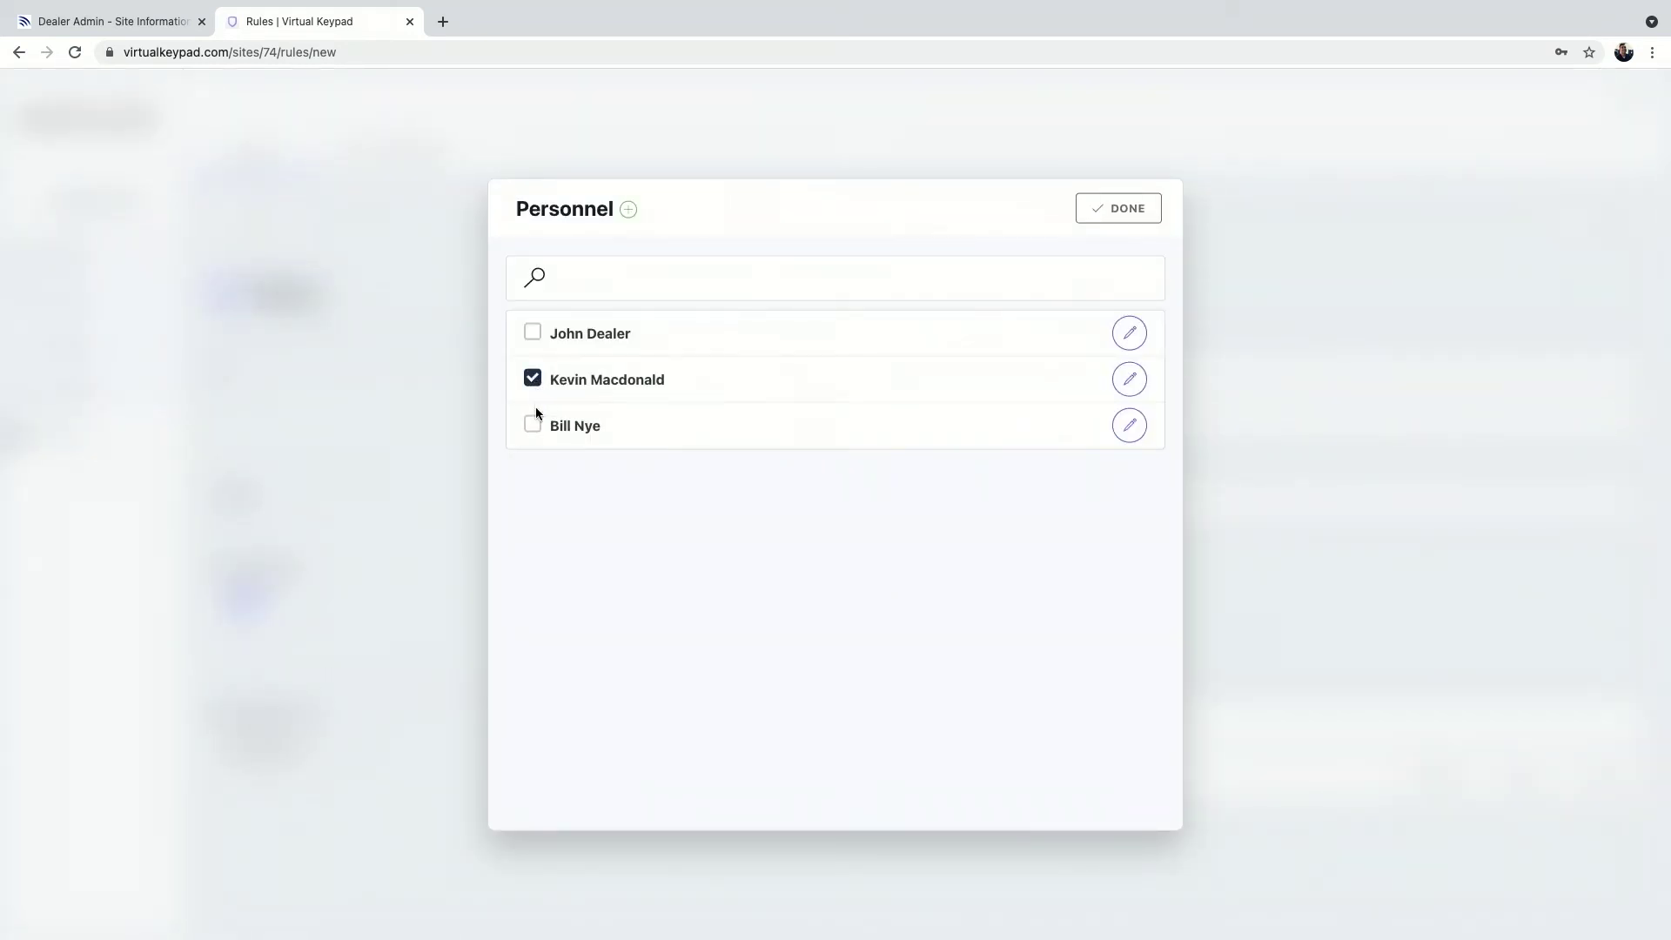
left_click(534, 426)
left_click(1119, 209)
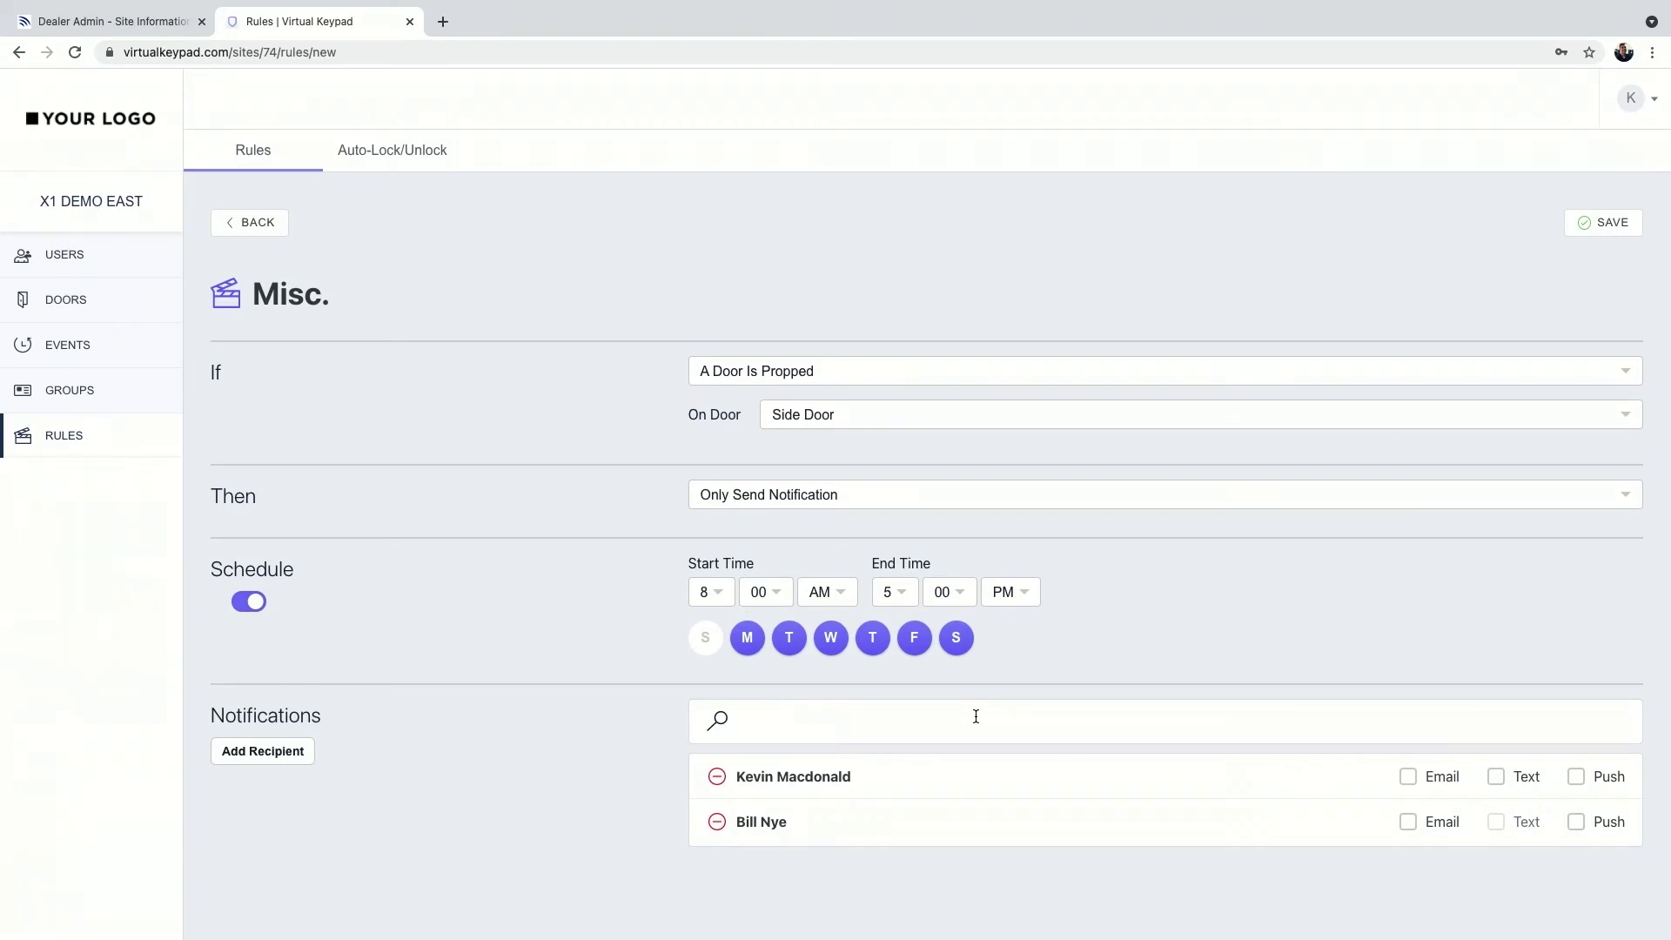
scroll(975, 715, "down", 1)
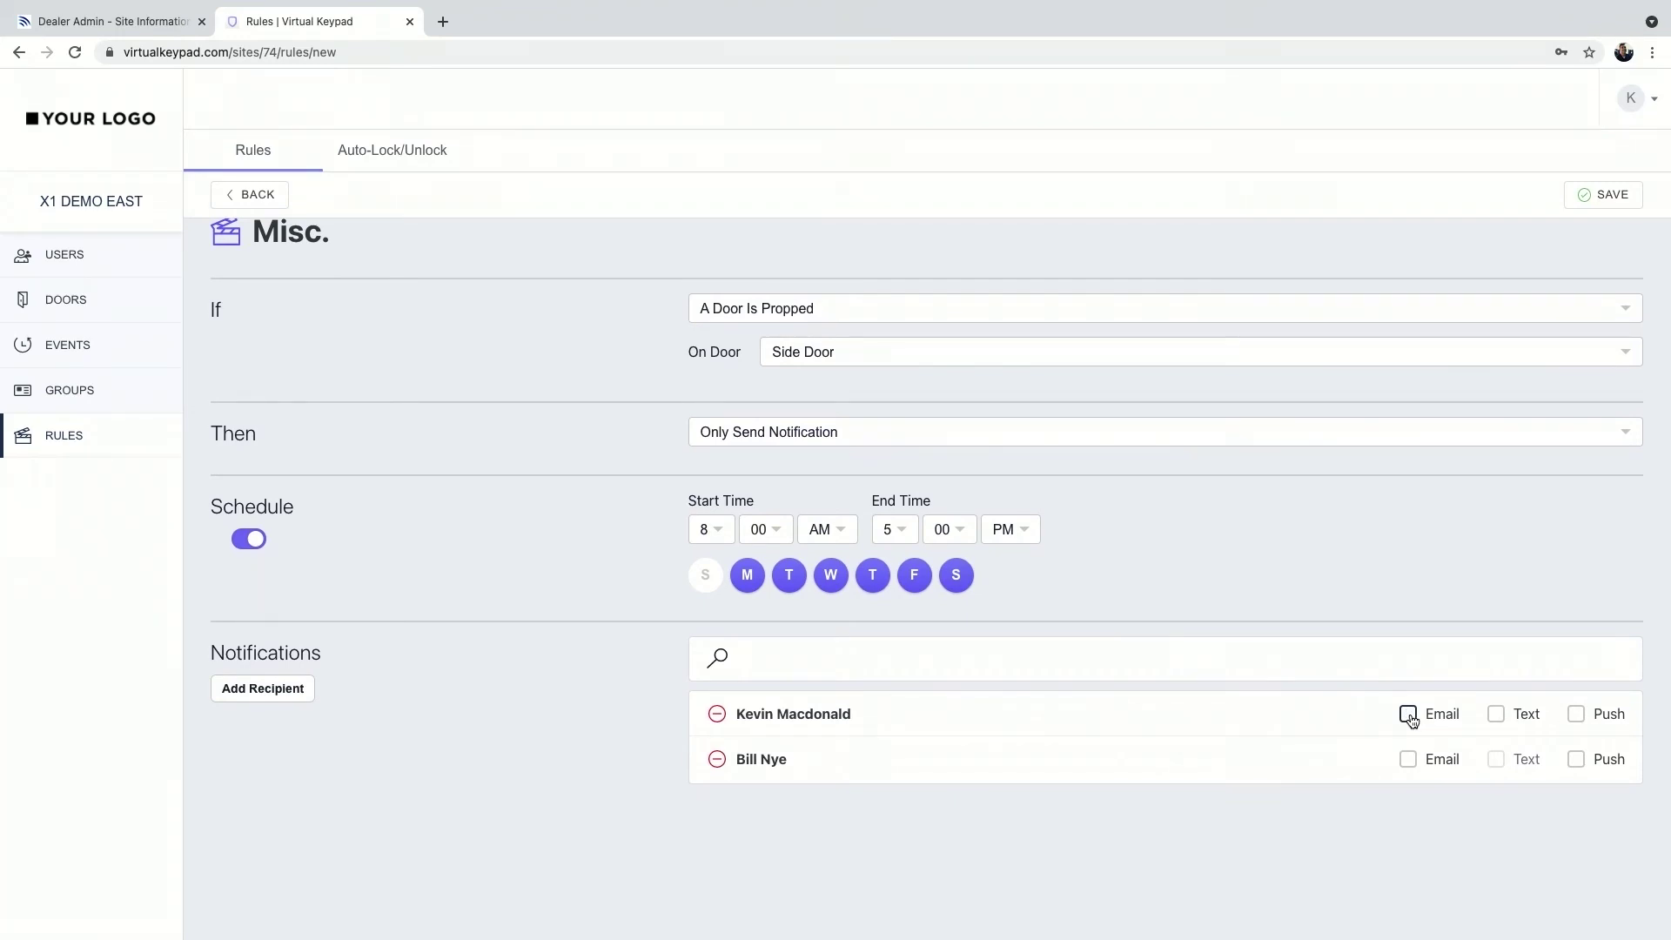
left_click(1496, 714)
left_click(1578, 714)
left_click(1409, 762)
scroll(1405, 254, "up", 1)
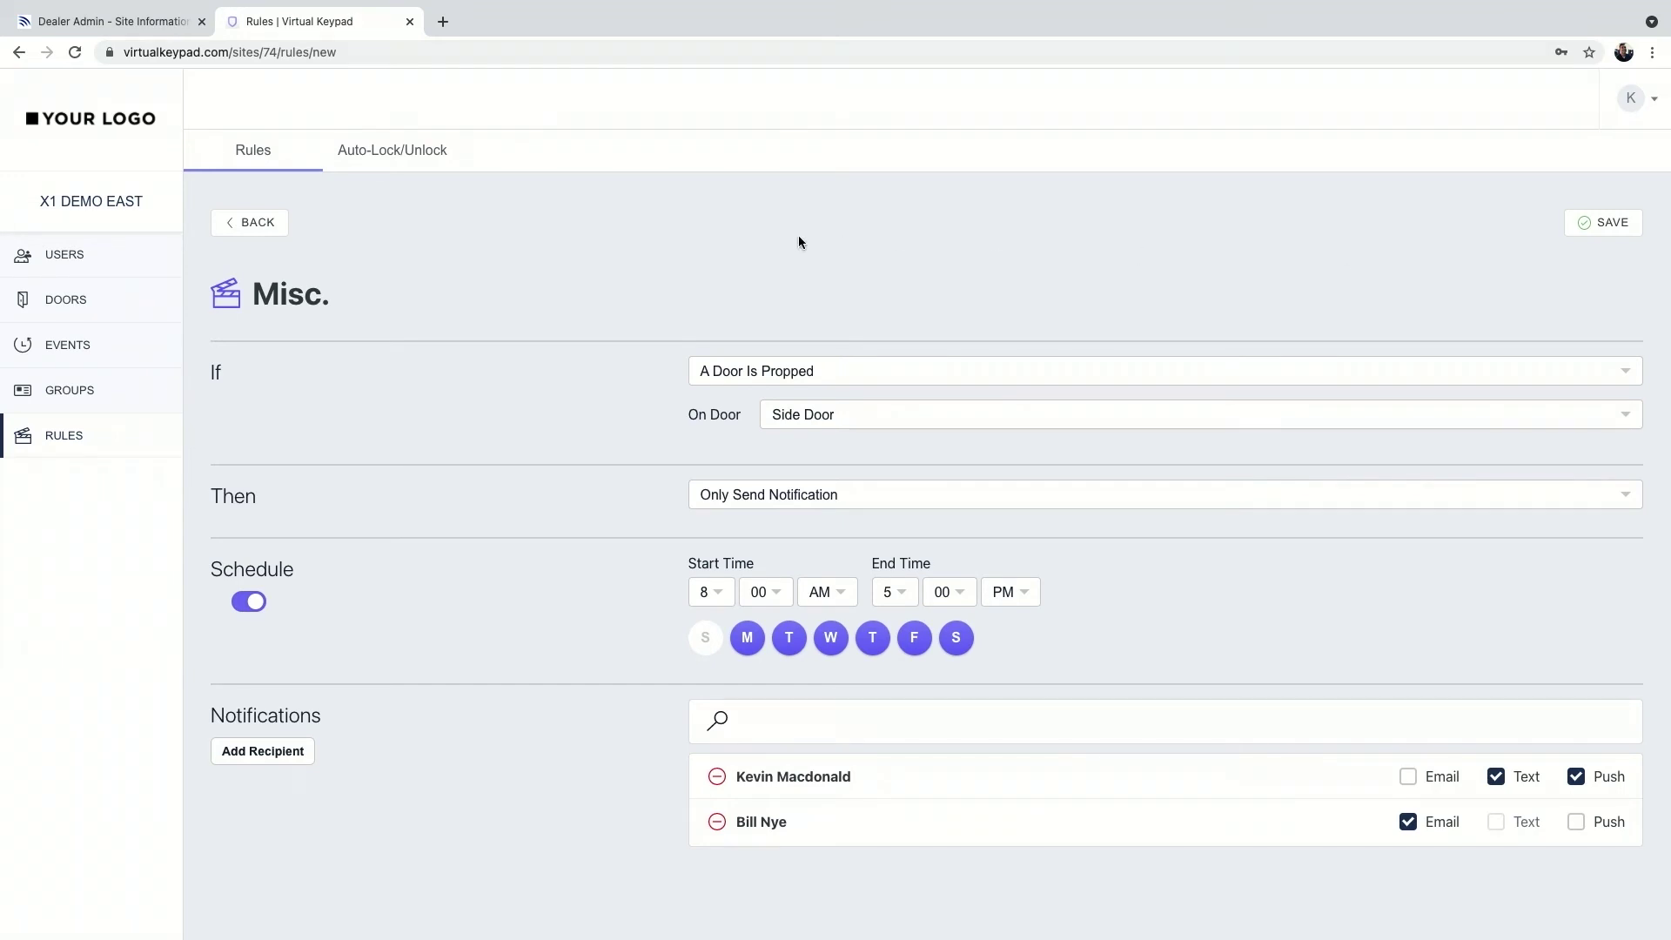
Start a new auto-lock/unlock schedule and retitle it from New Schedule to Business Hours.
left_click(384, 157)
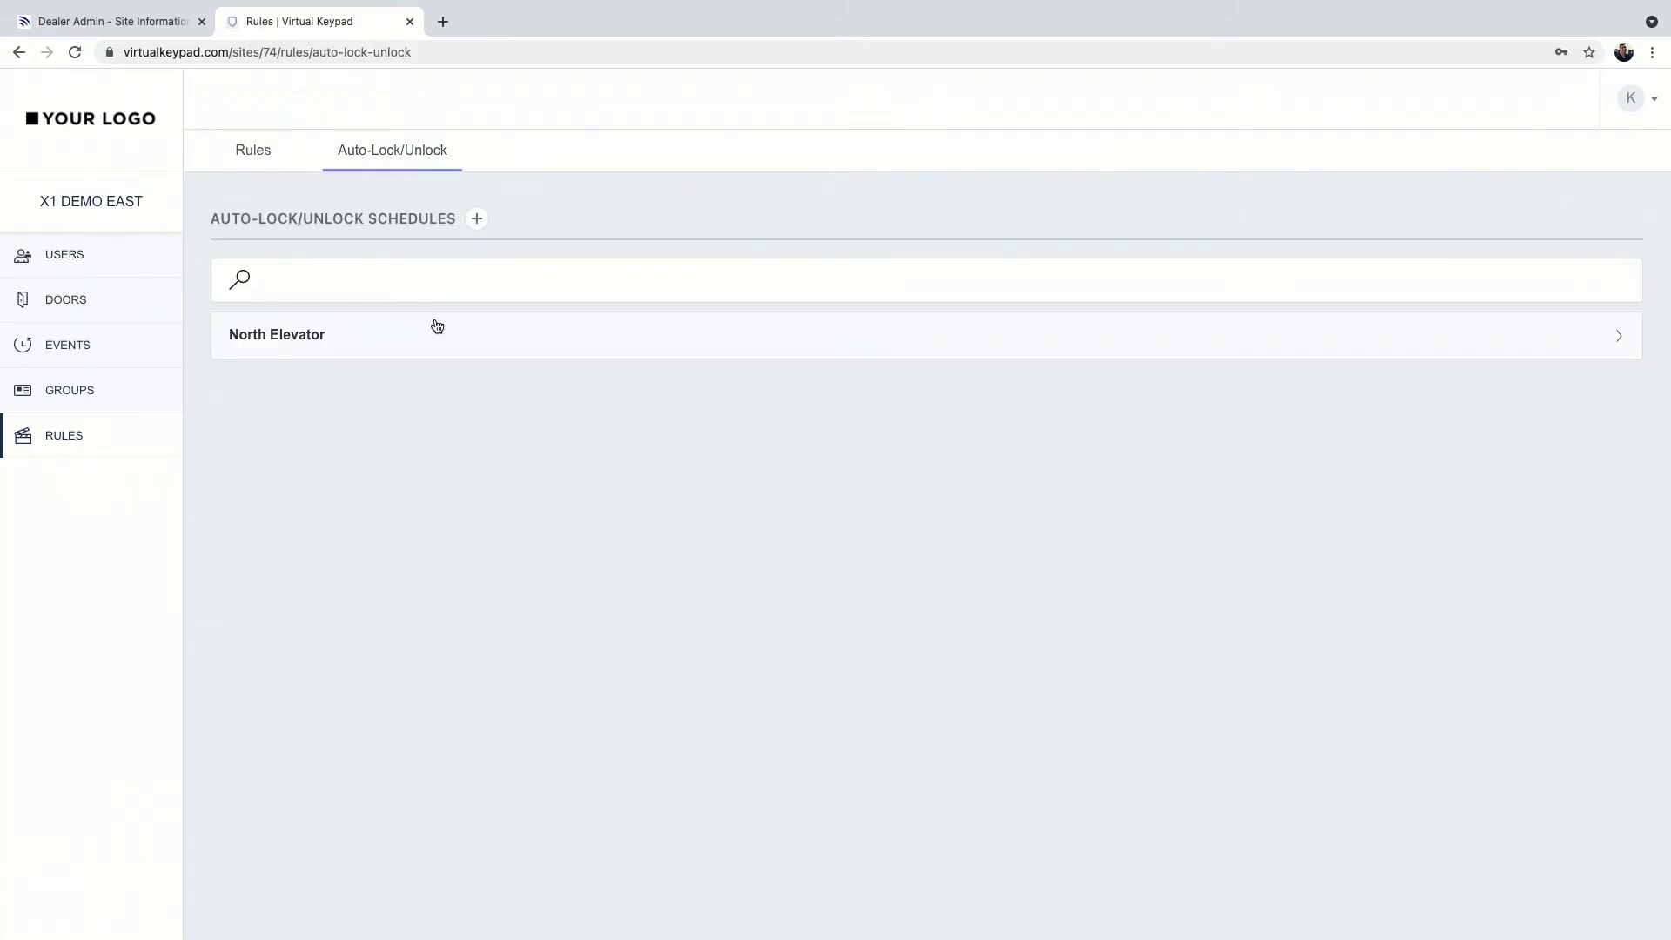
left_click(266, 171)
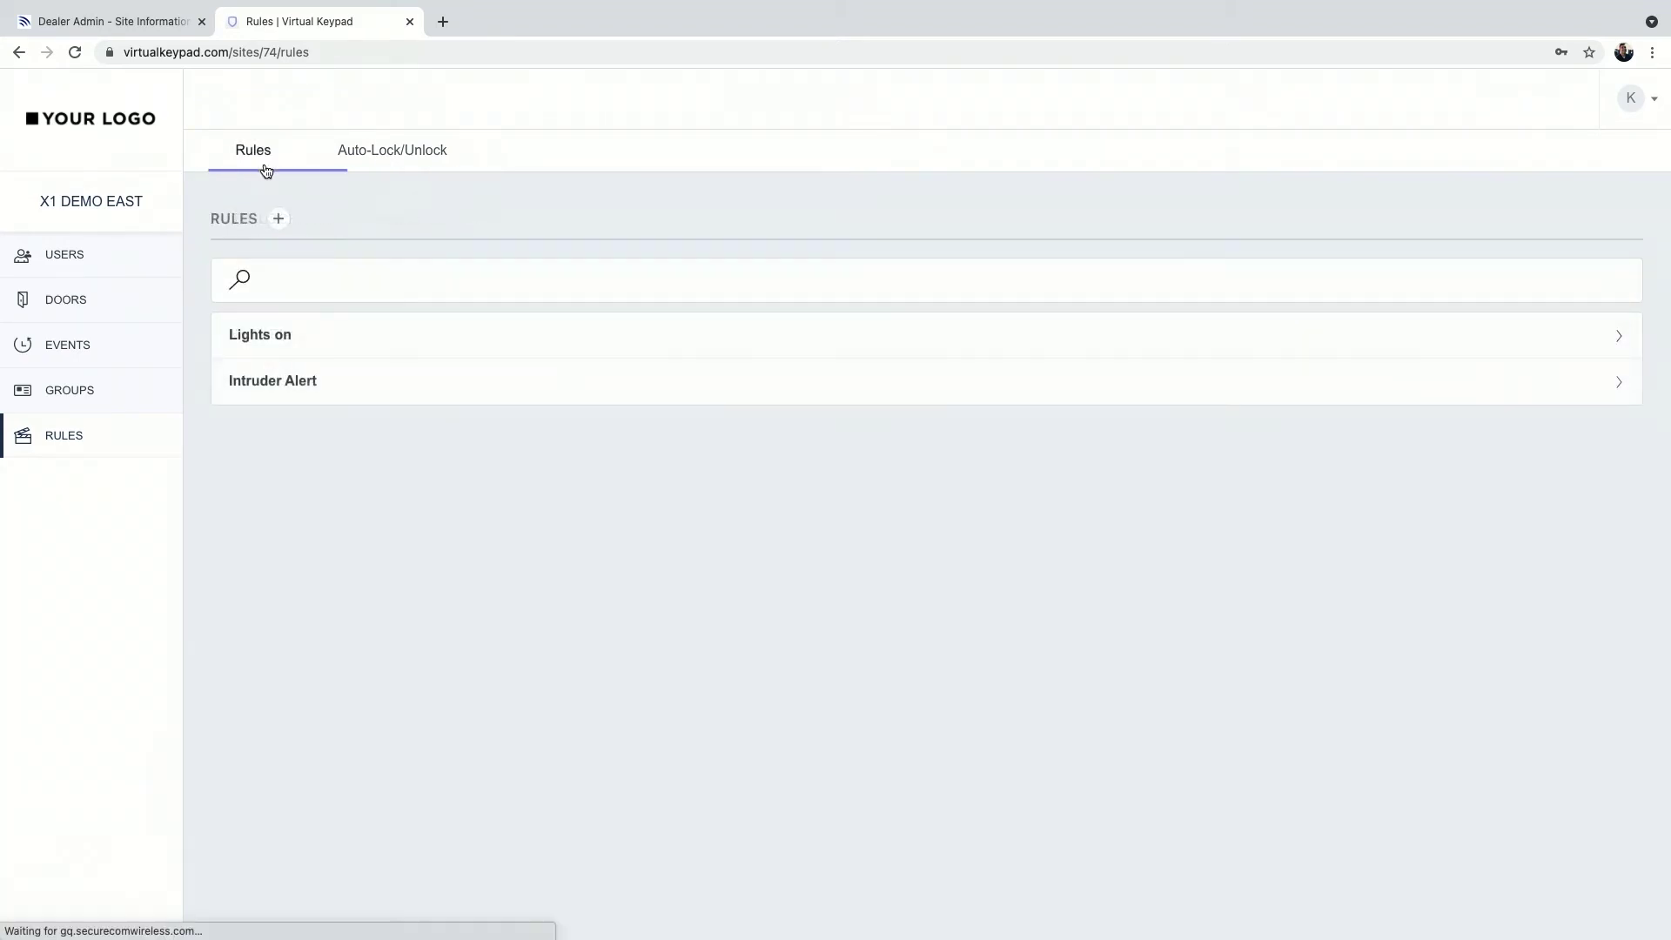
left_click(362, 155)
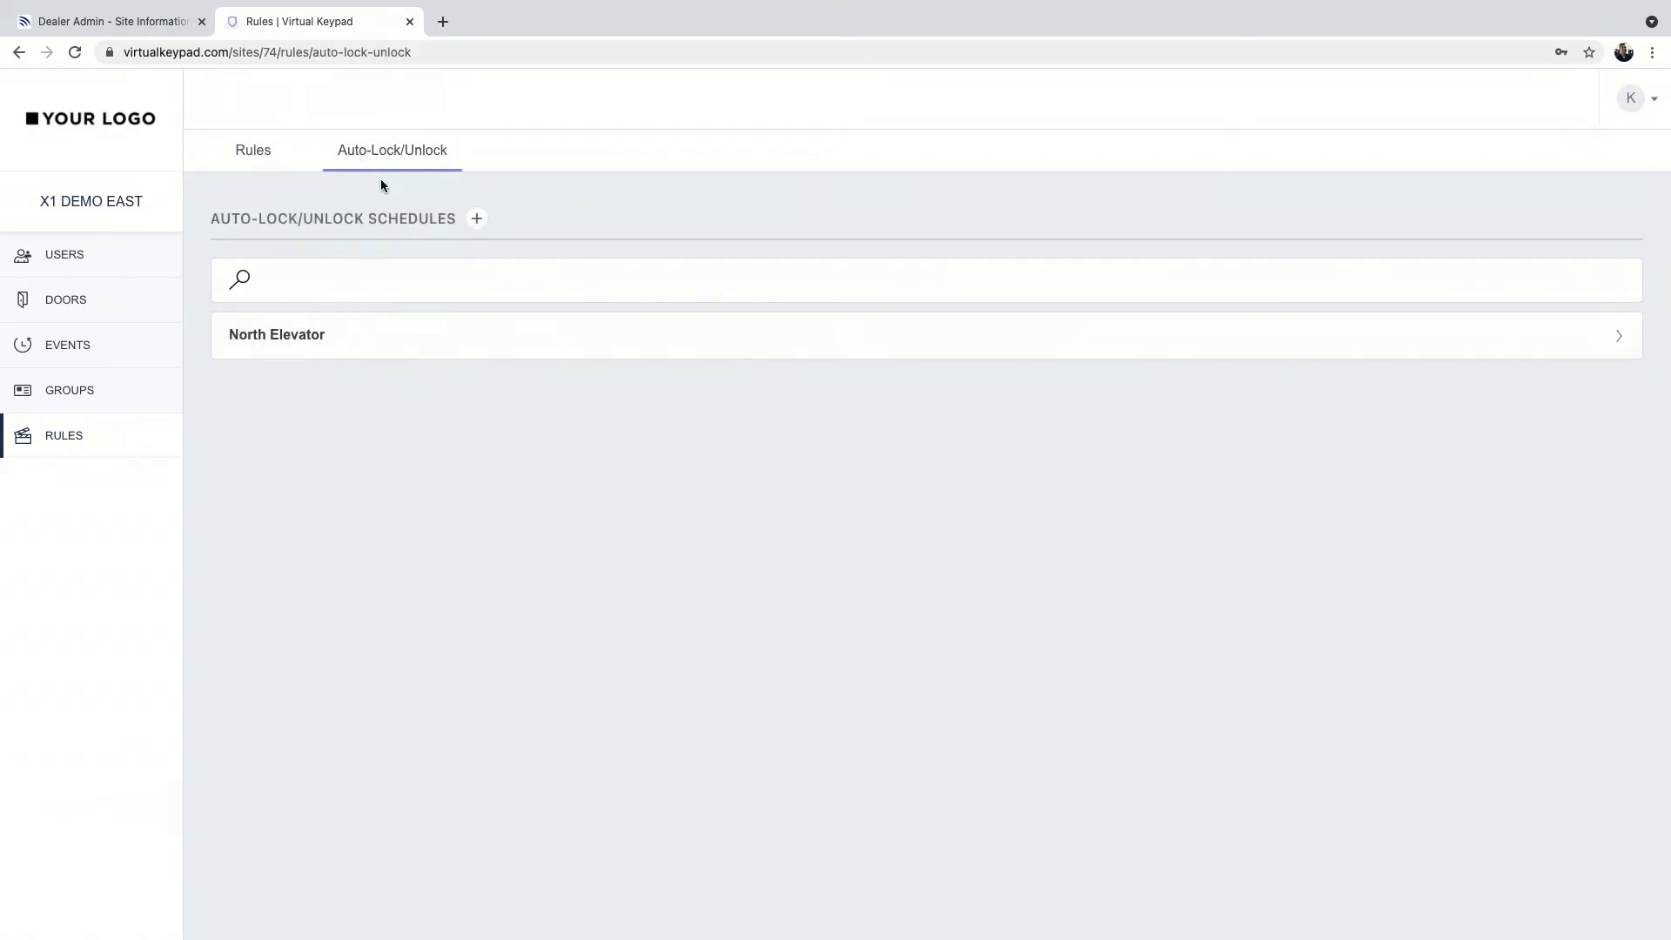
left_click(475, 221)
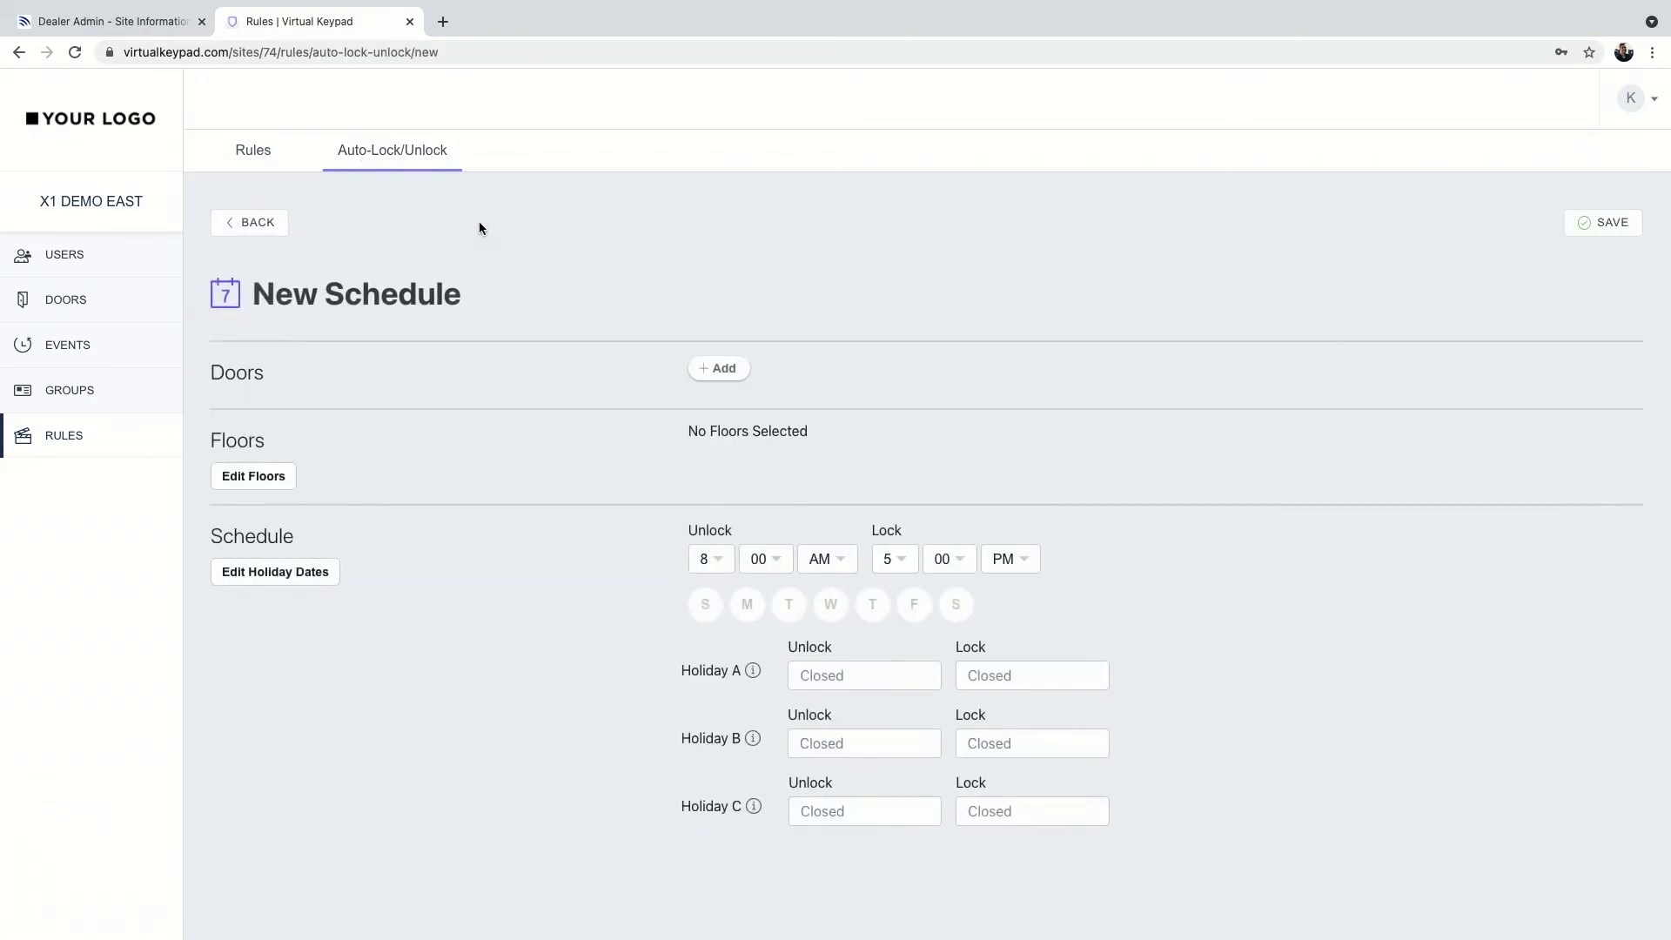
left_click(407, 289)
key("shift+Home")
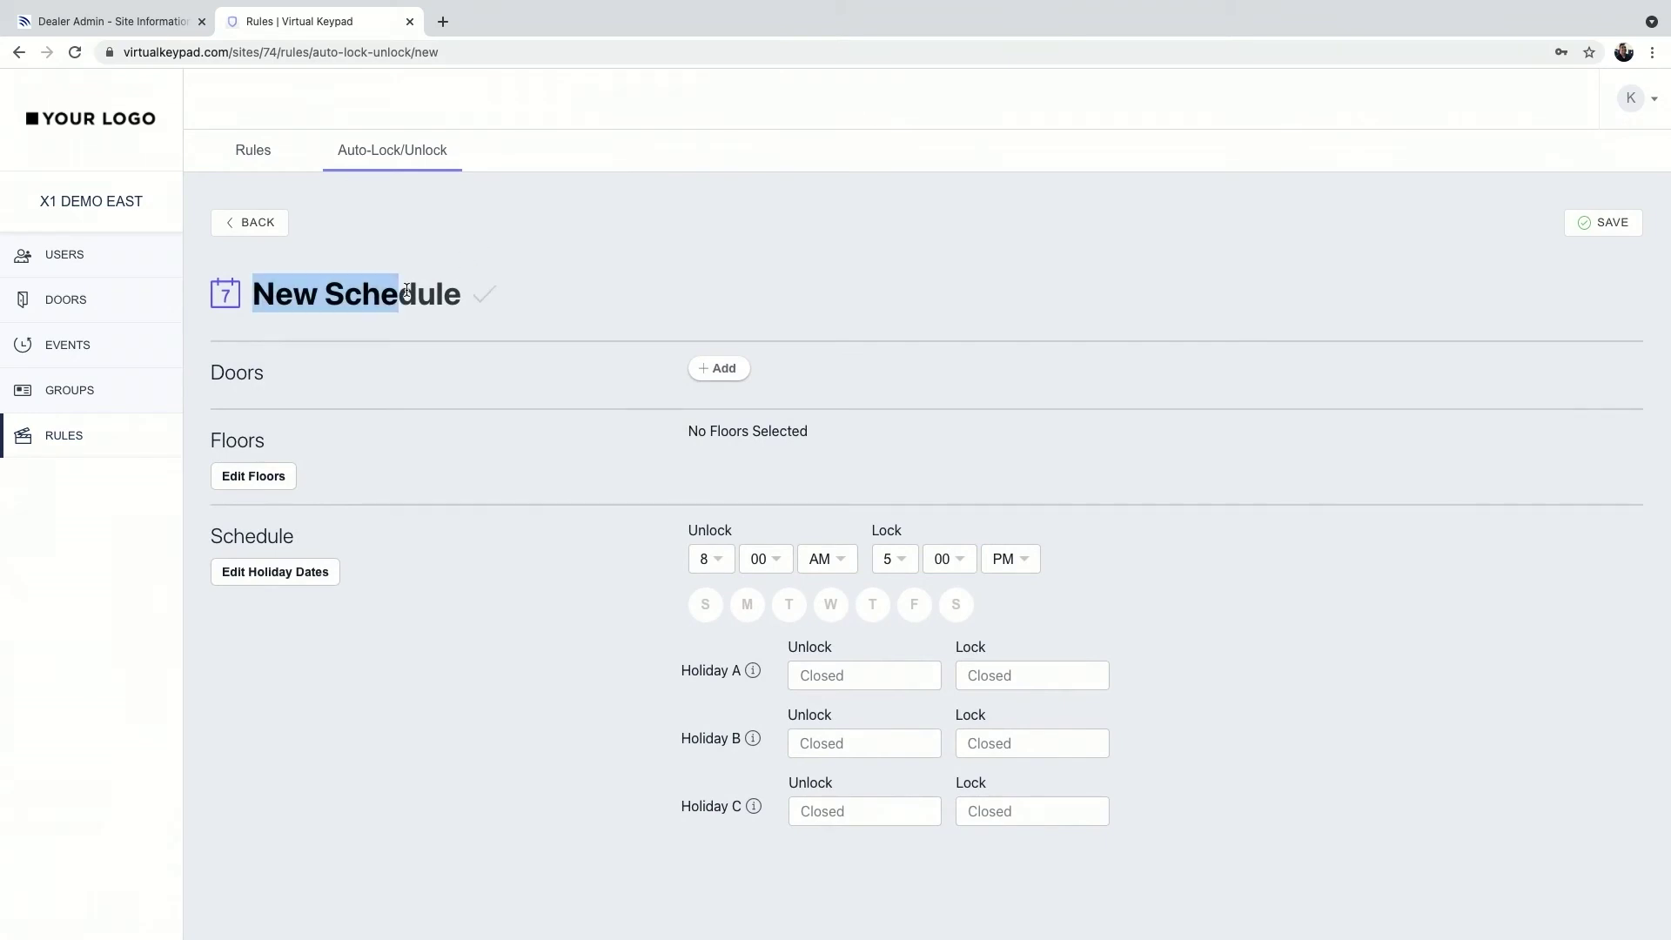
left_click(407, 289)
key("ctrl+a")
type("Busn")
key("BackSpace")
key("Down")
key("Return")
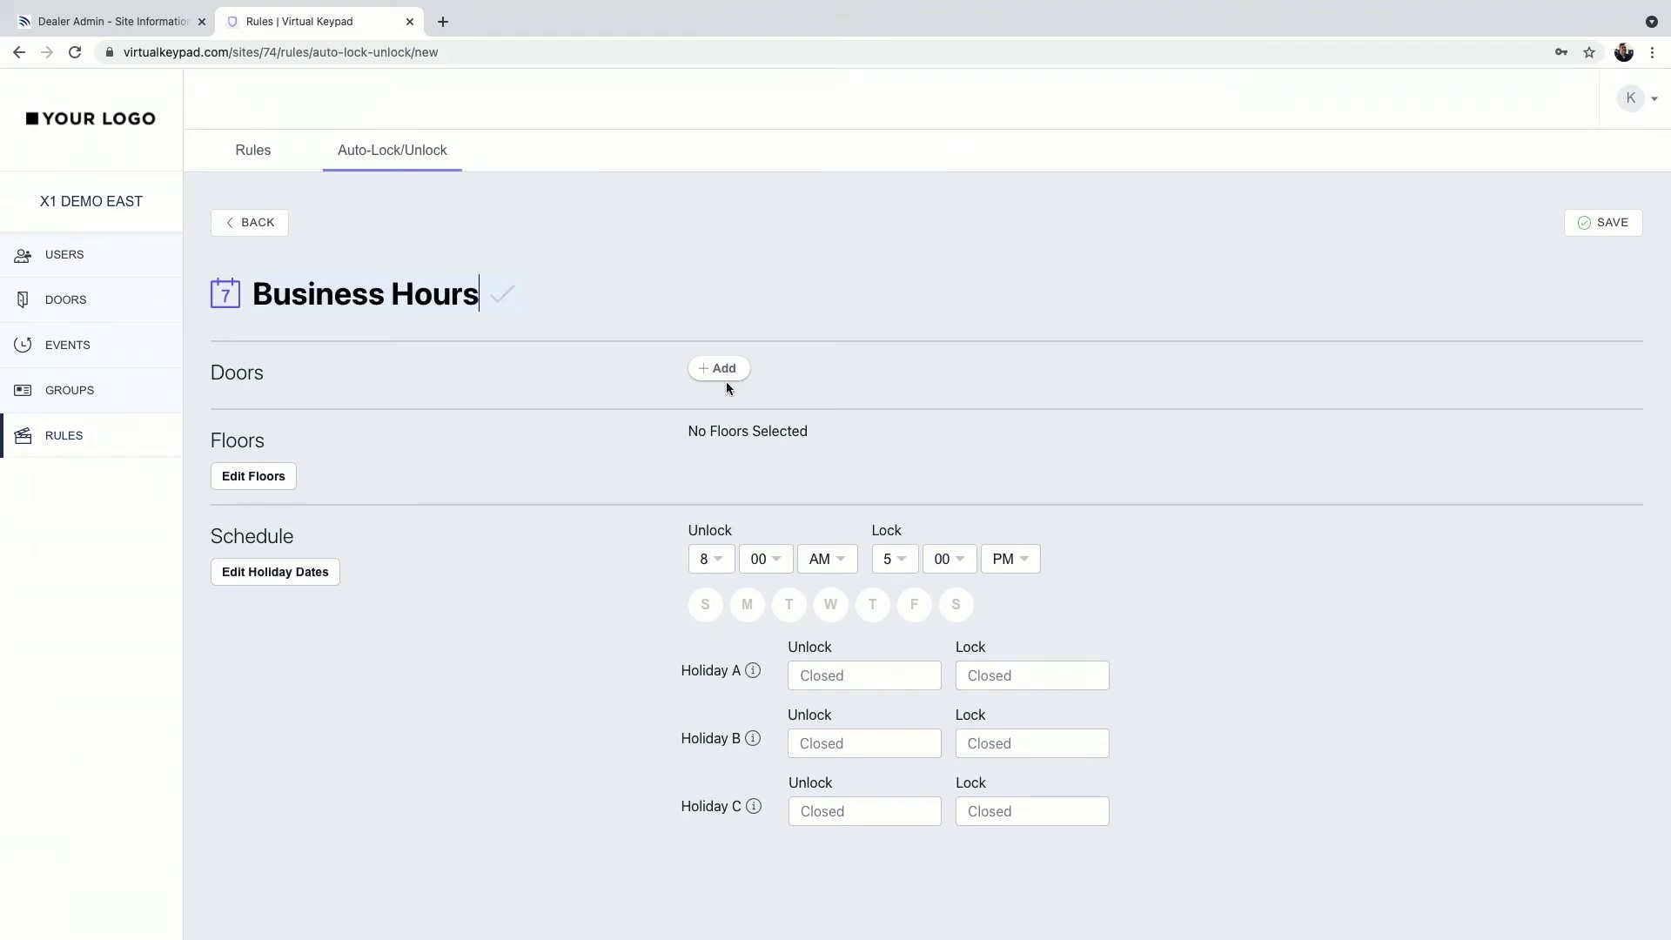
Assign All doors and North Elevator Floors 4–10 to the schedule, leaving out Floors 1–3.
left_click(725, 372)
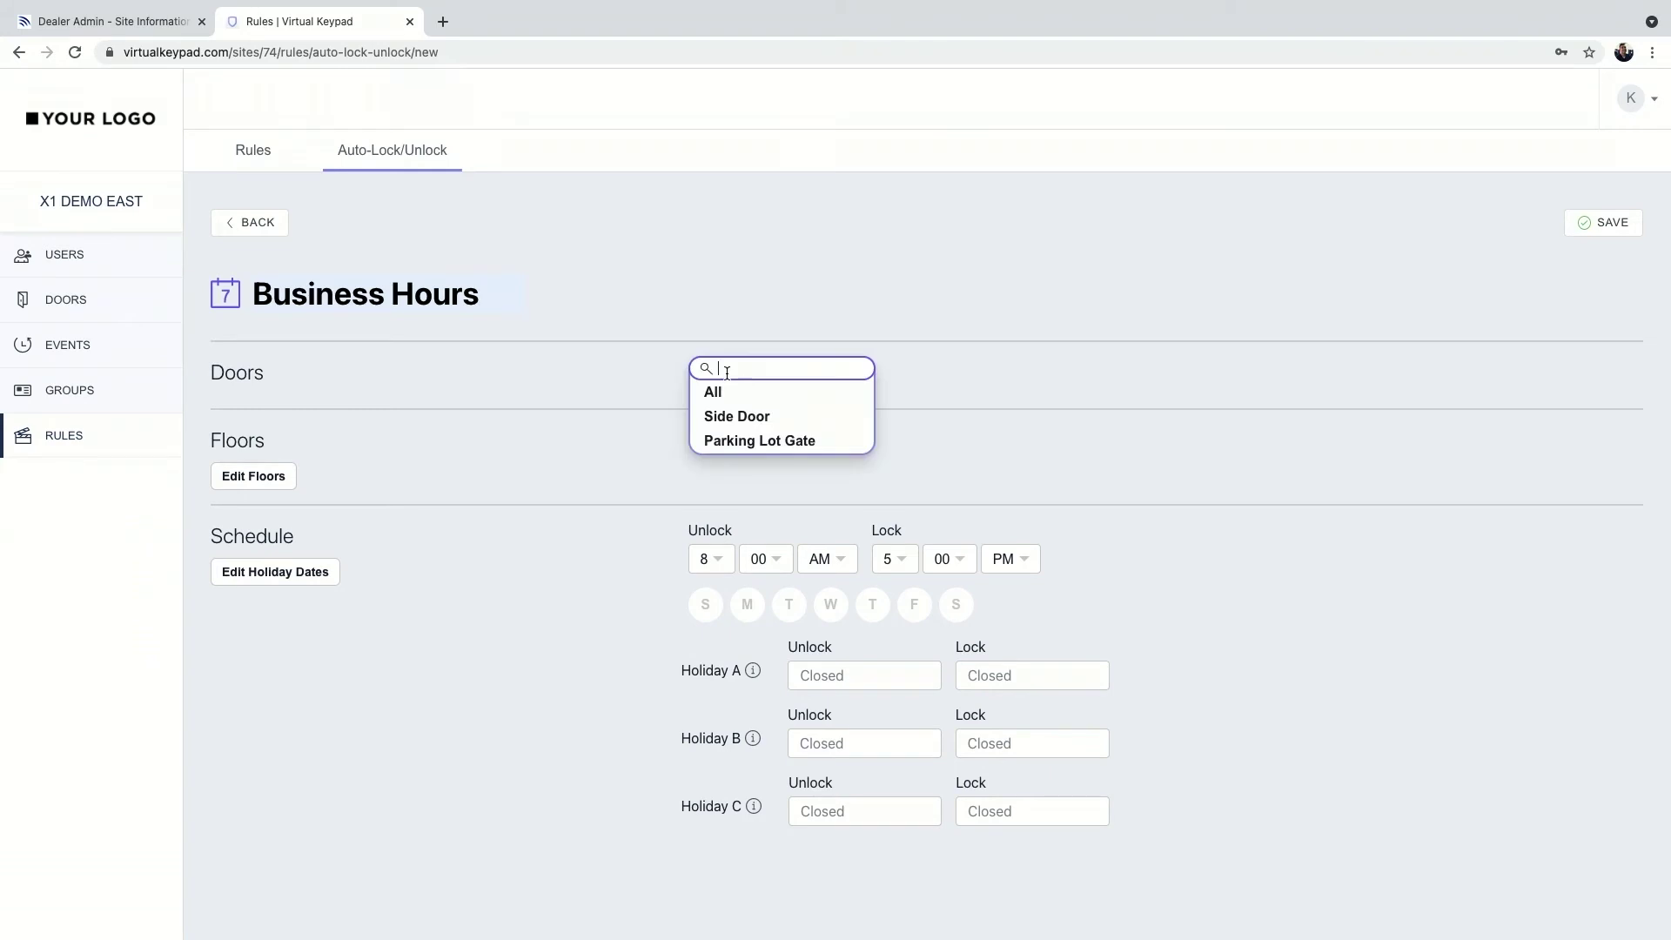
left_click(733, 393)
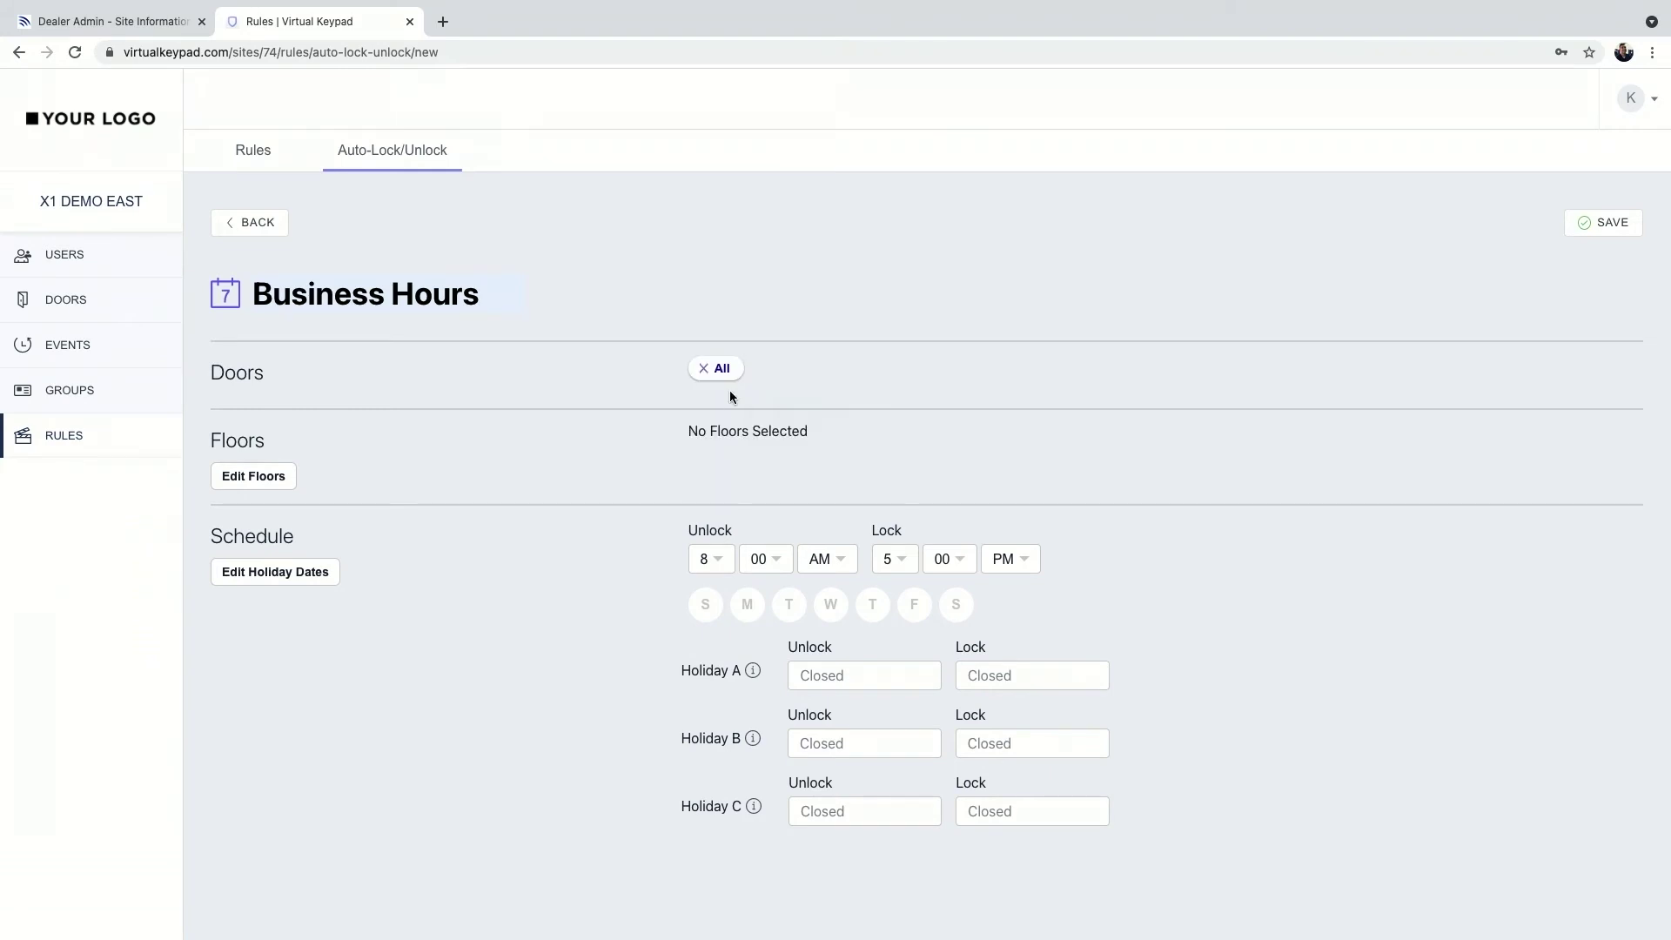
left_click(285, 475)
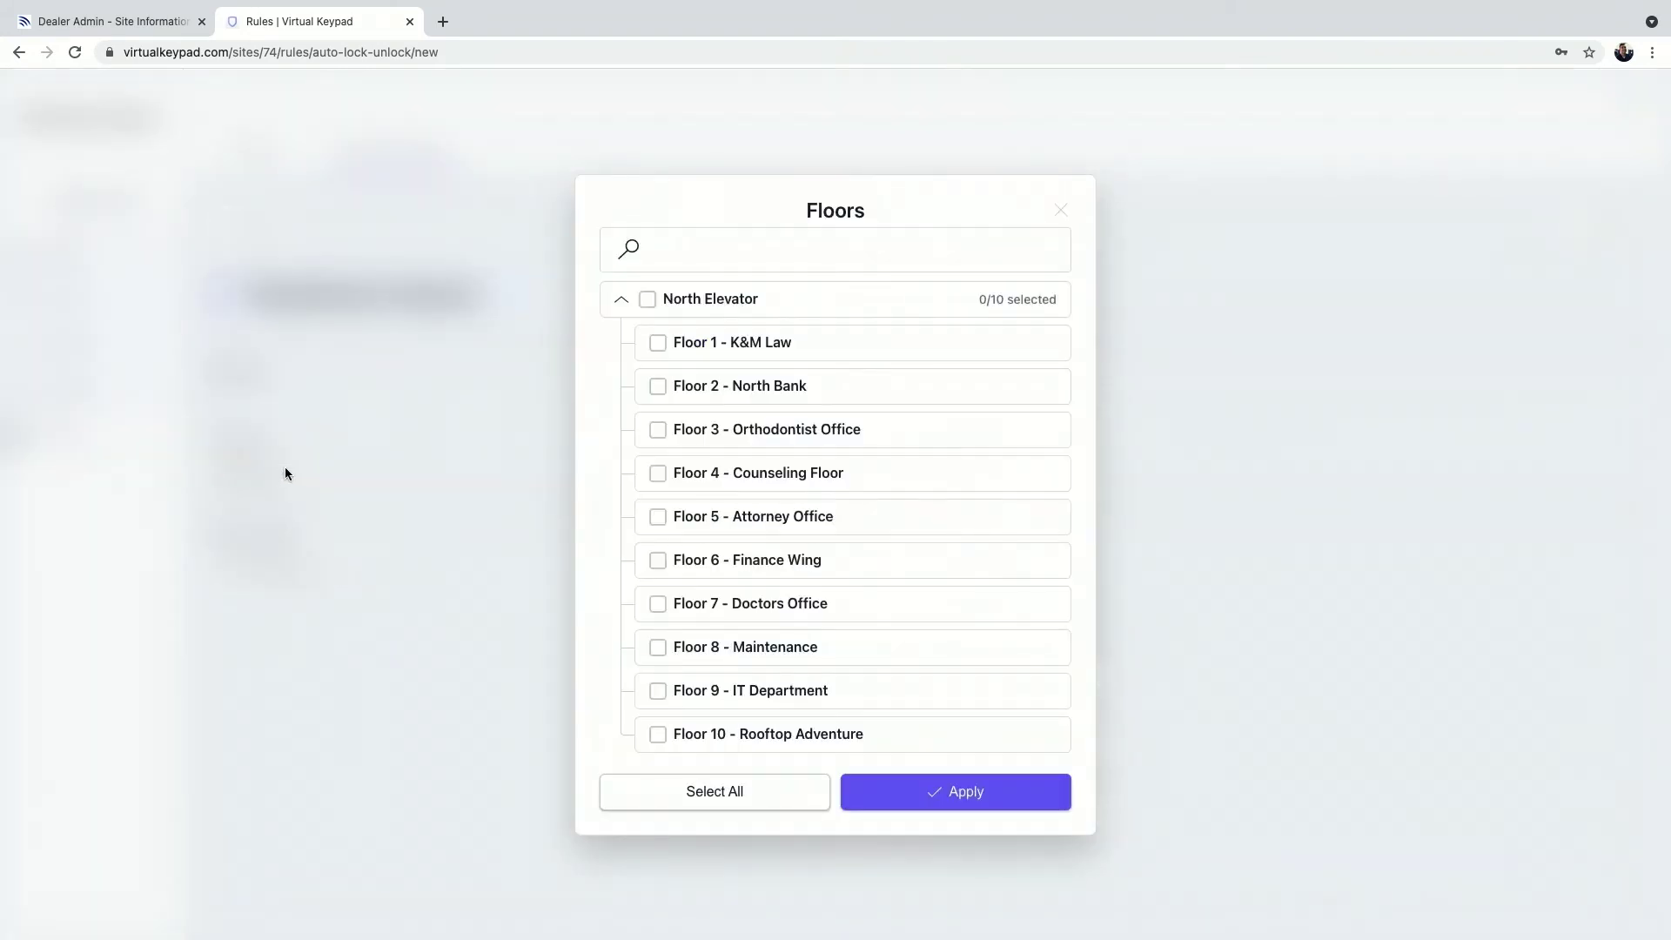
left_click(647, 300)
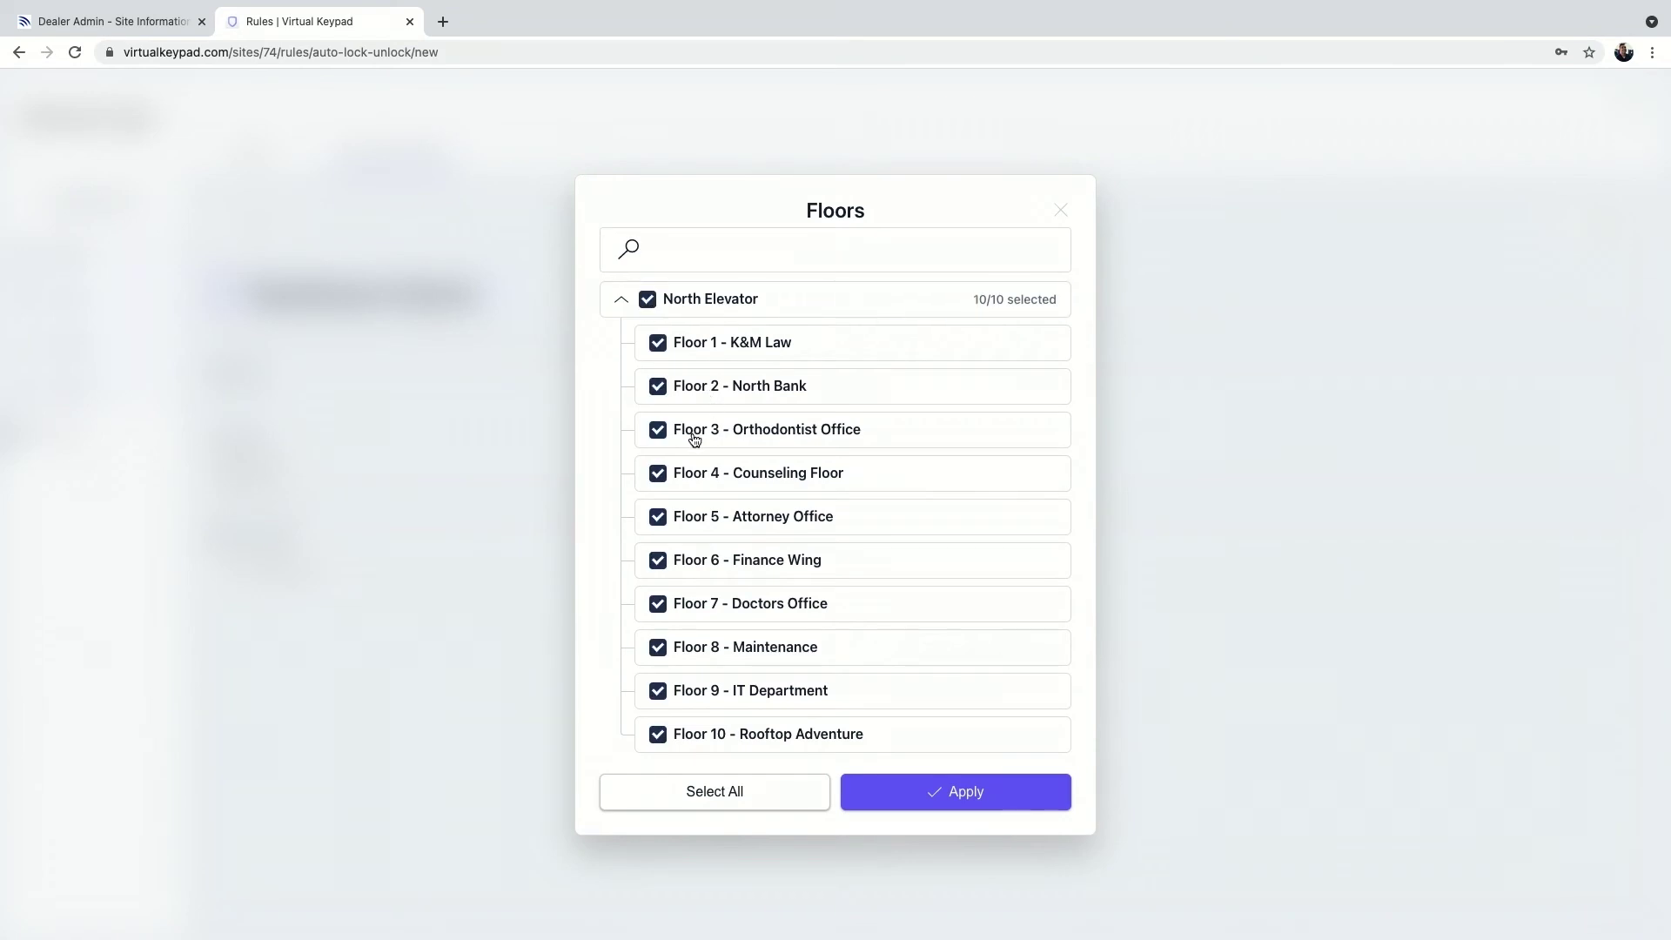
left_click(659, 430)
left_click(658, 386)
left_click(658, 343)
left_click(957, 790)
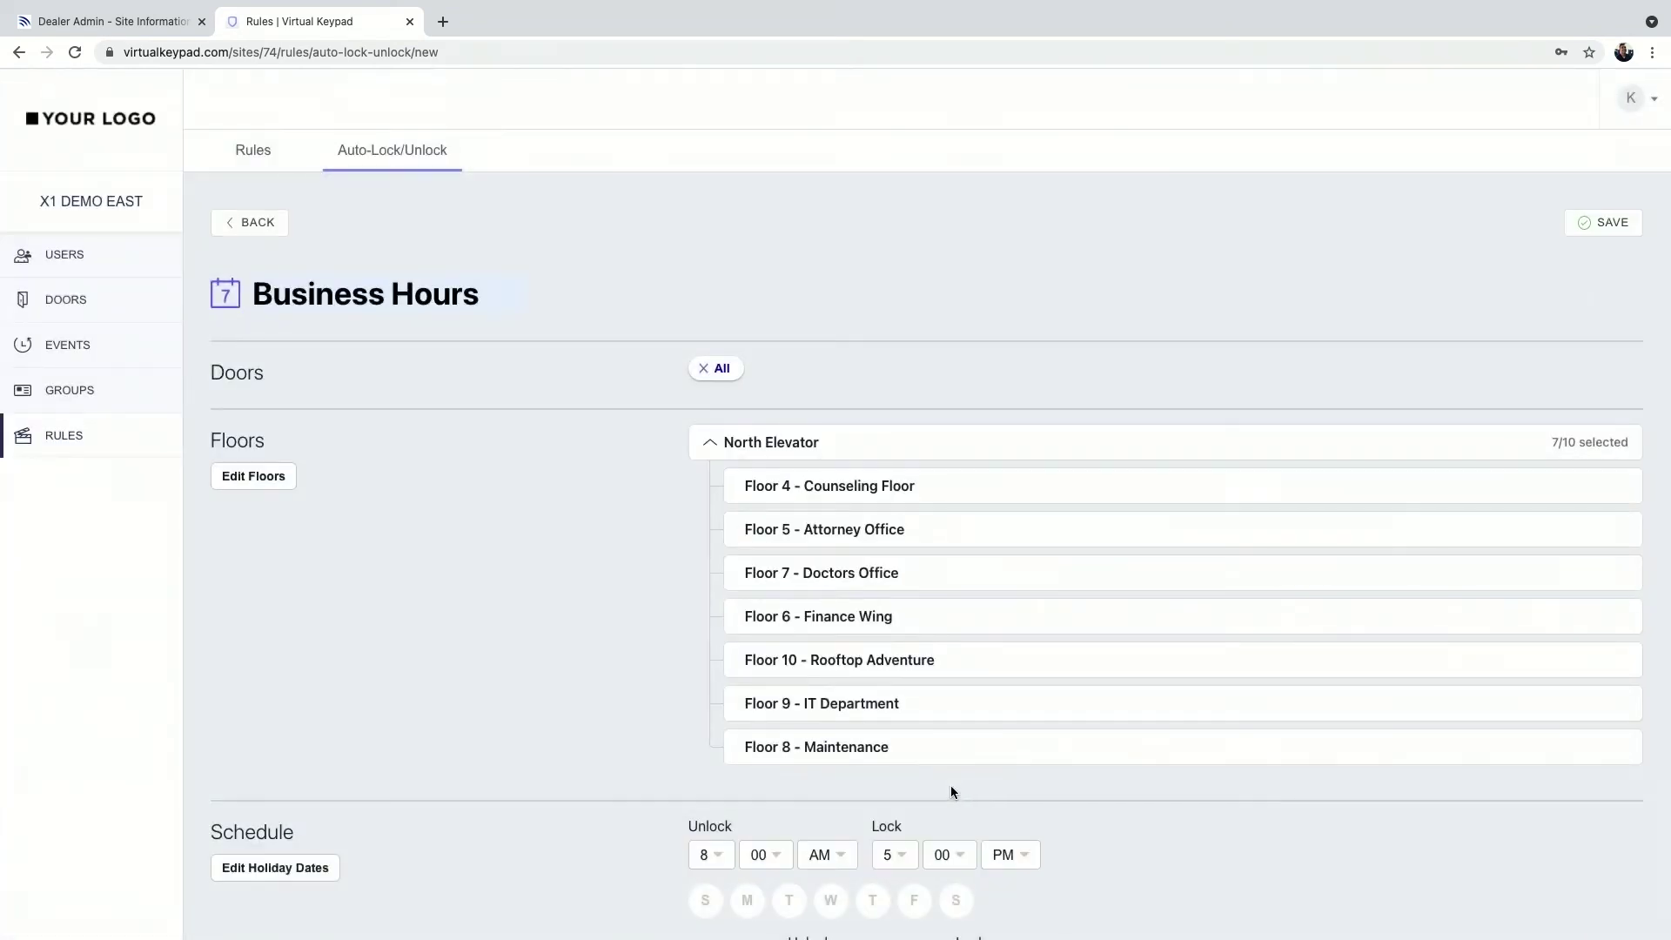
scroll(610, 653, "down", 2)
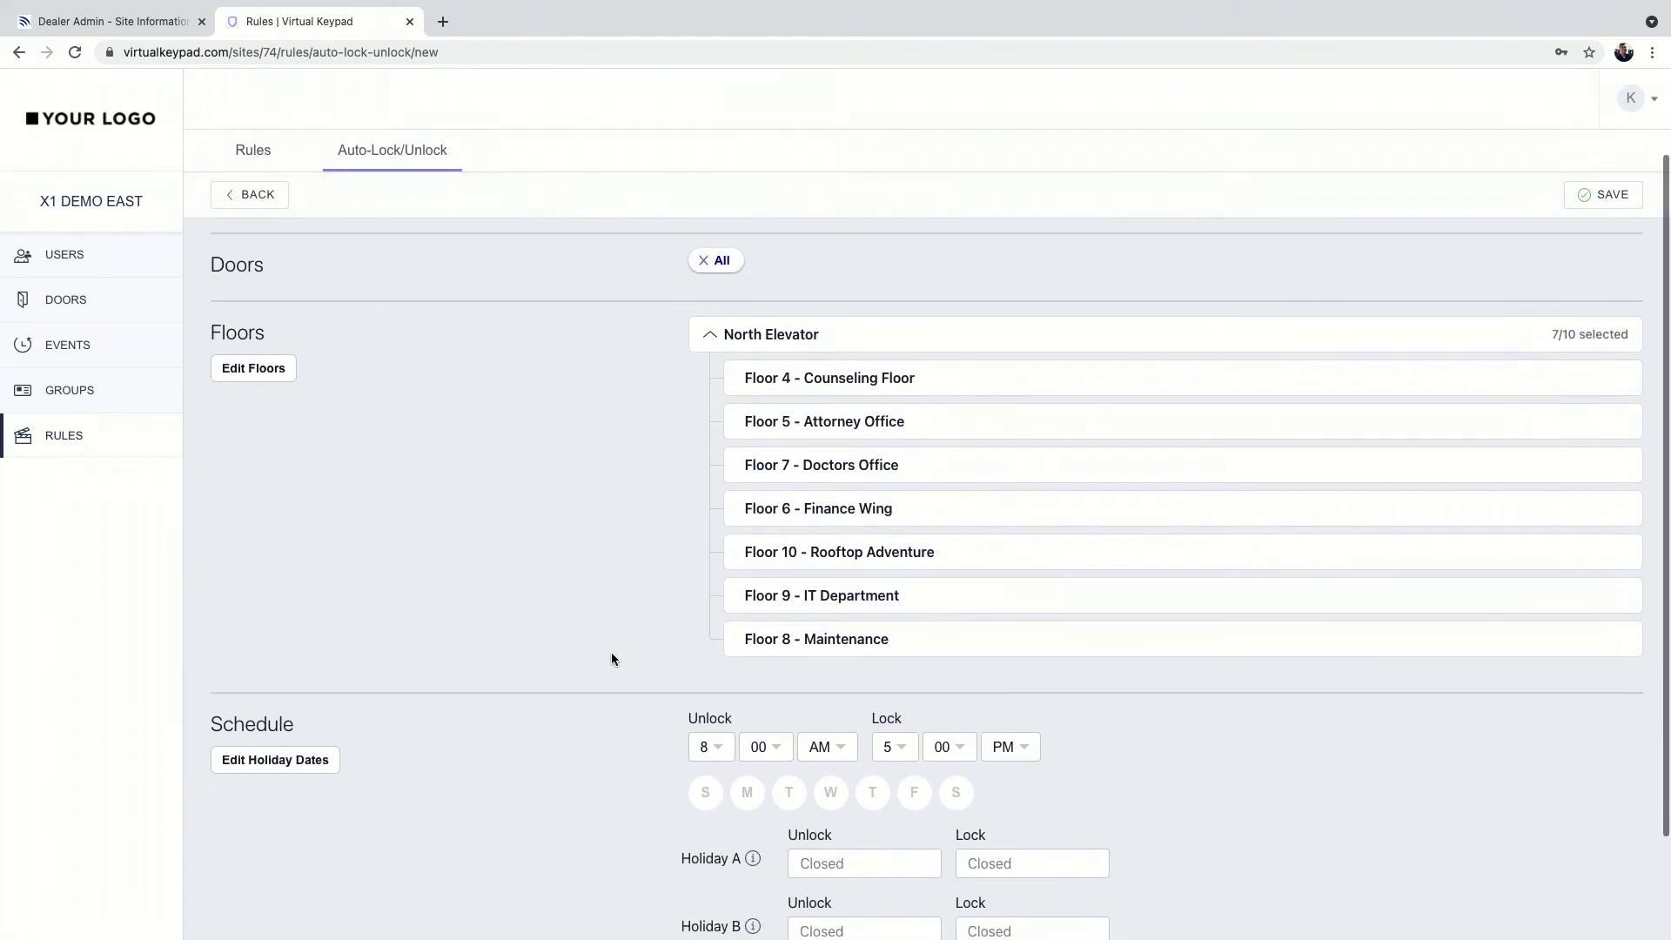
scroll(611, 658, "down", 3)
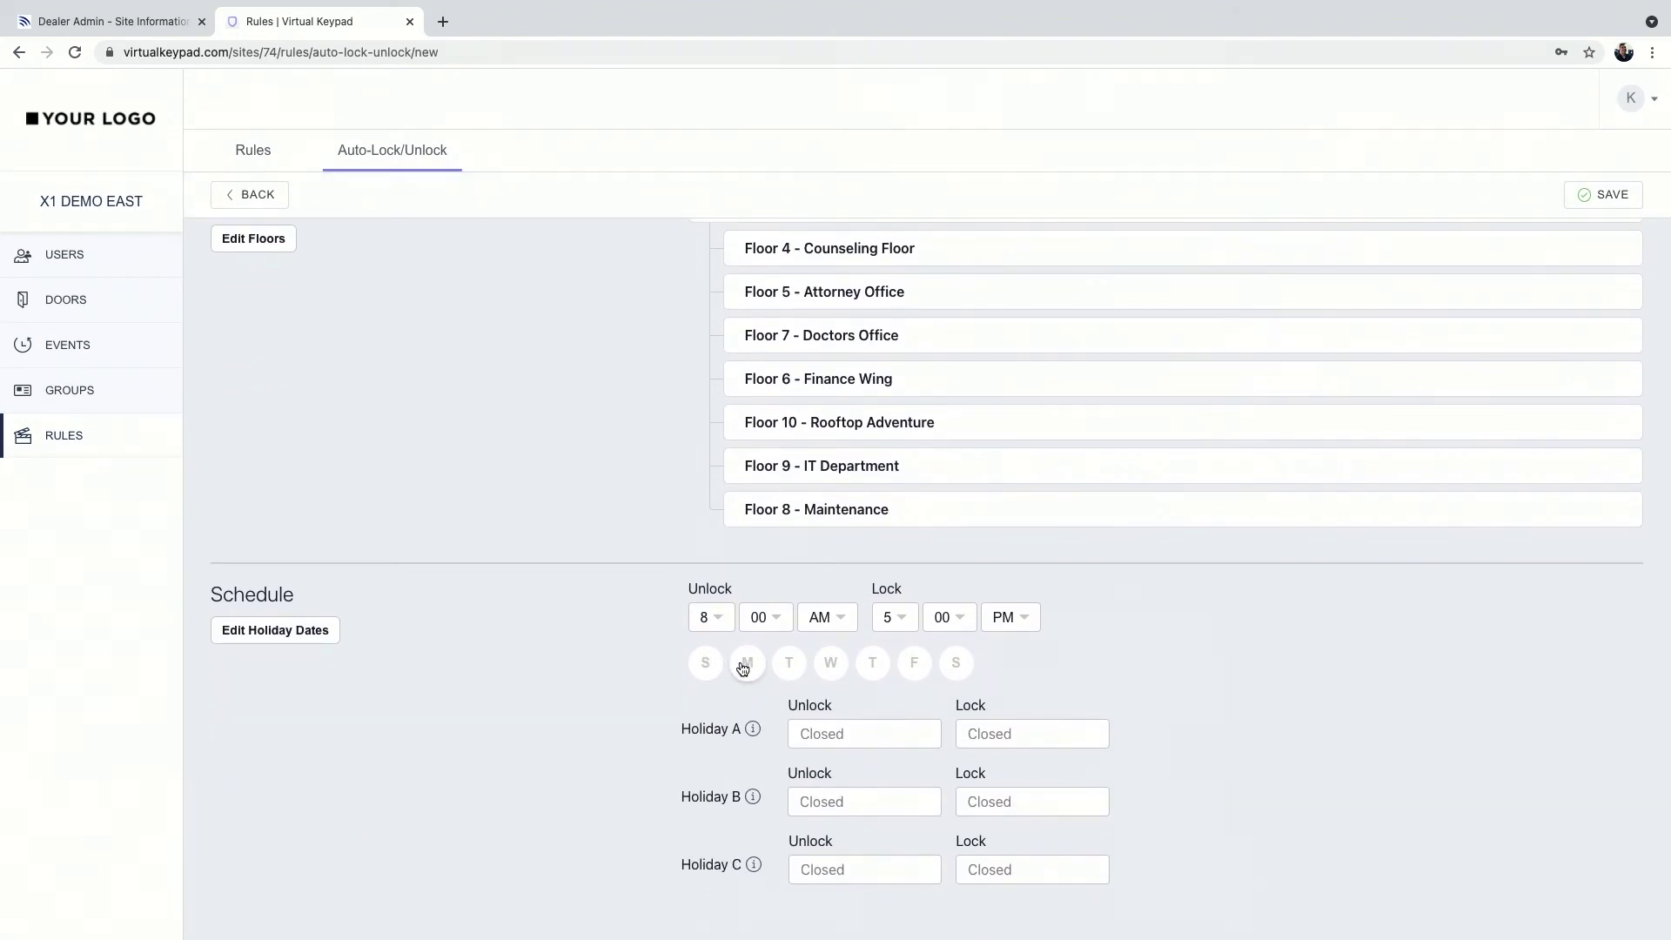
Set the 8:00 AM–5:00 PM schedule to run on weekdays, Monday through Friday.
left_click(745, 665)
left_click(786, 664)
left_click(830, 663)
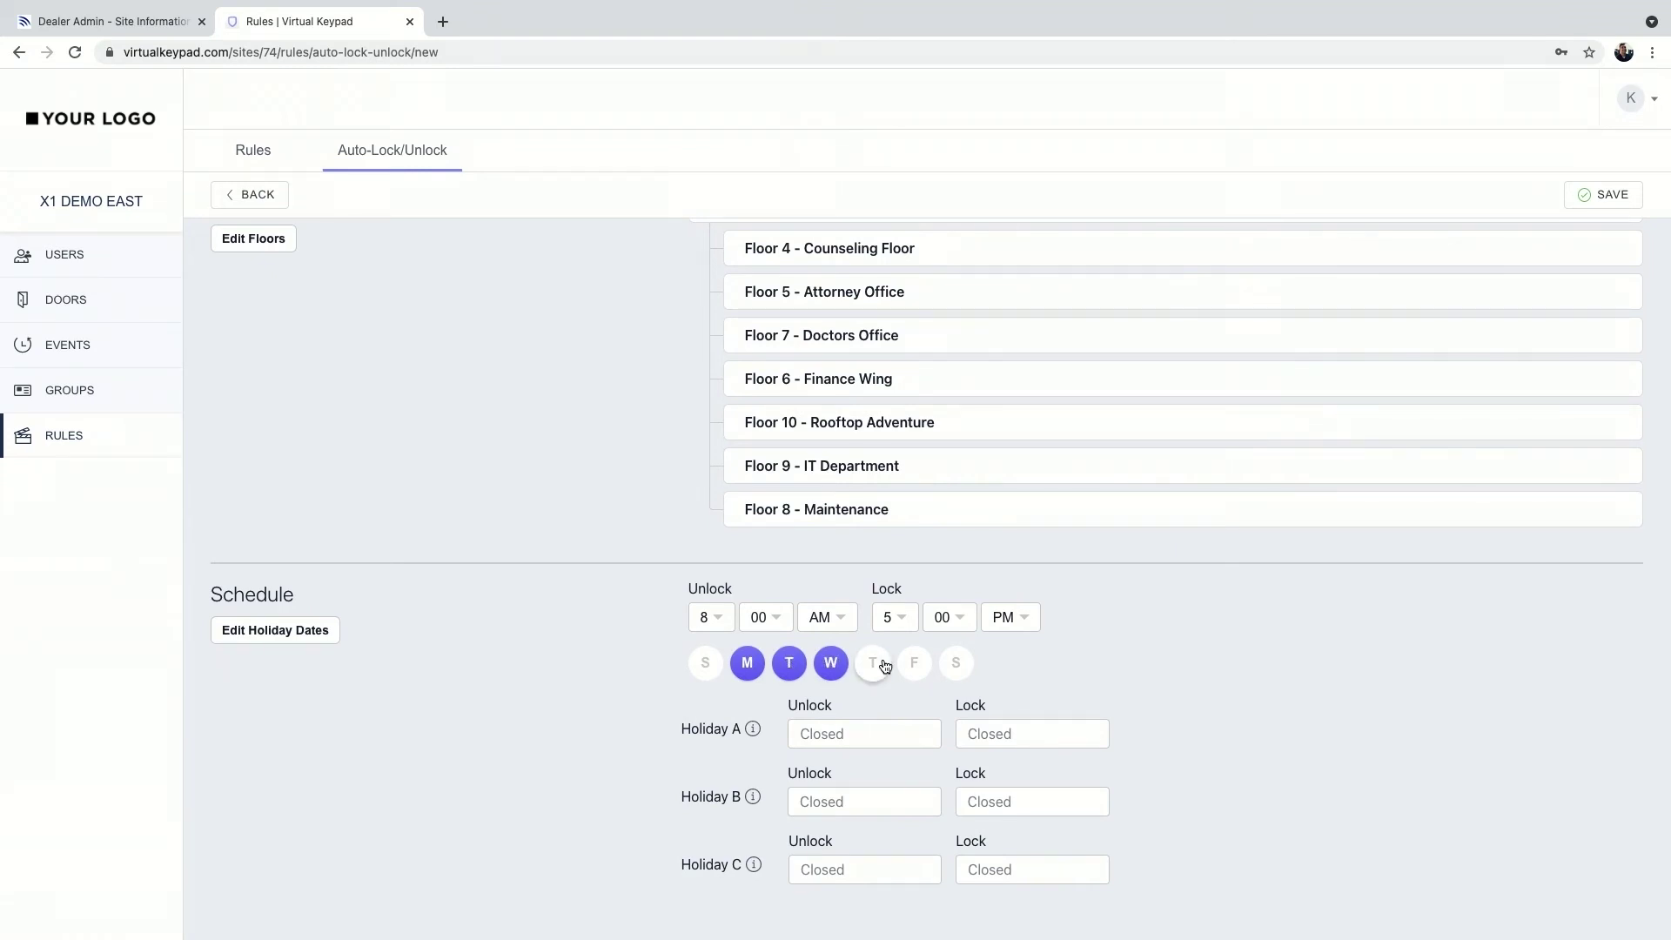
left_click(911, 667)
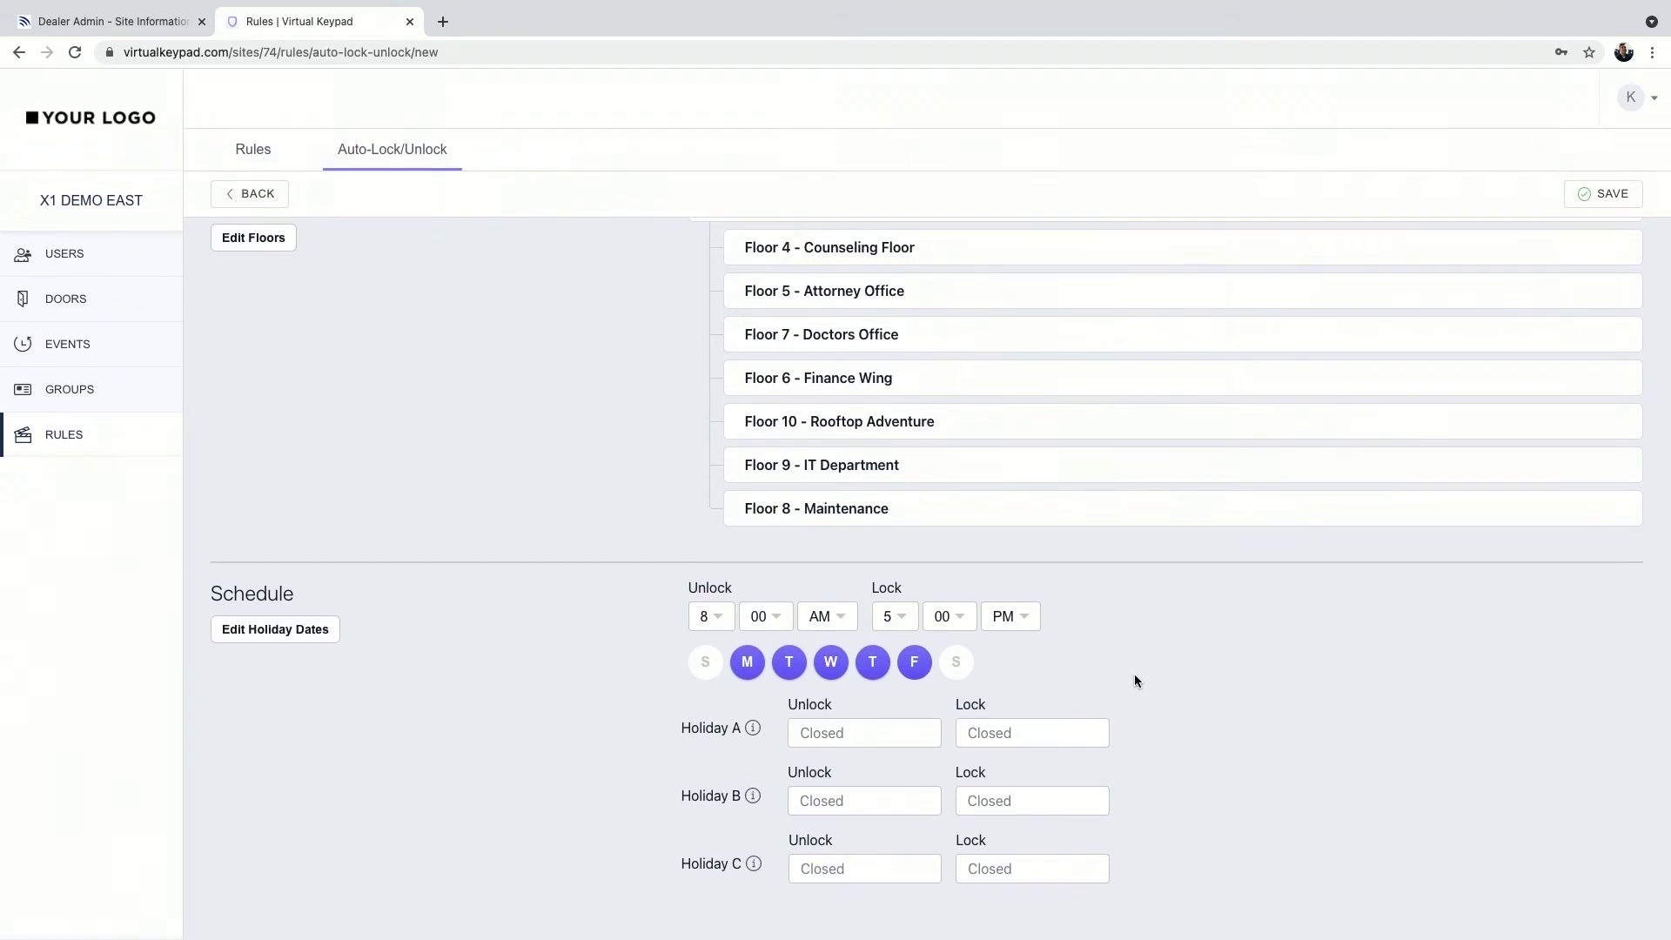
scroll(1134, 673, "up", 1)
scroll(1134, 673, "down", 1)
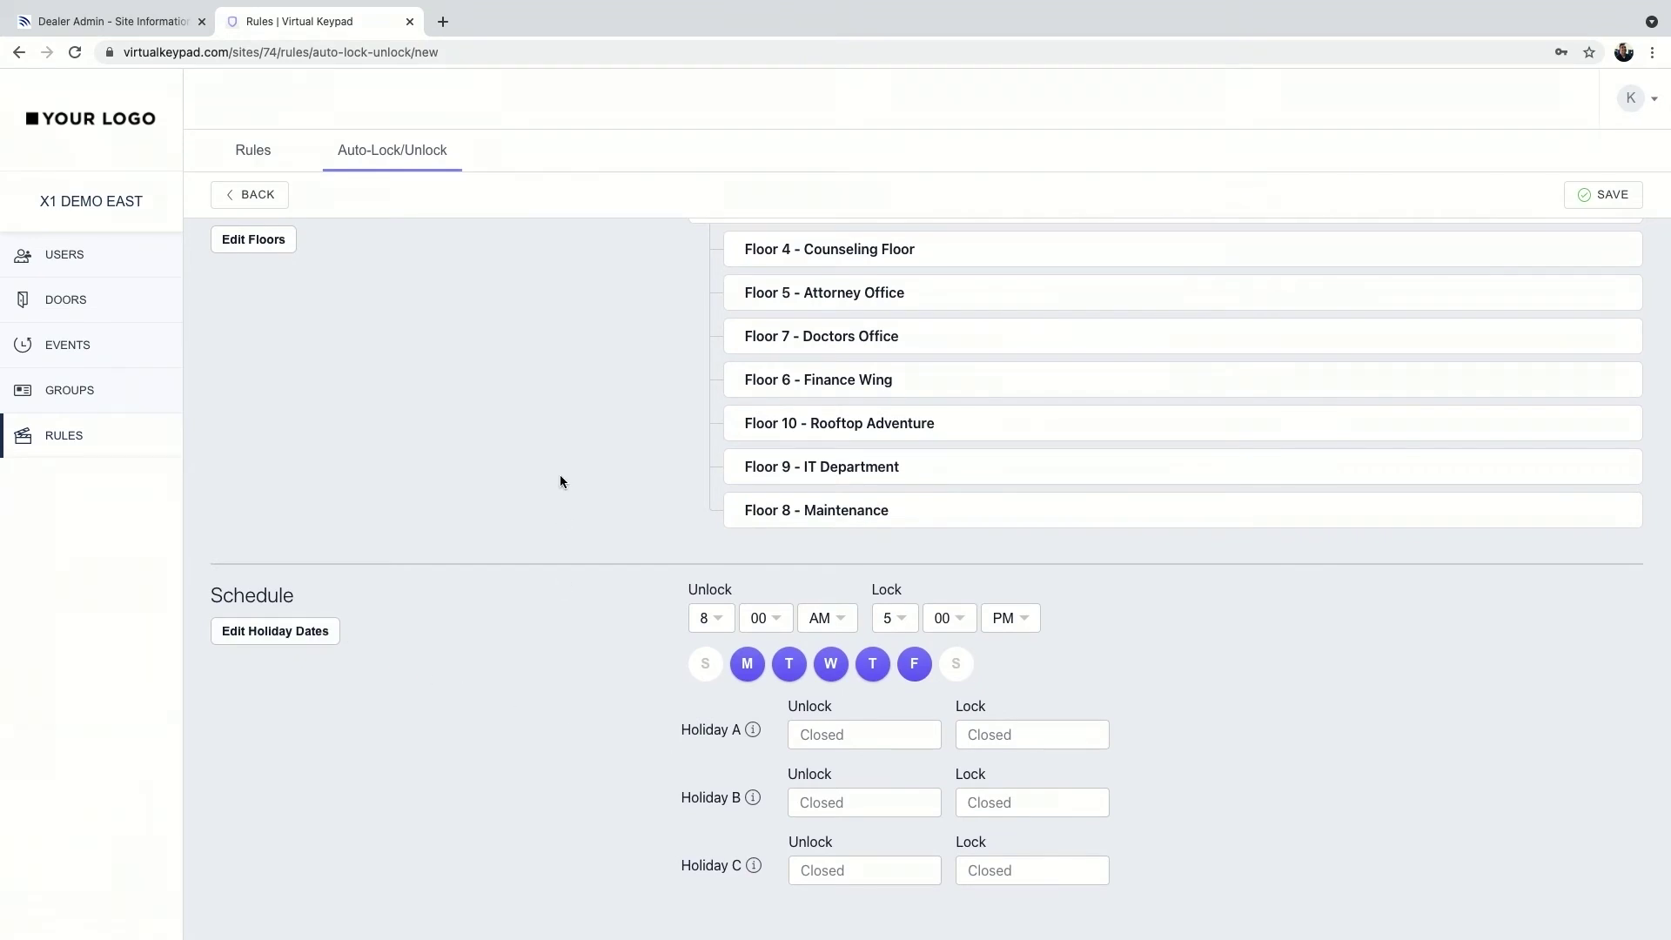
scroll(561, 480, "up", 4)
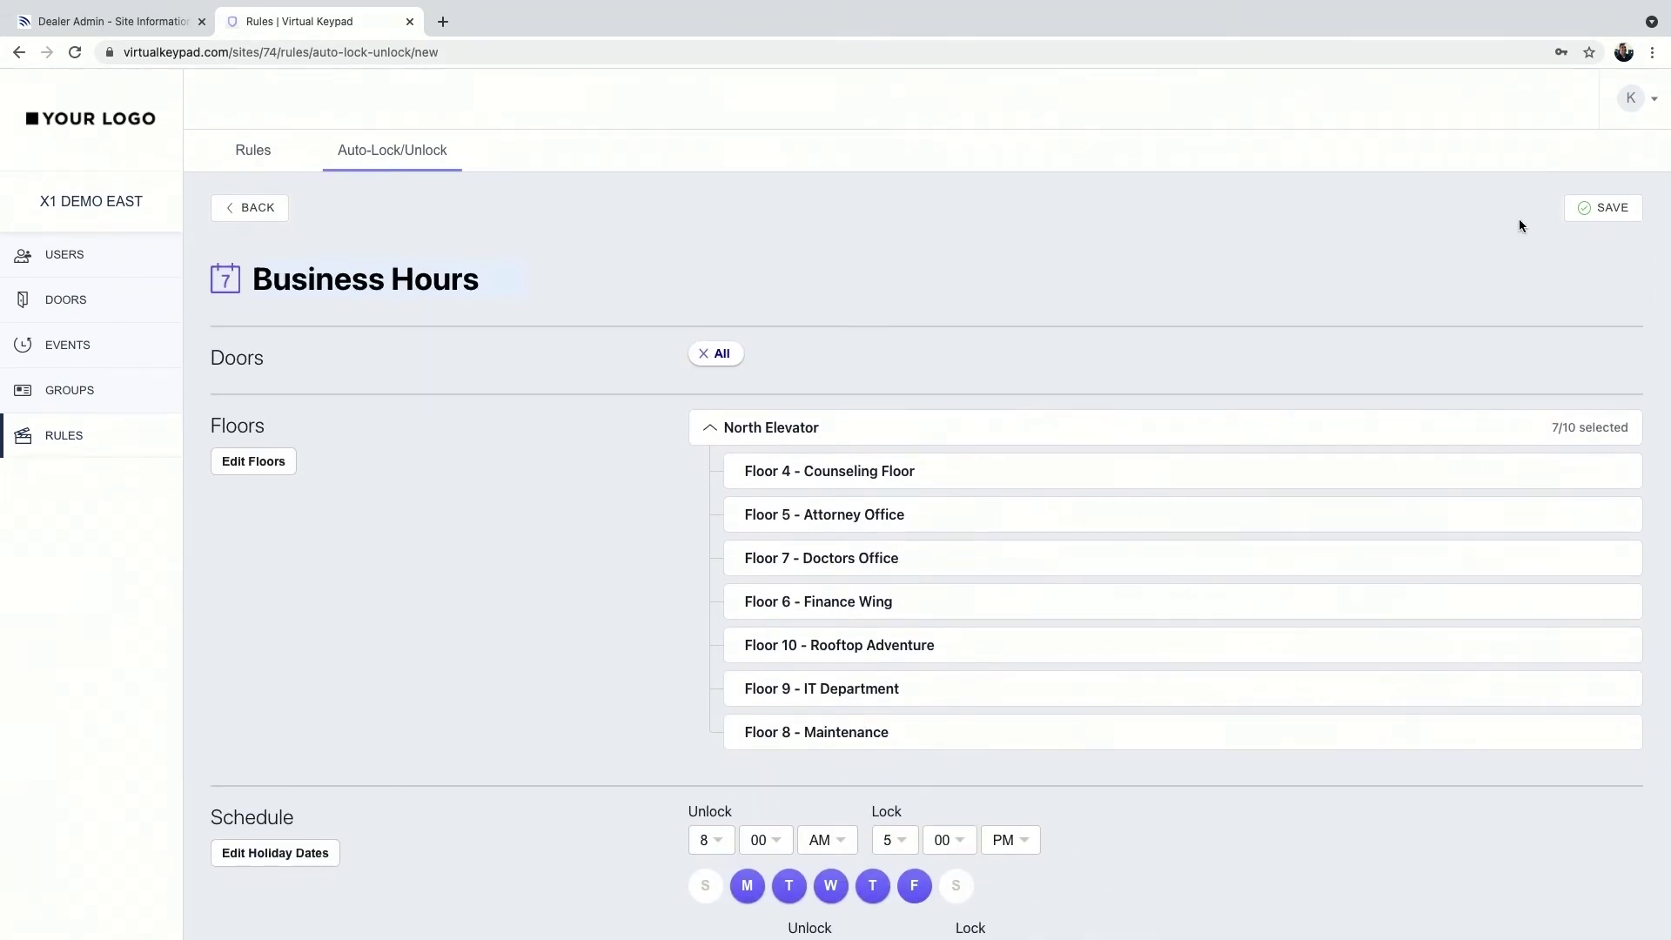
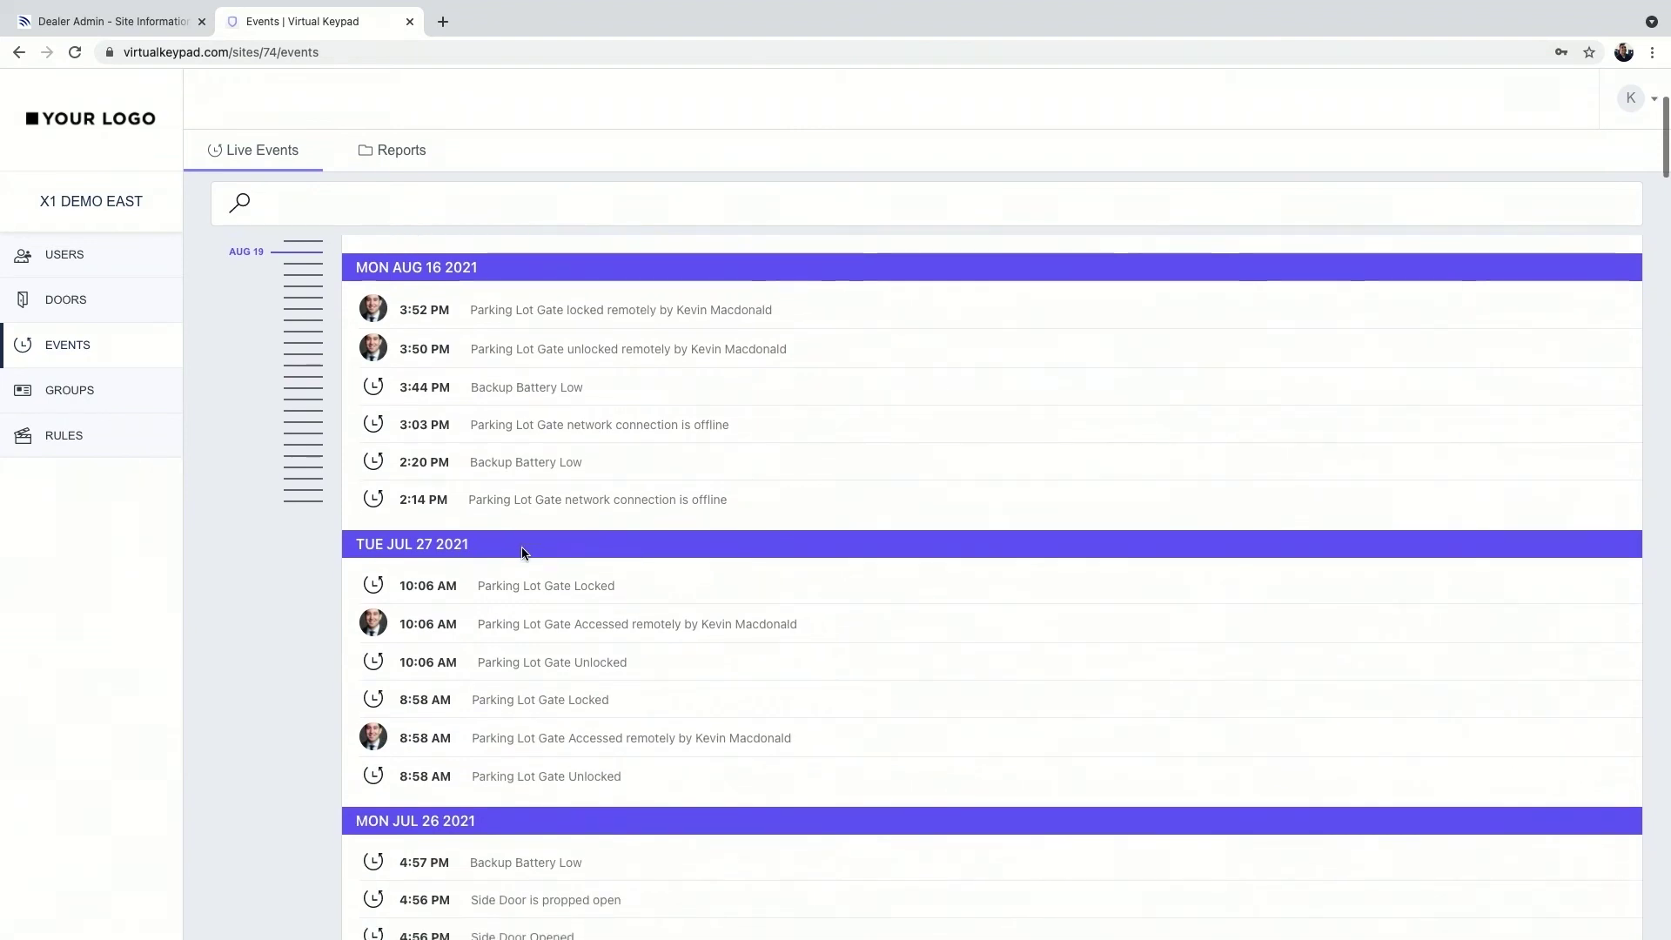
scroll(522, 553, "down", 2)
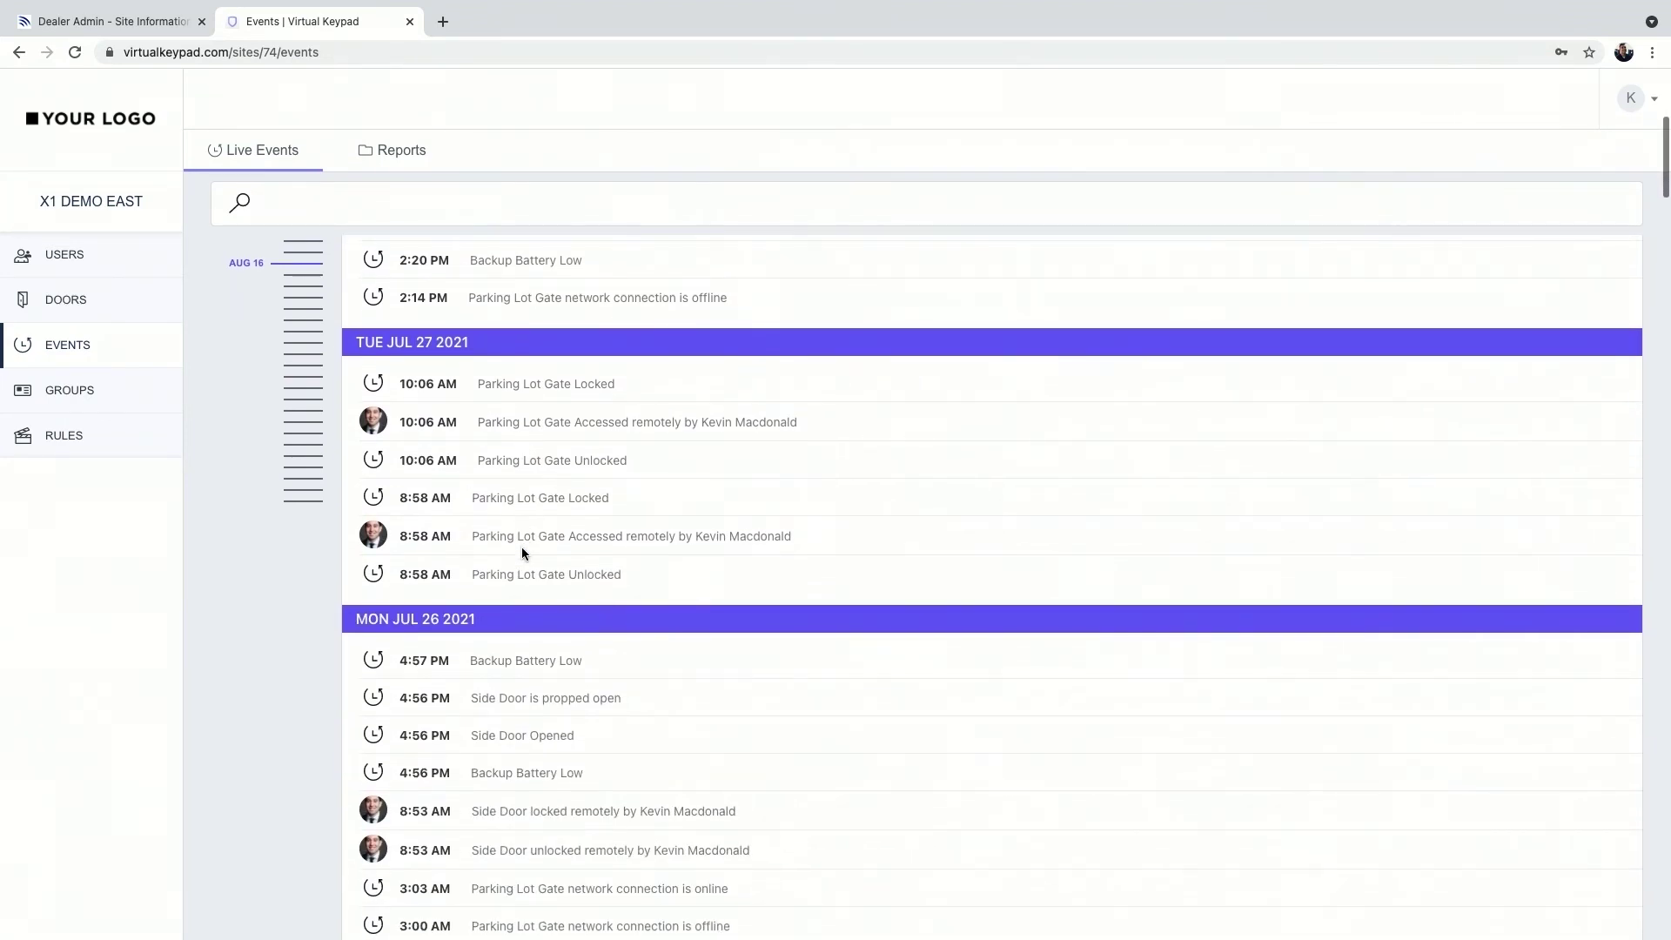
Add 'kevin' and 'side' as search filters on the live events list.
scroll(520, 546, "up", 4)
scroll(520, 546, "up", 2)
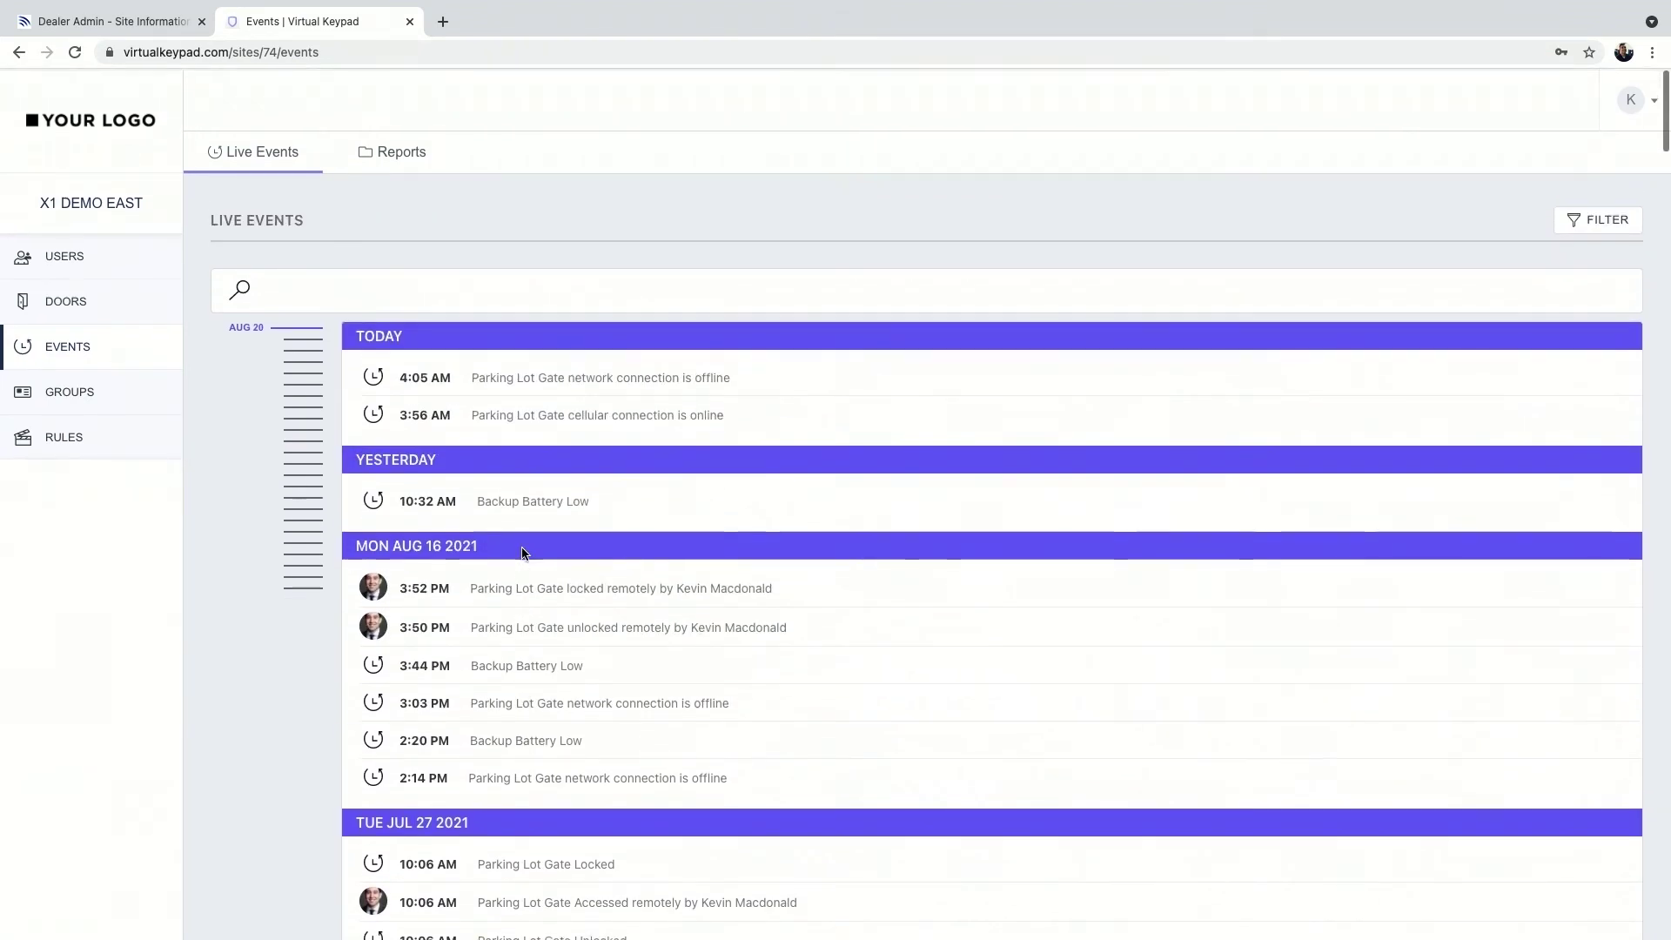
left_click(446, 283)
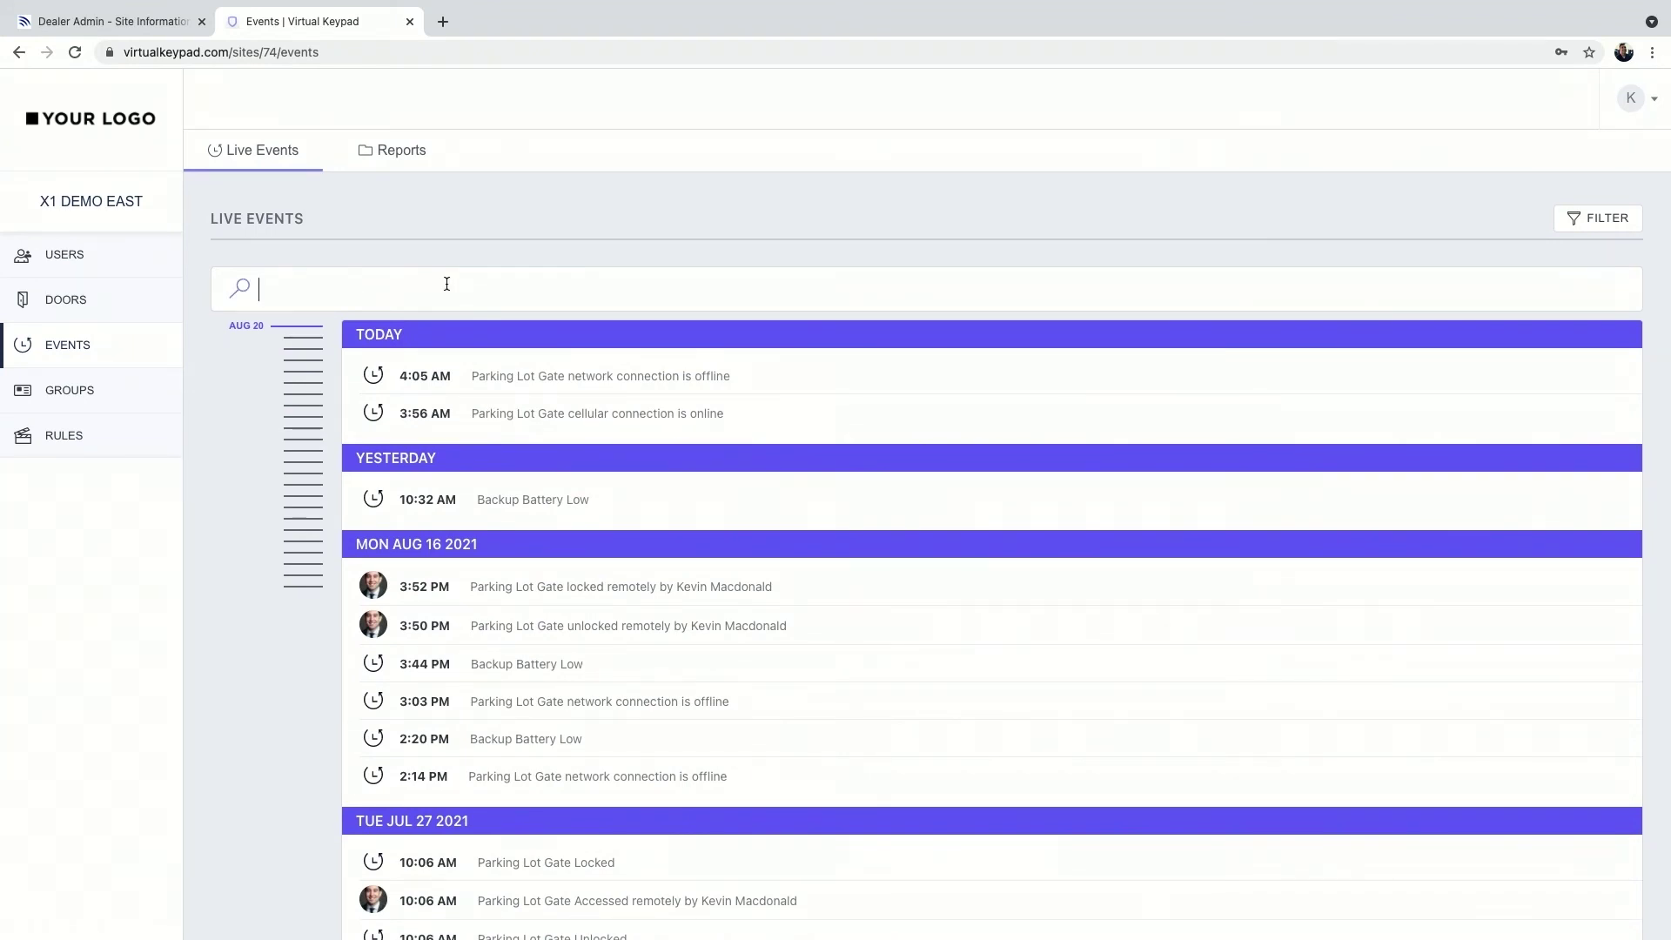
type("kevin")
key("Return")
type("side")
key("Return")
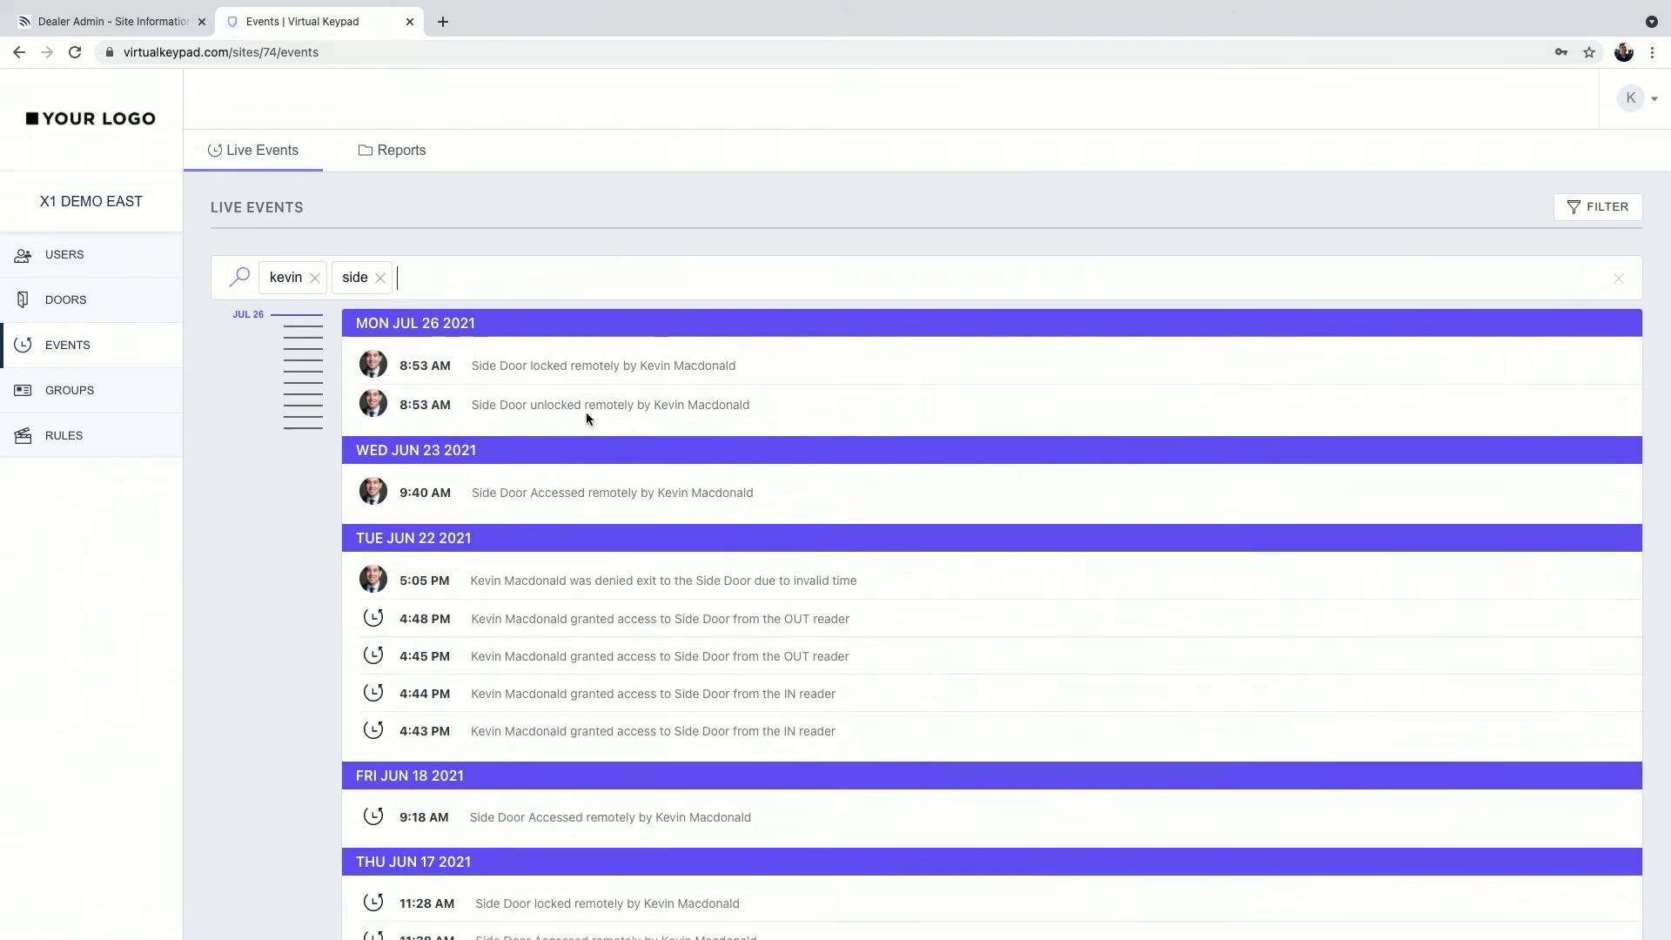
Remove the 'kevin' and 'side' filters and filter the events by 'out' instead.
scroll(586, 418, "down", 2)
scroll(586, 418, "up", 2)
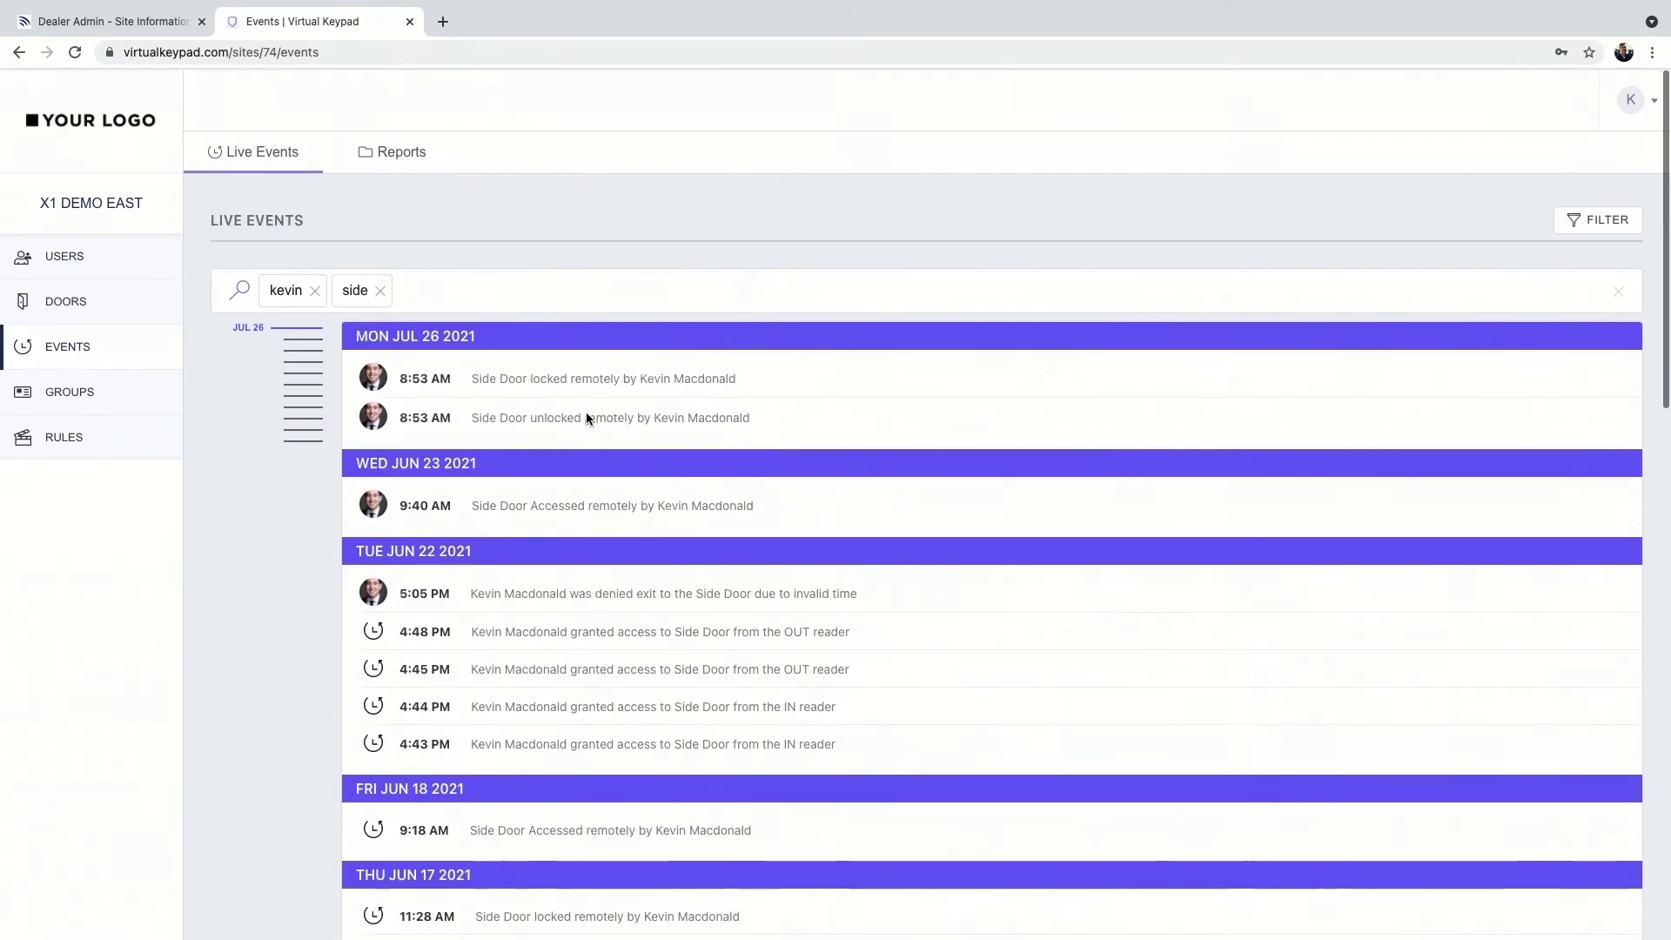
left_click(381, 291)
left_click(315, 290)
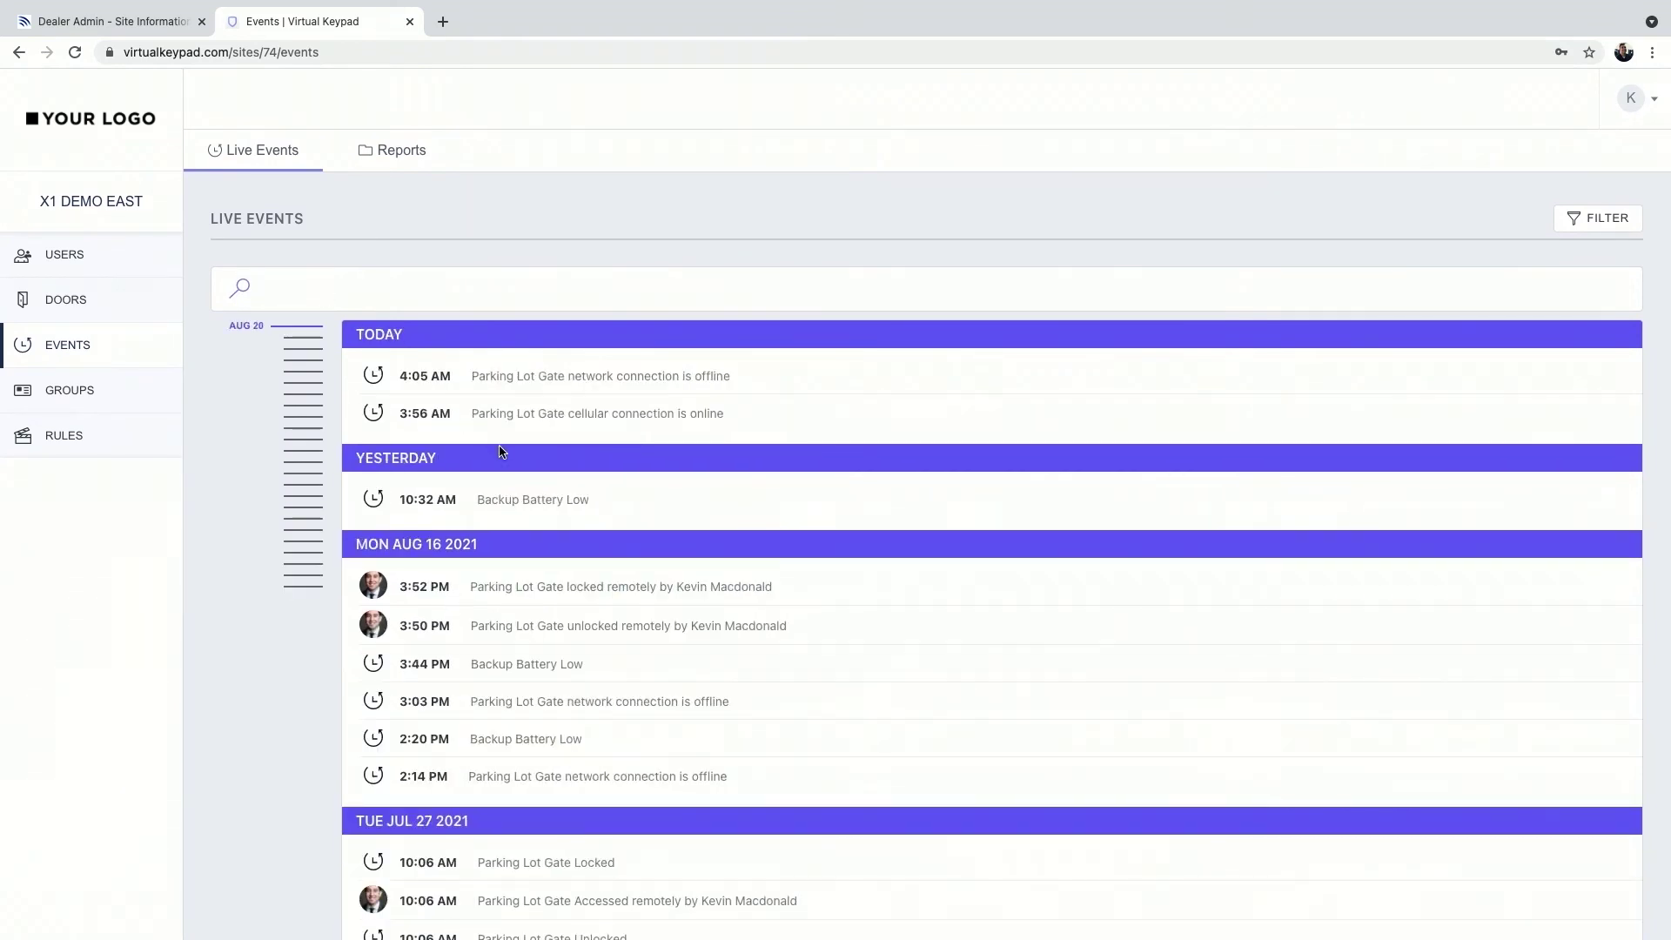
scroll(560, 568, "down", 1)
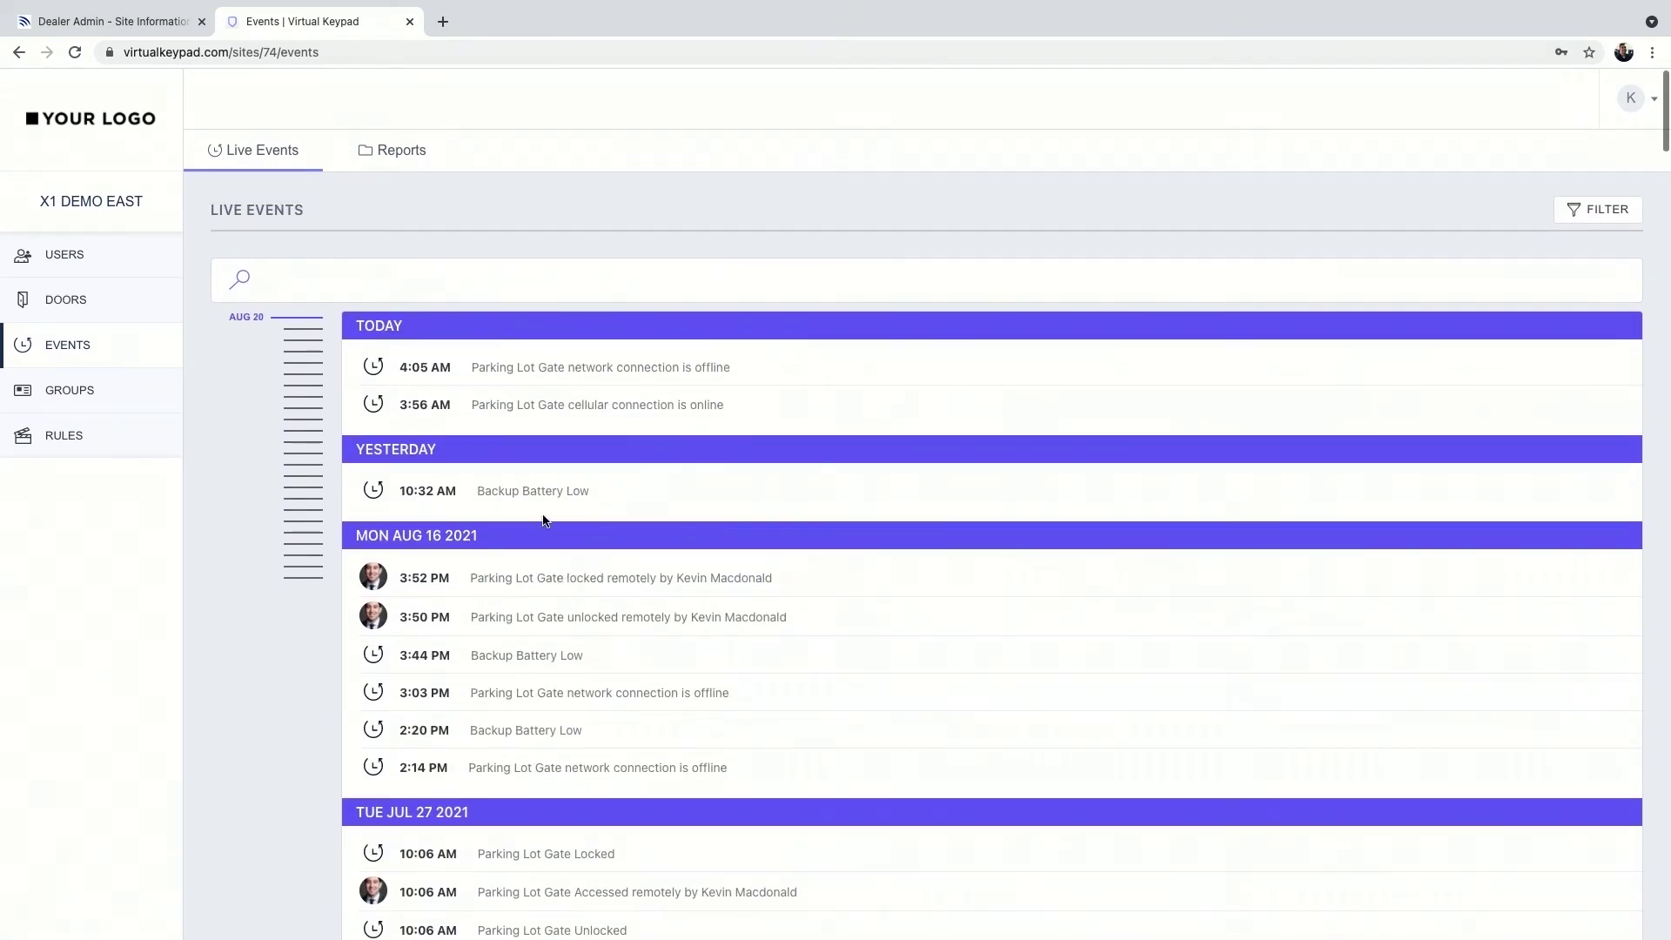
type("out")
key("Return")
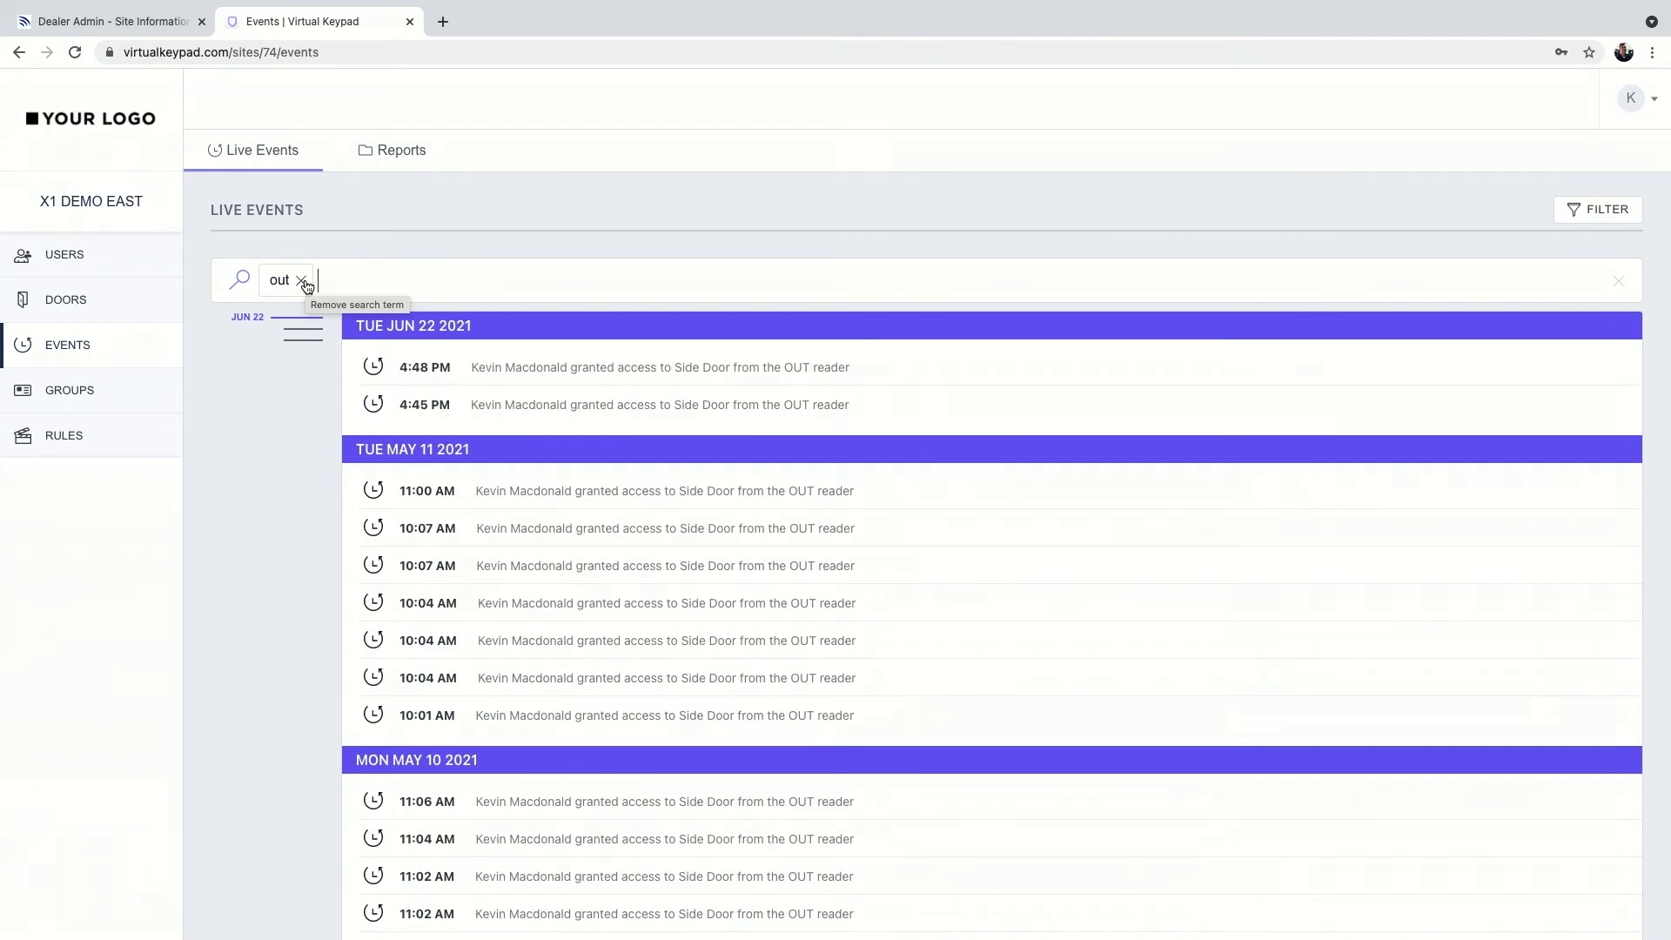
Remove the 'out' filter and scroll down to the Tue Jun 22 2021 events.
left_click(303, 281)
scroll(557, 508, "down", 3)
scroll(556, 508, "down", 10)
scroll(557, 509, "down", 5)
scroll(557, 509, "down", 2)
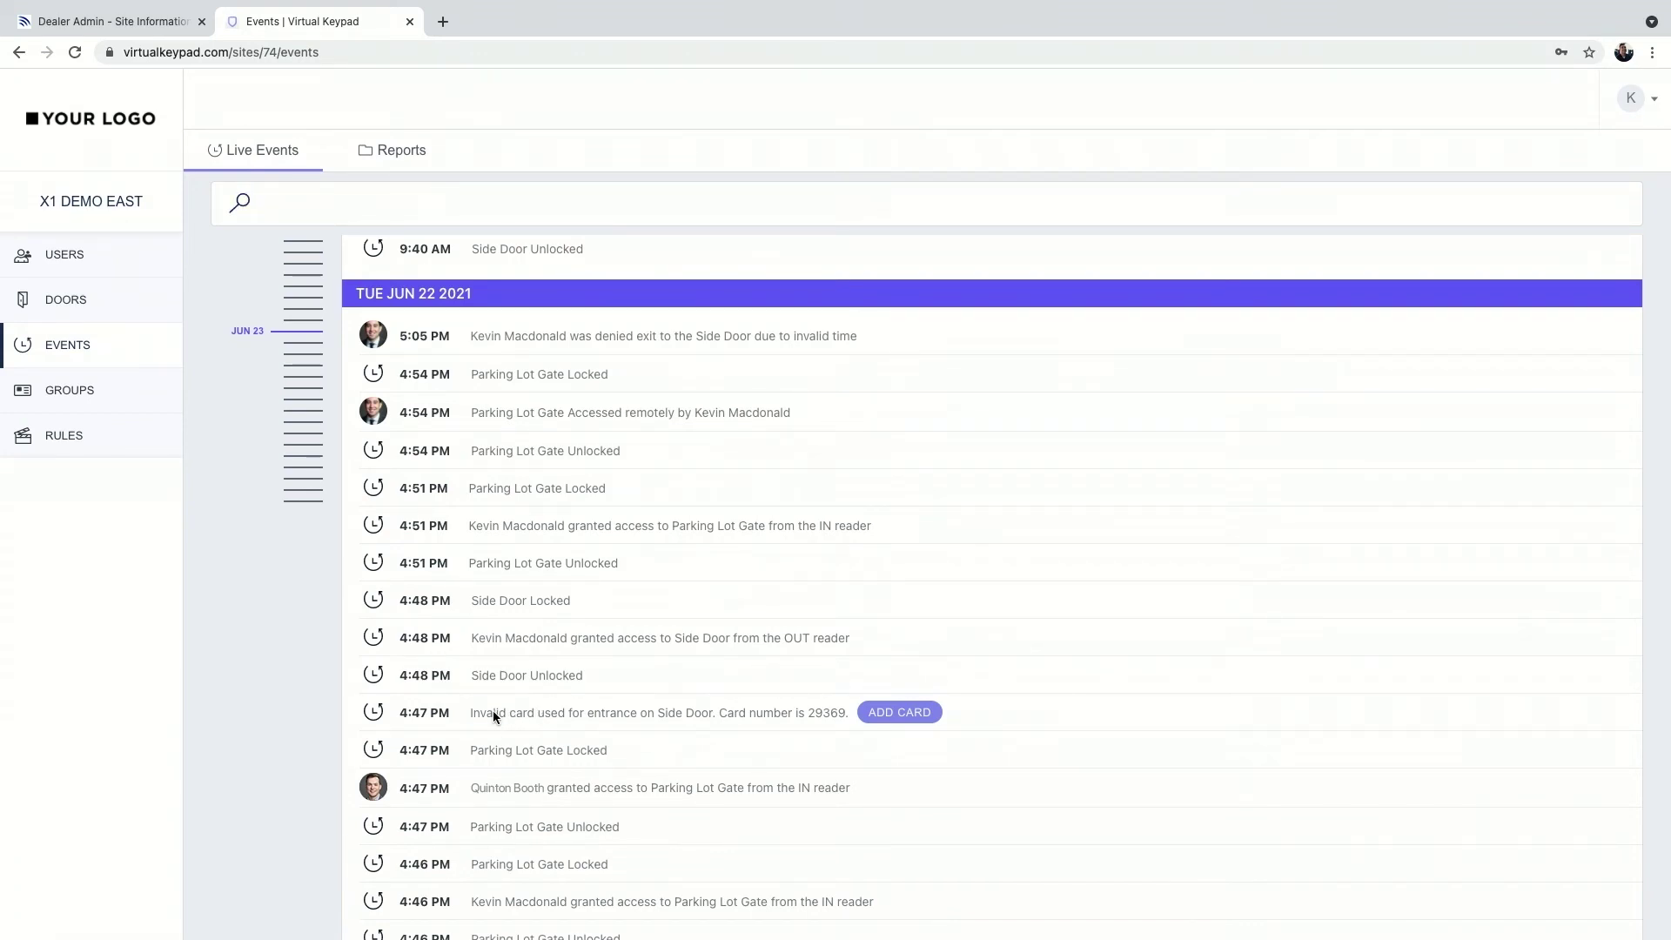
Add the invalid card to a new user with External Number 7567, then return to Live Events.
left_click(817, 713)
left_click(877, 715)
left_click(773, 468)
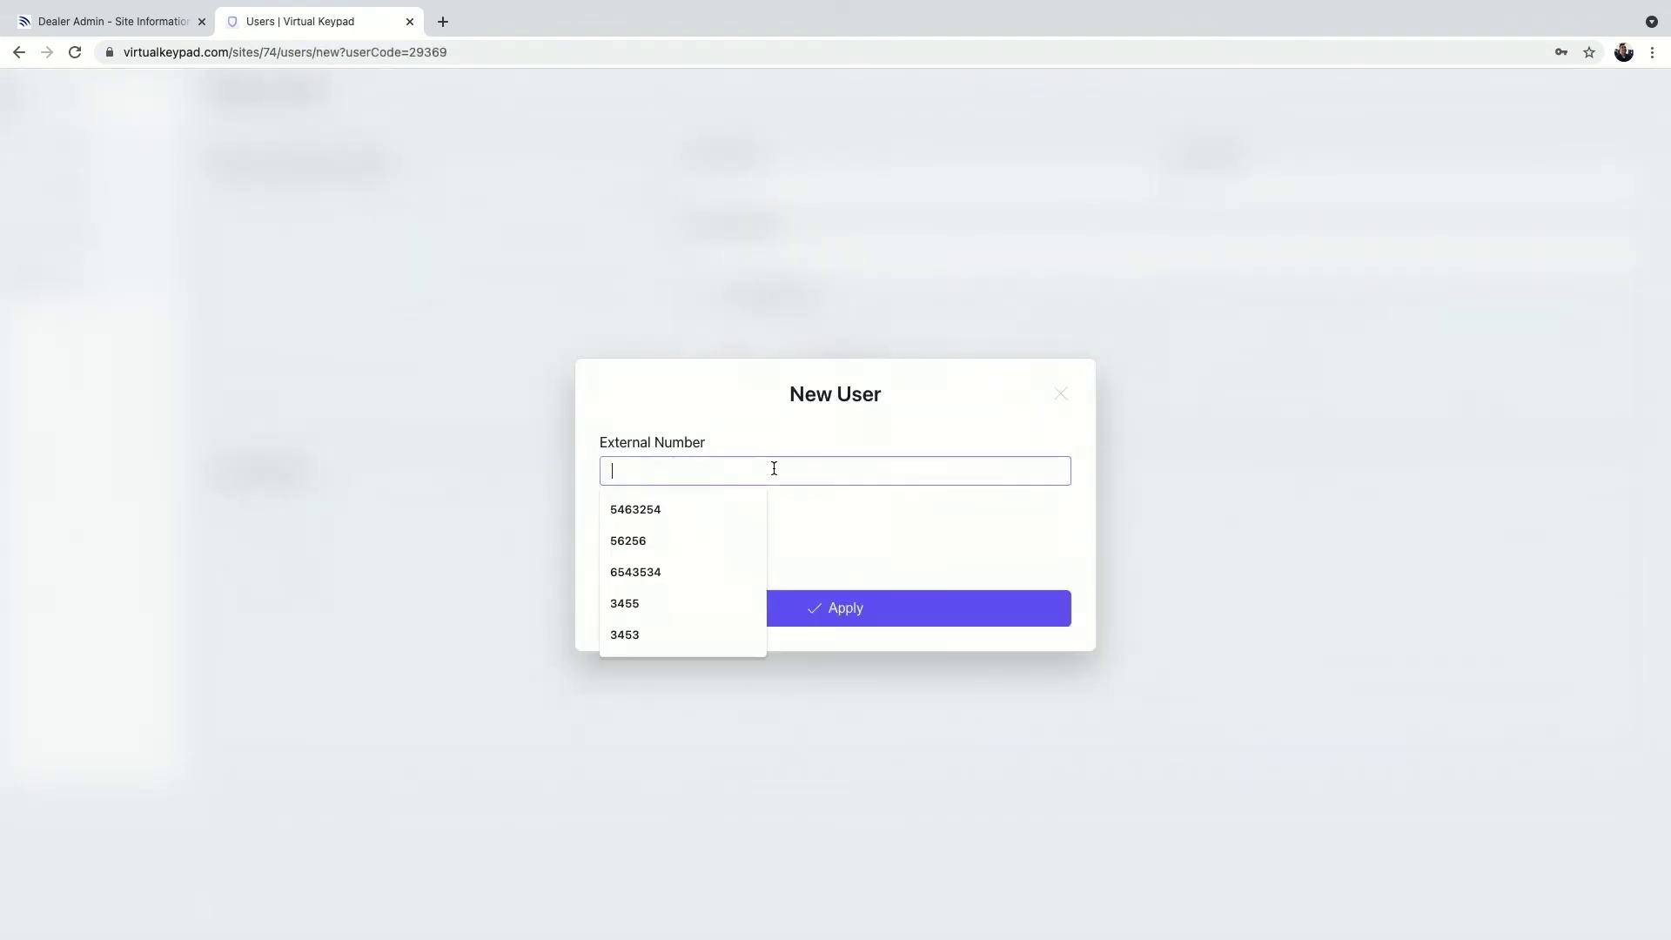
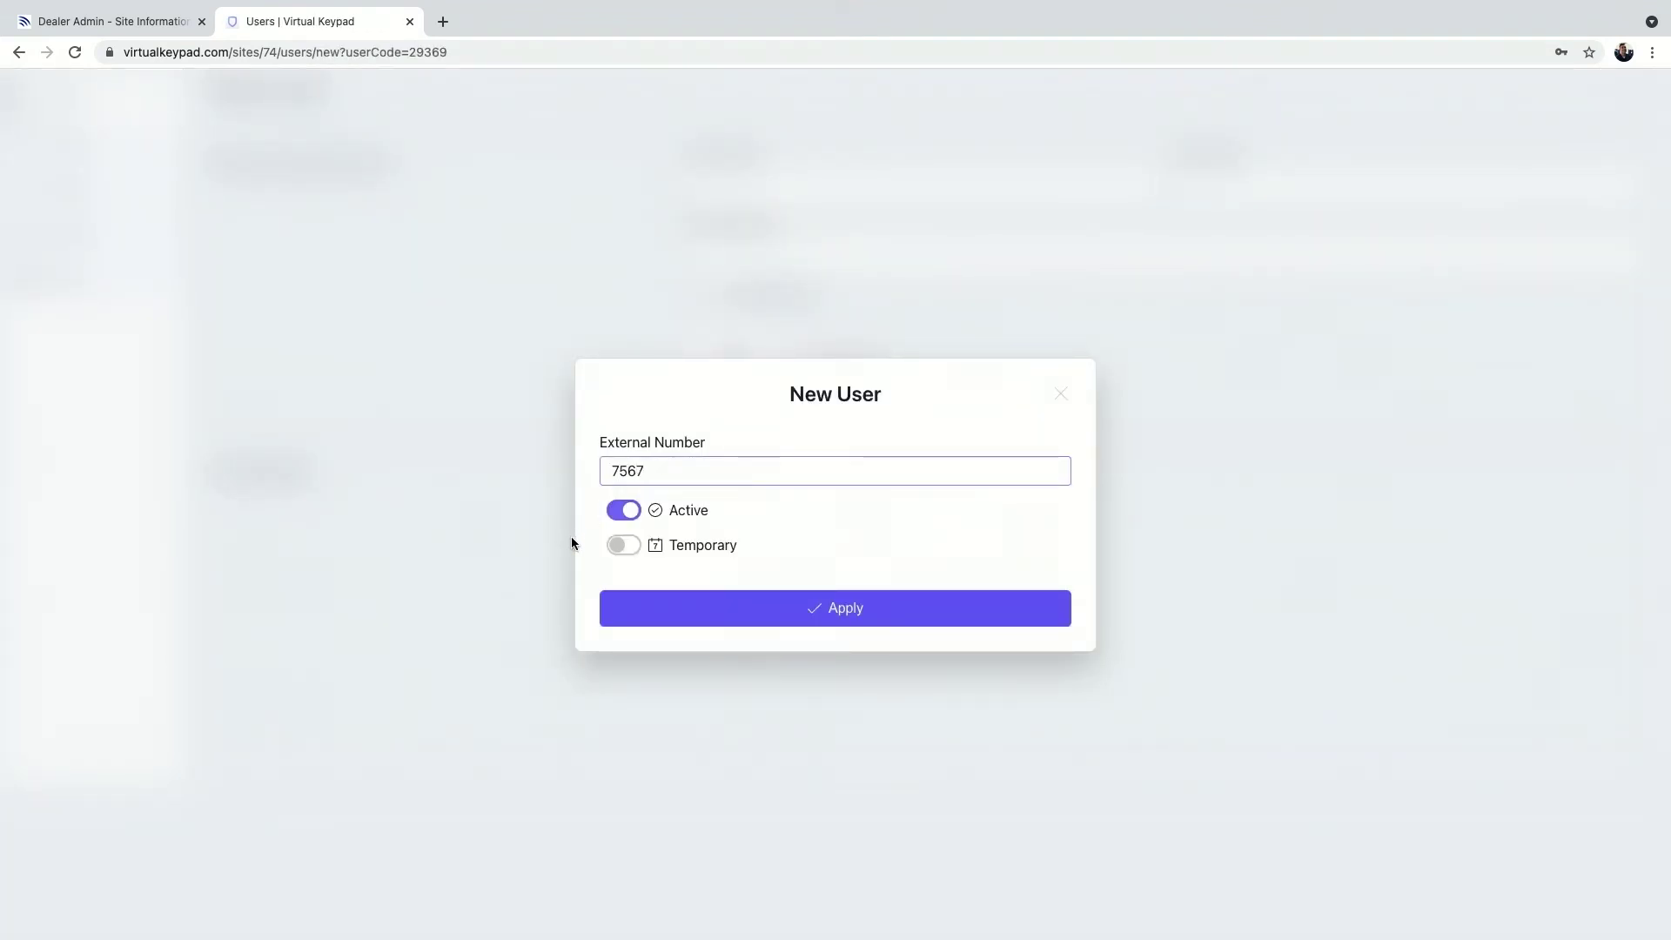
left_click(678, 606)
scroll(674, 634, "up", 3)
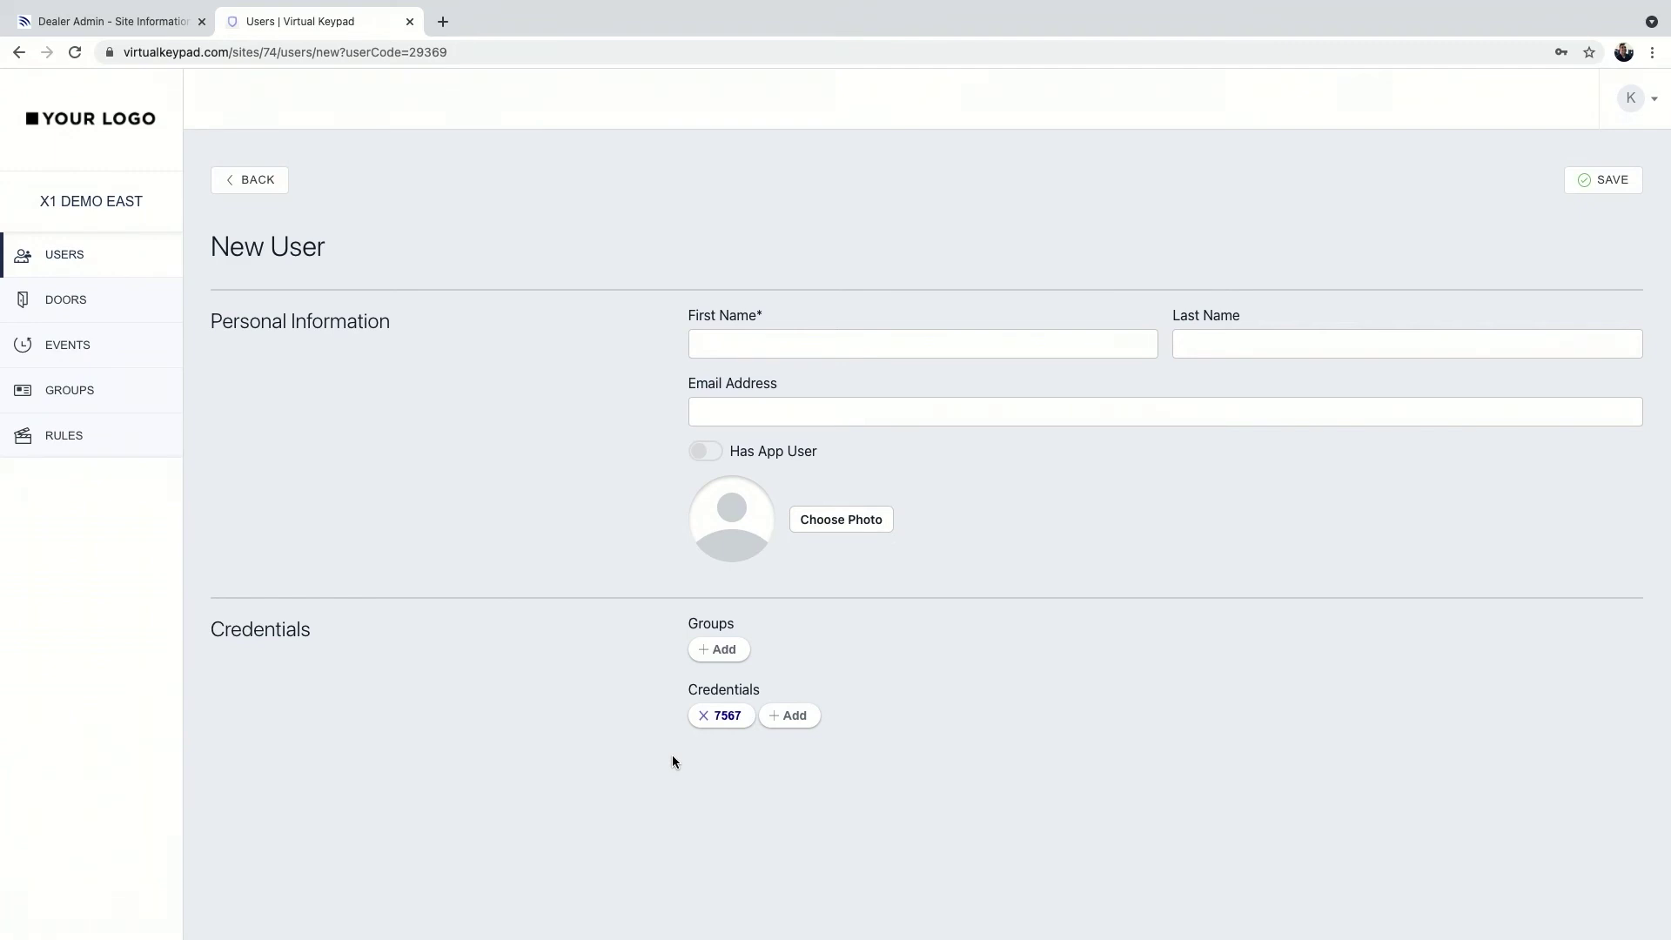
left_click(116, 352)
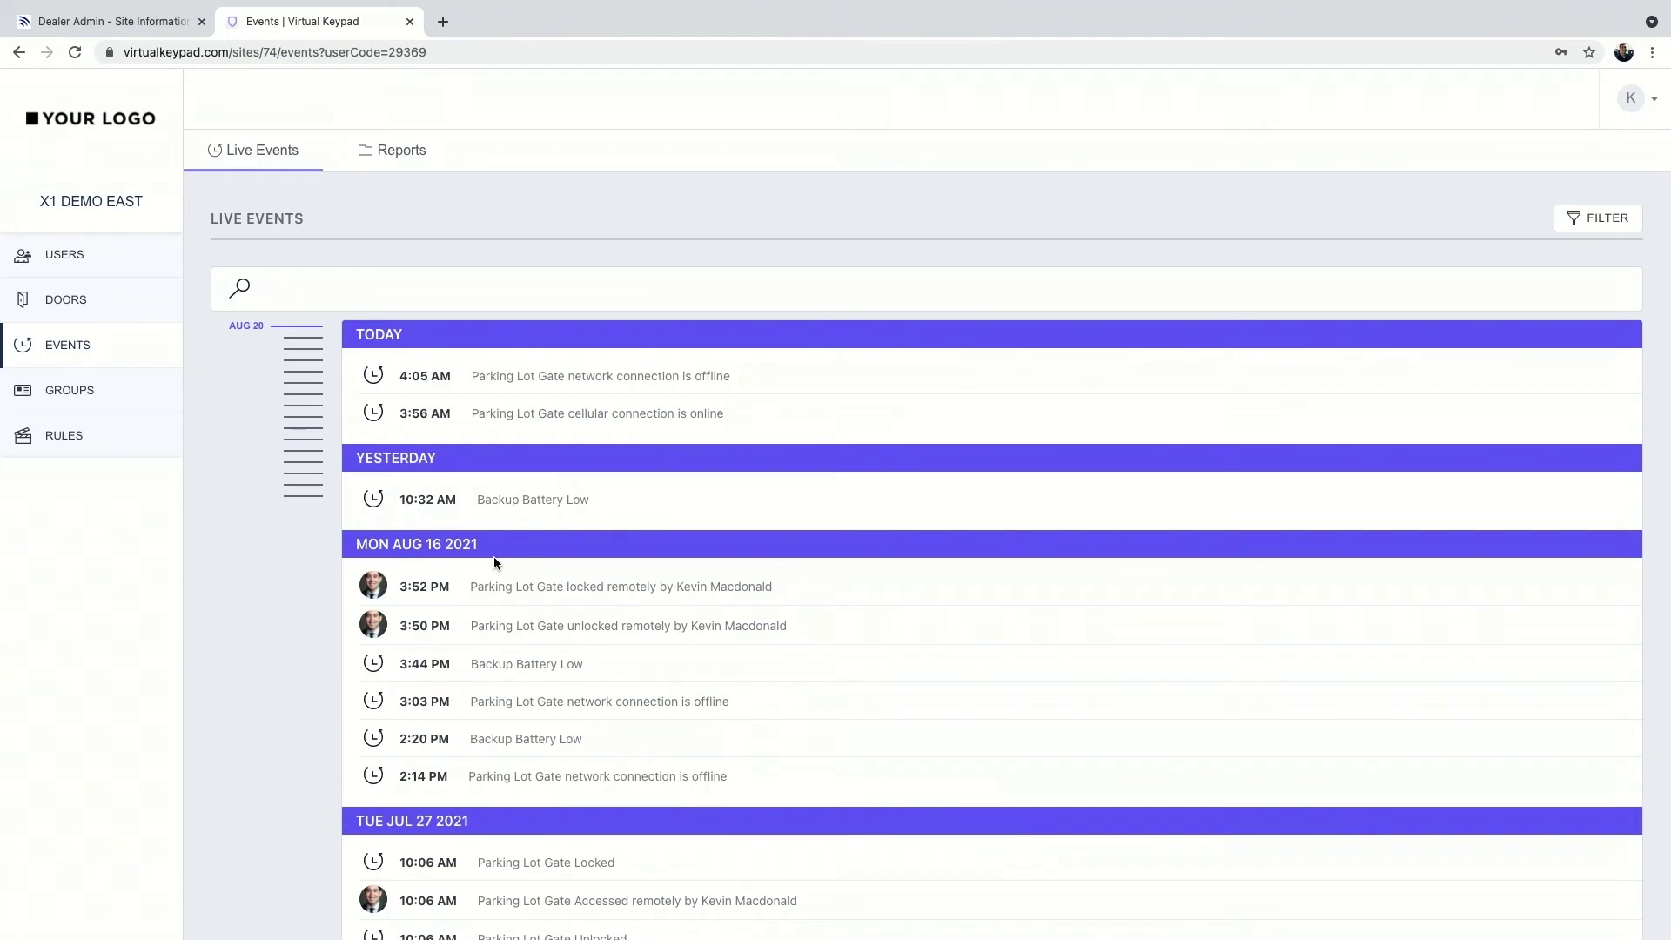
Open a blank New Report from the Reports tab.
scroll(493, 557, "down", 1)
scroll(493, 556, "up", 1)
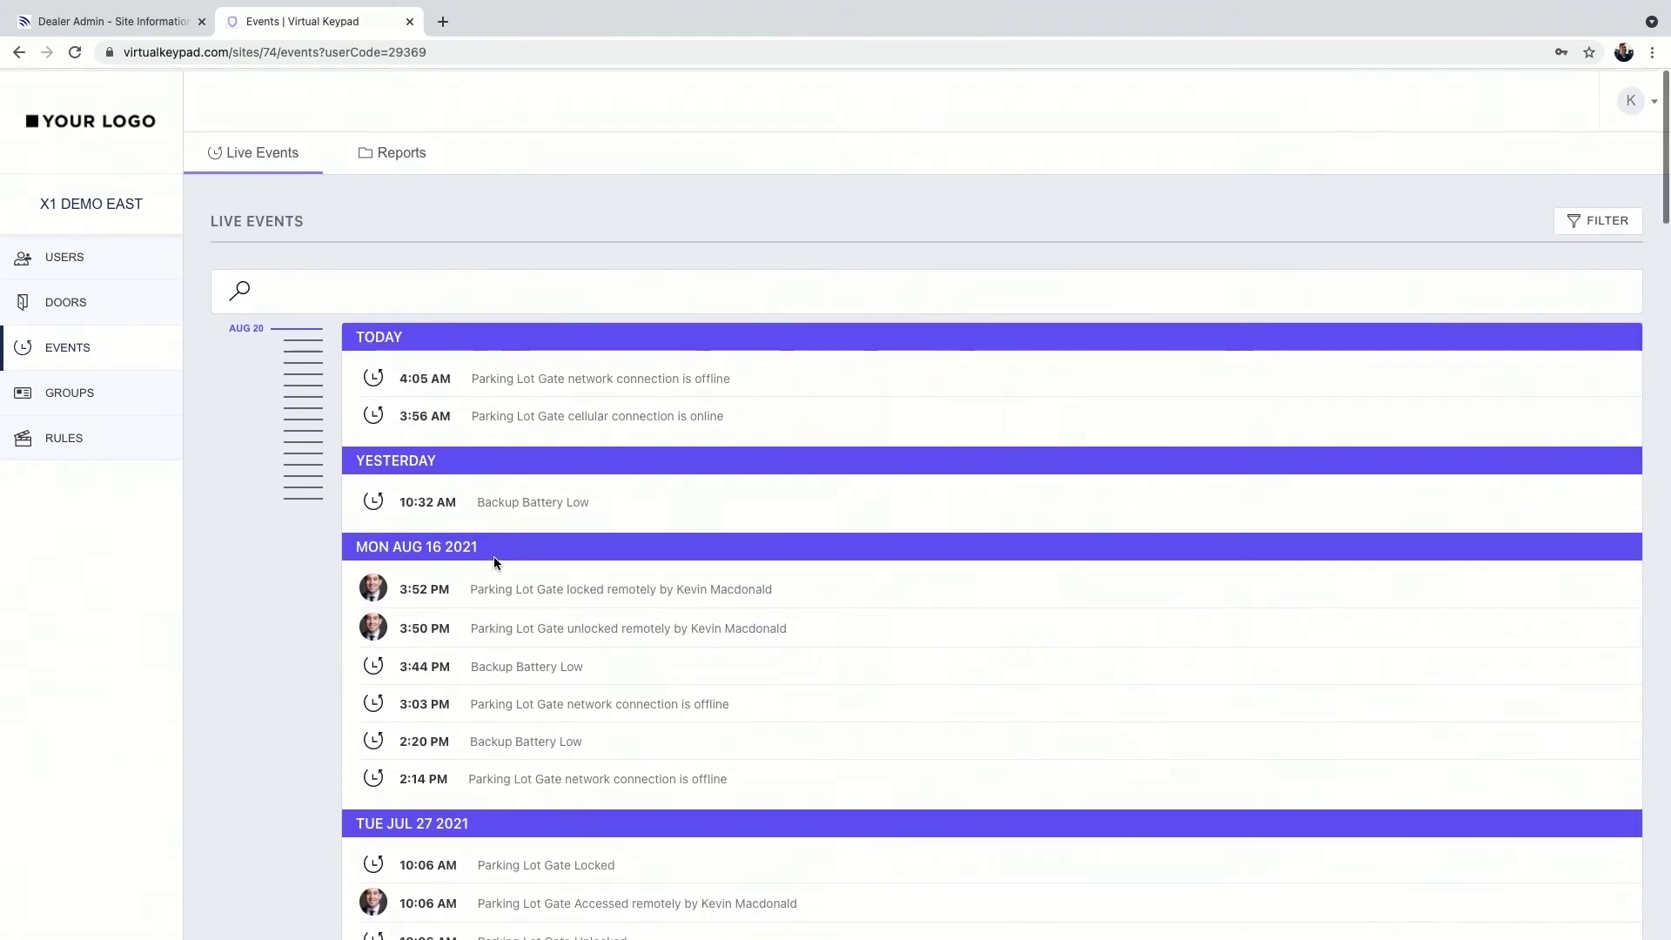
left_click(391, 156)
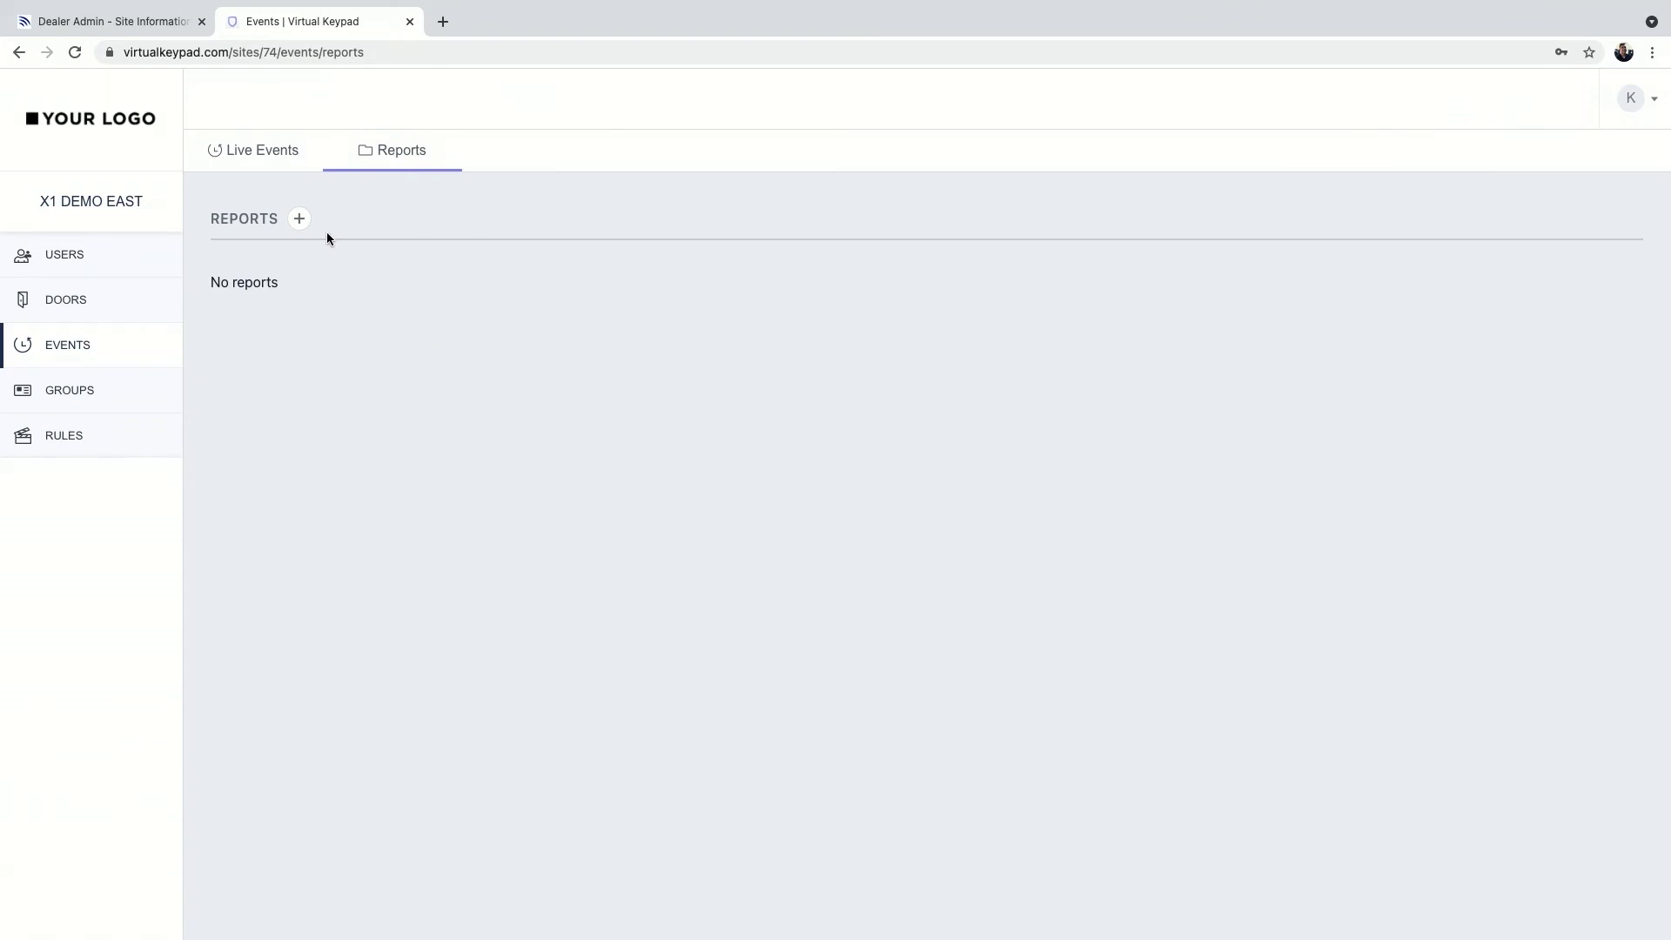
left_click(299, 219)
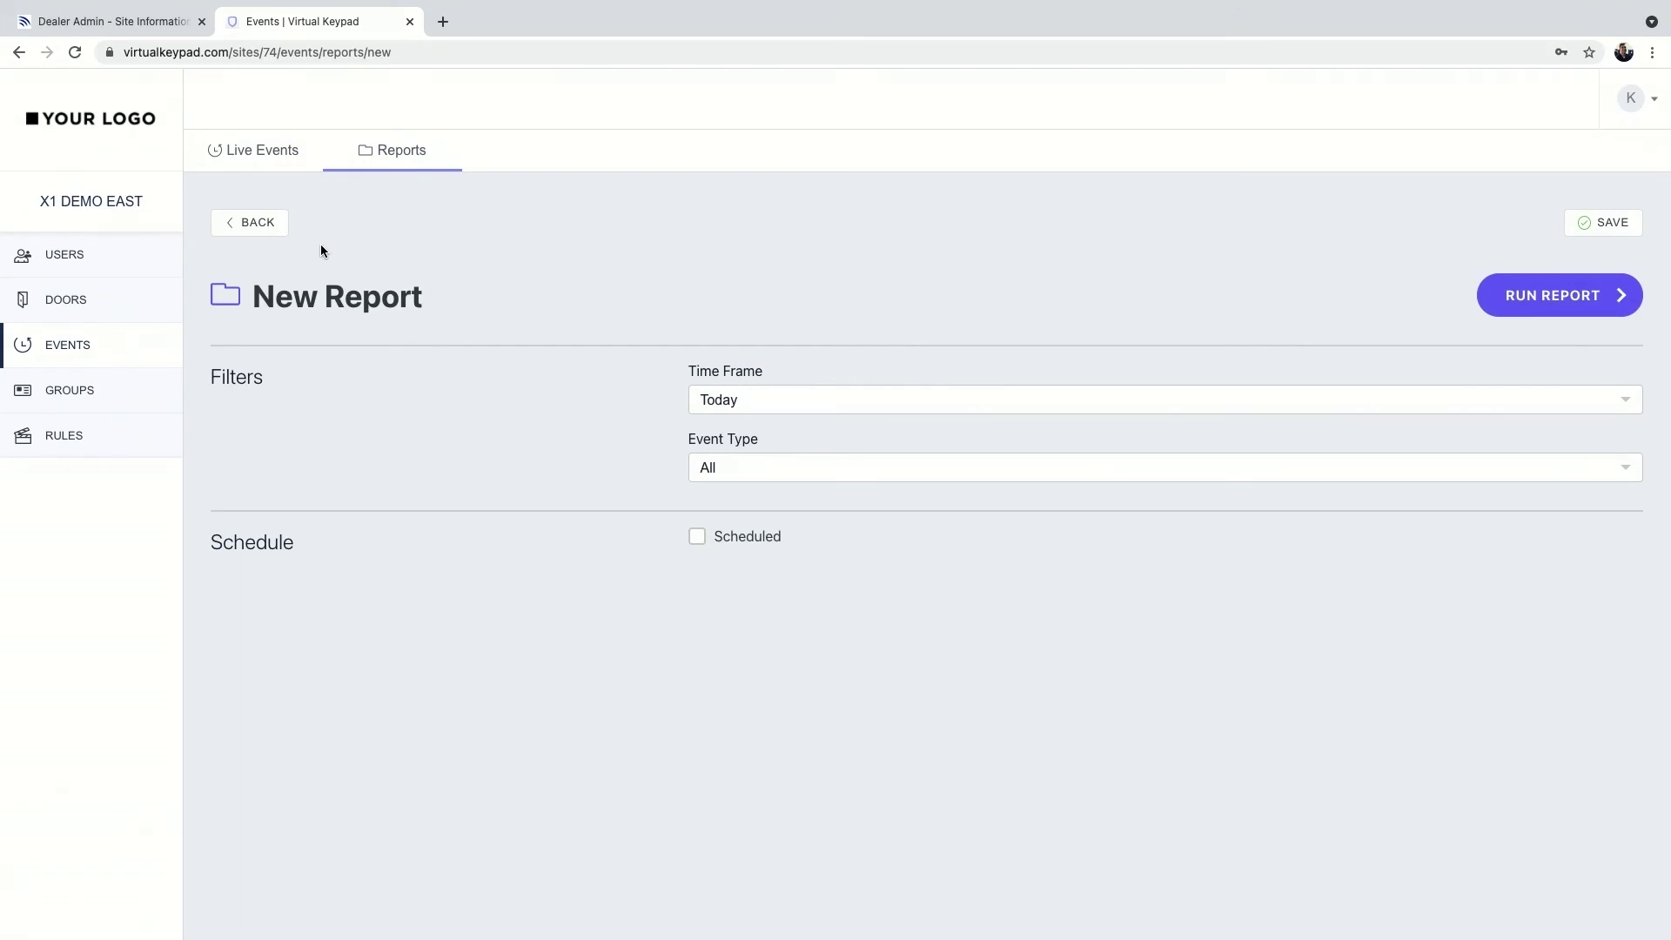
Name the new report 'Access Denied'.
left_click(342, 298)
type("D")
key("BackSpace")
type("Acc")
key("Down")
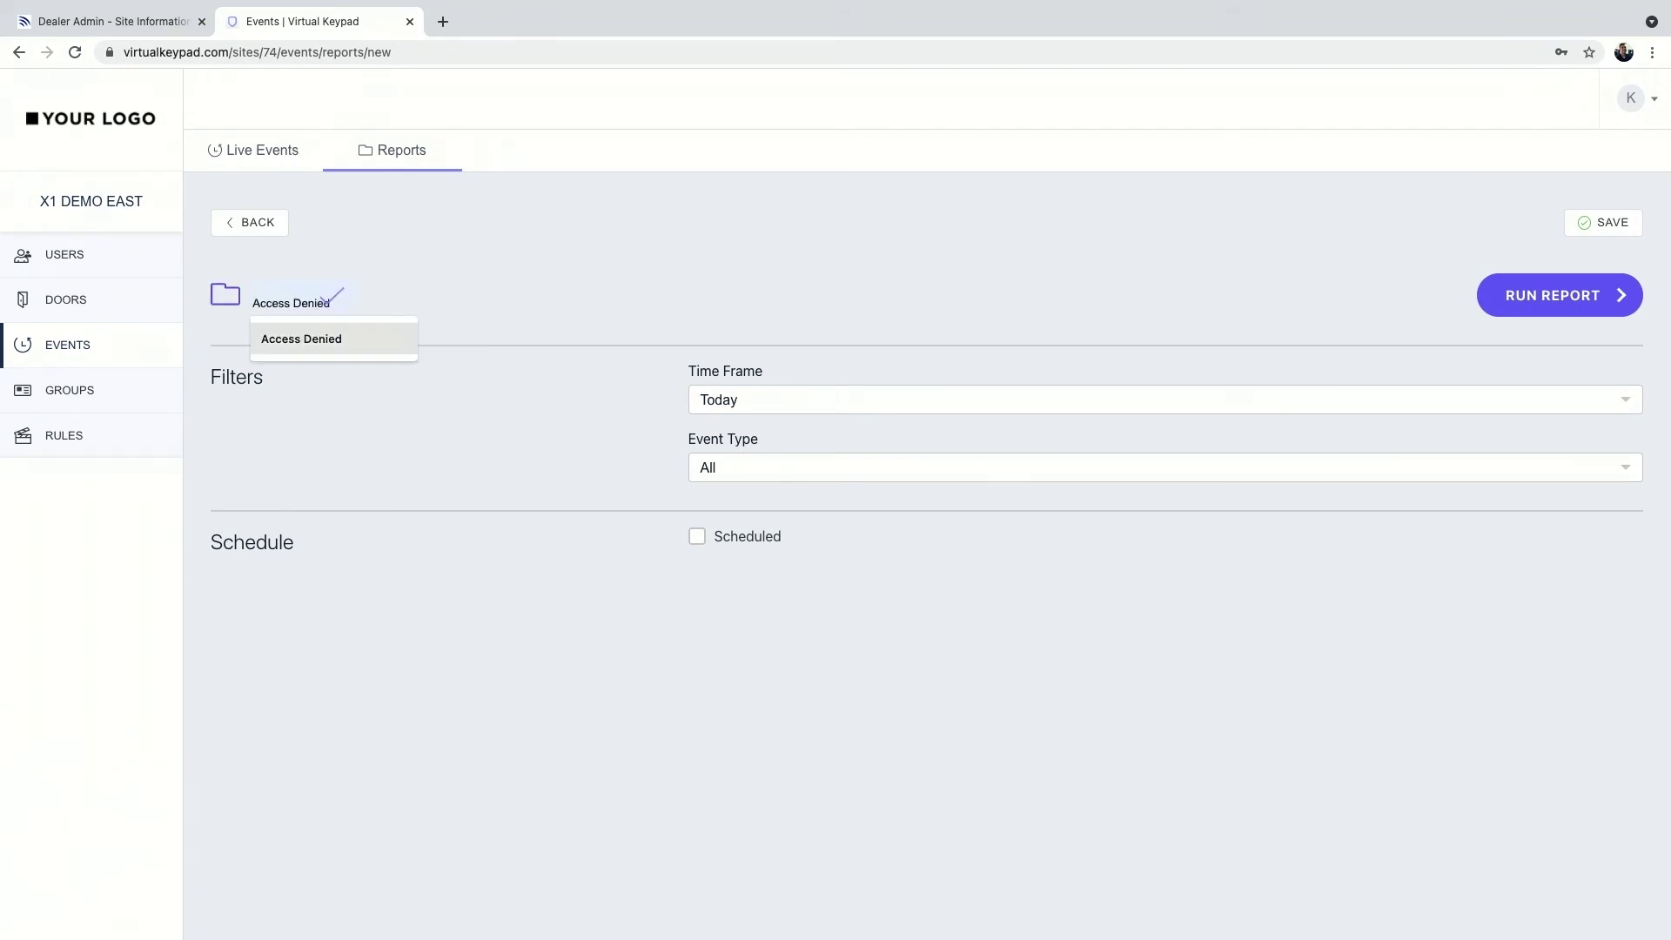
key("Return")
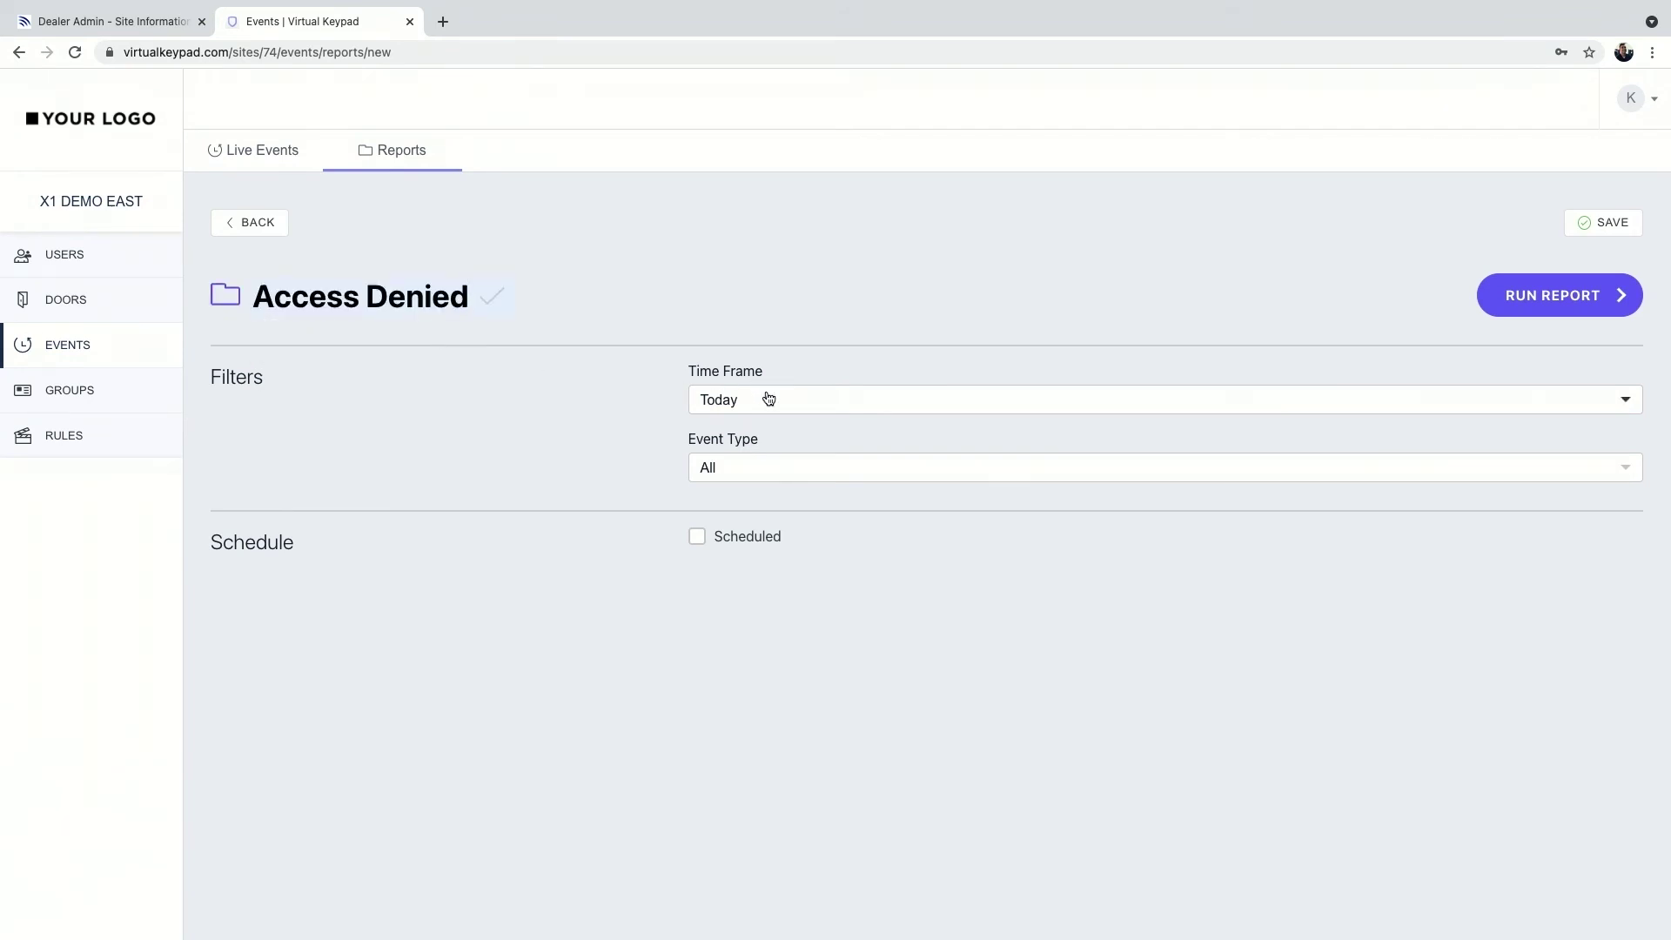
Set a Custom time frame, Door Access event type, one specific user, and exclude Access Granted.
left_click(766, 399)
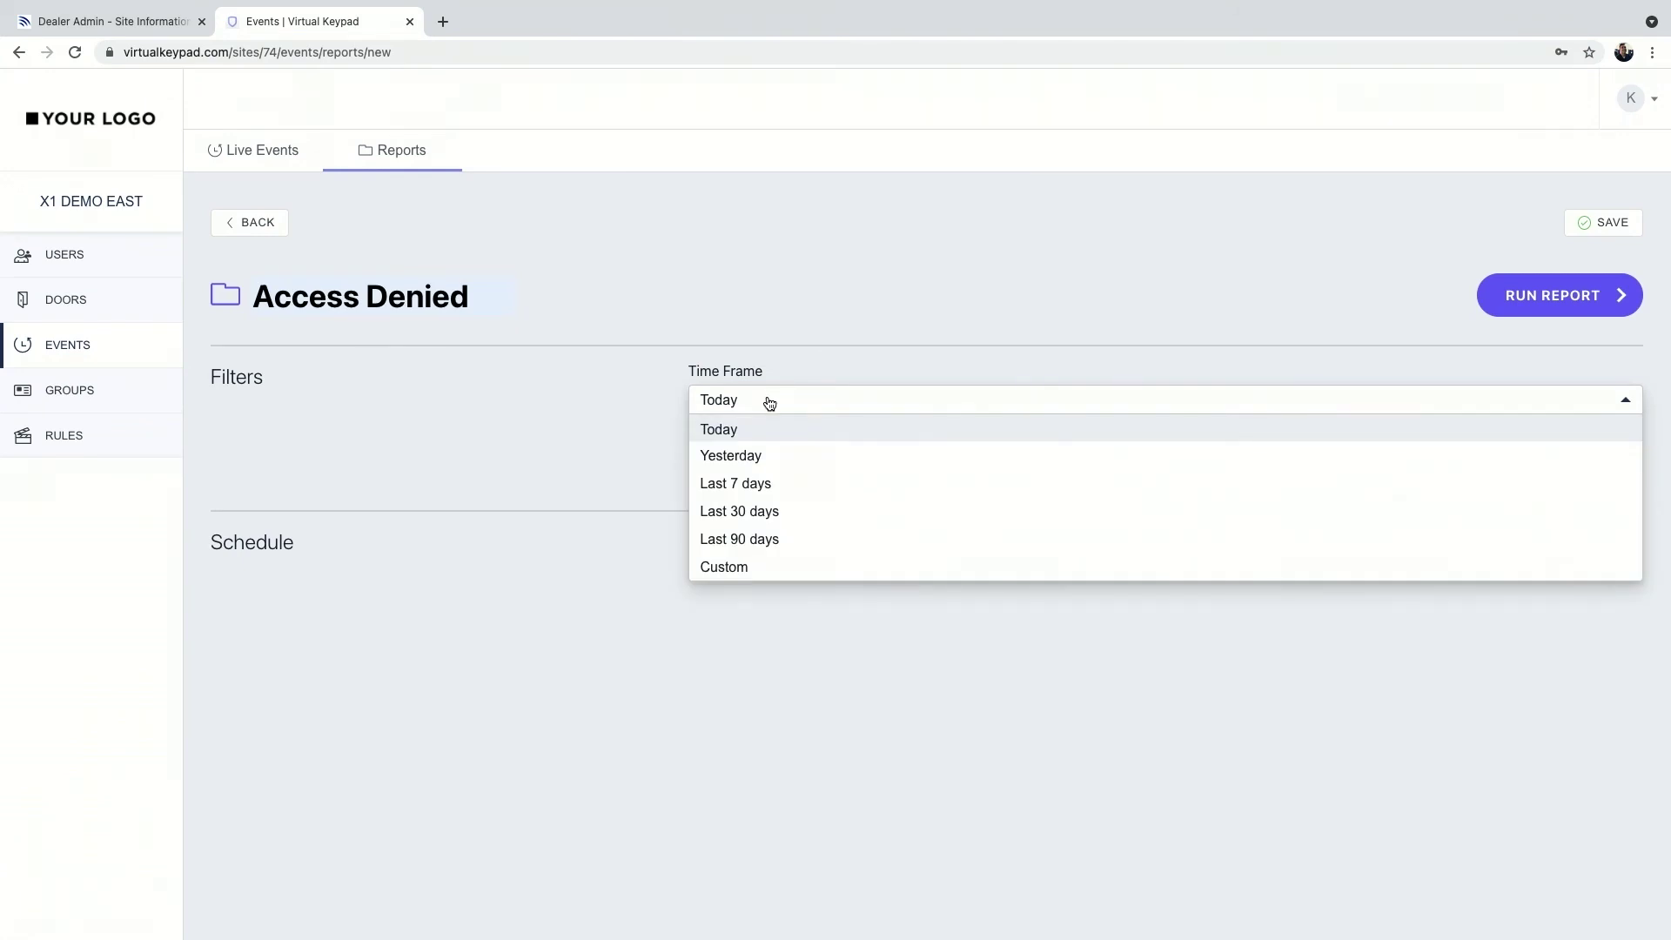
left_click(756, 565)
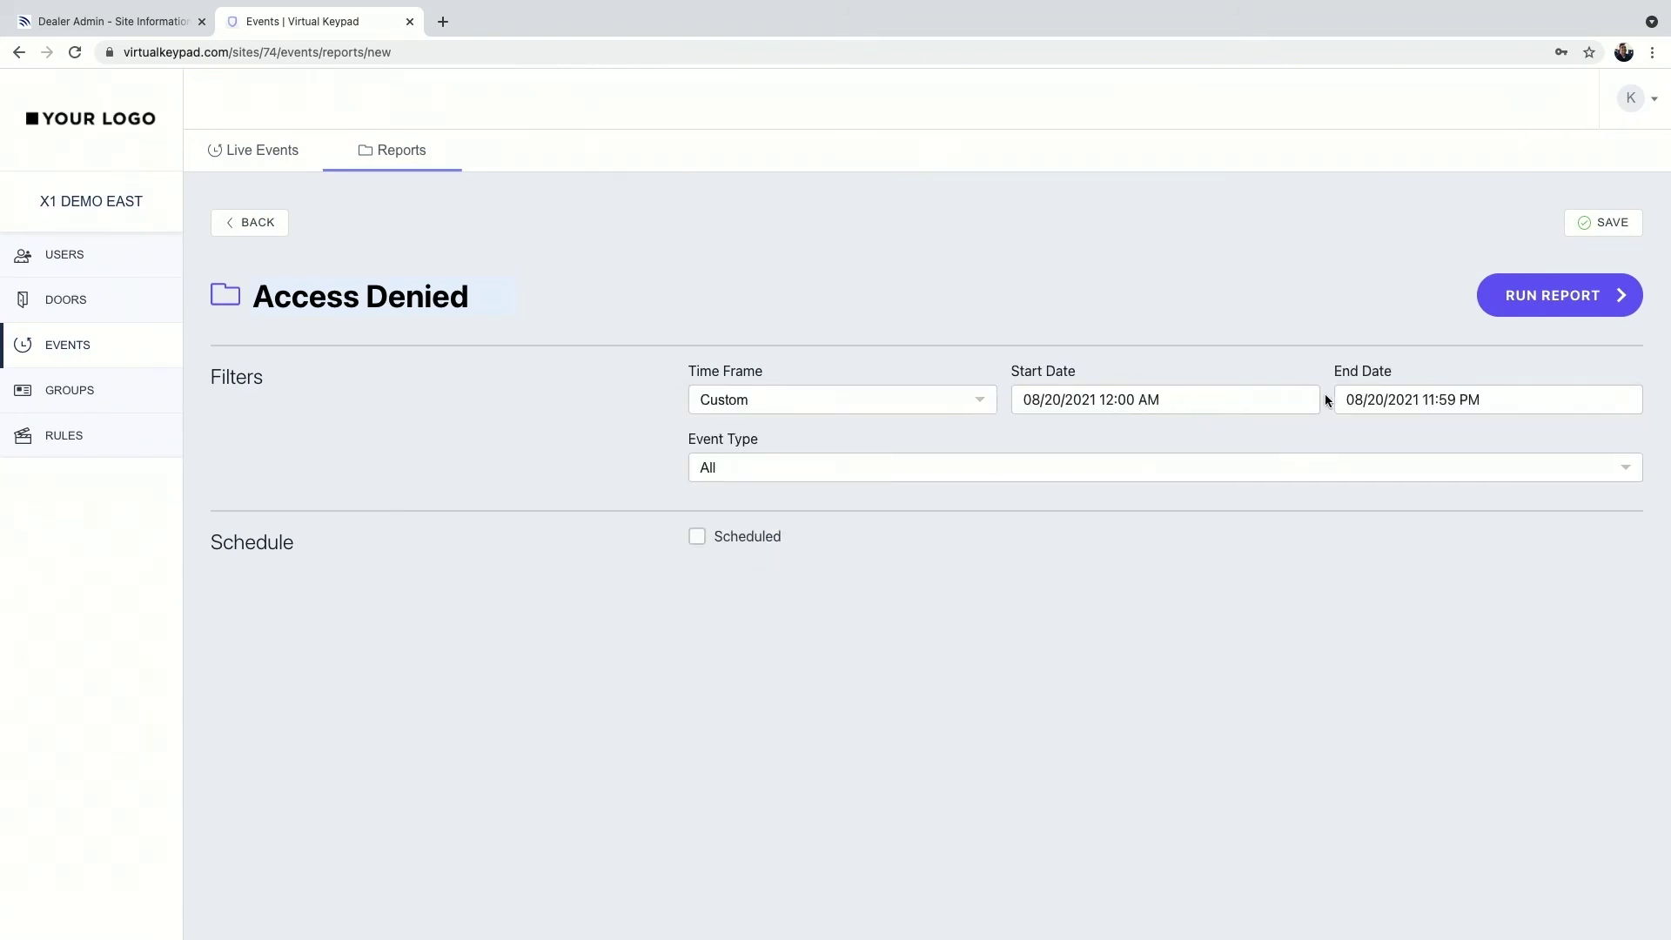
left_click(916, 477)
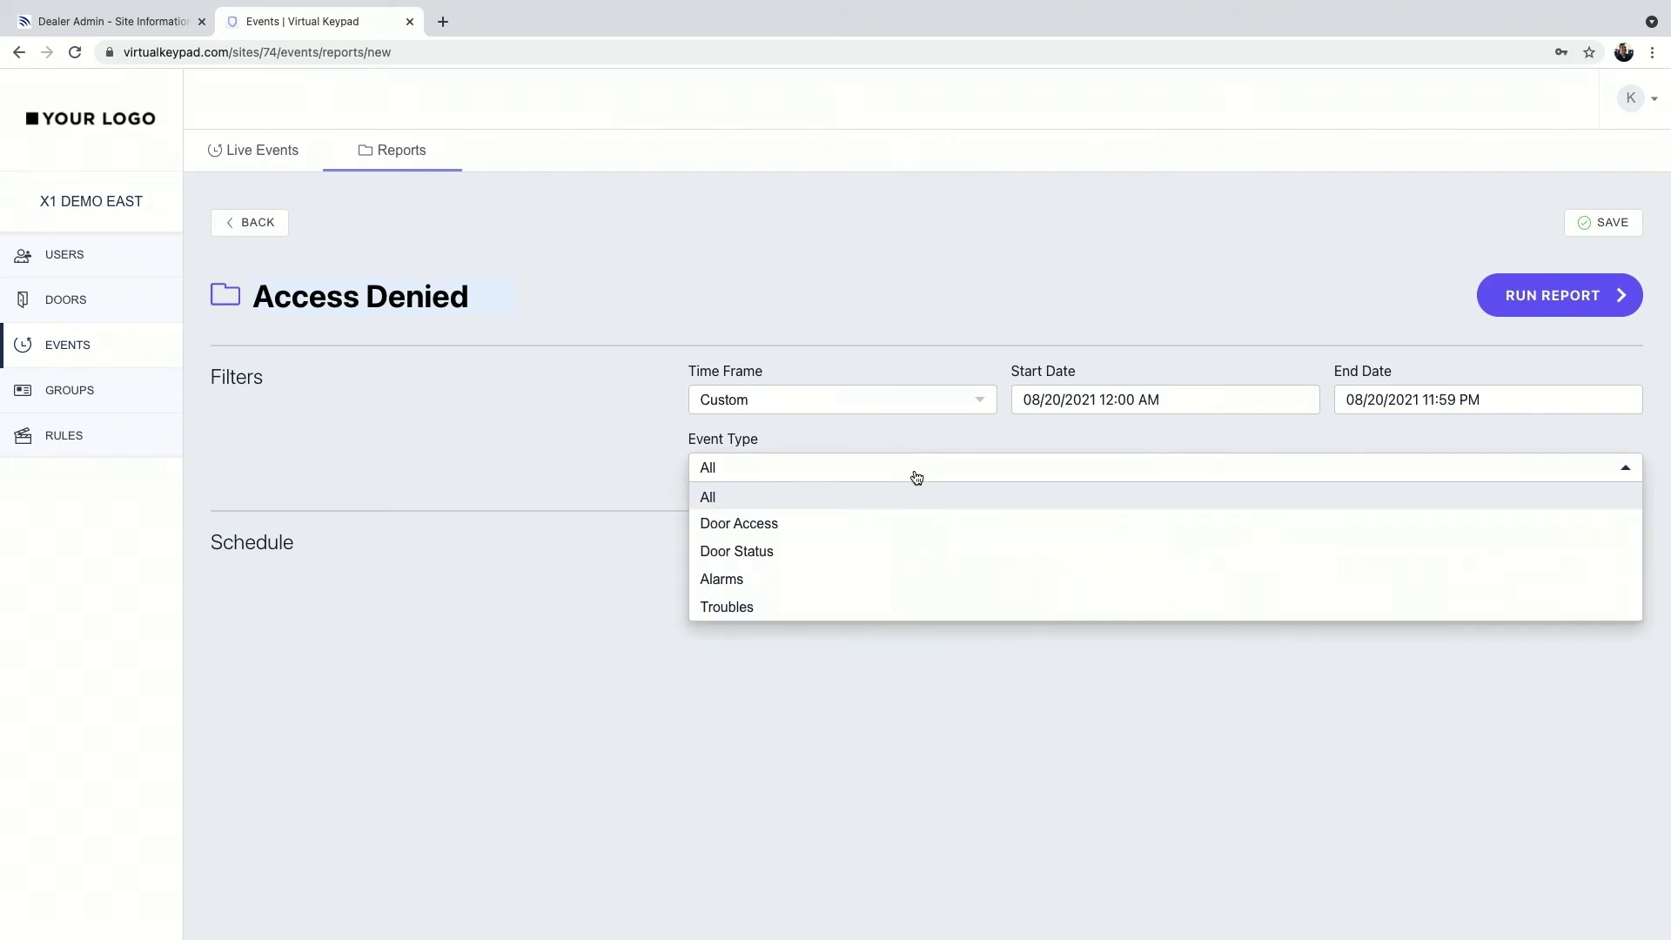
left_click(833, 526)
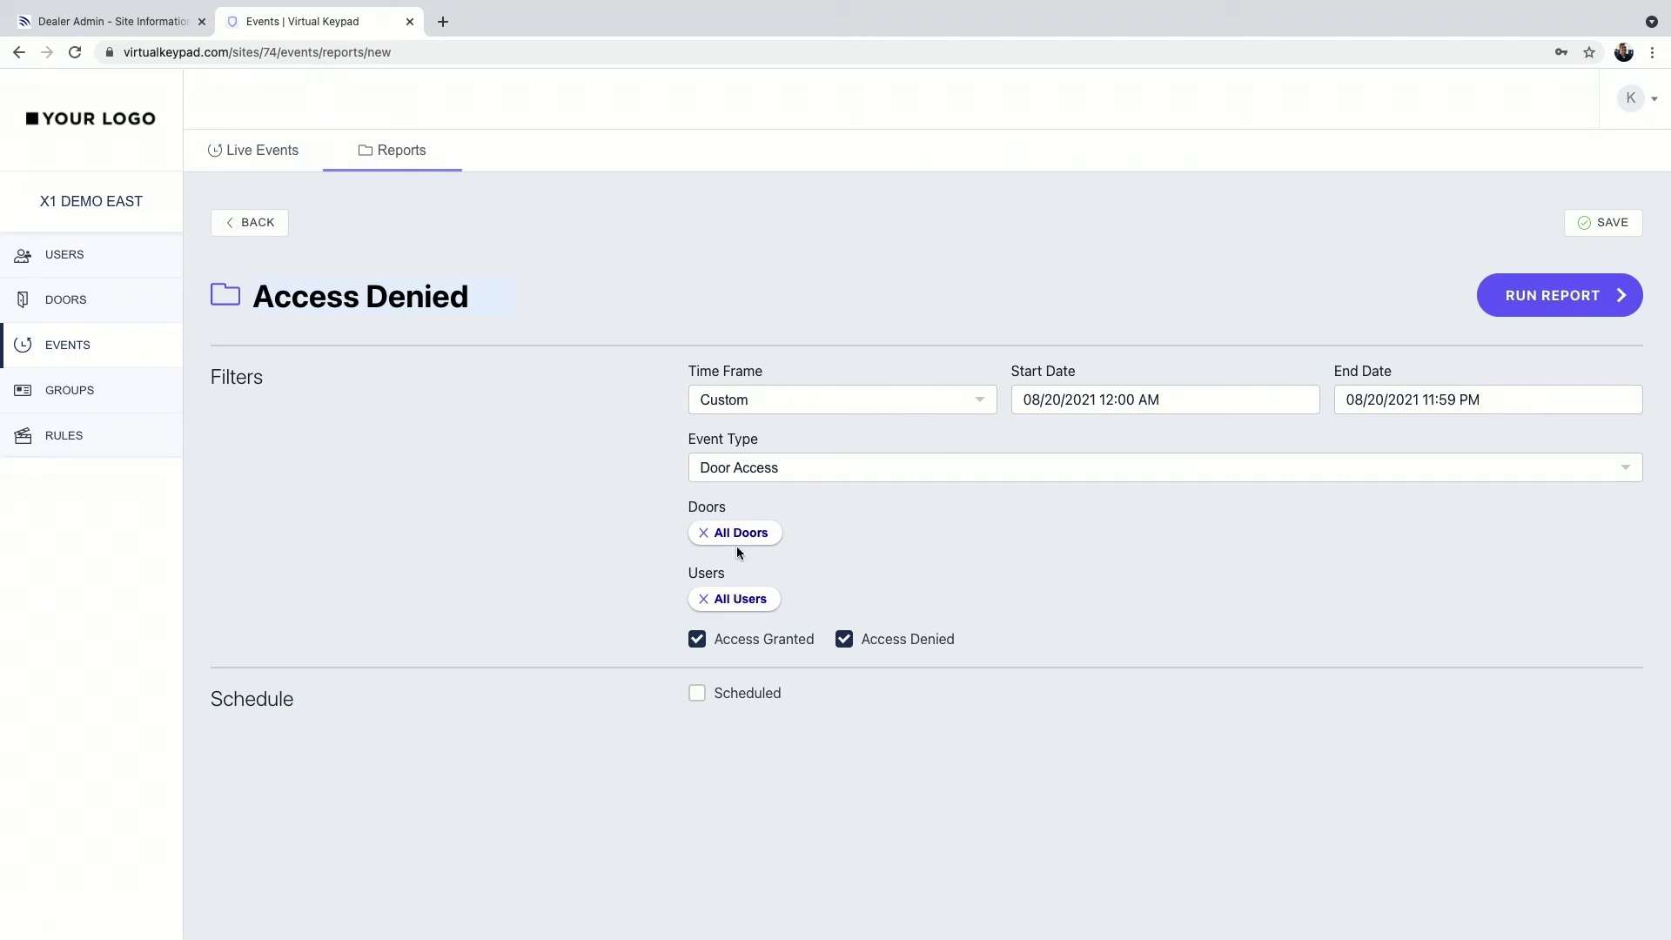
left_click(735, 599)
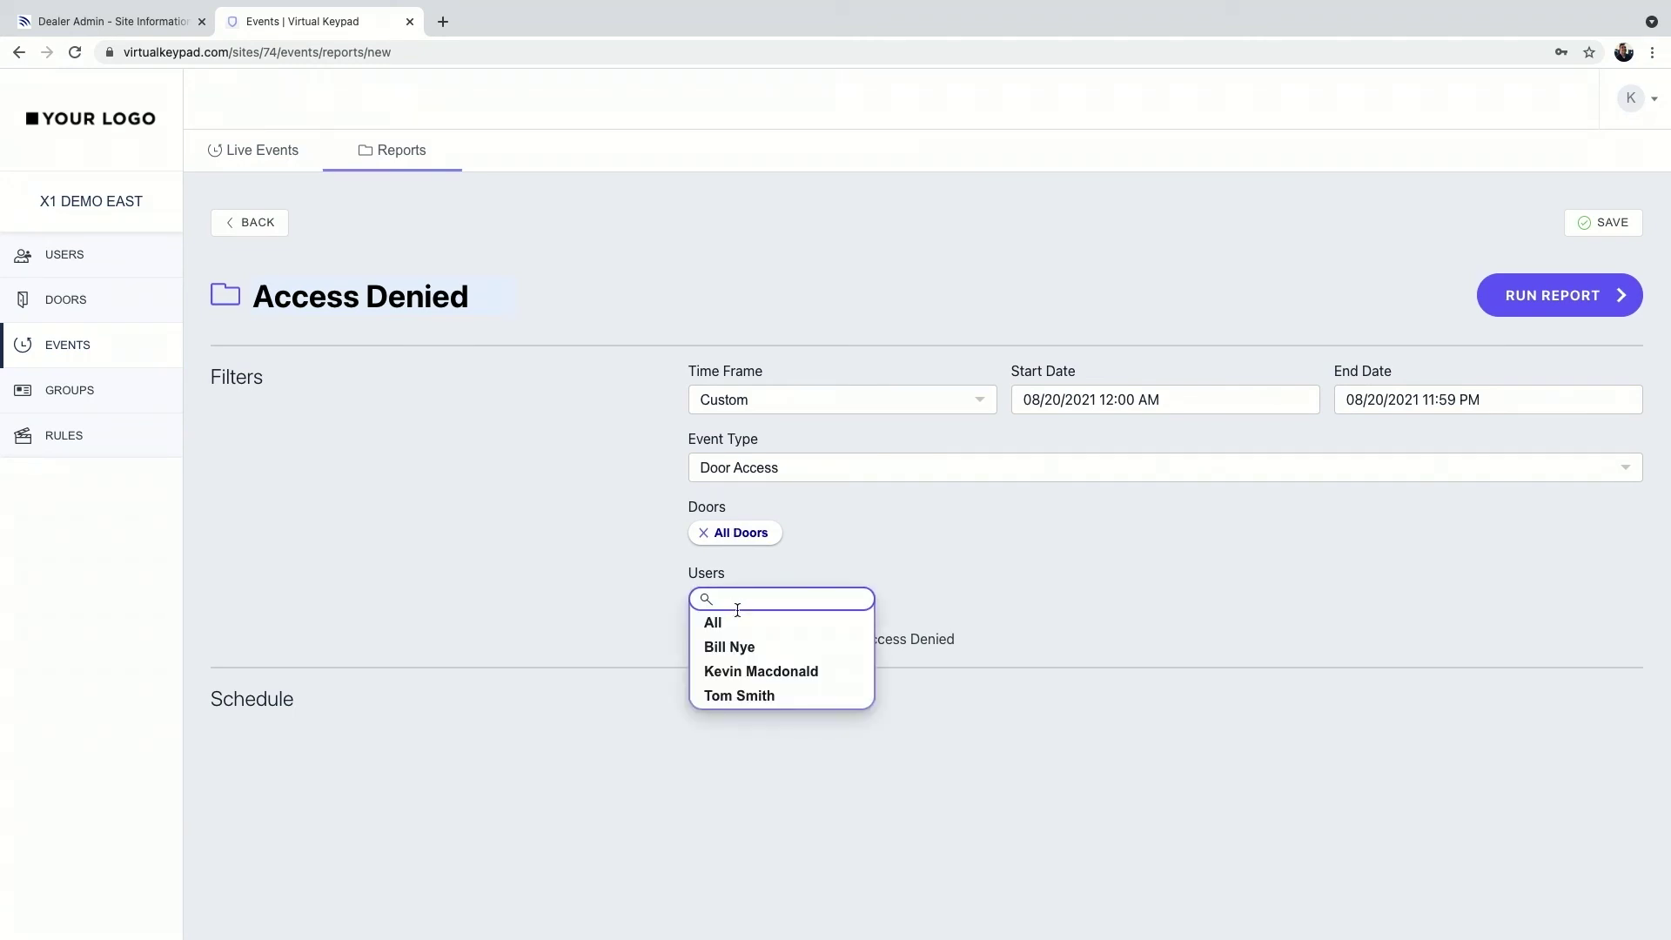
left_click(752, 696)
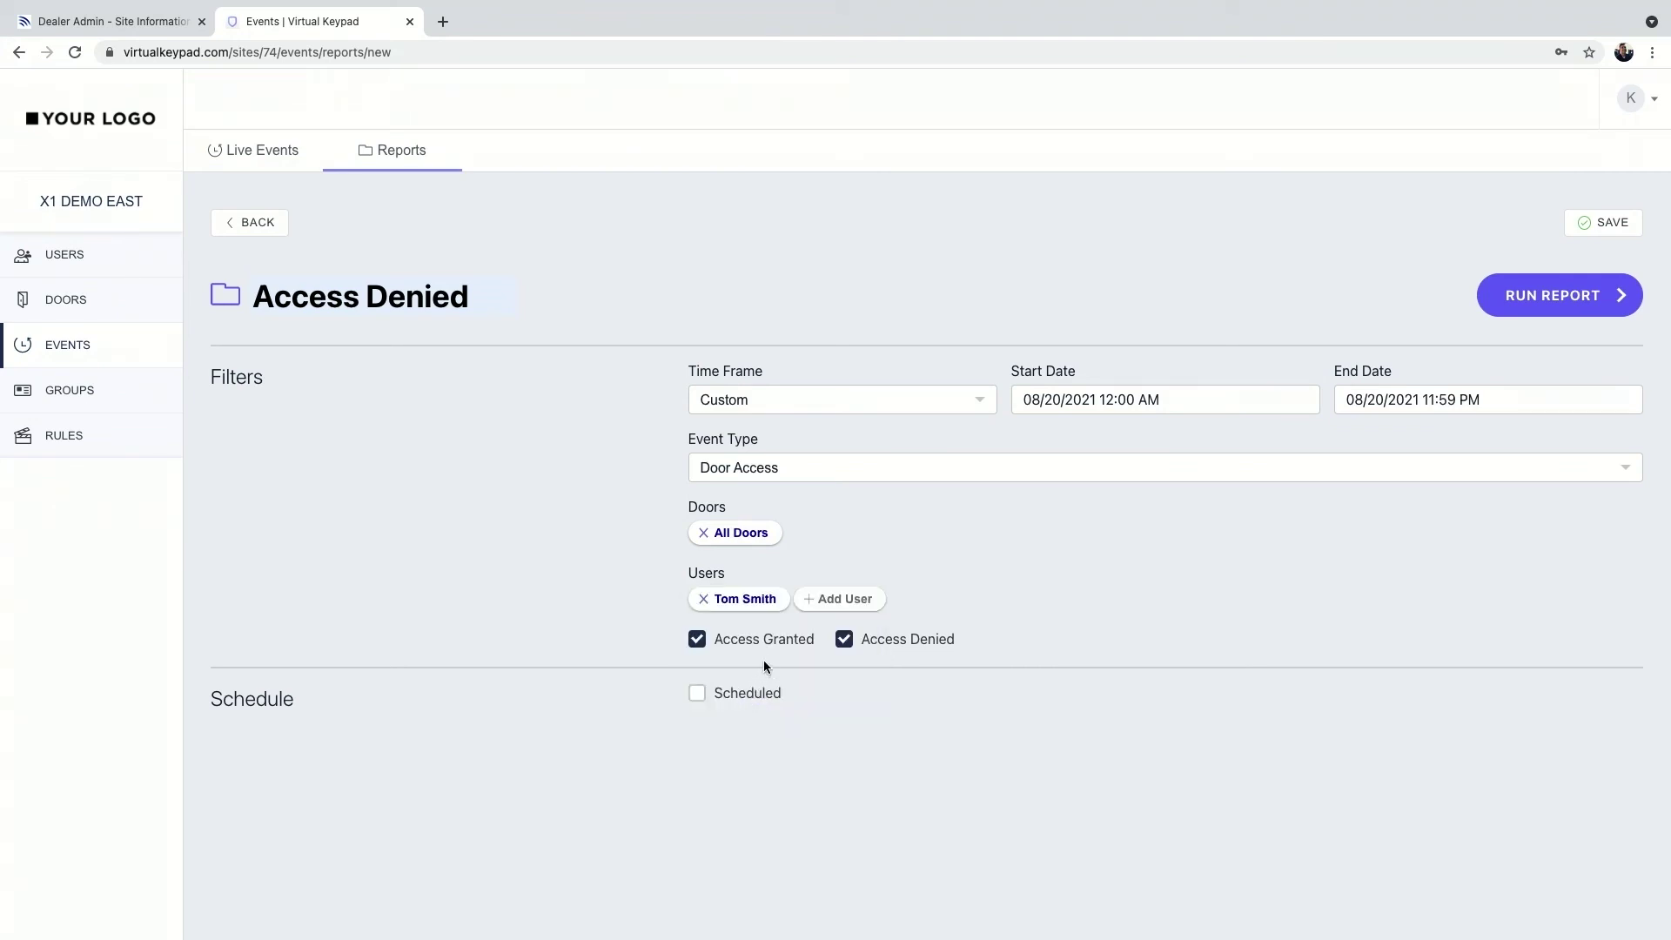
left_click(700, 647)
Turn on Scheduled and set the report to run Every Month on day 1.
scroll(701, 706, "down", 1)
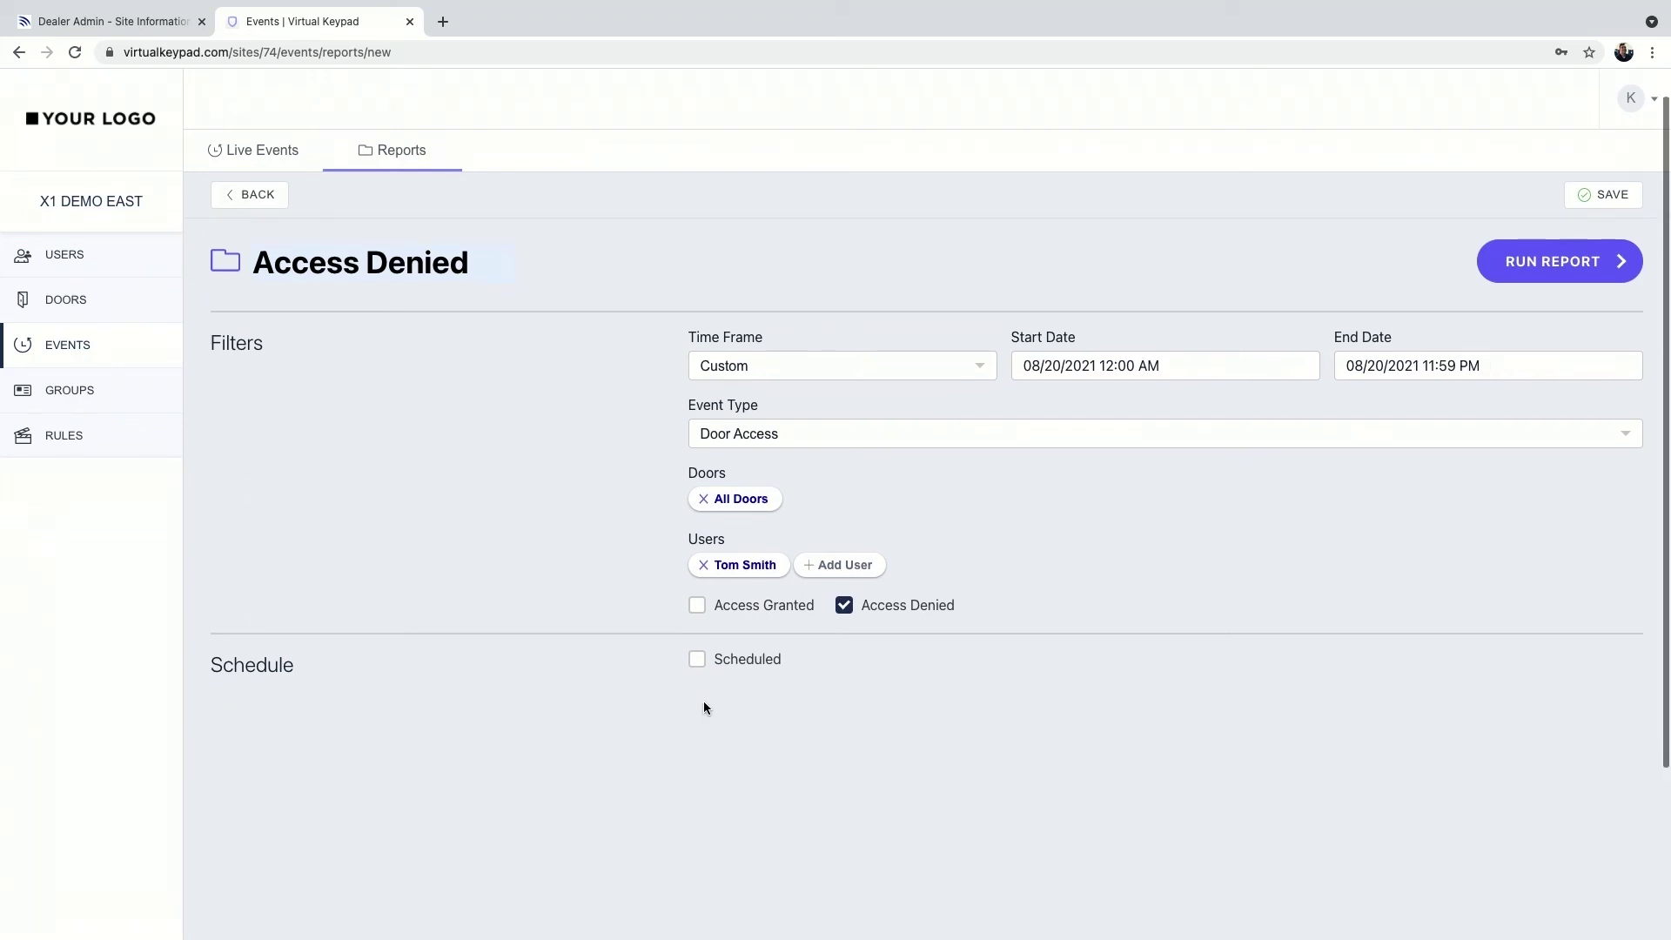
left_click(697, 644)
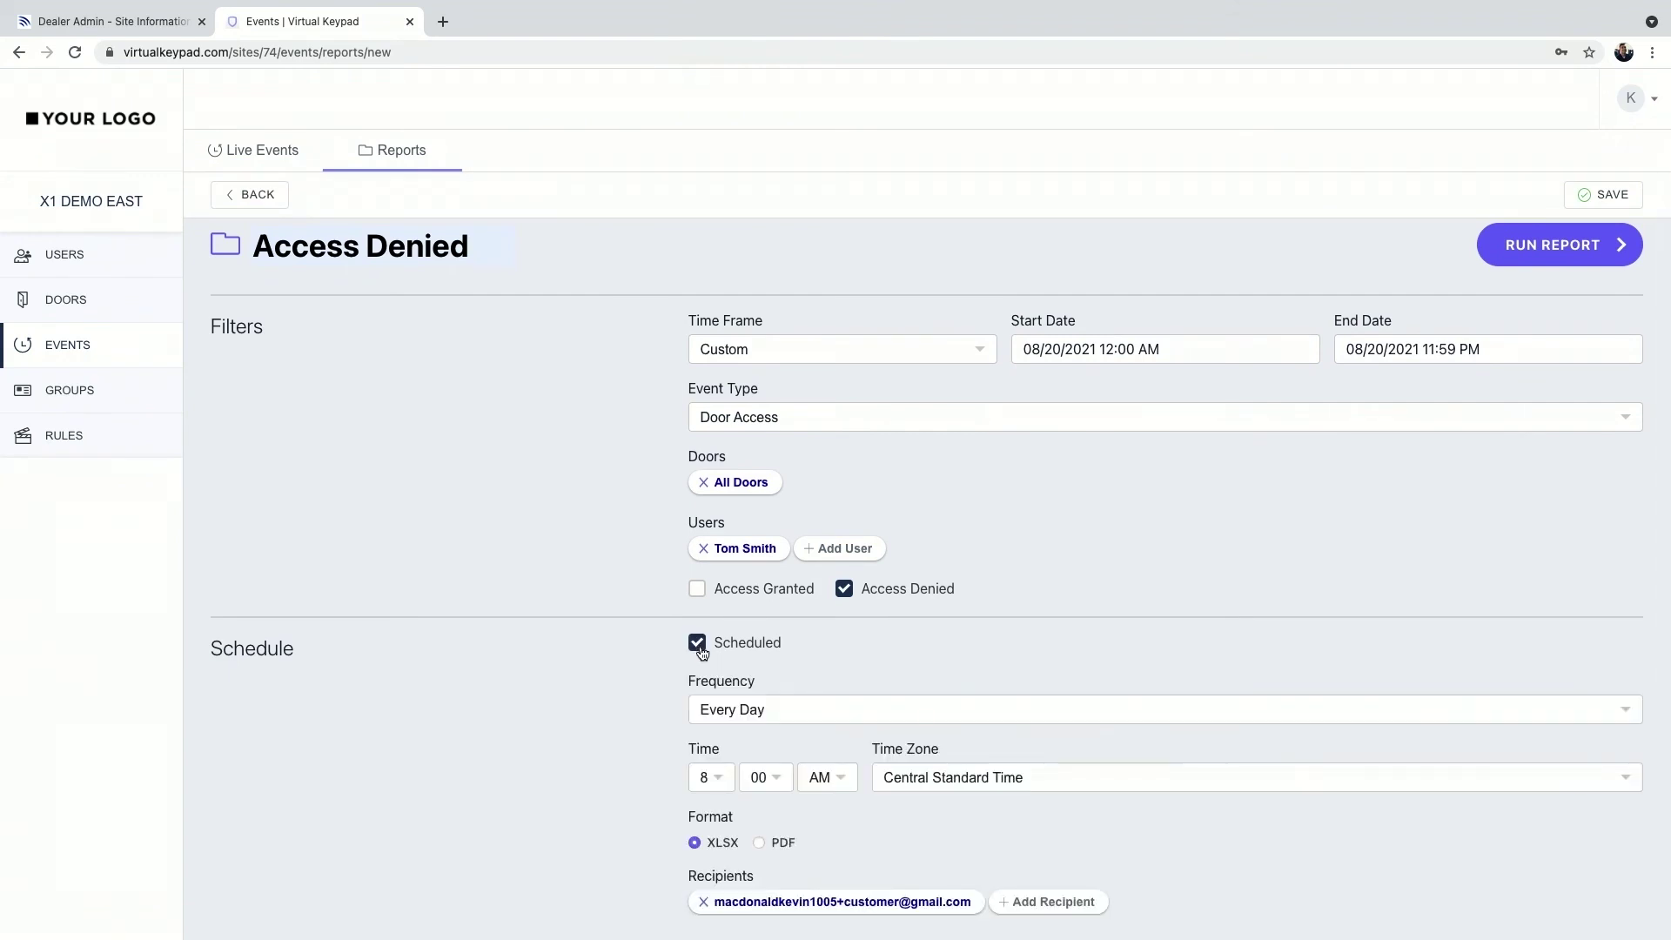
left_click(751, 709)
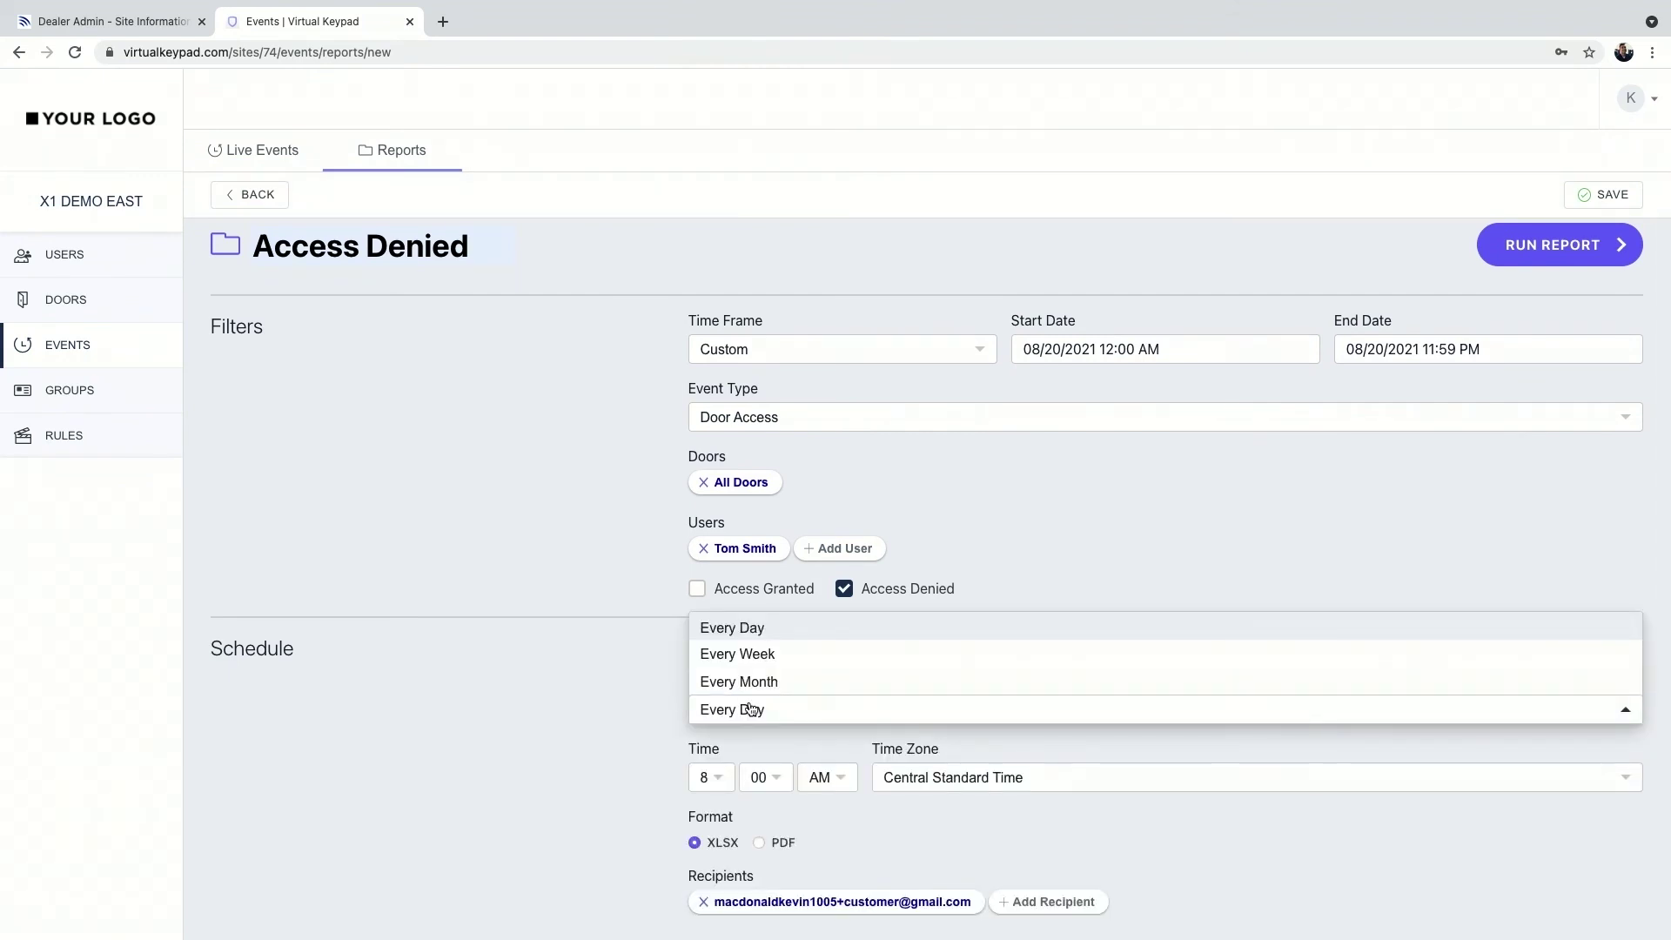
left_click(755, 654)
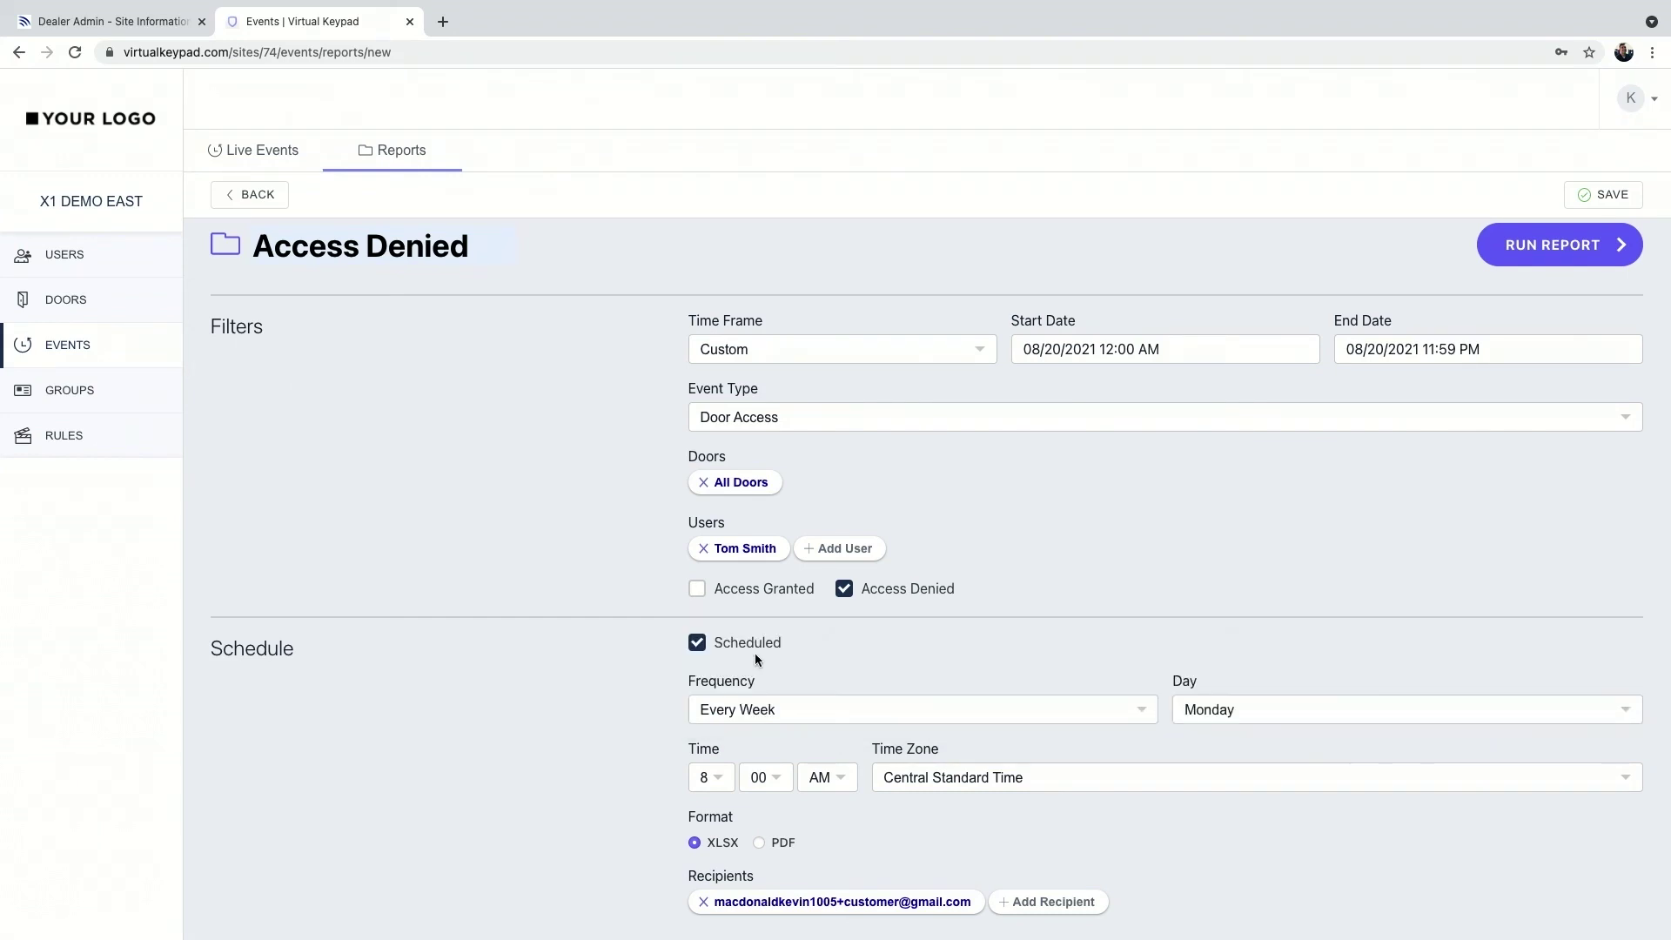
left_click(1227, 707)
left_click(1043, 720)
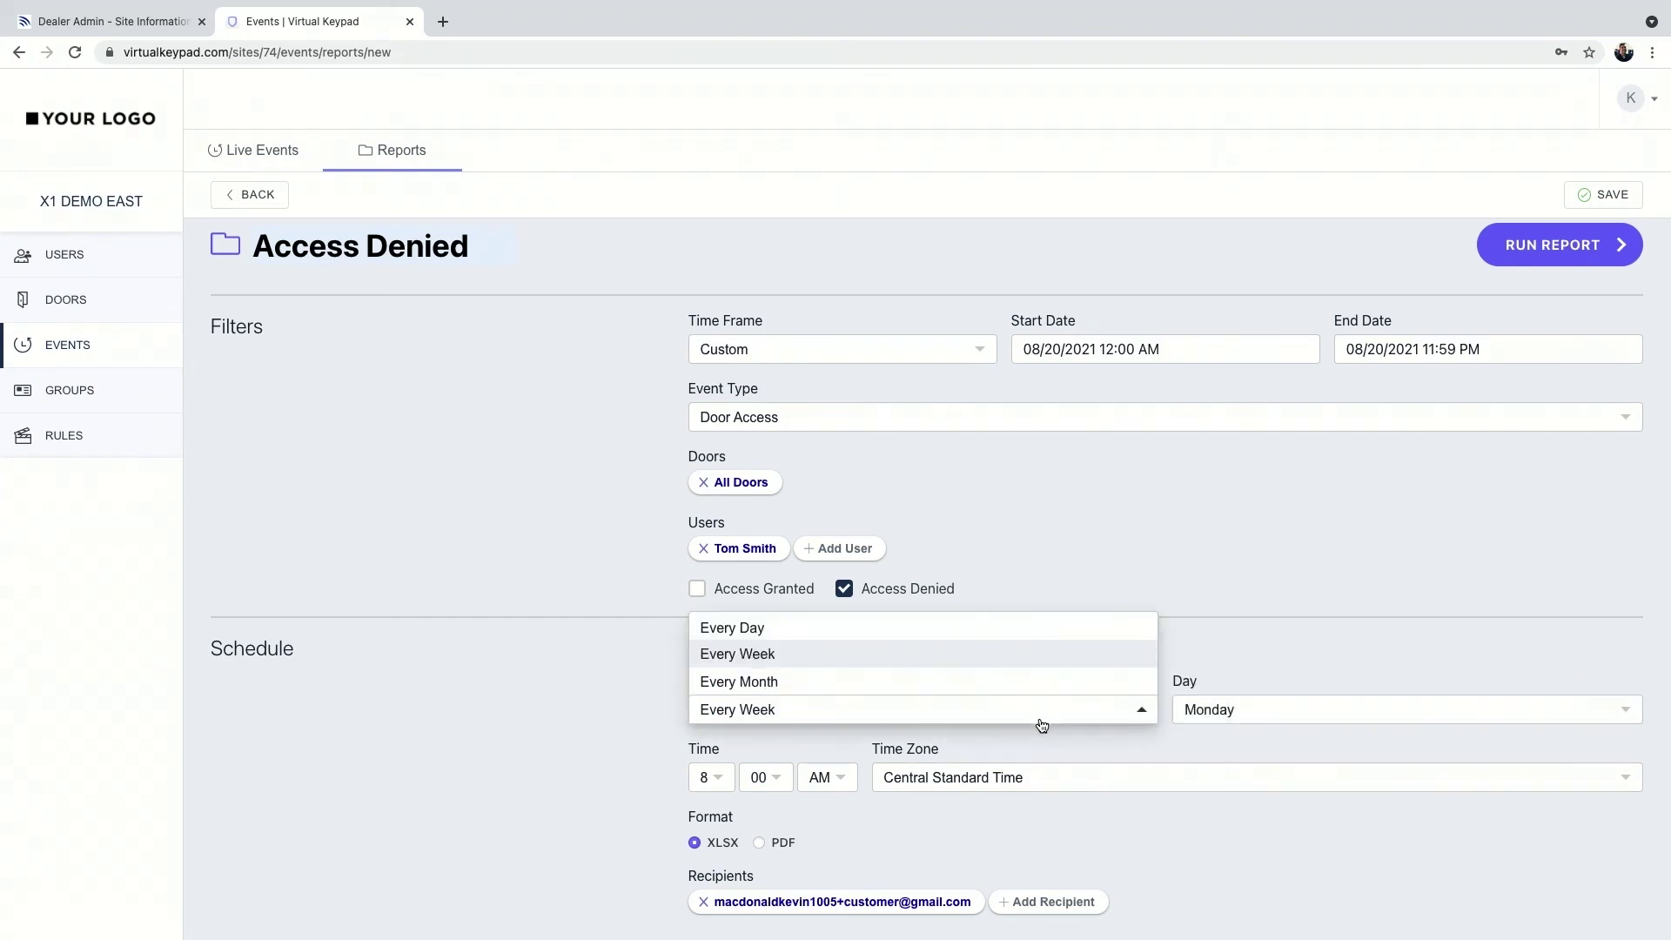
left_click(1026, 683)
left_click(1191, 709)
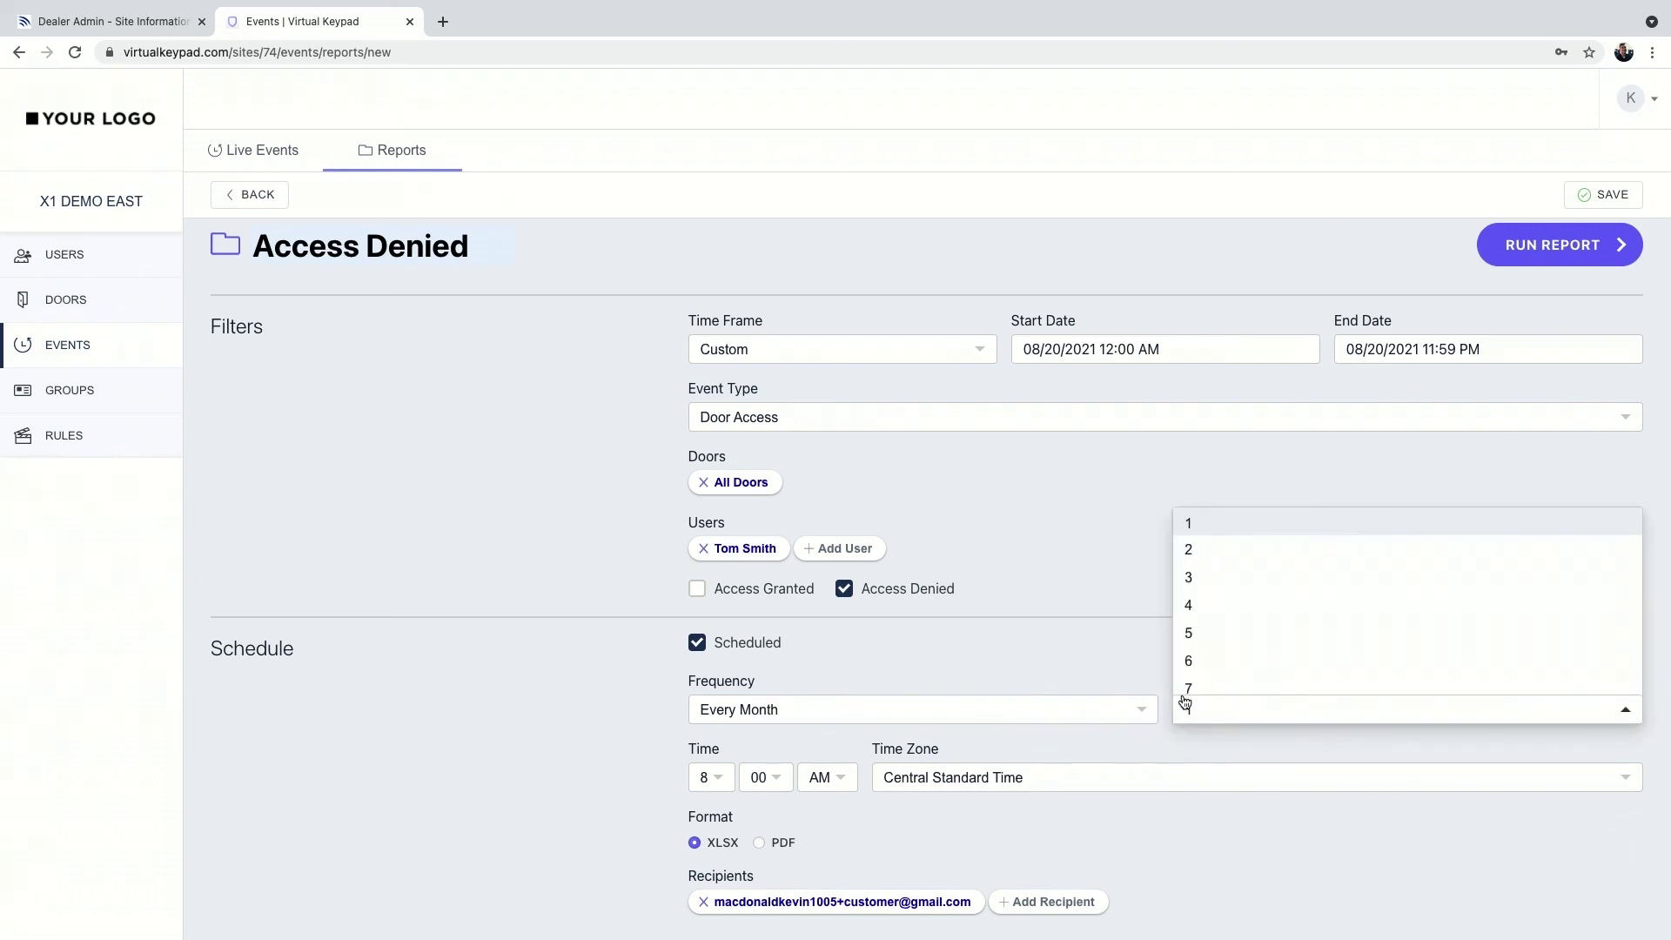
left_click(1109, 659)
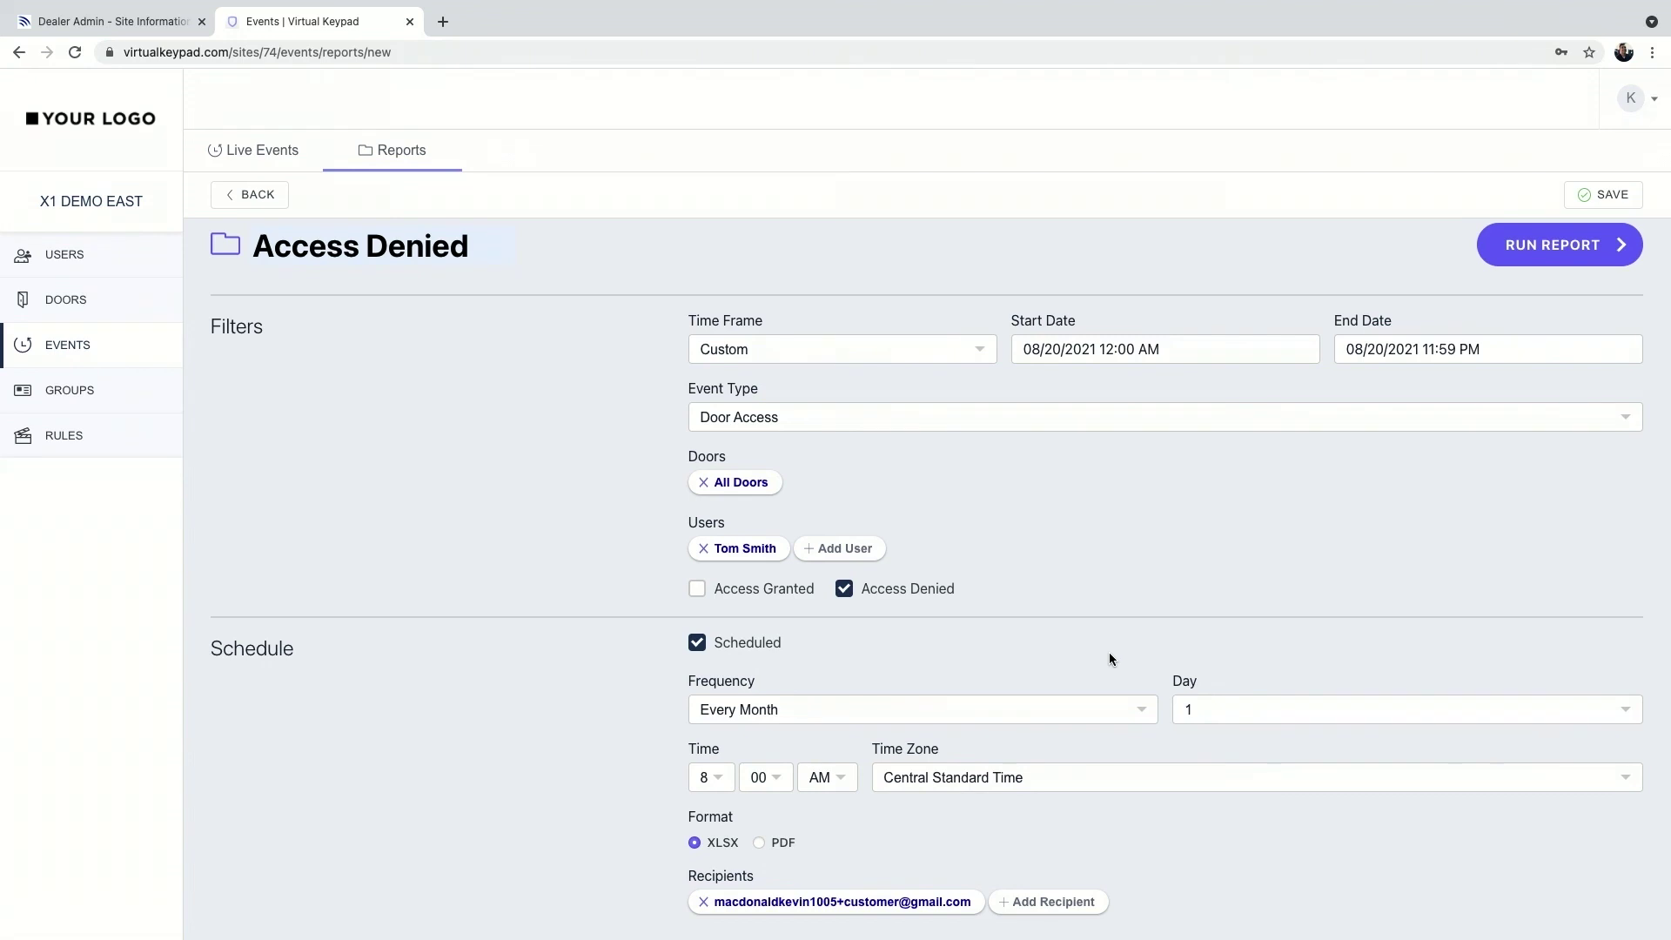
Open the Add Recipient dialog and cancel it without adding anyone.
scroll(1109, 657, "down", 3)
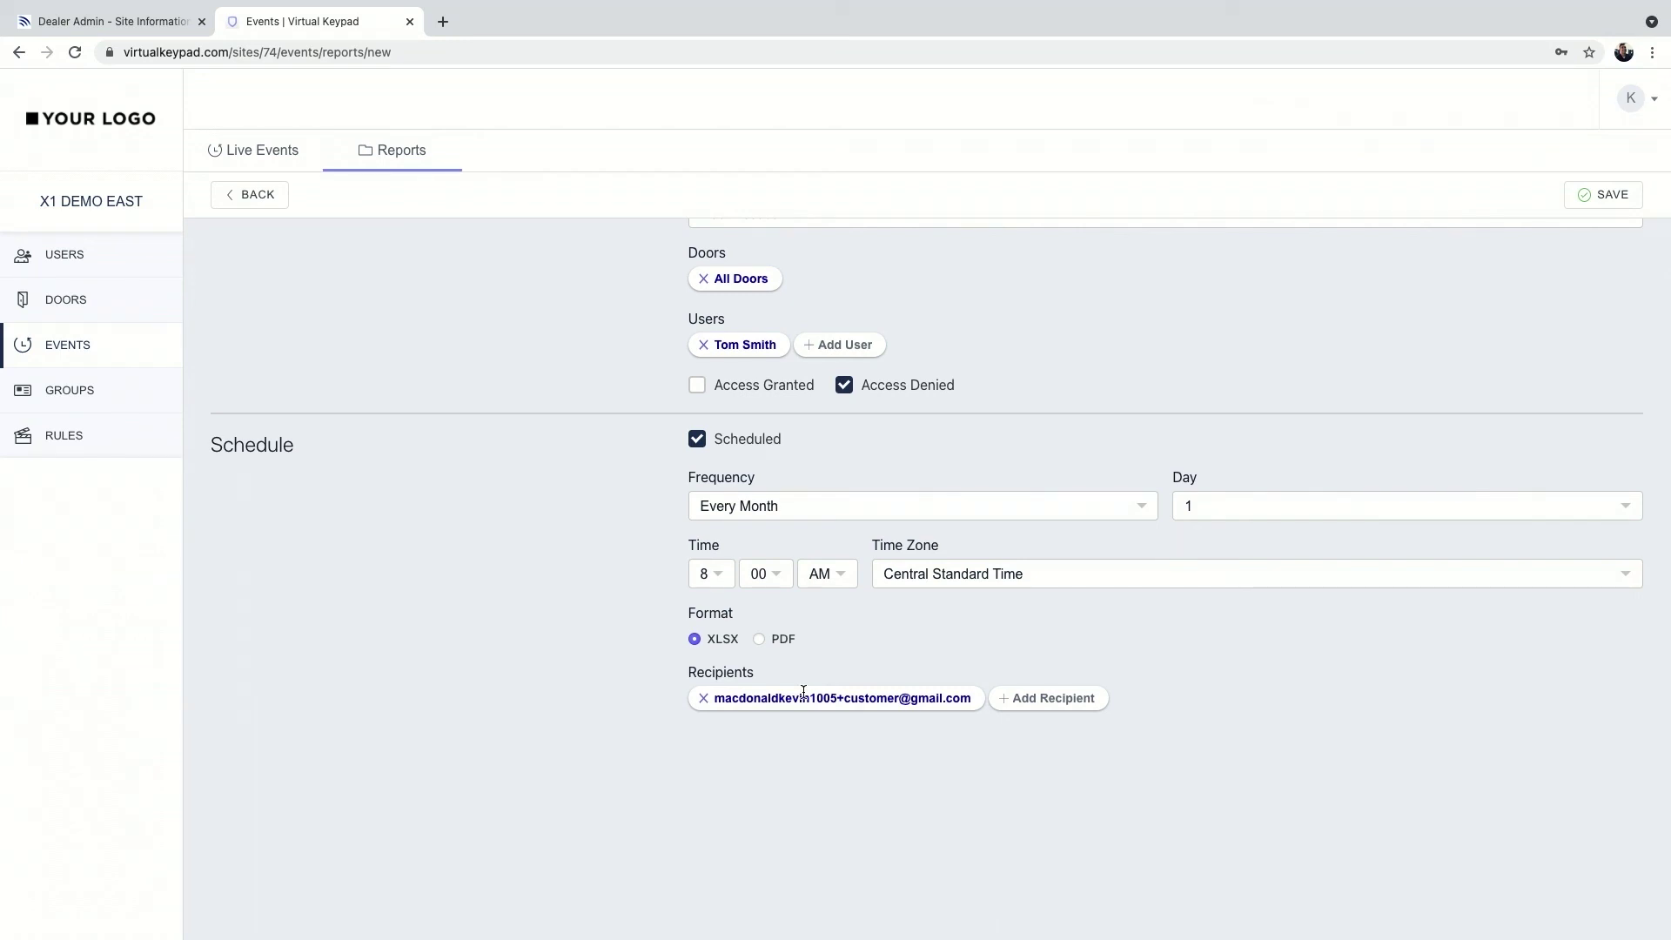
left_click(1051, 698)
left_click(792, 568)
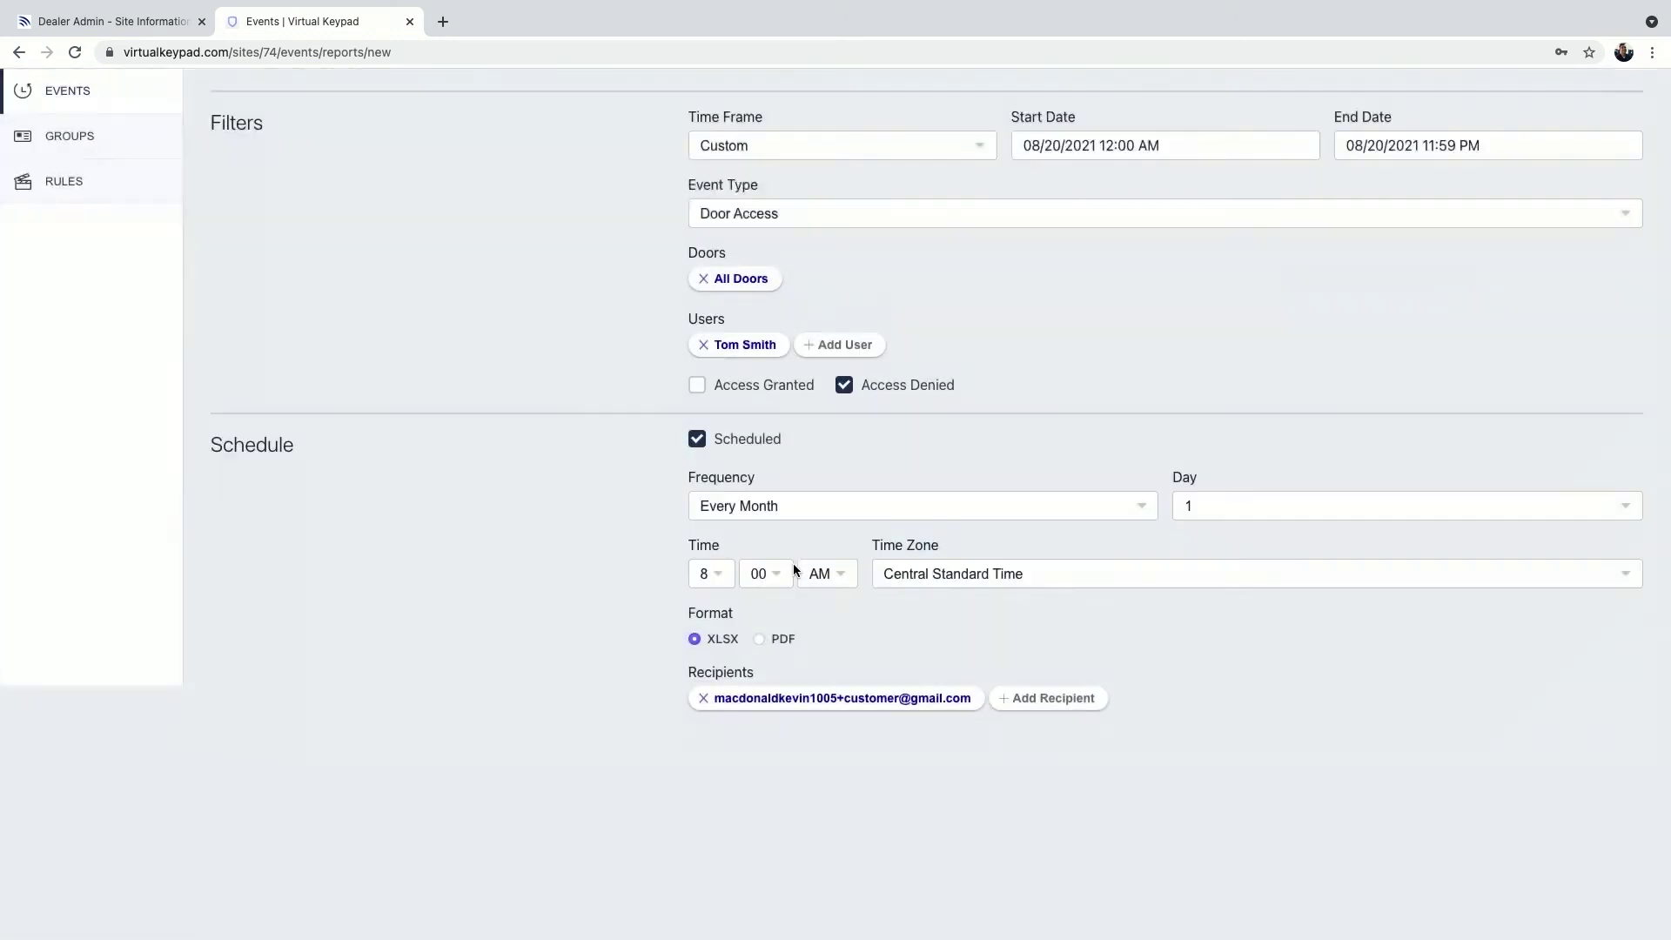